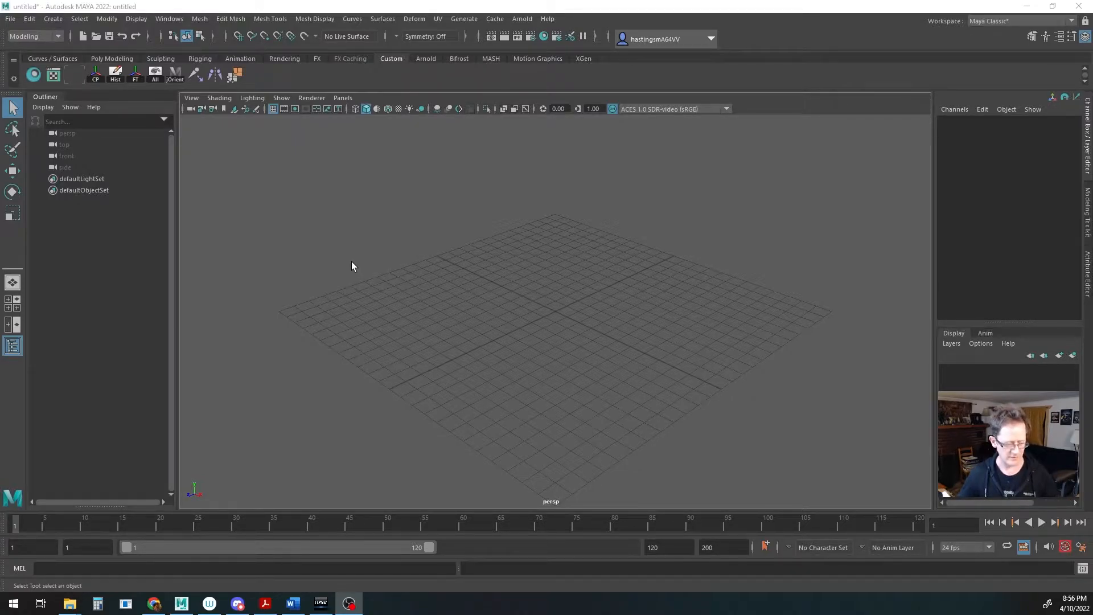
middle_click_drag(567, 340, 546, 319, "alt")
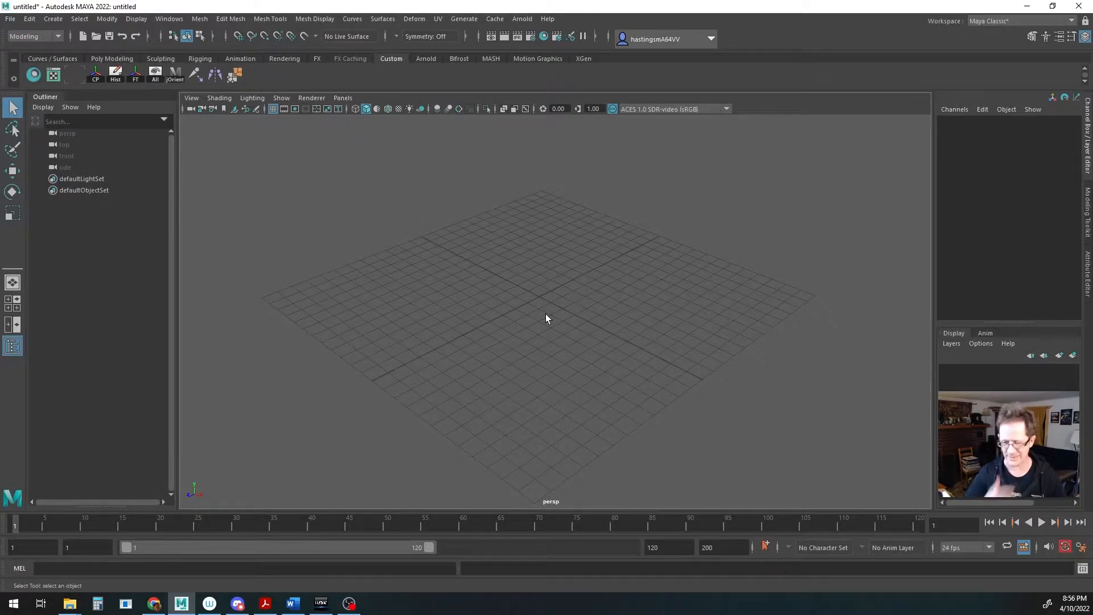
left_click_drag(552, 320, 541, 303, "alt")
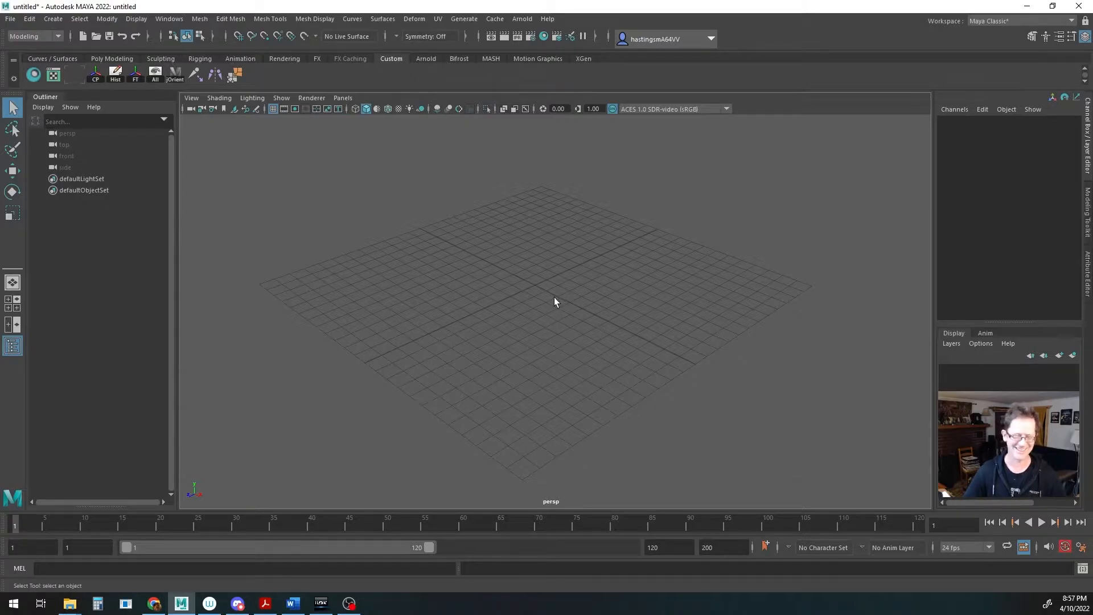
left_click_drag(562, 290, 521, 323, "alt")
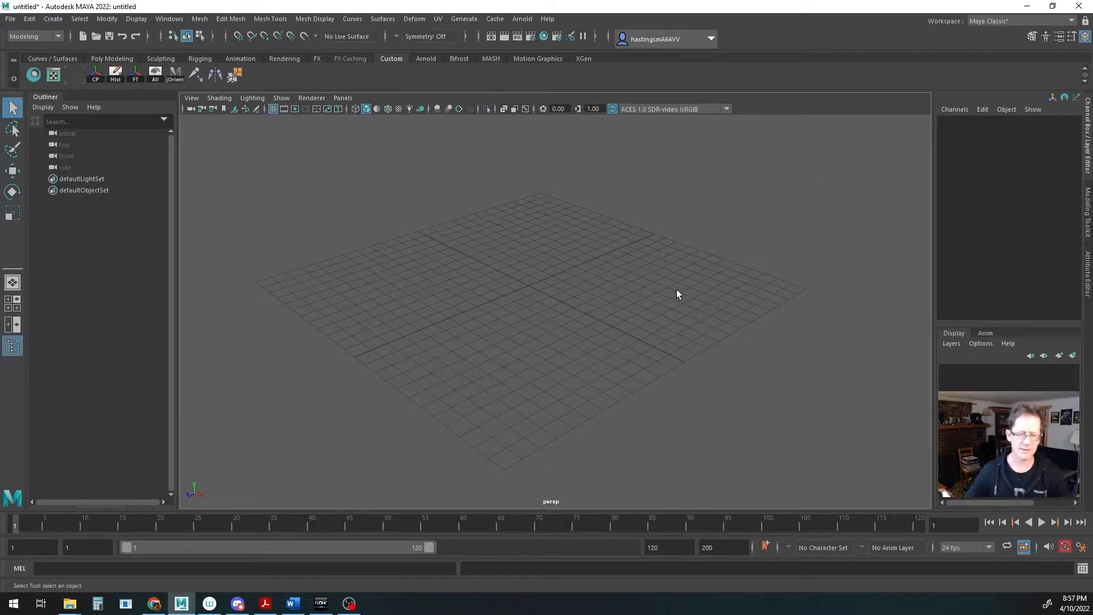
- Review the viewport's own command groups for view, shading, lighting, show, renderer and panels
left_click(194, 98)
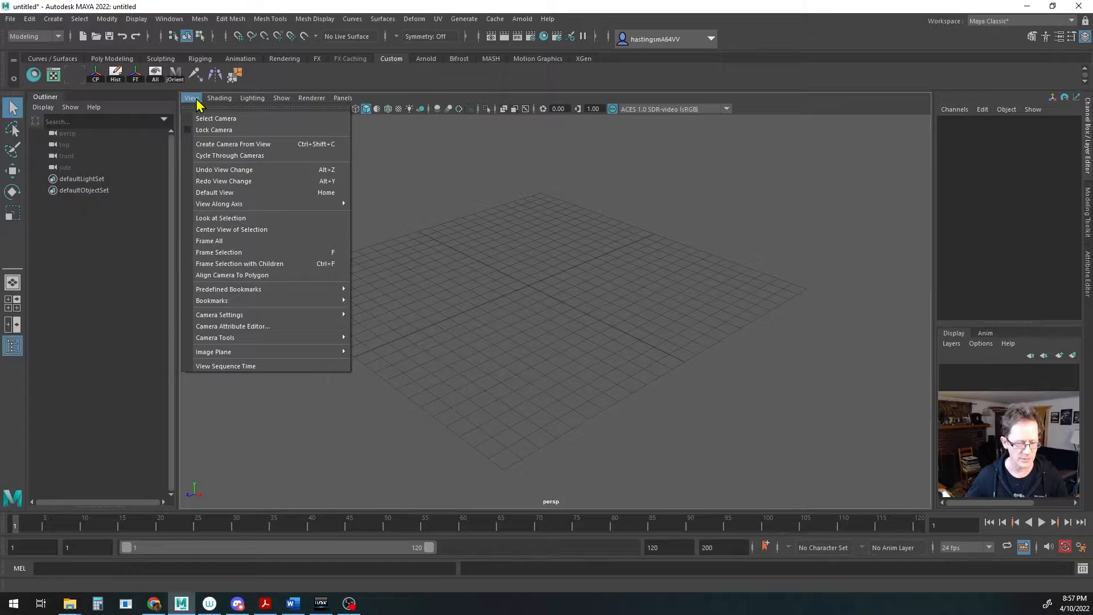
left_click(219, 99)
left_click(220, 99)
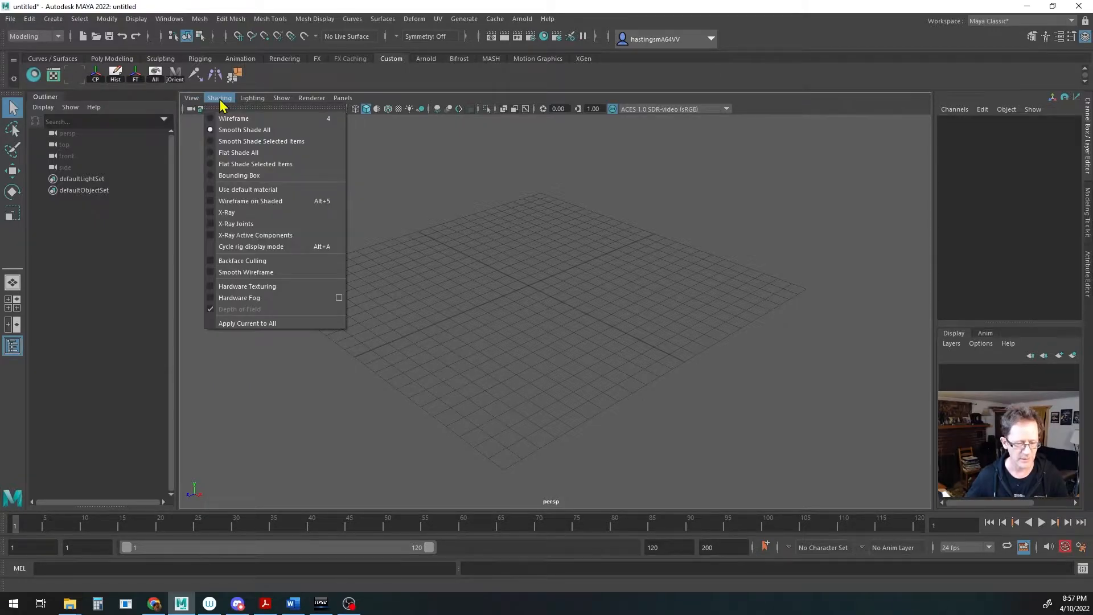
left_click(221, 101)
left_click(253, 100)
left_click(253, 101)
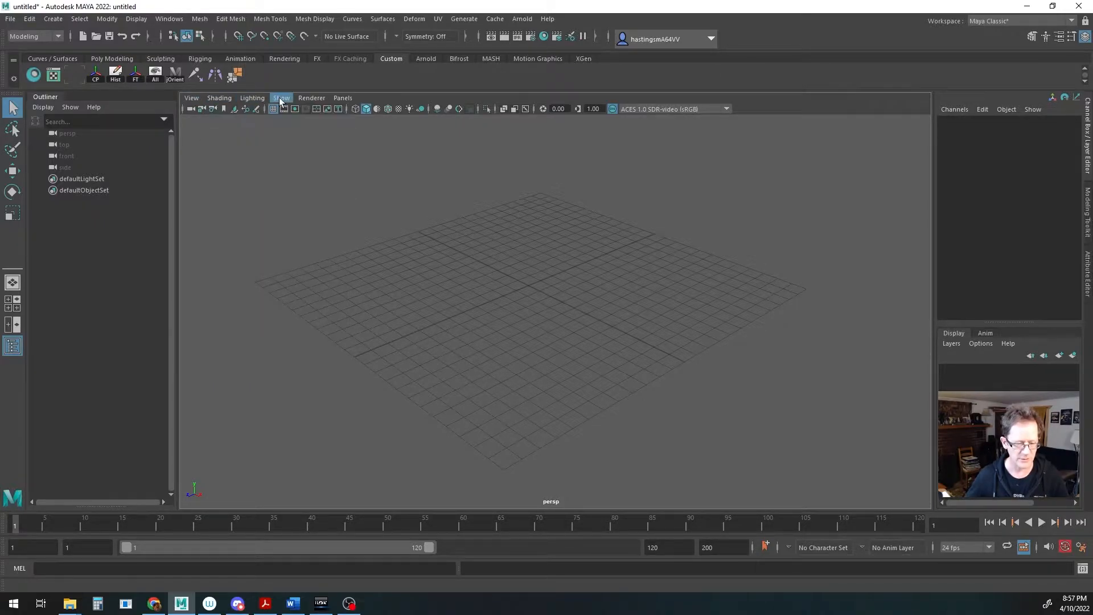
left_click(281, 100)
left_click(282, 100)
left_click(311, 98)
left_click(311, 98)
left_click(341, 98)
left_click(344, 100)
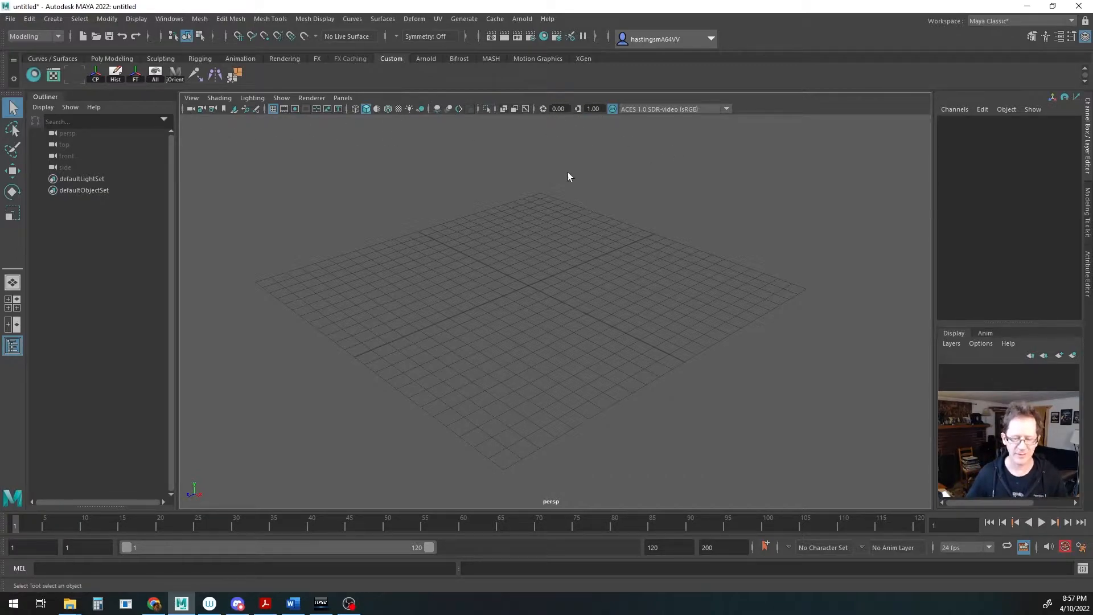
- Hide the Outliner beside the perspective viewport and show it again
left_click_drag(622, 222, 637, 219, "alt")
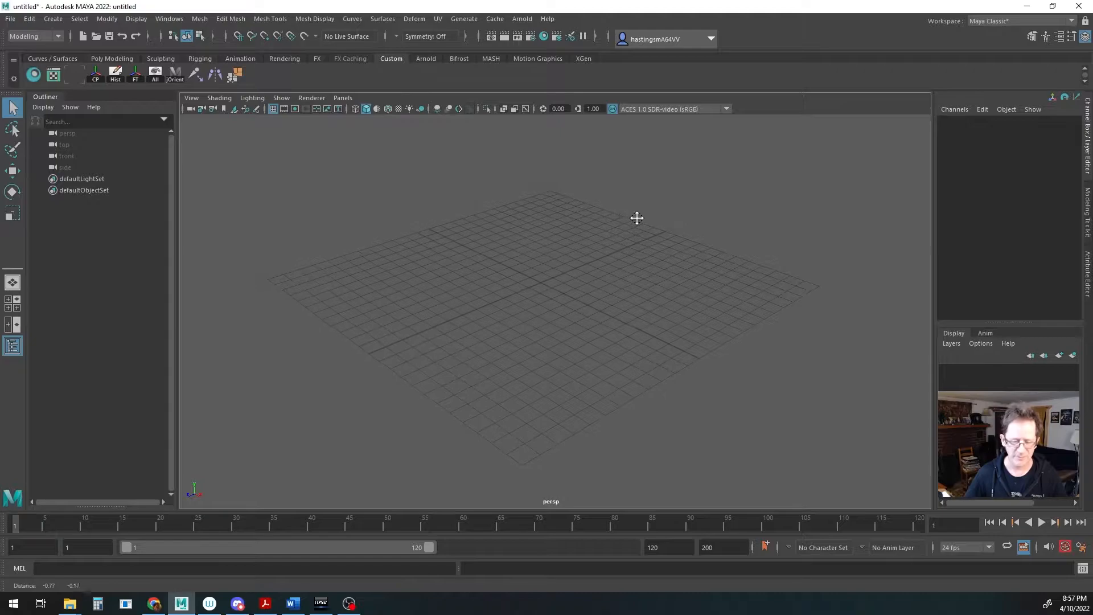
mouse_move(523, 287)
left_mouse_down("alt")
mouse_move(533, 248)
mouse_move(537, 283)
left_mouse_up("alt")
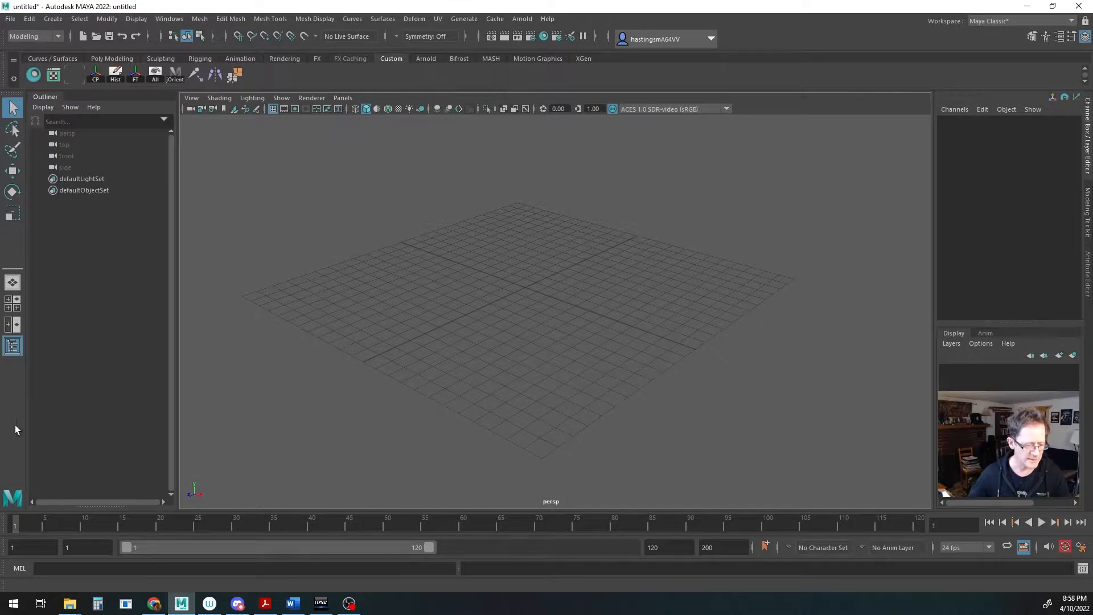
left_click(14, 346)
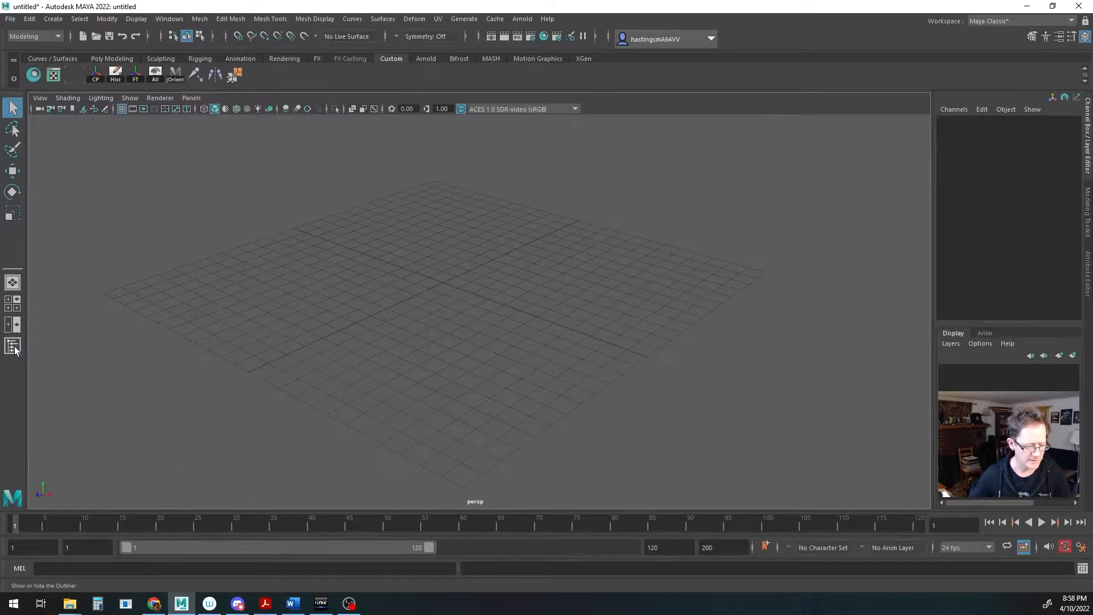
left_click(14, 346)
left_click(14, 347)
left_click(14, 347)
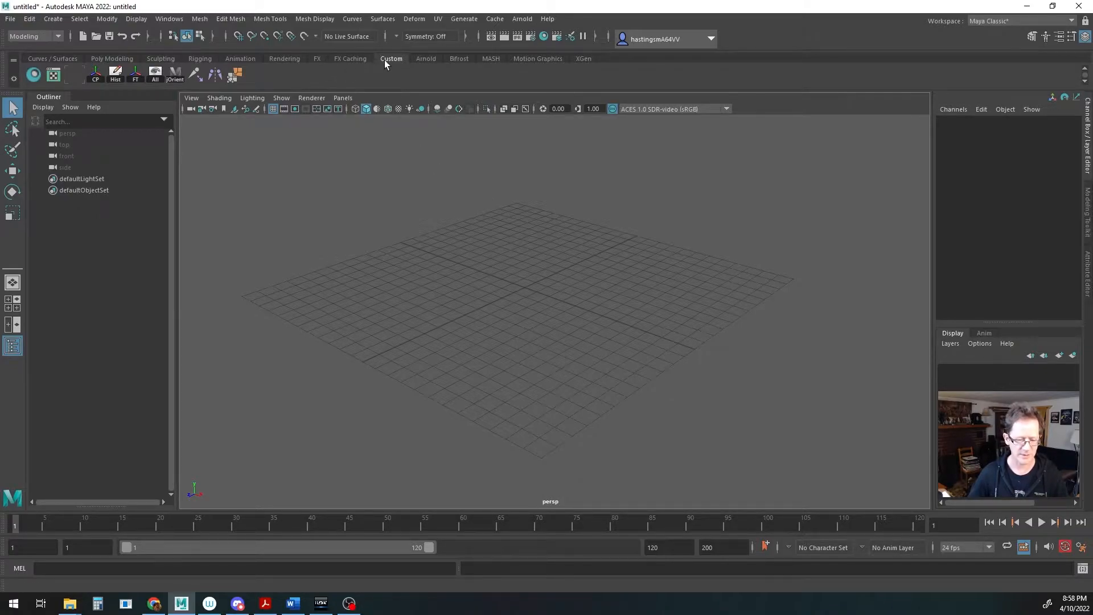
- Browse the FX Caching, FX, Rendering, Animation and Rigging shelves, return to the Custom shelf, and check the available menu sets
left_click(356, 58)
left_click(317, 57)
left_click(285, 58)
left_click(237, 59)
left_click(200, 59)
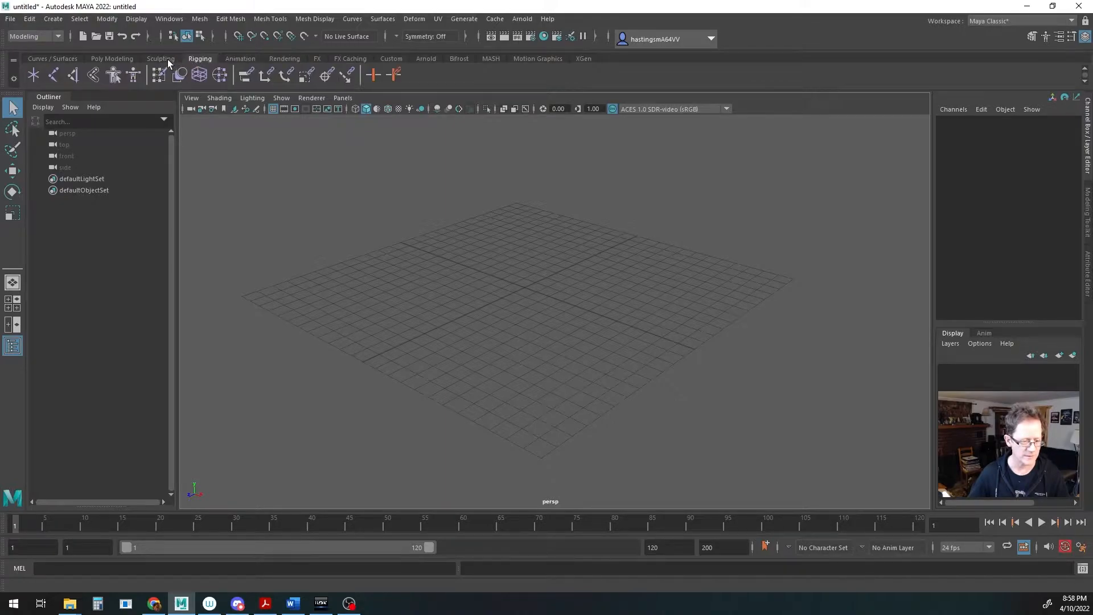
left_click(391, 59)
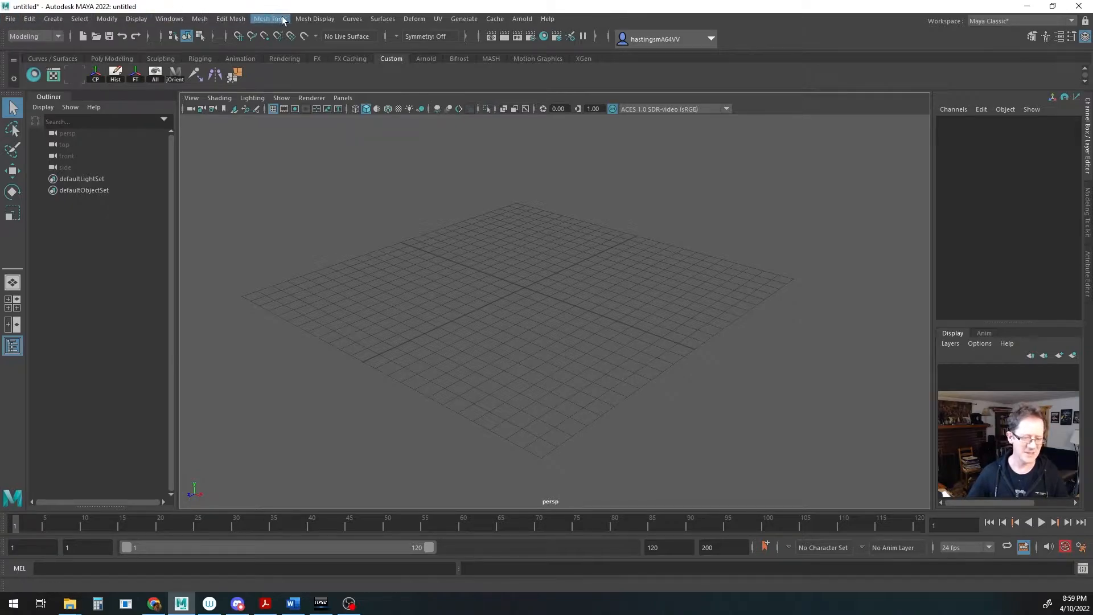
left_click(59, 37)
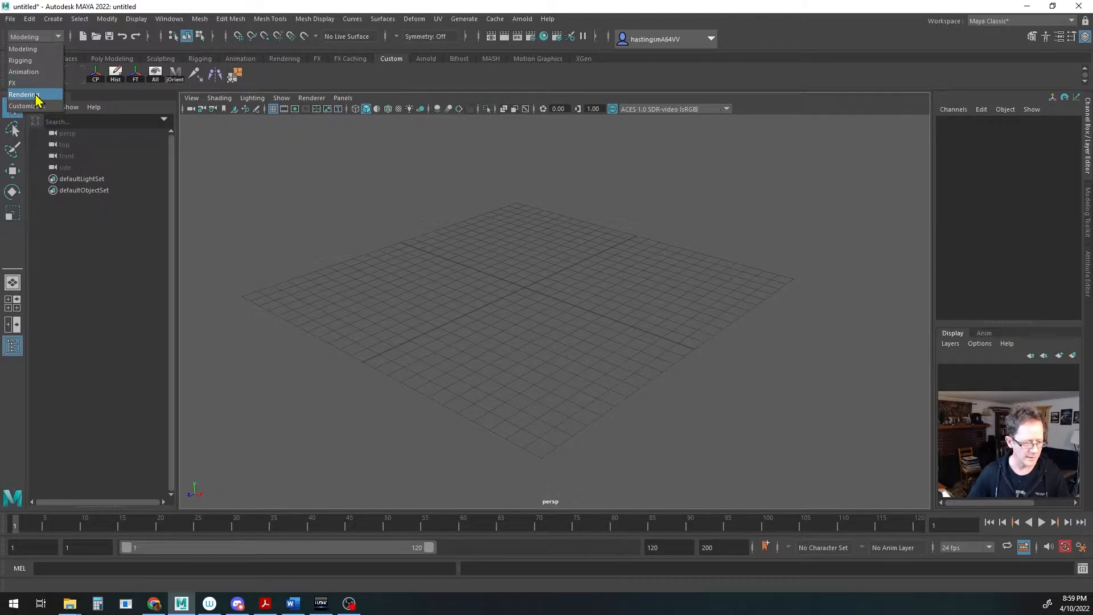
left_click(59, 37)
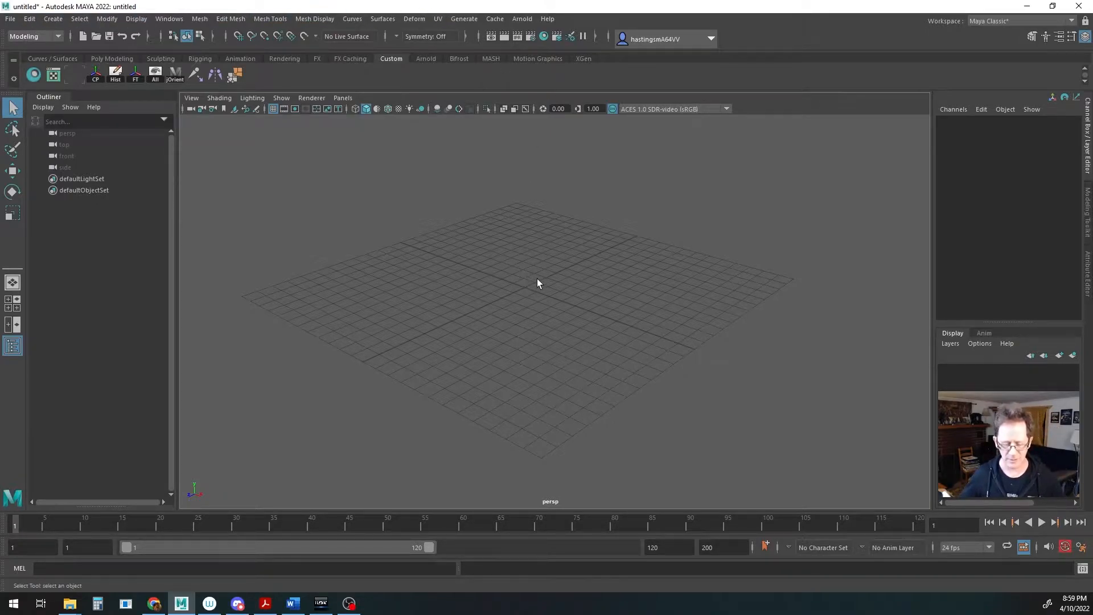
- Bring up the hotbox over the viewport and examine its general commands, from Edit and Create through Arnold and Help
key("space")
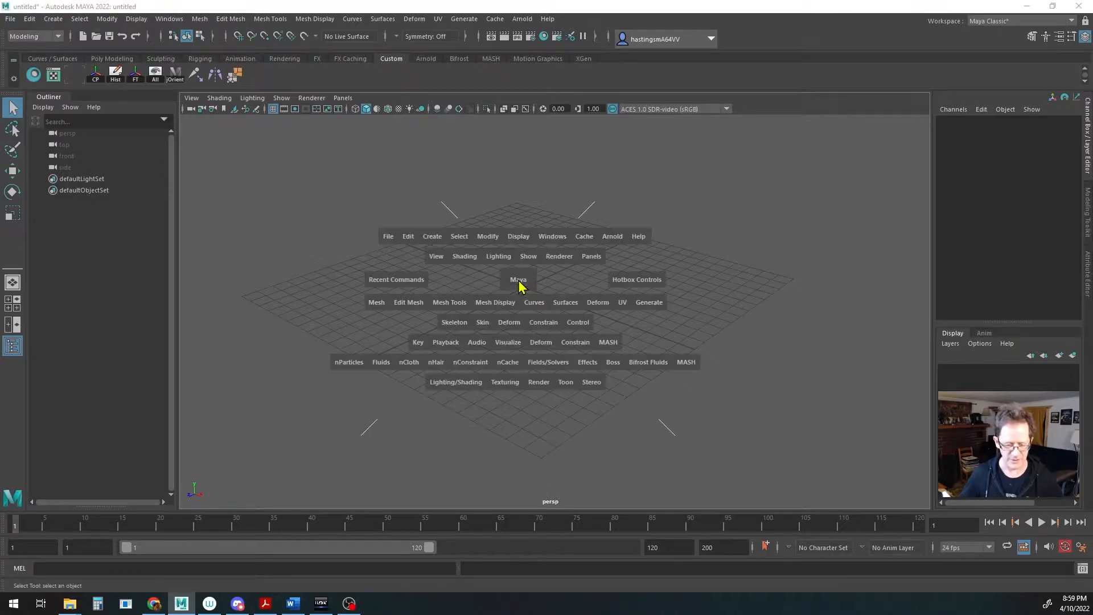
key("space")
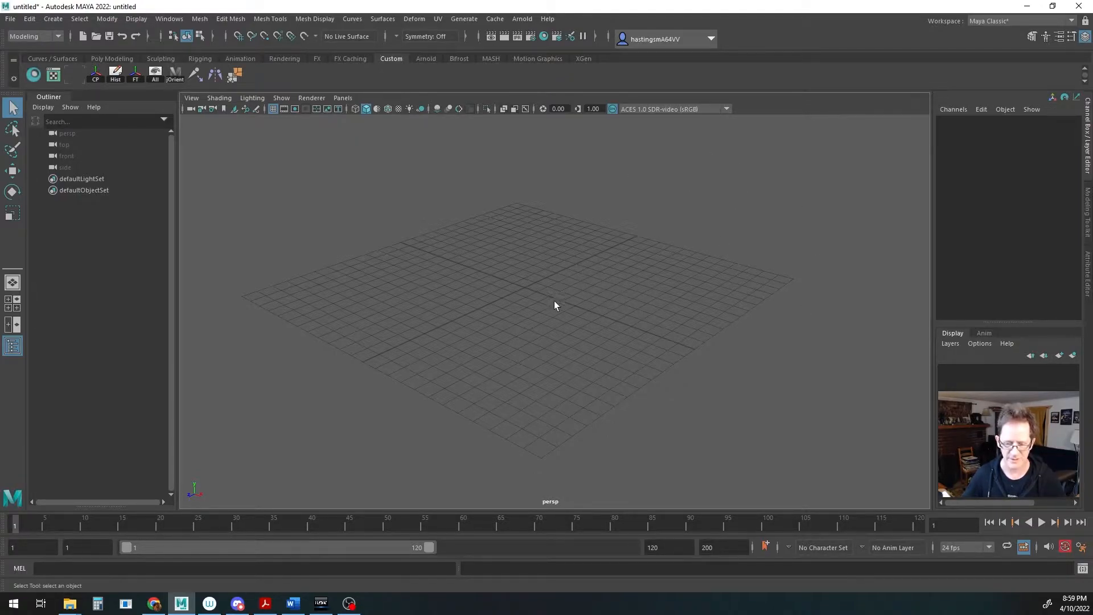
key("space")
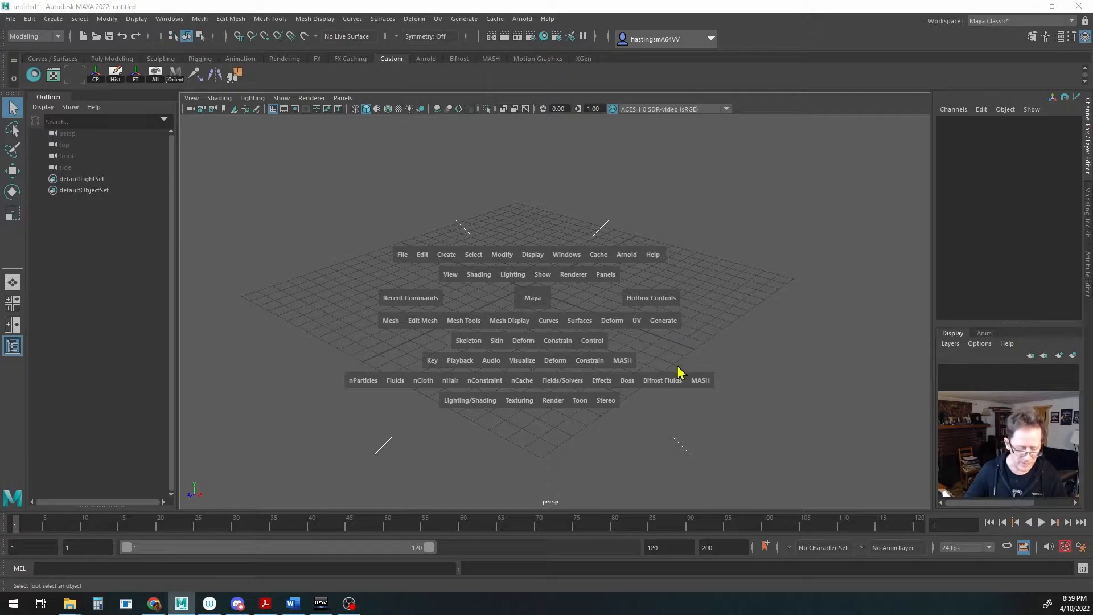
left_click(423, 256)
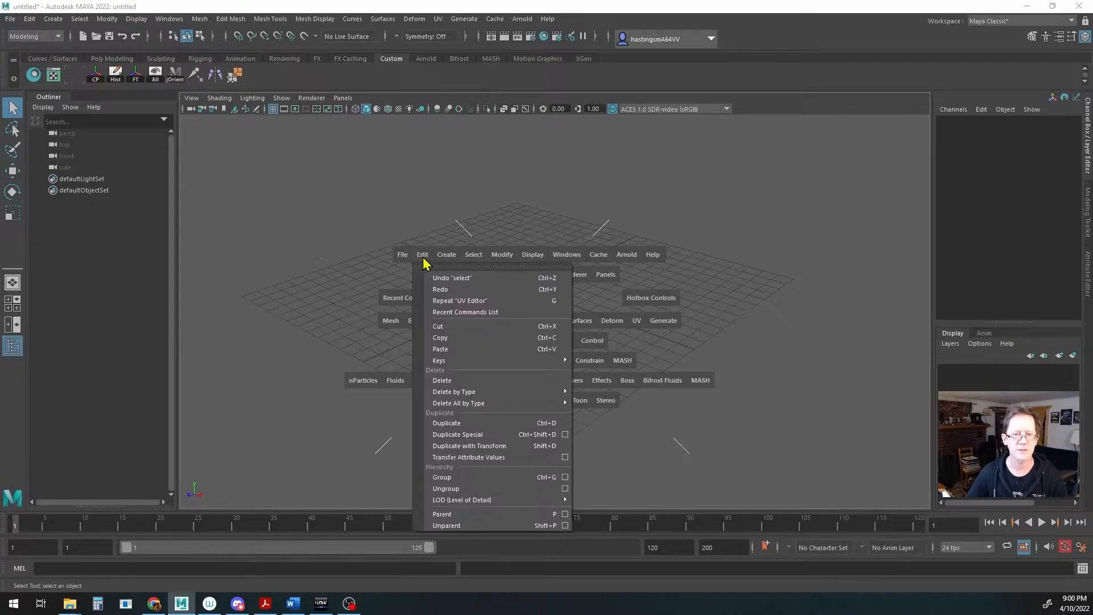
left_click(448, 257)
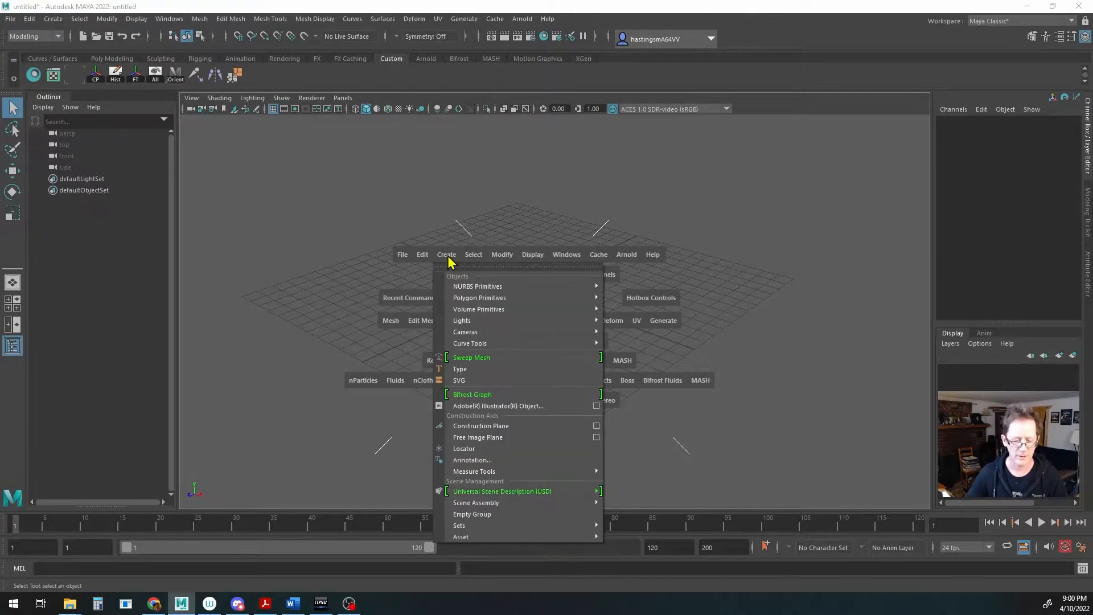
left_click(477, 257)
left_click(500, 256)
left_click(531, 256)
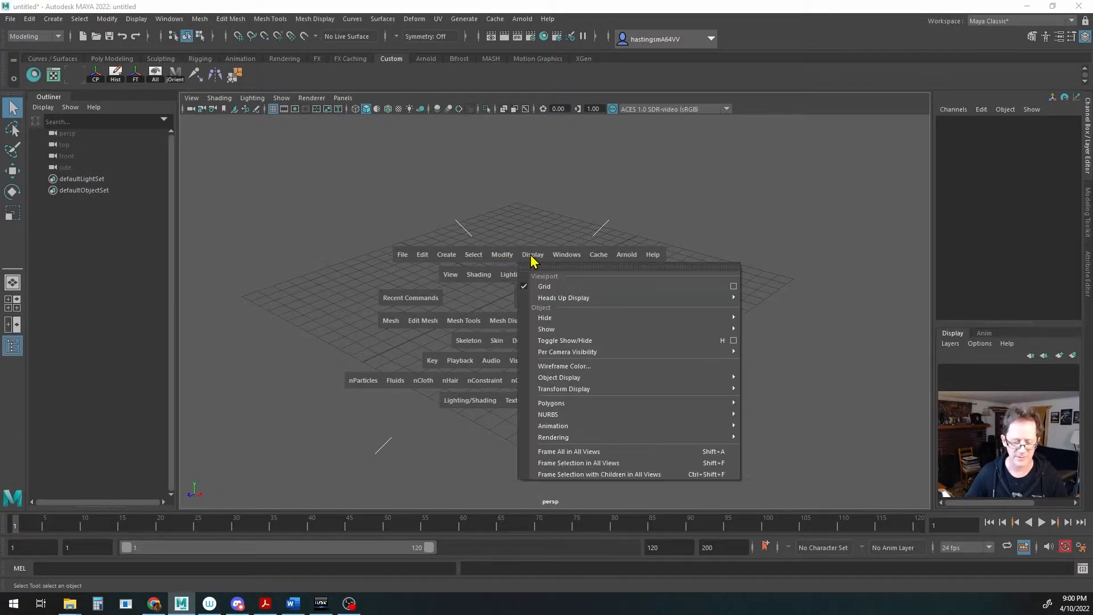
left_click(565, 258)
left_click(597, 257)
left_click(627, 257)
left_click(653, 257)
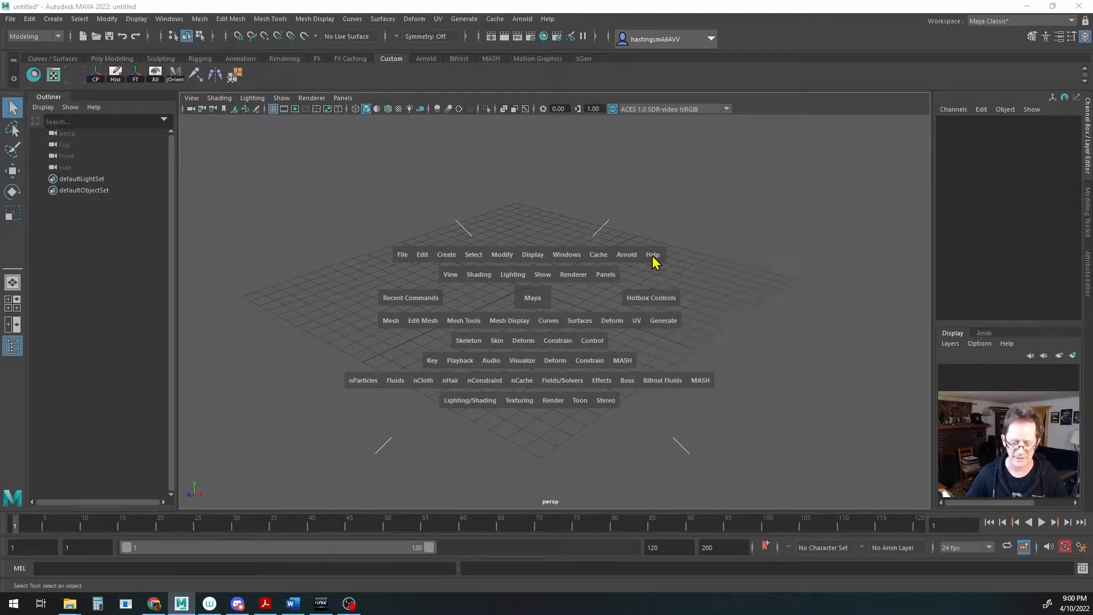
- Inspect the grid in the front view using the hotbox view choices, and return to the perspective view
left_click(536, 298)
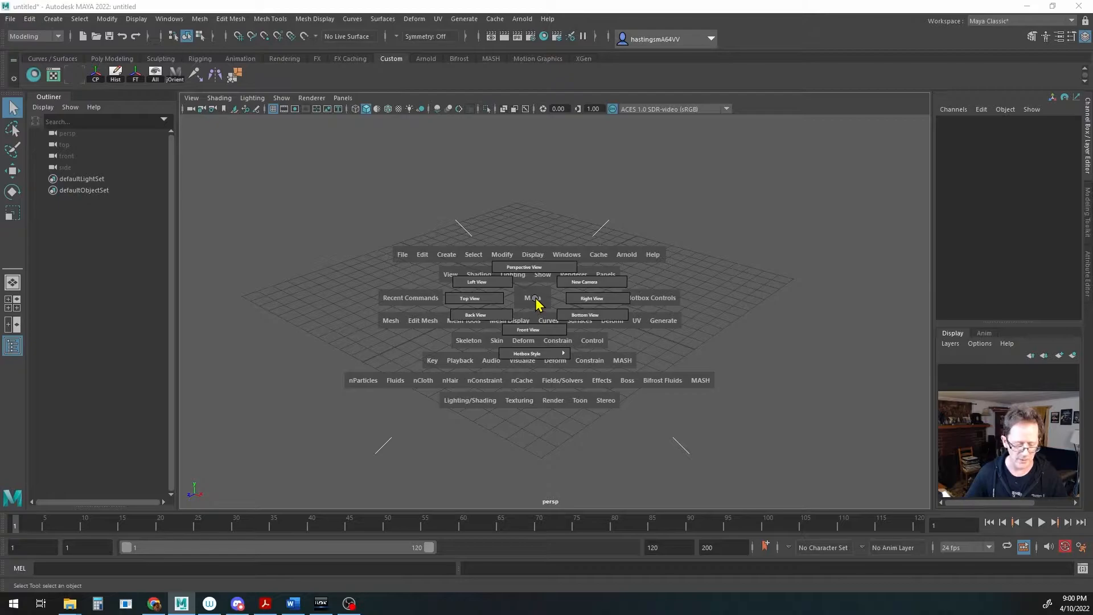
left_click_drag(530, 297, 529, 327)
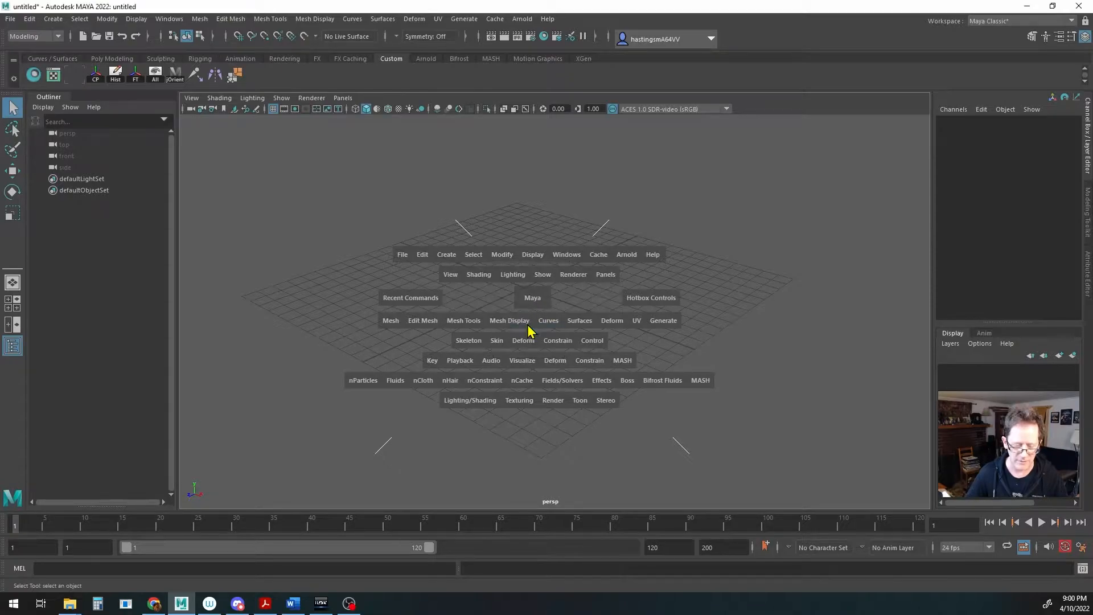
right_click_drag(636, 316, 525, 308, "alt")
middle_click_drag(524, 307, 480, 288, "alt")
right_click_drag(480, 288, 793, 307, "alt")
middle_click_drag(621, 342, 592, 315, "alt")
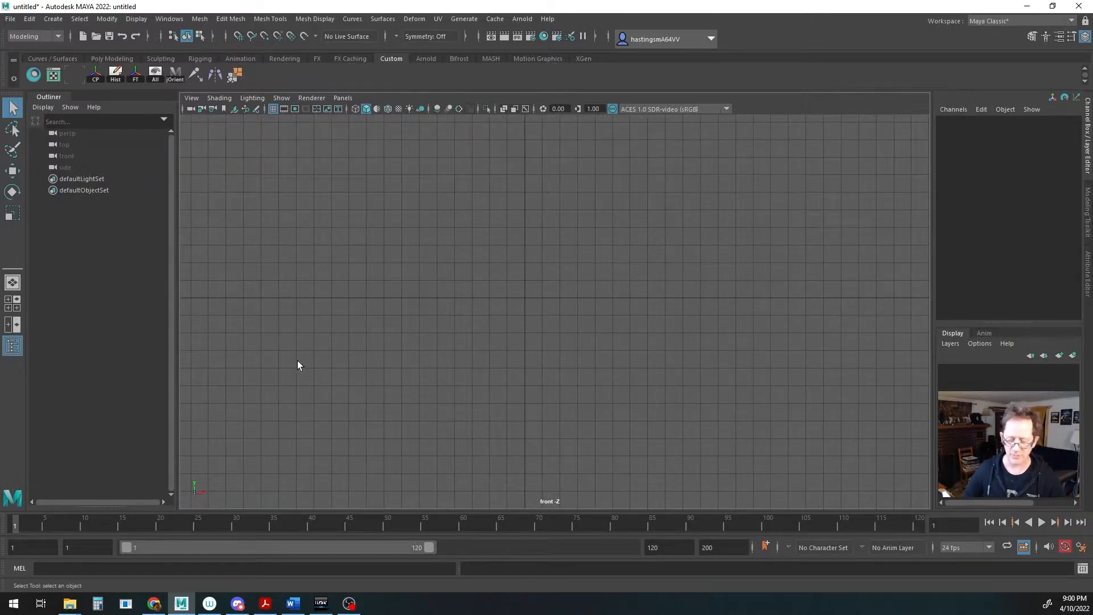
key("space")
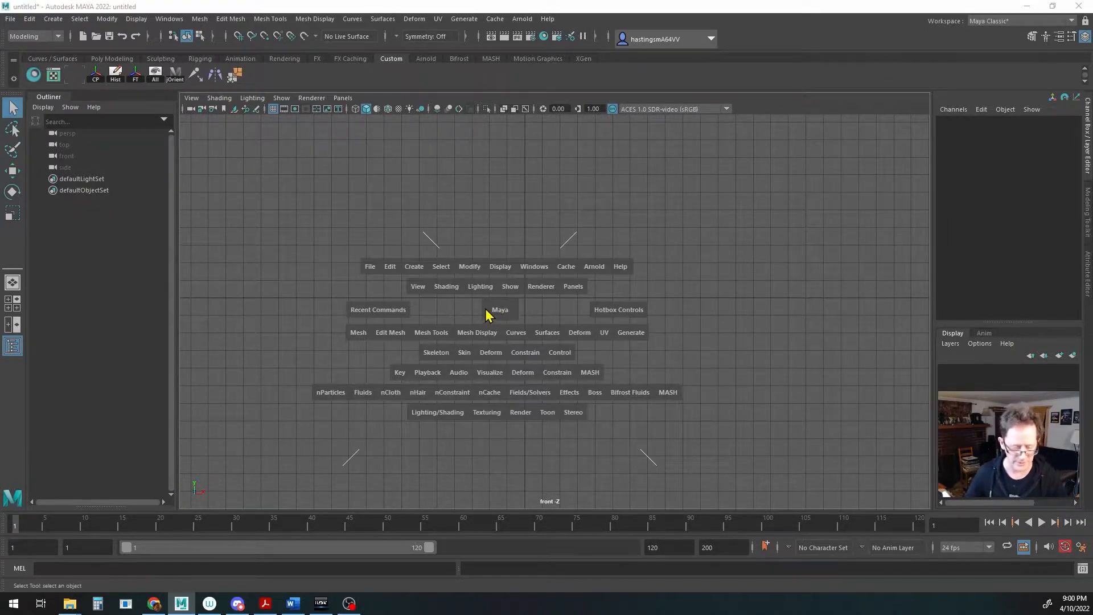
left_click_drag(495, 310, 523, 316)
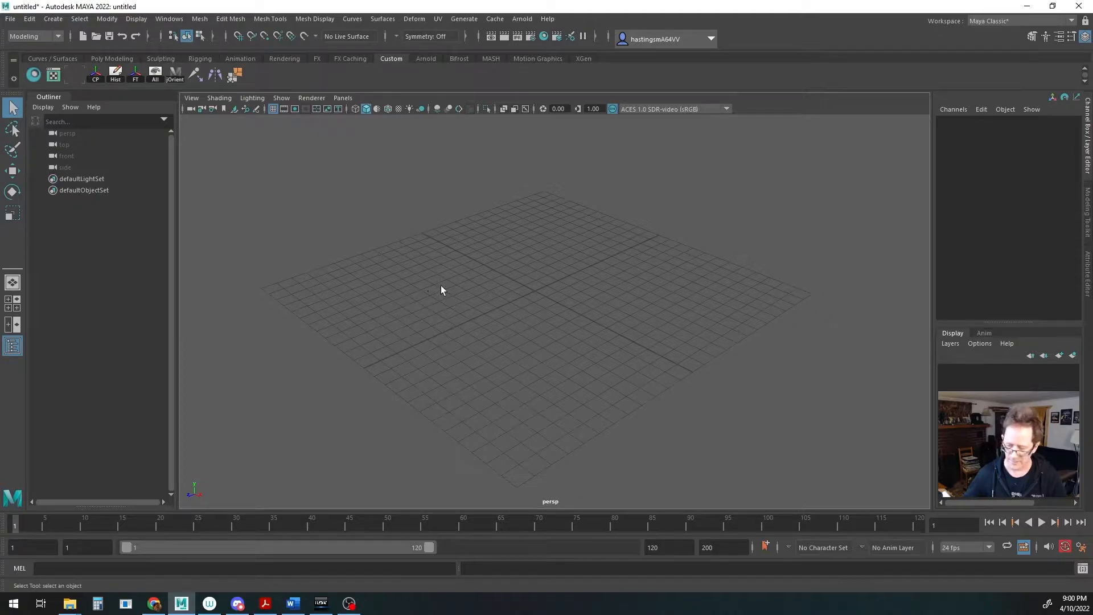
- Play and scrub the timeline back to frame 1, and shorten the playback range to end at frame 107
key("alt+v")
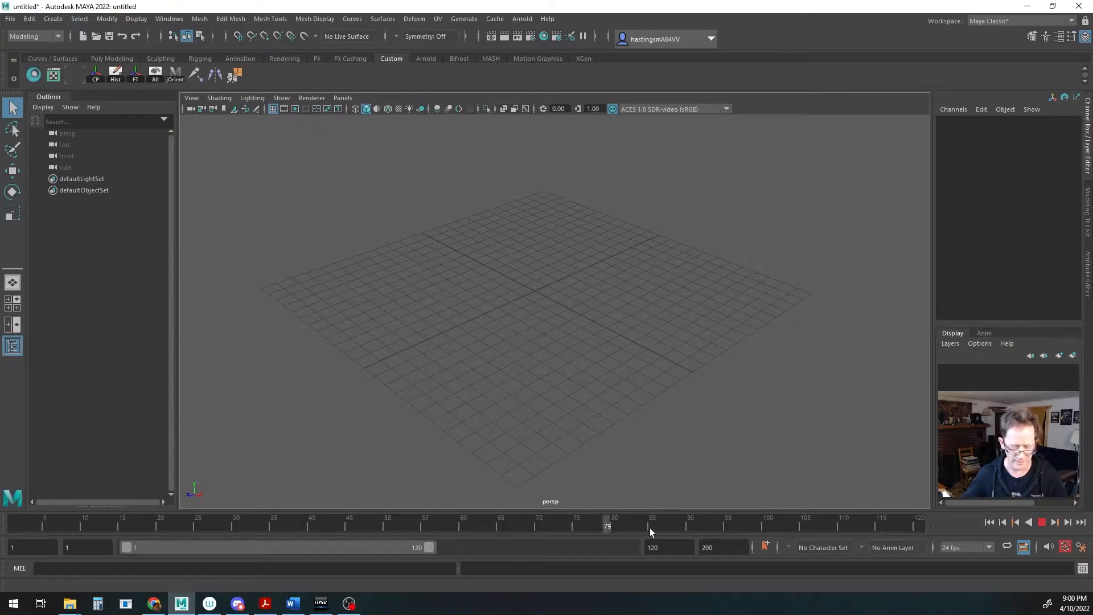
mouse_move(912, 525)
left_mouse_down()
mouse_move(333, 531)
mouse_move(110, 527)
mouse_move(897, 527)
mouse_move(0, 518)
left_mouse_up()
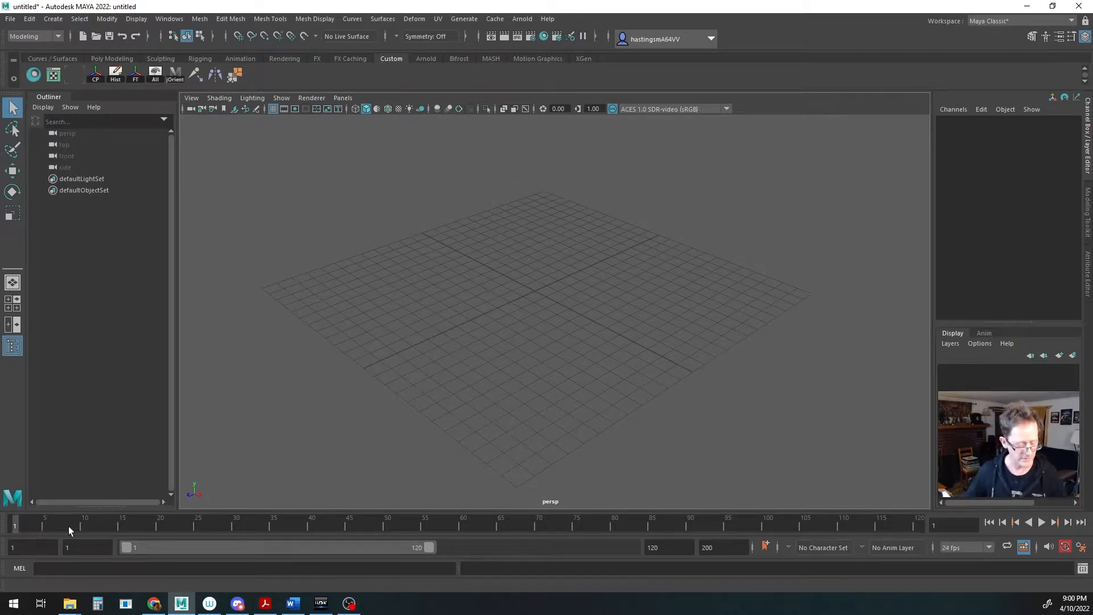
mouse_move(188, 548)
left_mouse_down()
mouse_move(398, 545)
mouse_move(192, 545)
left_mouse_up()
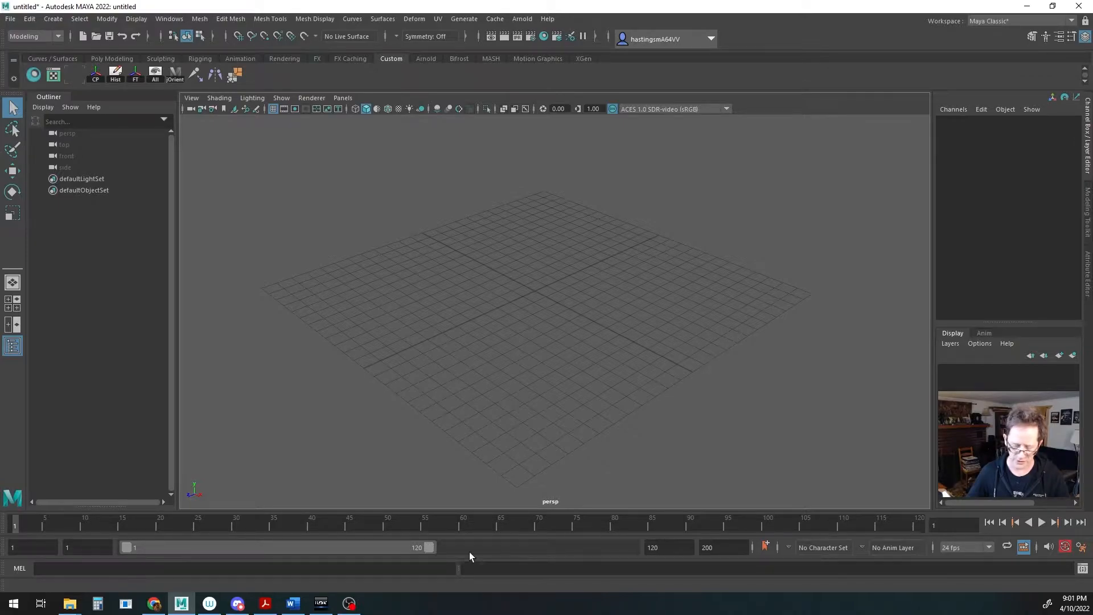
left_click_drag(431, 548, 398, 548)
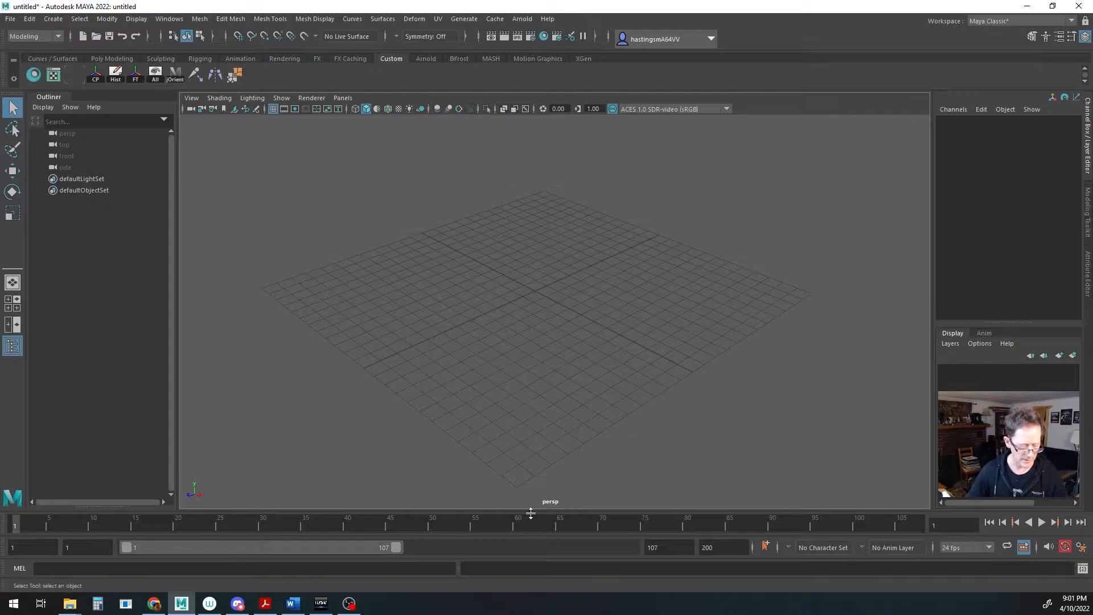
- Inspect the MEL command line and its output area, and read through the Script Editor's command history before closing it
left_click(61, 567)
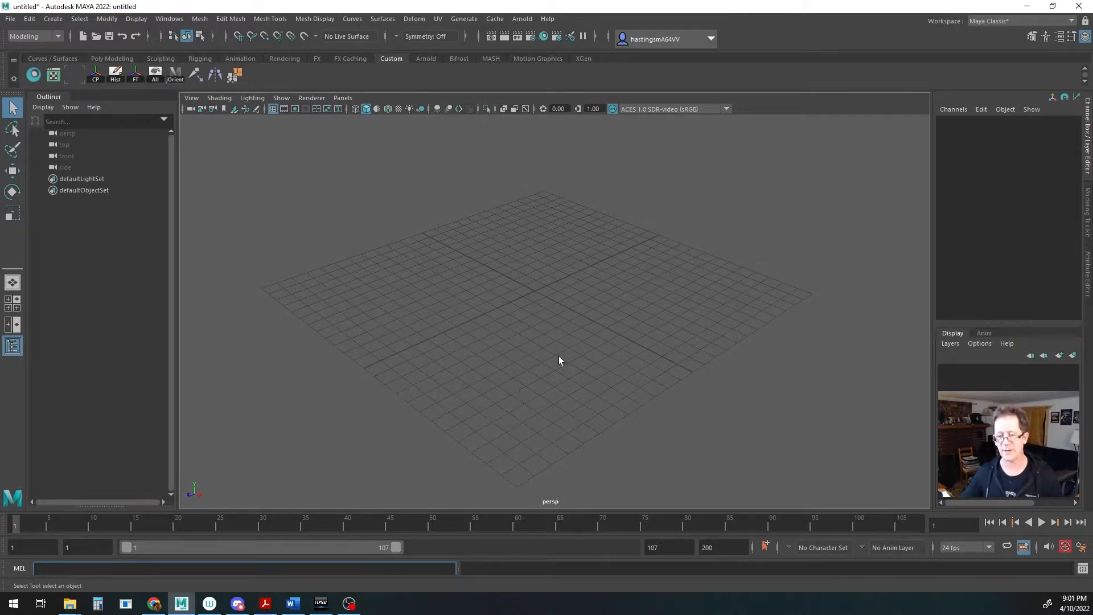
left_click(537, 570)
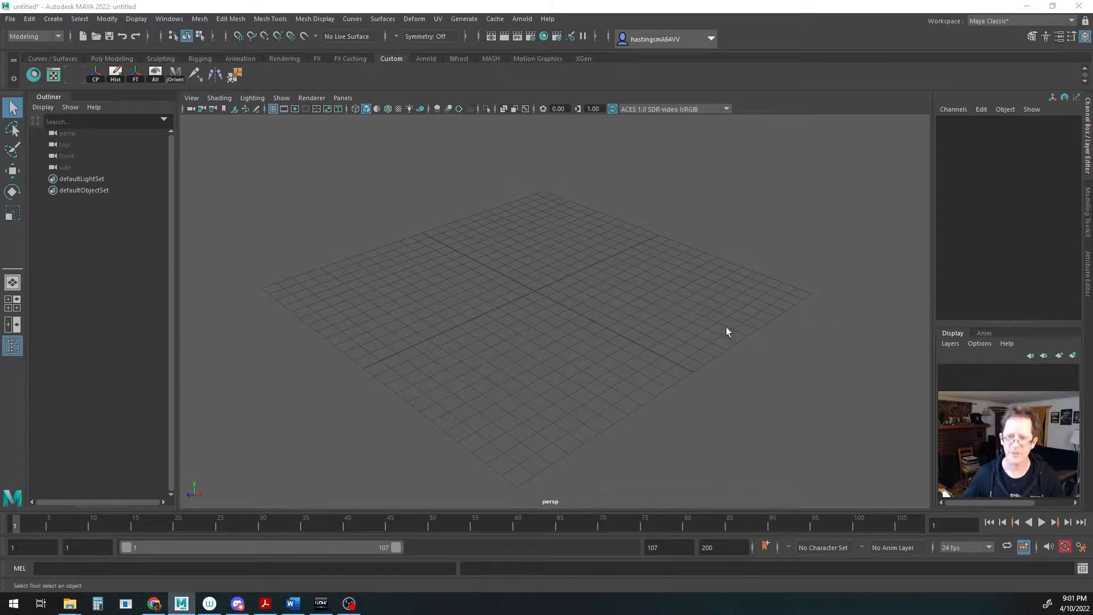
left_click_drag(1092, 0, 551, 56)
scroll(456, 245, "down", 7)
scroll(456, 244, "up", 7)
scroll(454, 242, "down", 7)
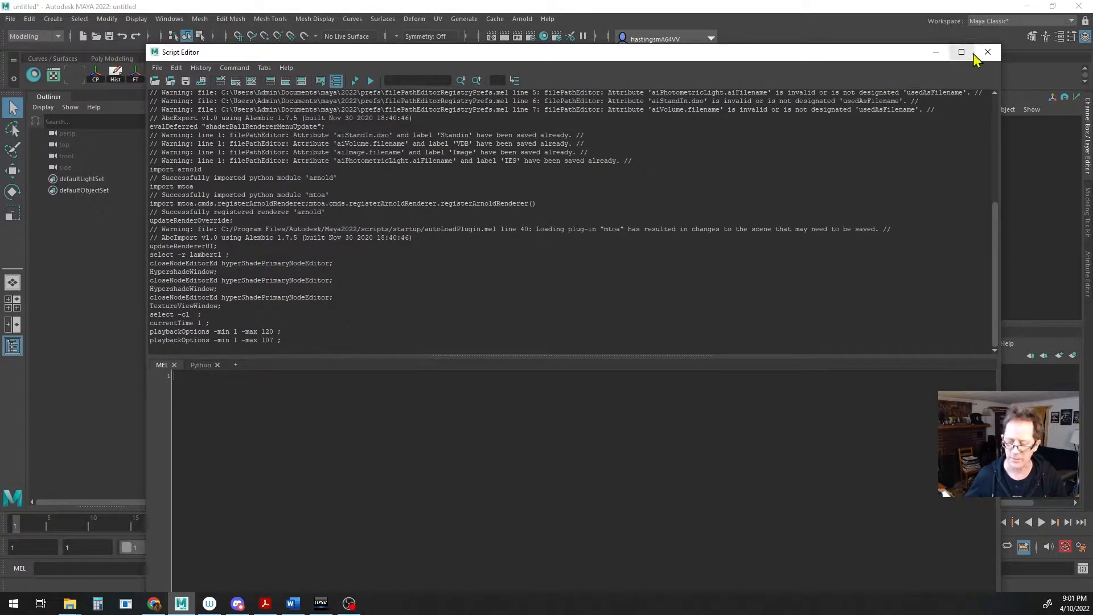
left_click(988, 52)
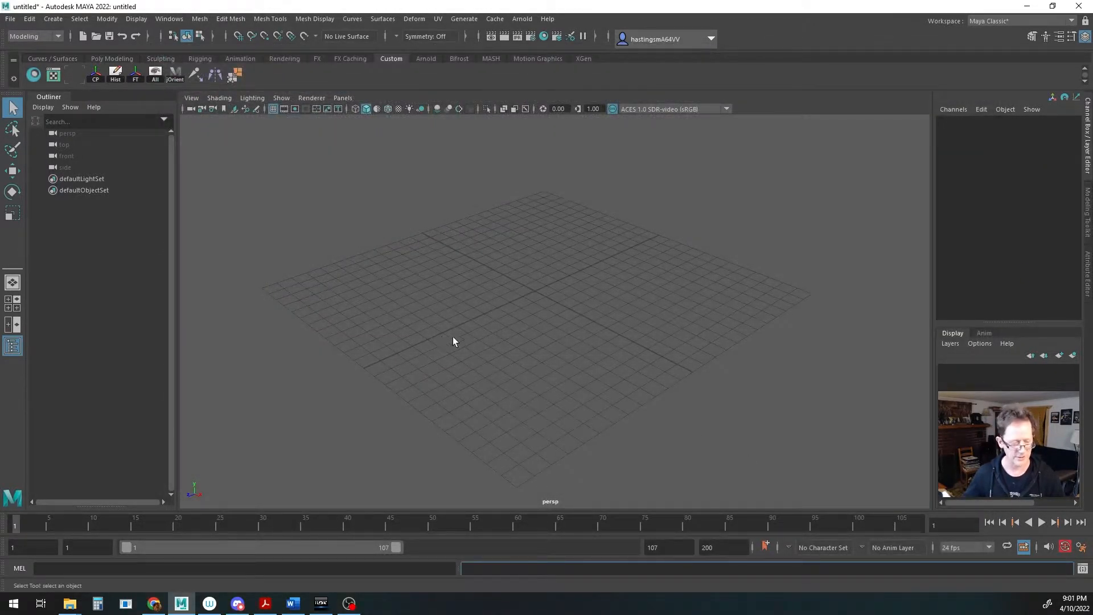
- Bring up the hotbox over the perspective view and open the UV Editor from its modeling editors
left_click(600, 312)
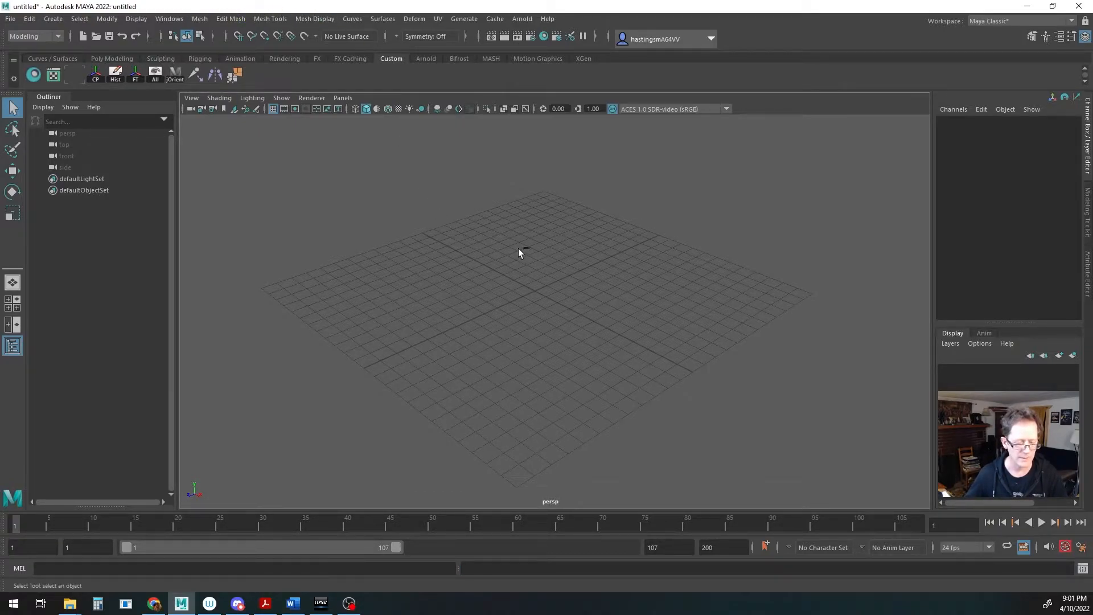
key("space")
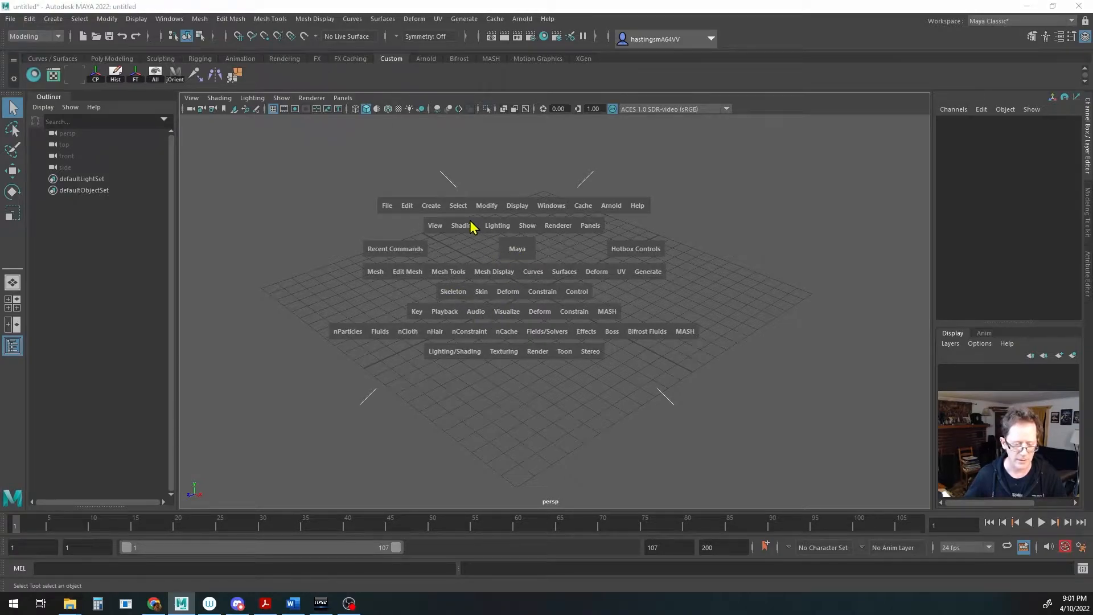
left_click(548, 212)
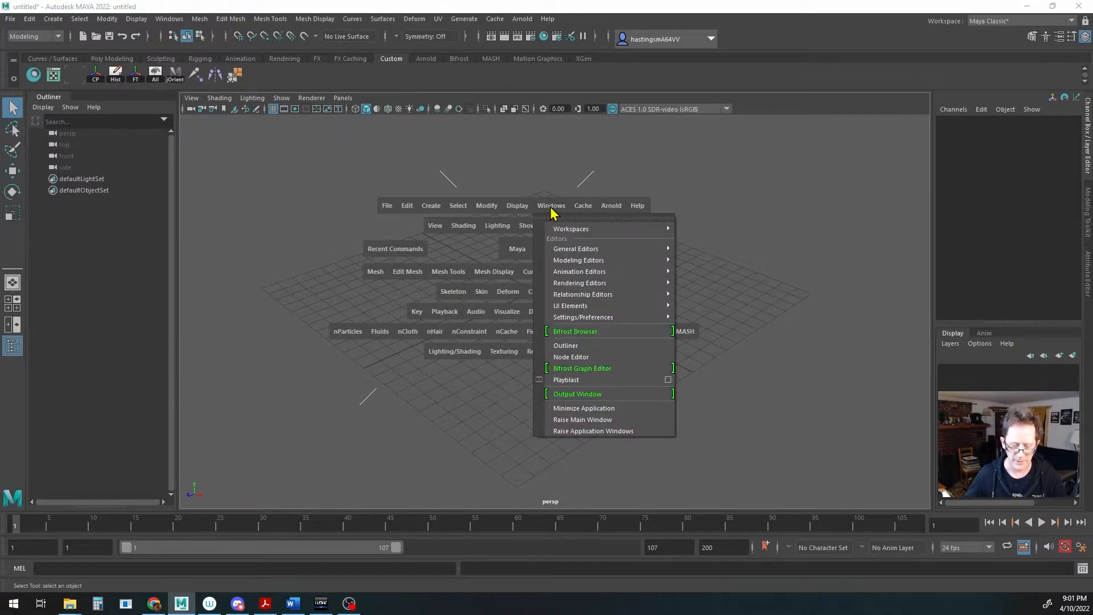
mouse_move(570, 255)
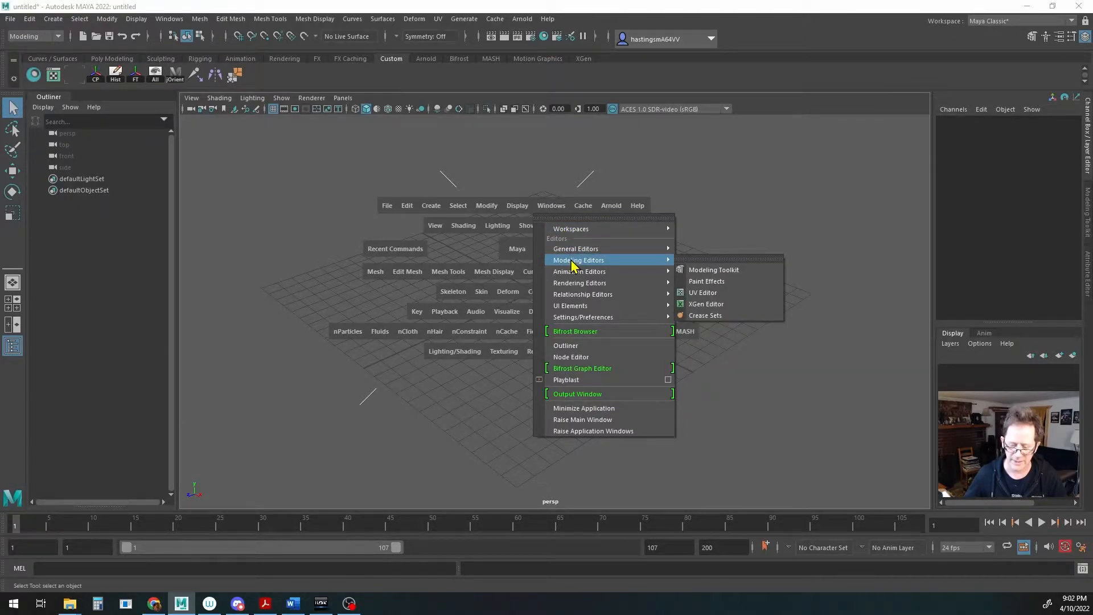
left_click(706, 294)
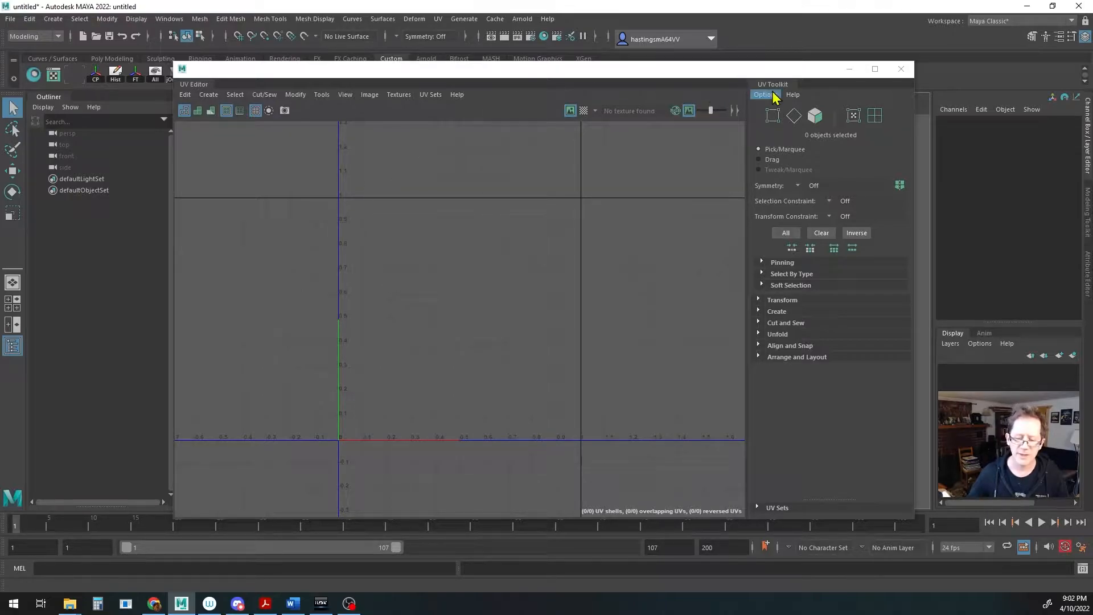
- Examine the UV Editor's view and tool commands, hide and show the UV Toolkit again, and close the editor
left_click_drag(771, 84, 742, 136)
left_click(398, 95)
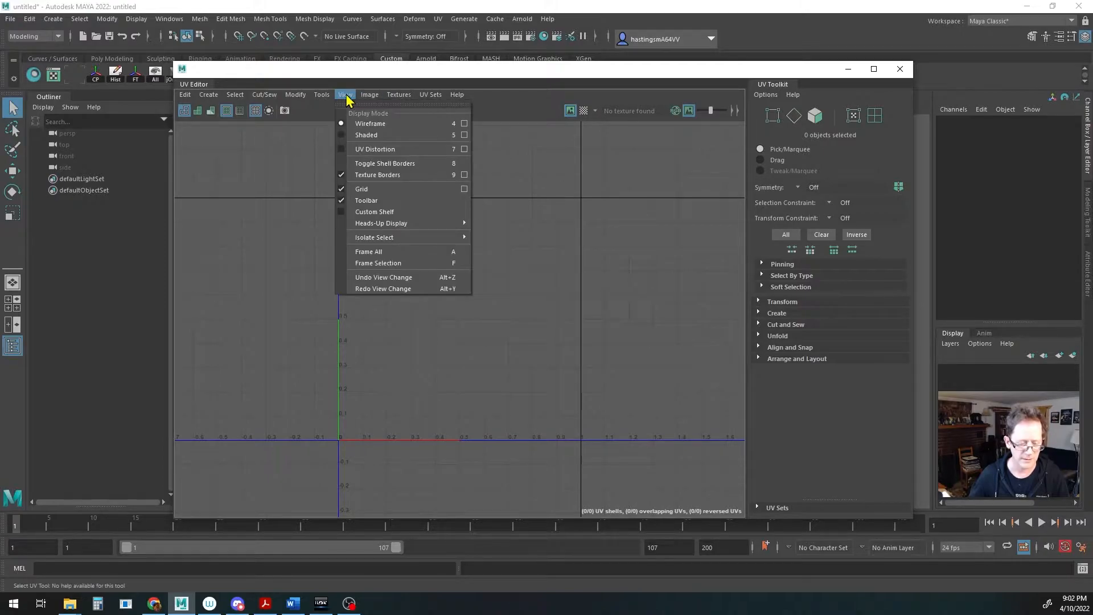
mouse_move(322, 95)
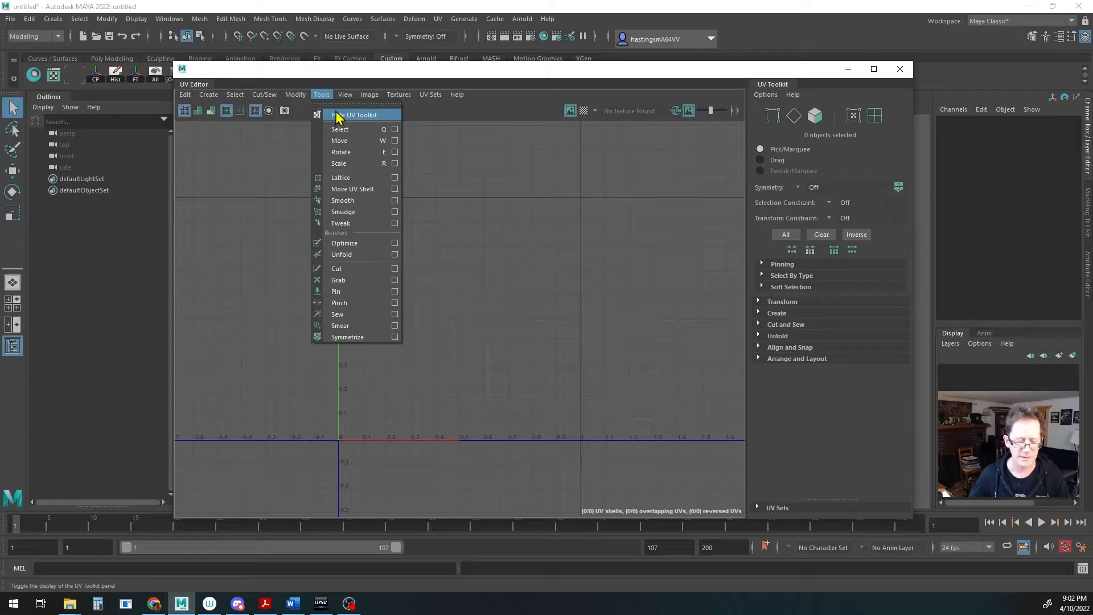
left_click(336, 117)
left_click(322, 95)
left_click(336, 116)
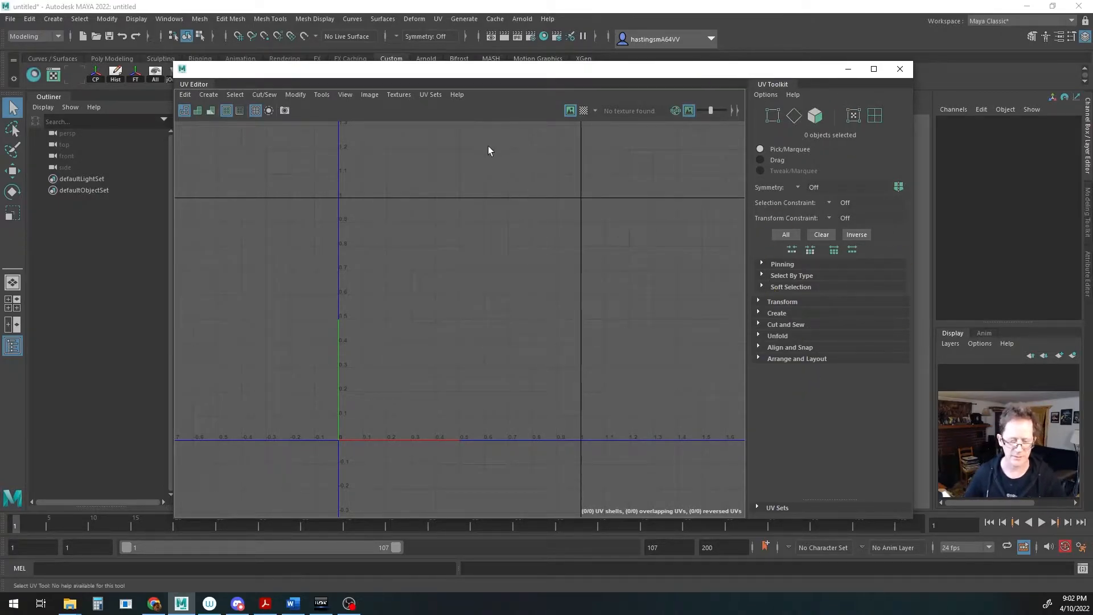
left_click(899, 69)
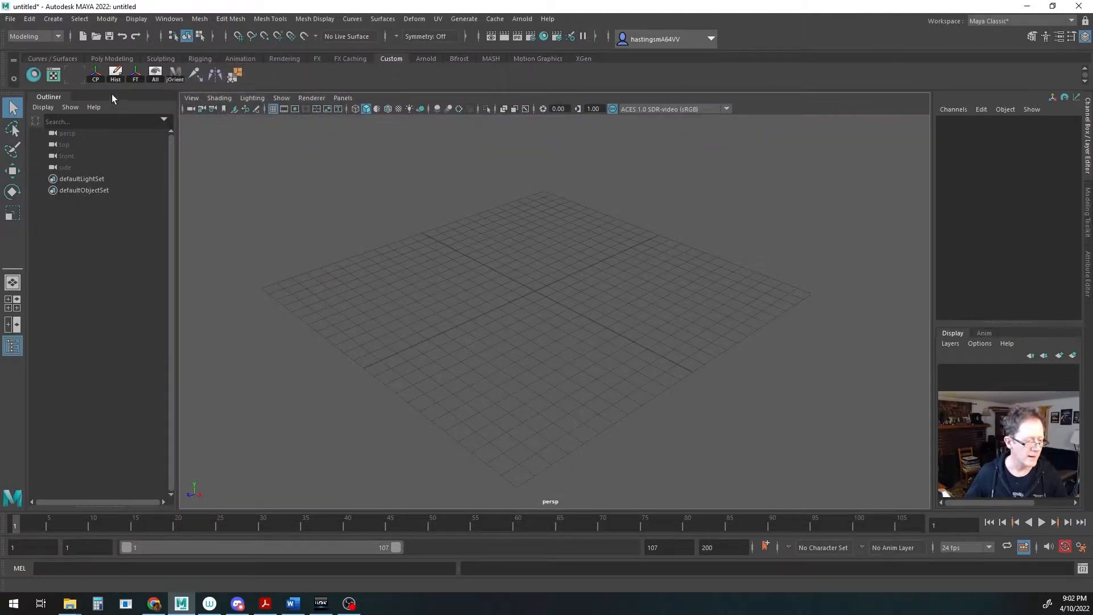
- Open Hypershade through the hotbox, inspect its materials and orbit the shader ball preview, and close the window
key("space")
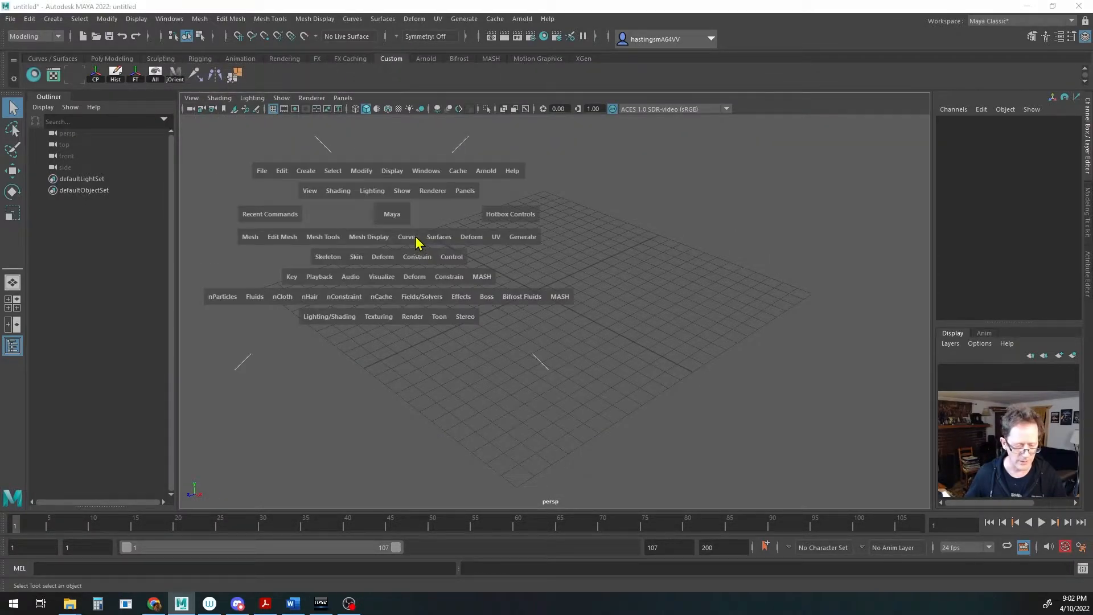
left_click(426, 171)
mouse_move(445, 250)
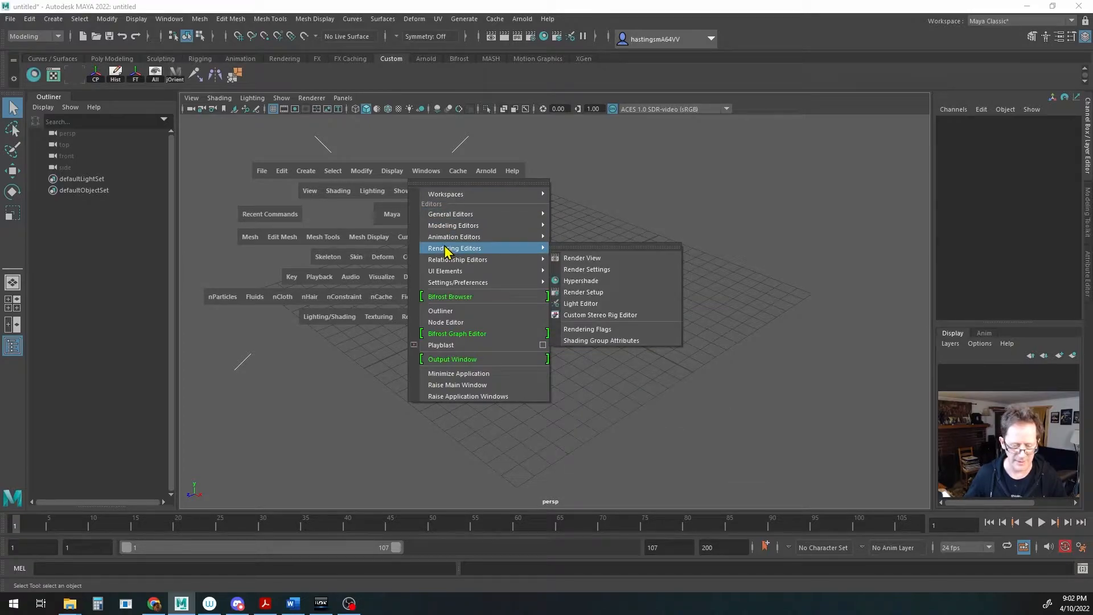
left_click(575, 281)
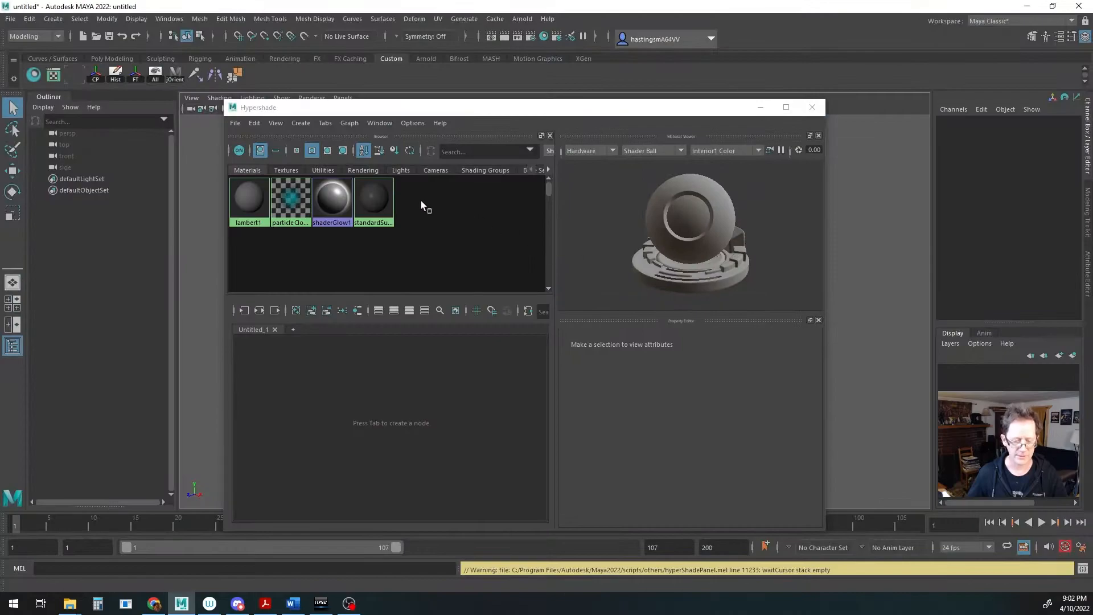
left_click_drag(501, 110, 518, 114)
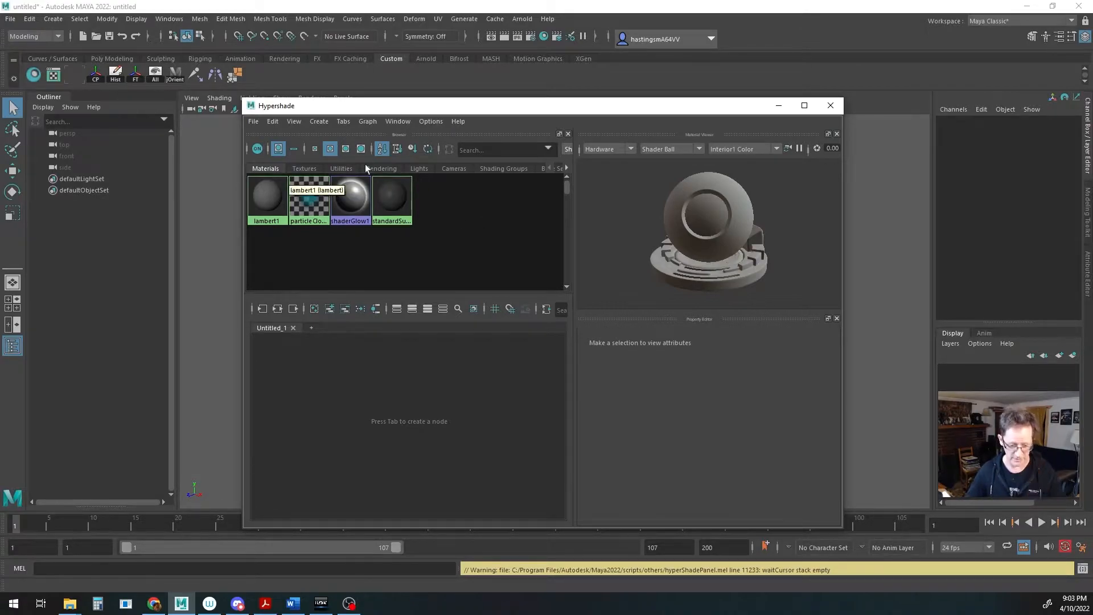
left_click_drag(723, 183, 739, 237, "alt")
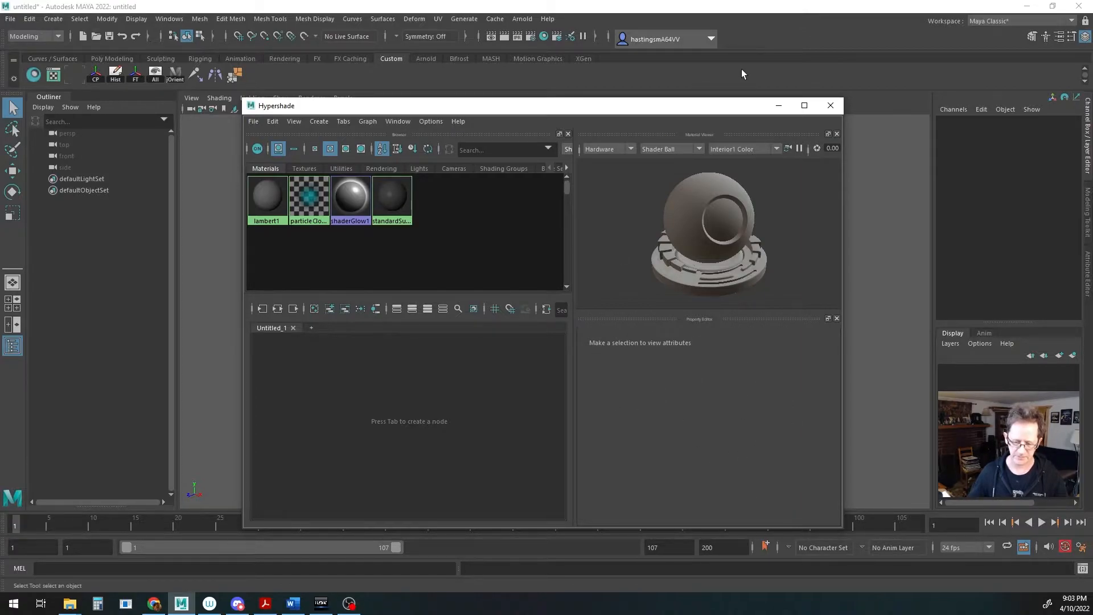
left_click(838, 108)
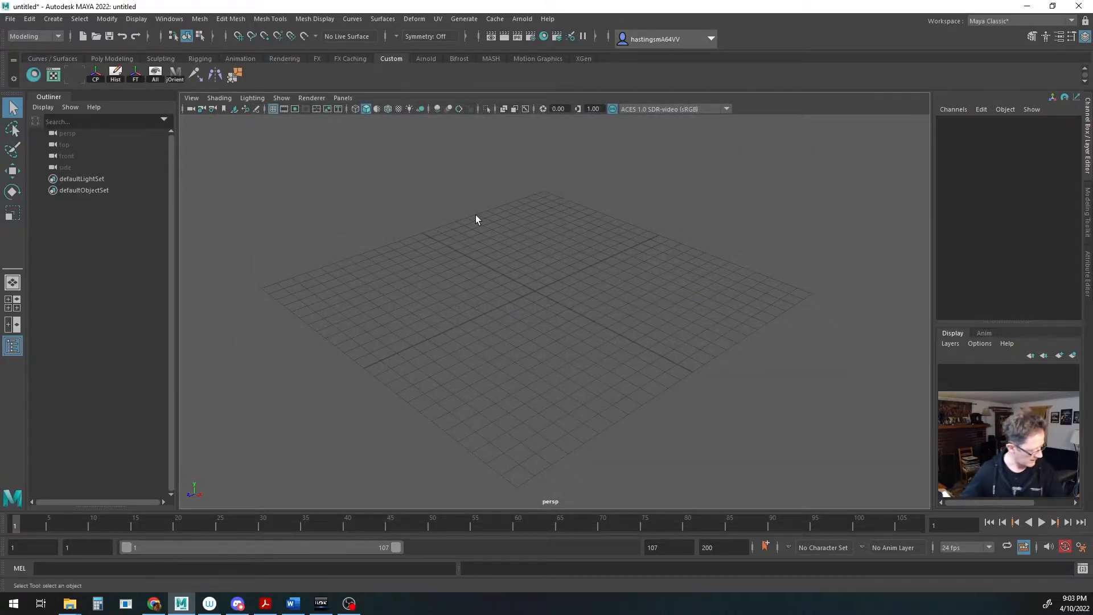
- Create a polygon cube at the centre of the grid through the hotbox and frame it in the perspective view
left_click_drag(545, 317, 537, 290, "alt")
middle_click_drag(537, 290, 521, 300, "alt")
right_click_drag(521, 299, 620, 301, "alt")
left_click_drag(620, 301, 549, 320, "alt")
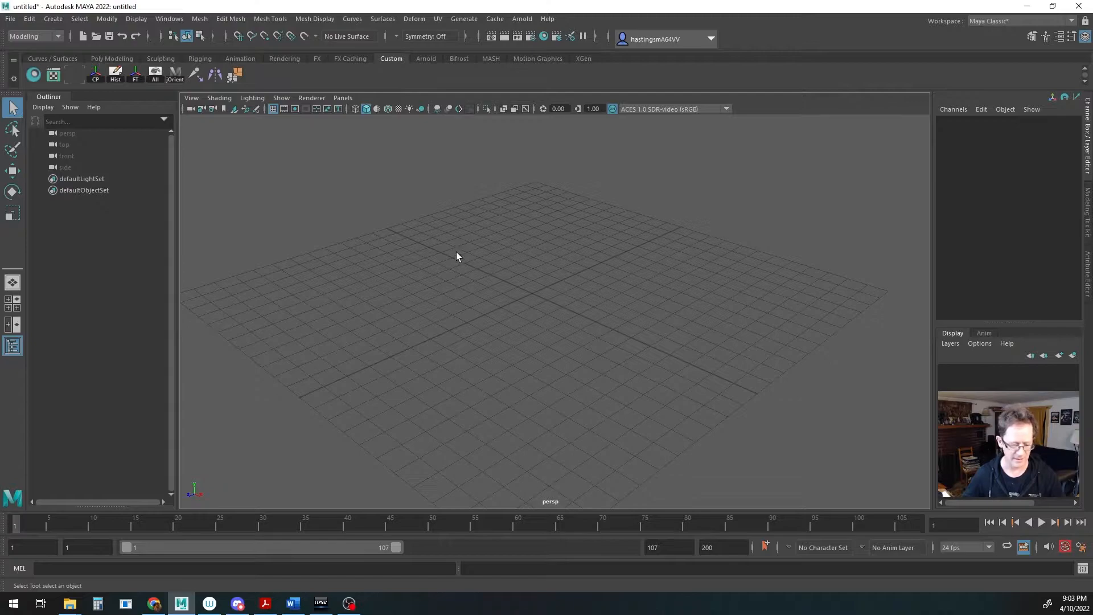
key("space")
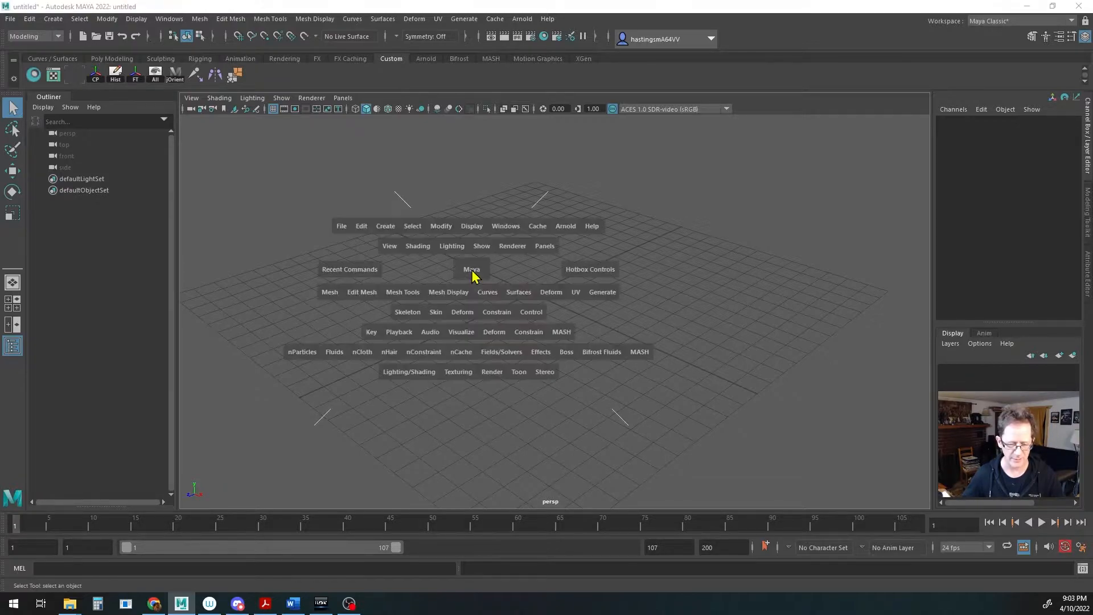
left_click(387, 227)
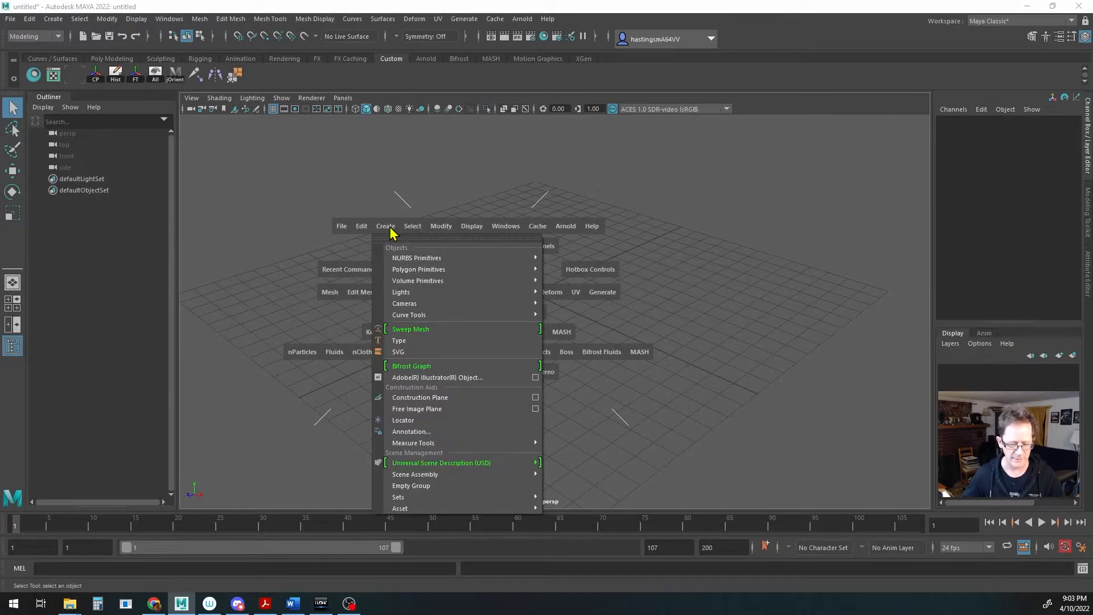
mouse_move(406, 271)
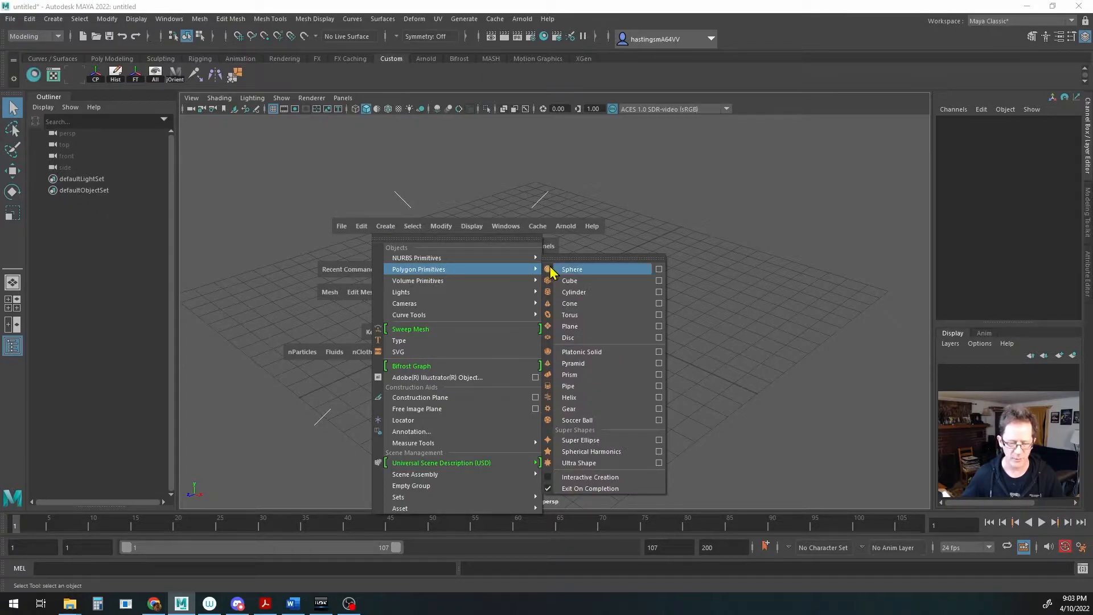
left_click(594, 281)
middle_click_drag(552, 311, 541, 313, "alt")
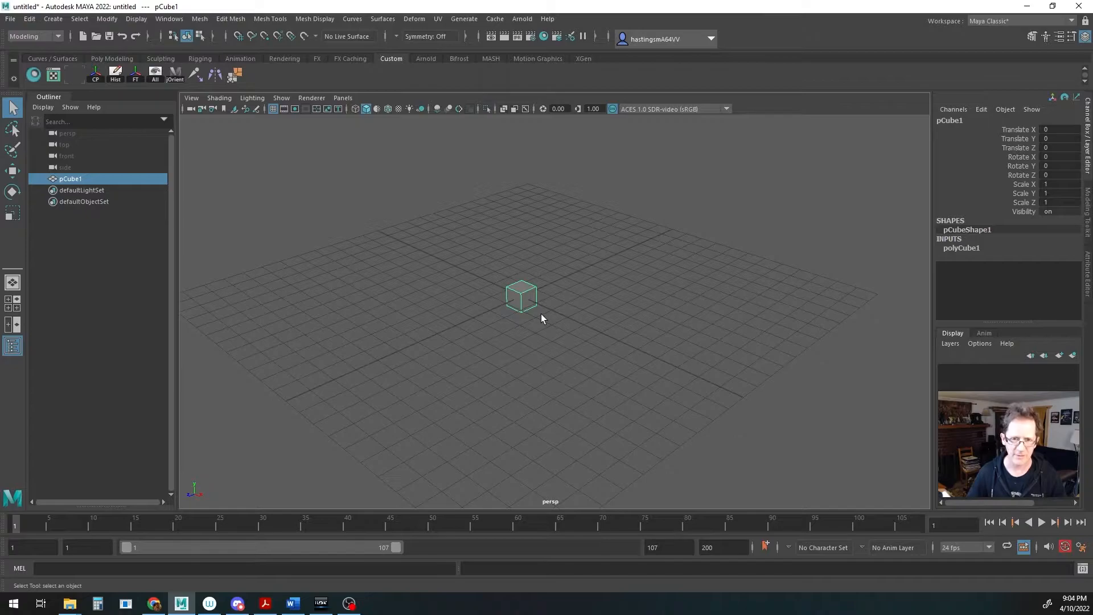
key("f")
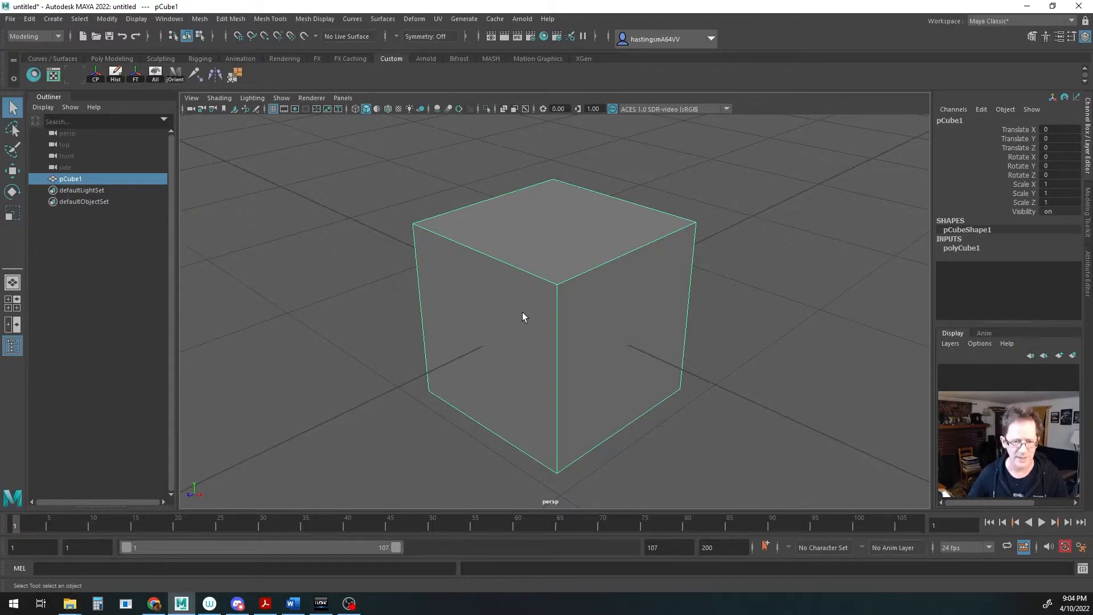
- Examine the cube from different angles and distances by orbiting, panning and zooming the perspective camera
mouse_move(520, 313)
left_mouse_down("alt")
mouse_move(666, 295)
mouse_move(397, 295)
mouse_move(518, 342)
mouse_move(654, 298)
mouse_move(378, 300)
mouse_move(554, 343)
mouse_move(496, 246)
mouse_move(665, 308)
mouse_move(471, 288)
mouse_move(552, 317)
mouse_move(508, 310)
mouse_move(520, 309)
mouse_move(512, 317)
left_mouse_up("alt")
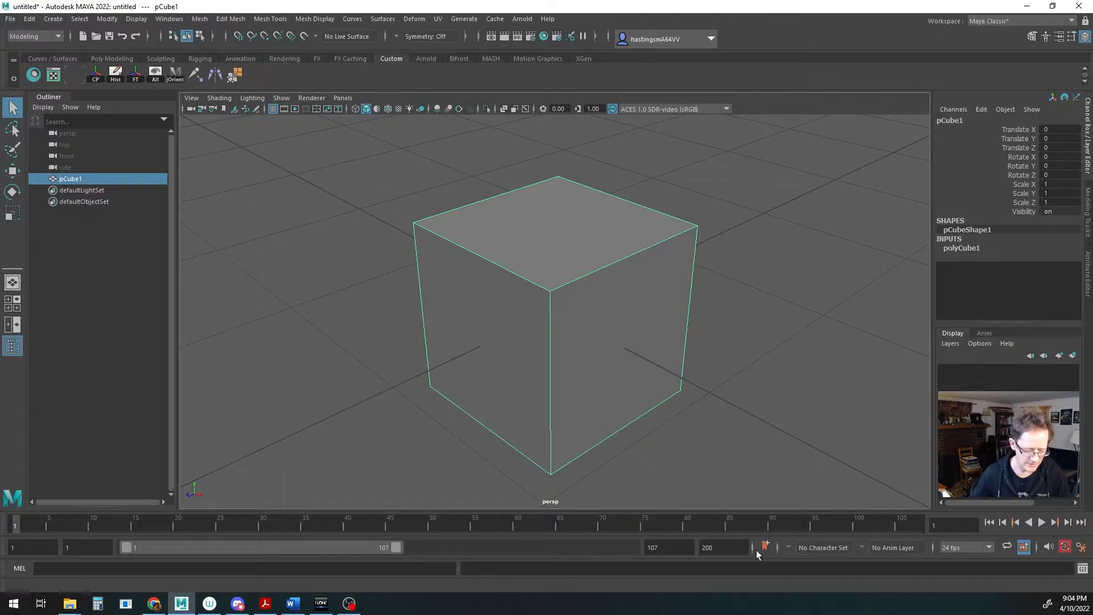
left_click_drag(538, 356, 606, 349, "alt")
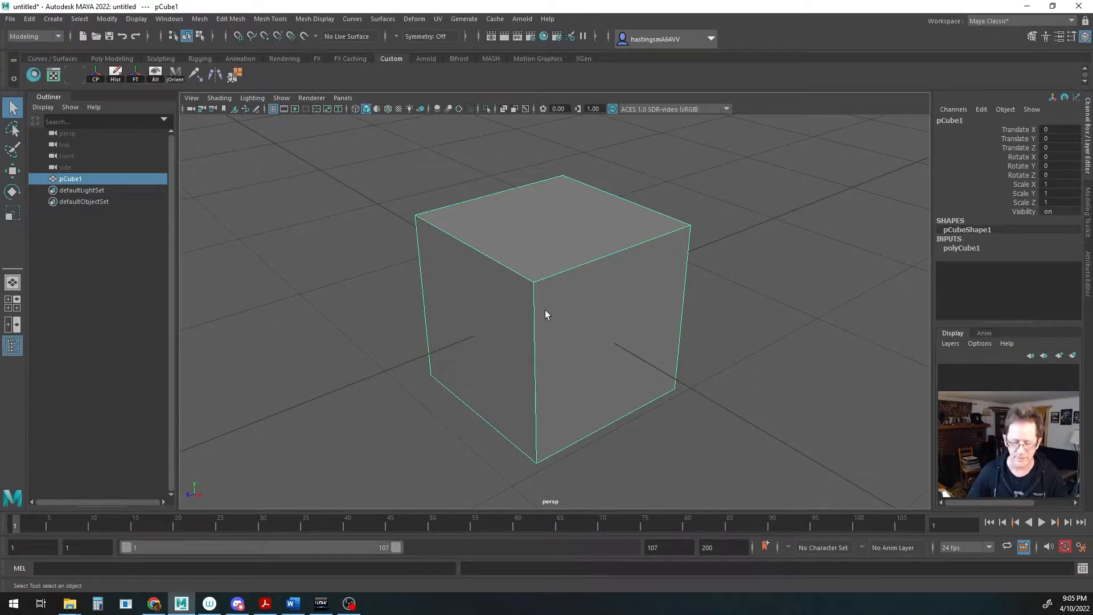
mouse_move(545, 314)
middle_mouse_down("alt")
mouse_move(596, 251)
mouse_move(461, 300)
mouse_move(538, 421)
mouse_move(642, 293)
mouse_move(644, 230)
mouse_move(556, 223)
mouse_move(415, 313)
mouse_move(605, 340)
mouse_move(486, 353)
mouse_move(494, 278)
mouse_move(501, 342)
mouse_move(588, 268)
mouse_move(528, 307)
middle_mouse_up("alt")
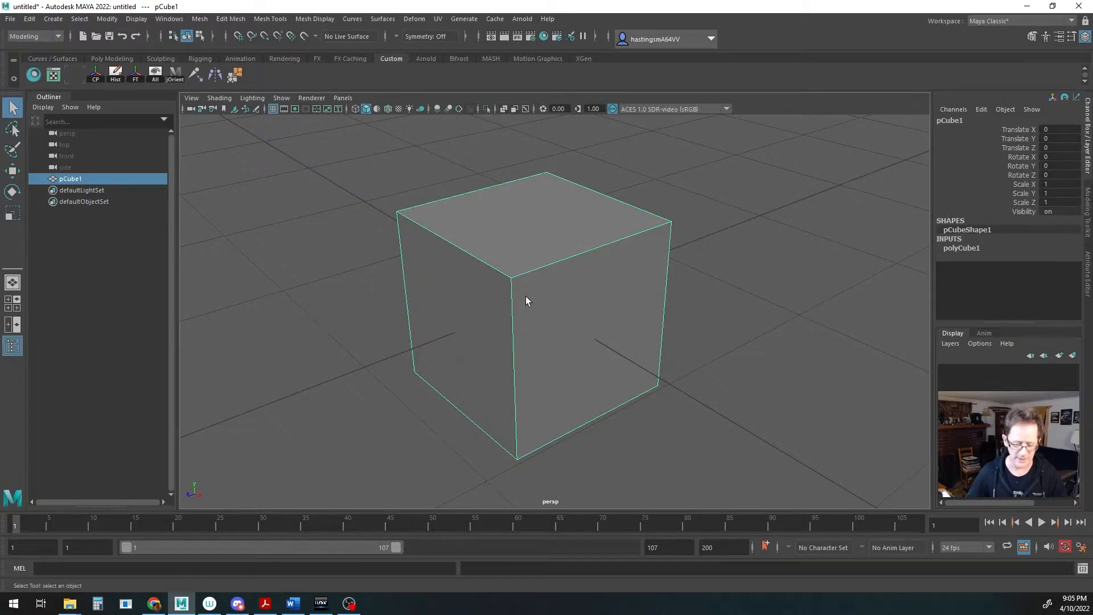
right_click_drag(501, 308, 467, 320, "alt")
scroll(467, 320, "down", 5)
scroll(467, 320, "up", 10)
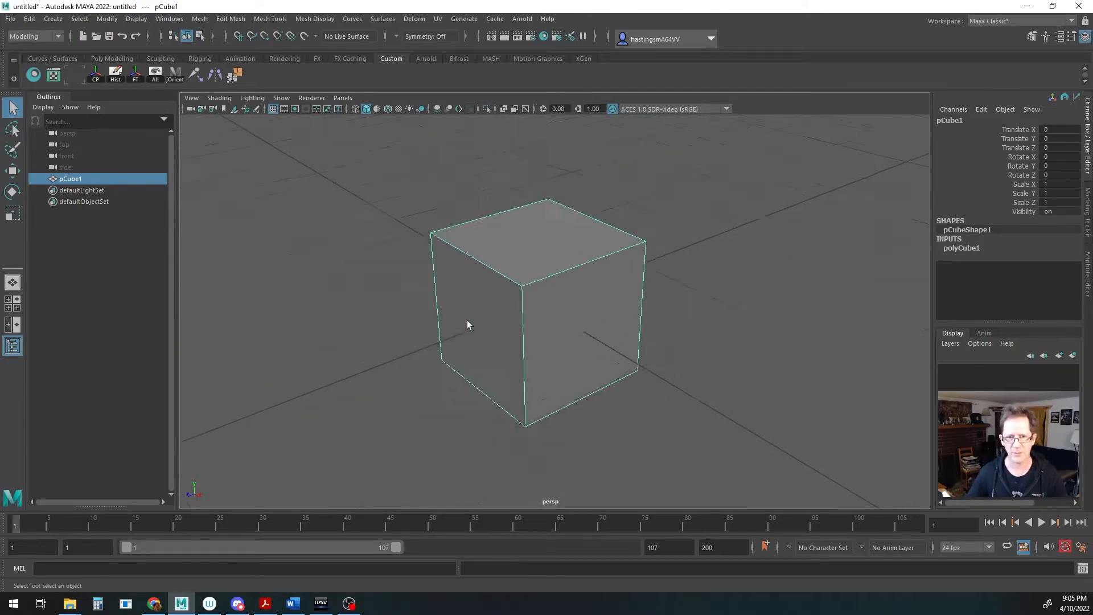
scroll(463, 320, "down", 6)
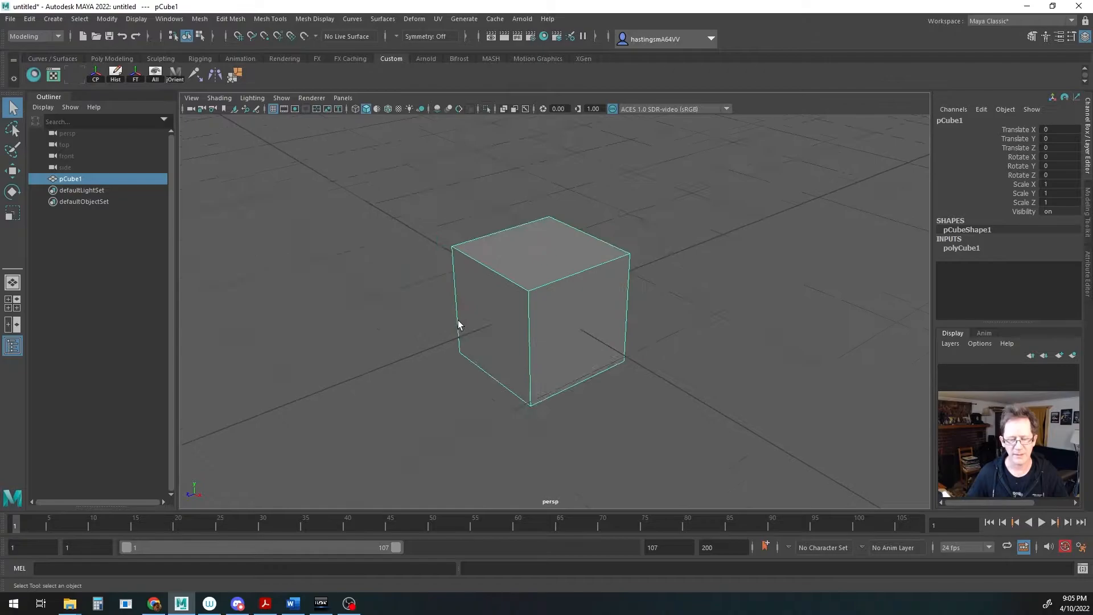
scroll(458, 320, "up", 5)
scroll(457, 320, "down", 4)
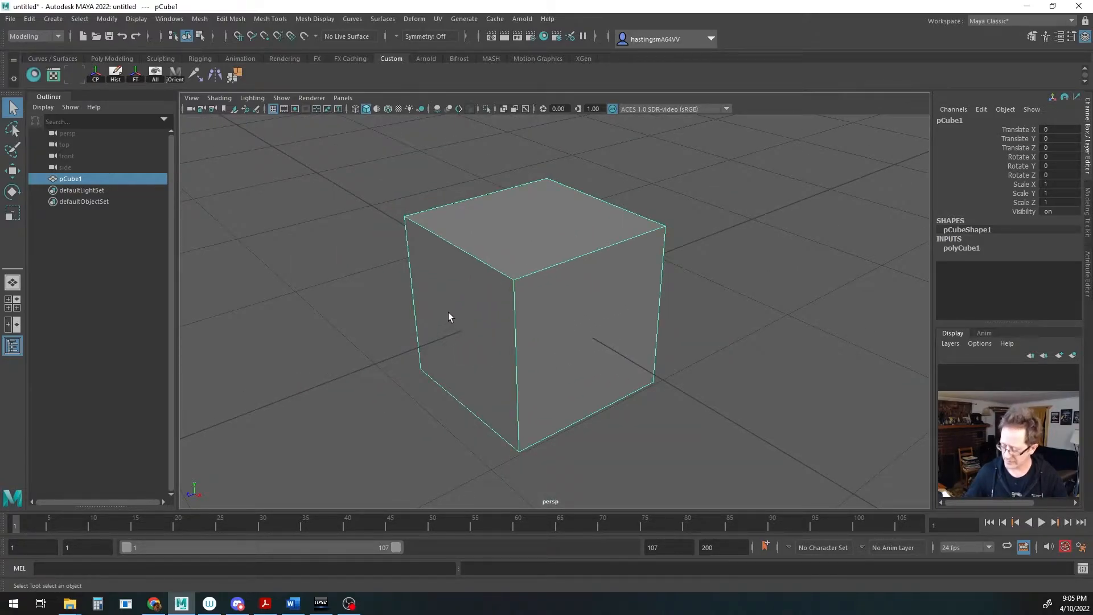
mouse_move(452, 309)
left_mouse_down("alt")
mouse_move(622, 306)
mouse_move(552, 305)
mouse_move(512, 280)
mouse_move(439, 305)
mouse_move(528, 214)
mouse_move(442, 298)
mouse_move(441, 323)
left_mouse_up("alt")
right_click_drag(442, 323, 269, 302, "alt")
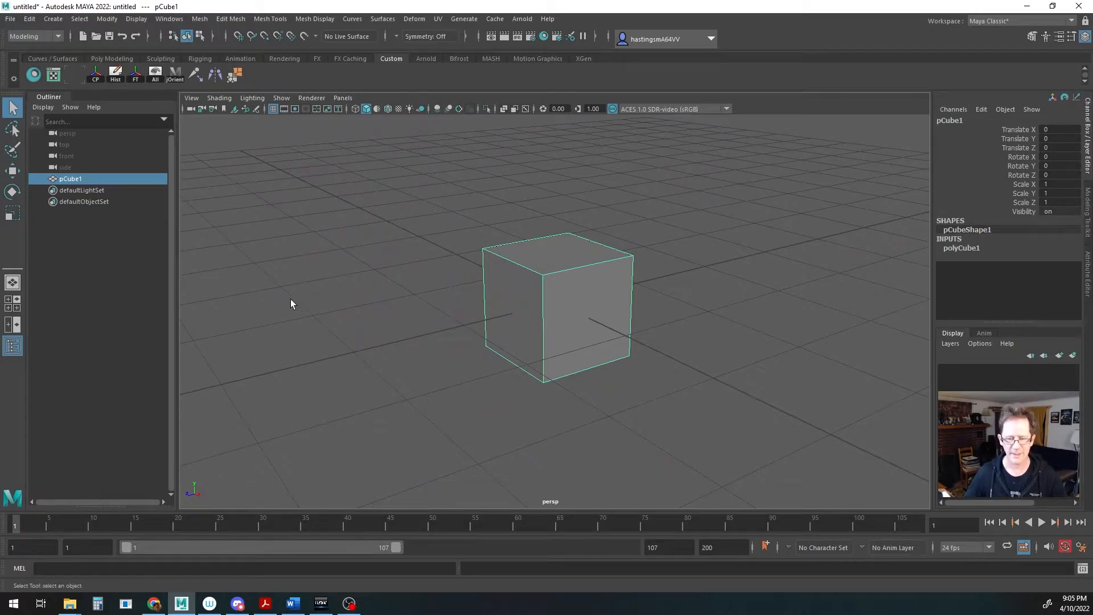
left_click_drag(488, 322, 425, 324, "alt")
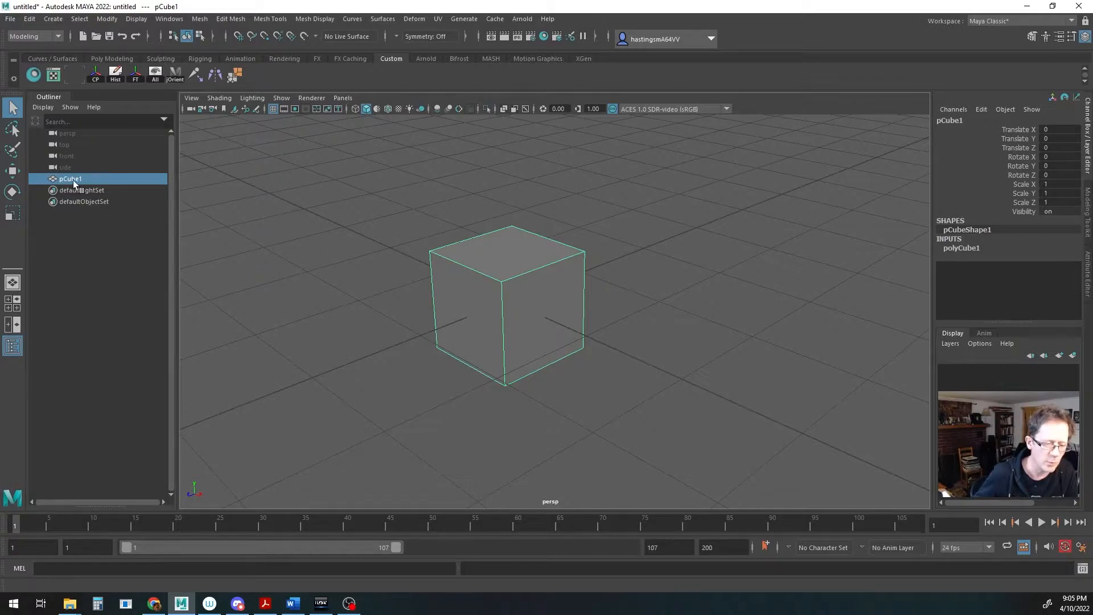
- Locate the cube in the Outliner and expand its polyCube1 construction settings to inspect the size and subdivision values
mouse_move(71, 181)
left_mouse_down()
mouse_move(73, 145)
mouse_move(72, 174)
left_mouse_up()
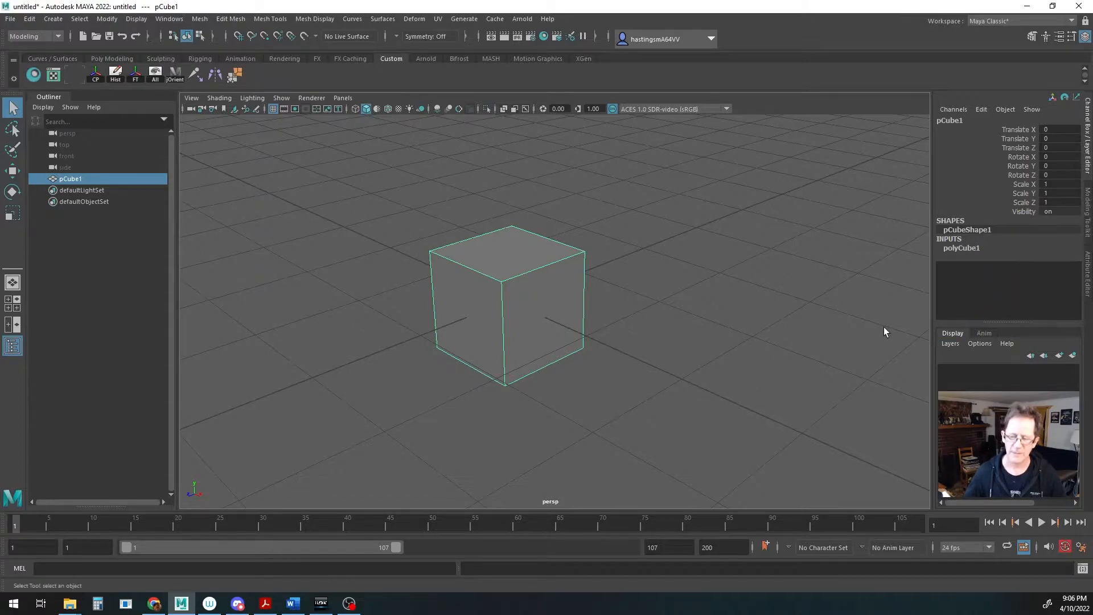
left_click(969, 251)
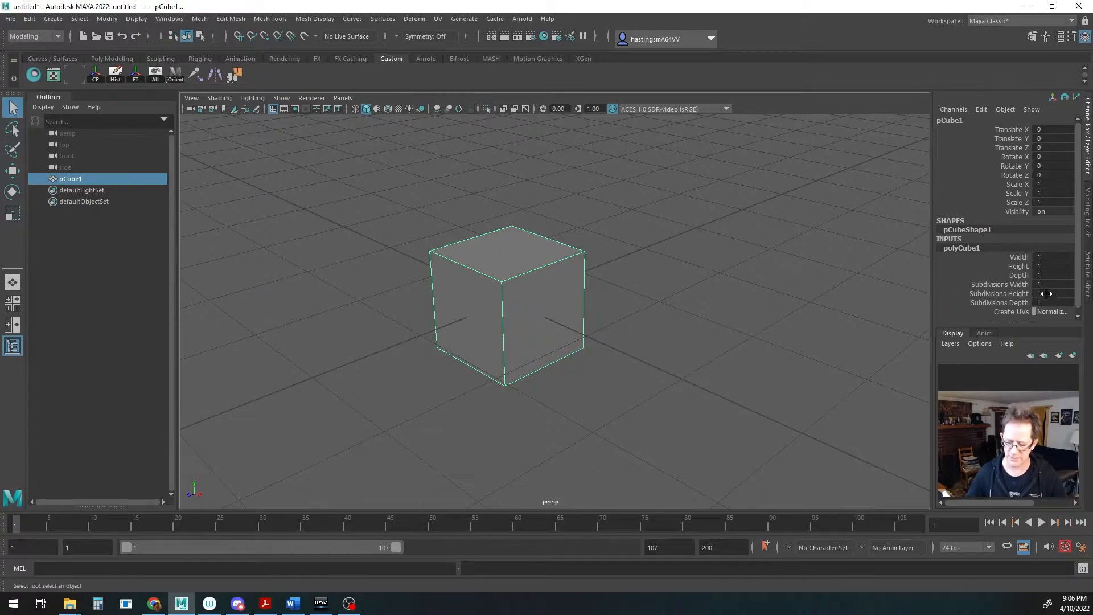
mouse_move(1049, 286)
left_mouse_down()
mouse_move(1082, 286)
mouse_move(1048, 286)
mouse_move(1051, 303)
mouse_move(1063, 302)
mouse_move(1042, 302)
left_mouse_up()
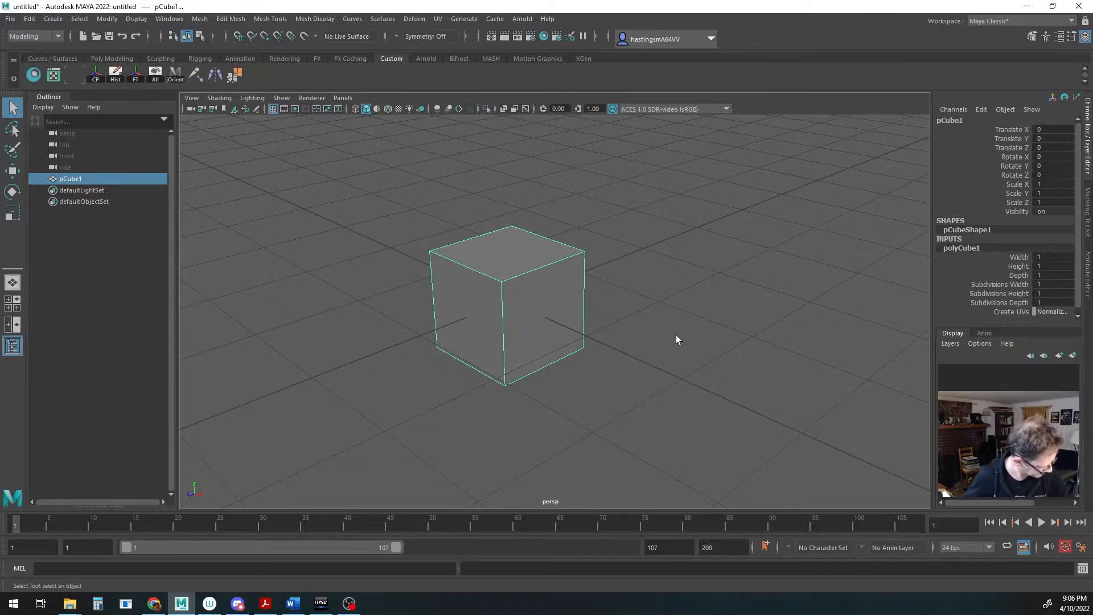
- Switch through the Move, Rotate and Scale tools on the selected cube and return to the Select tool
middle_click_drag(585, 330, 615, 324, "alt")
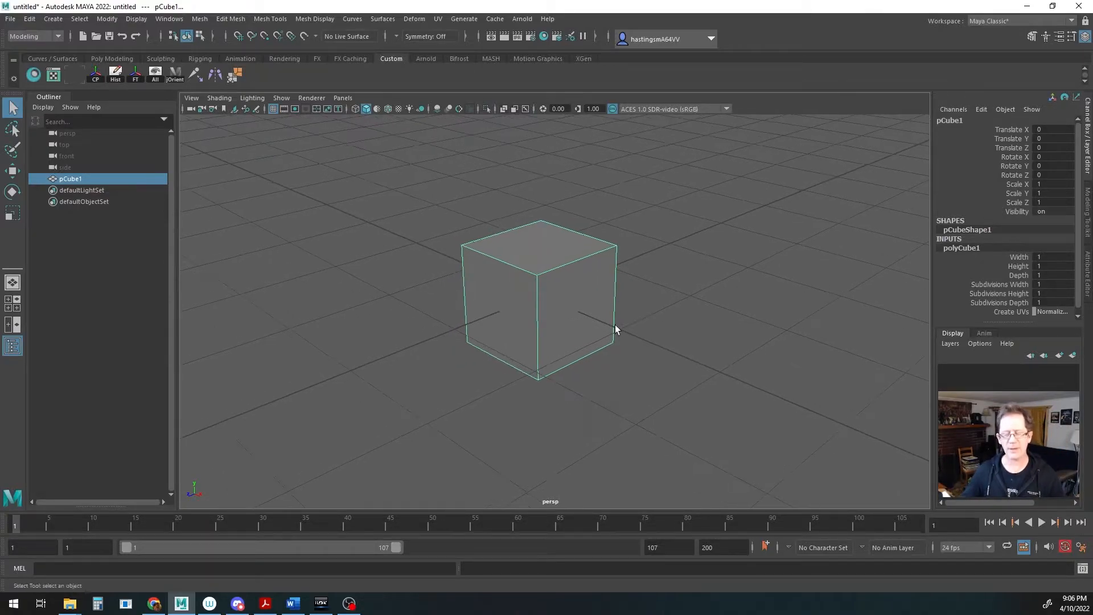
left_click_drag(607, 336, 604, 340, "alt")
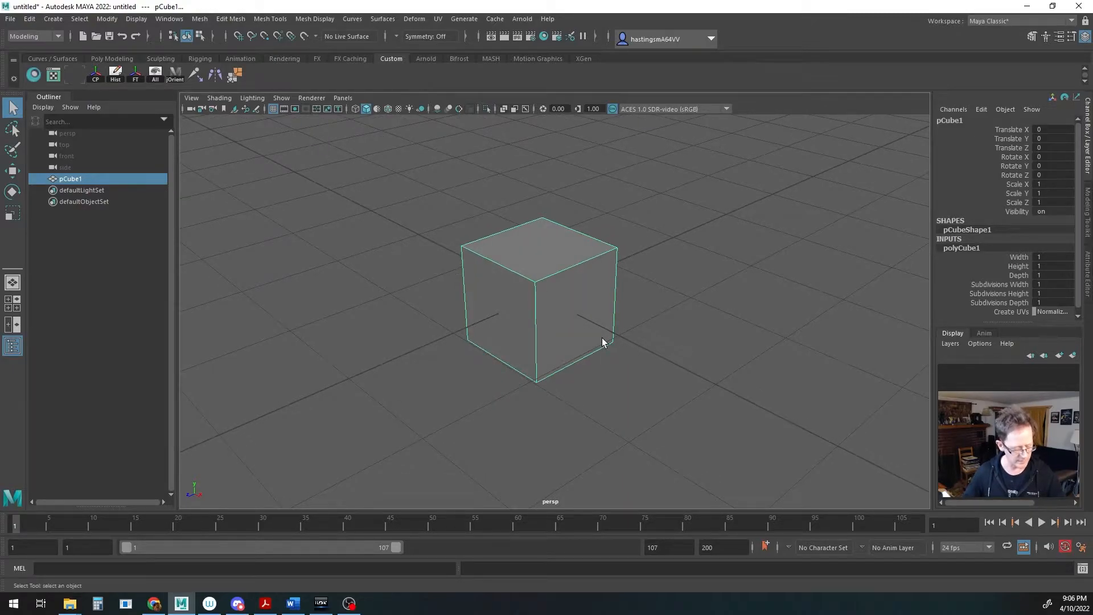
key("w")
key("e")
key("r")
key("q")
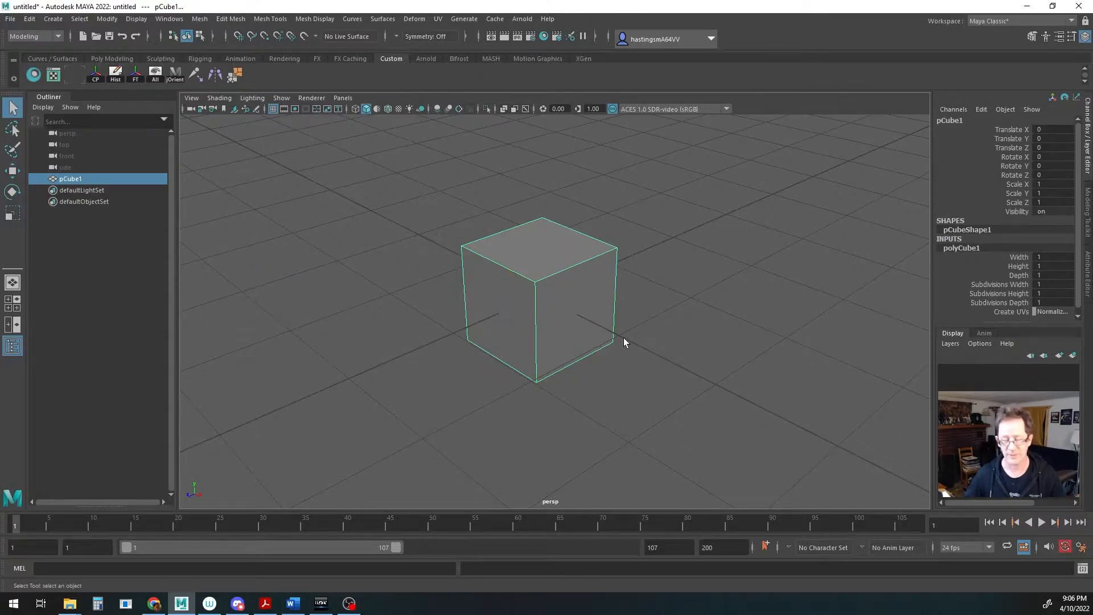
- Cycle the selected cube through the Move, Rotate and Scale tools several times, ending on the Select tool
key("w")
key("e")
key("r")
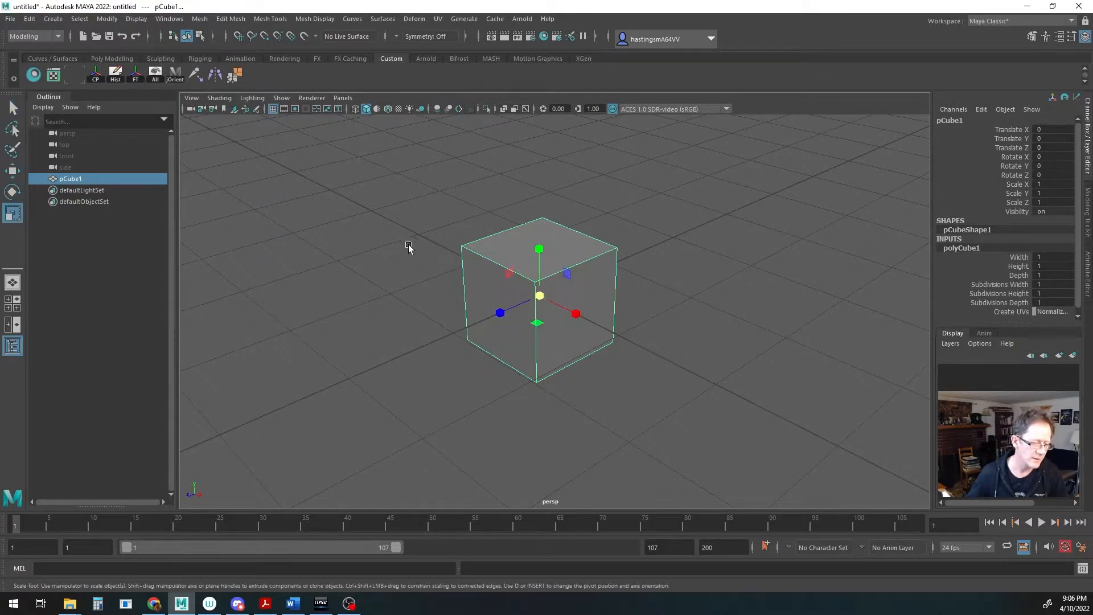
left_click(13, 107)
key("e")
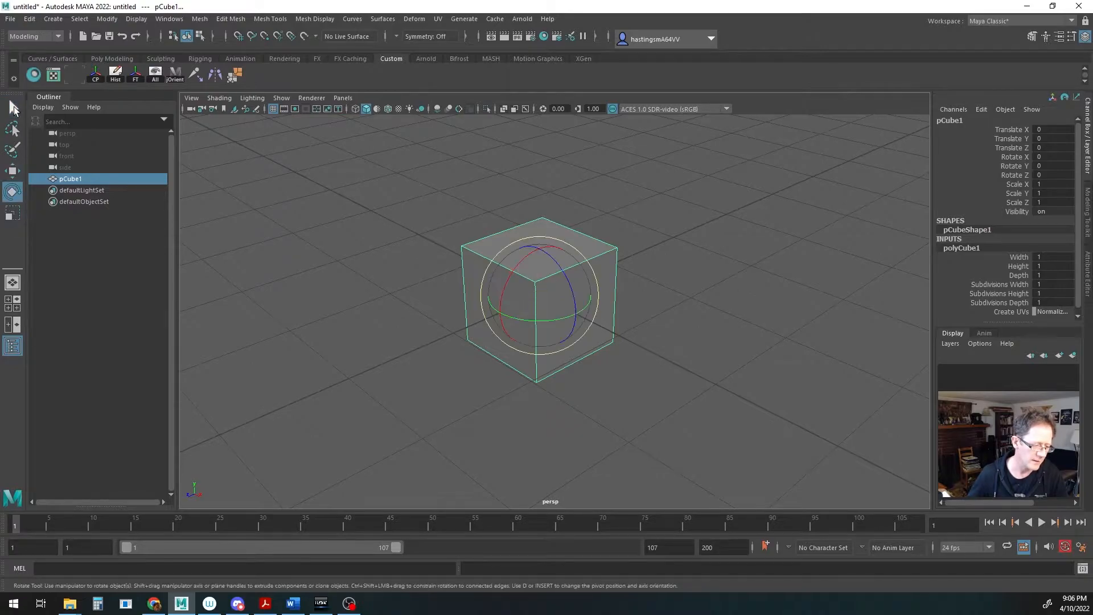
key("r")
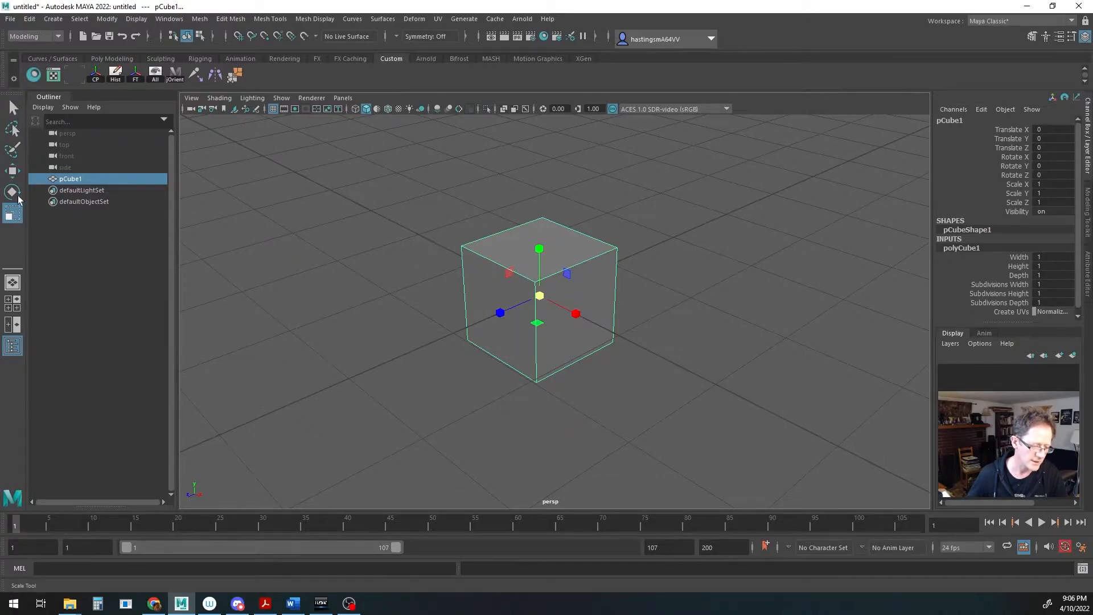
left_click(15, 109)
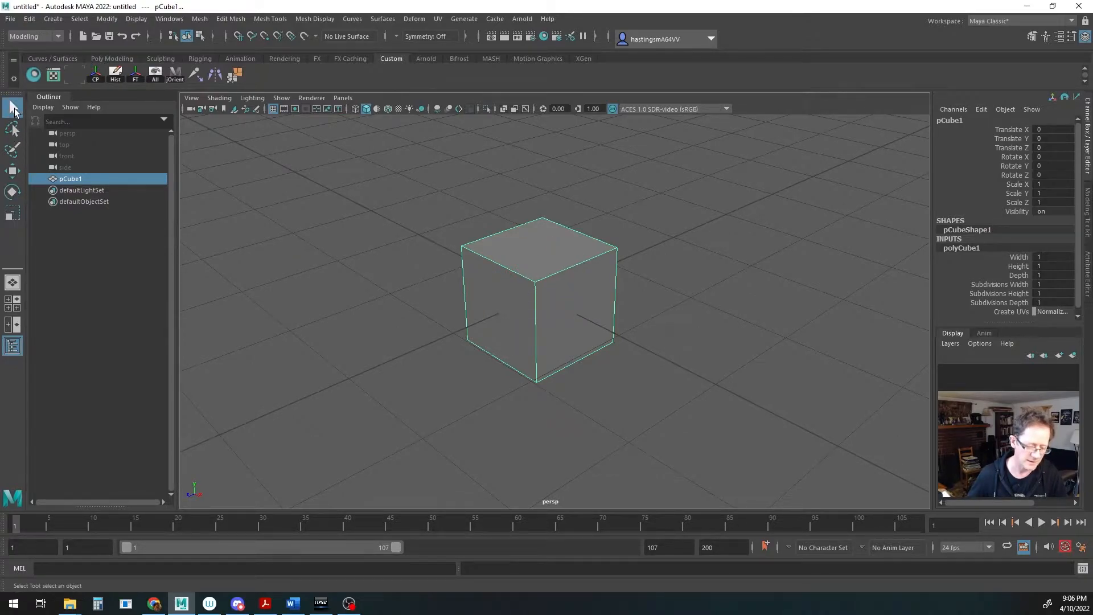
left_click(12, 171)
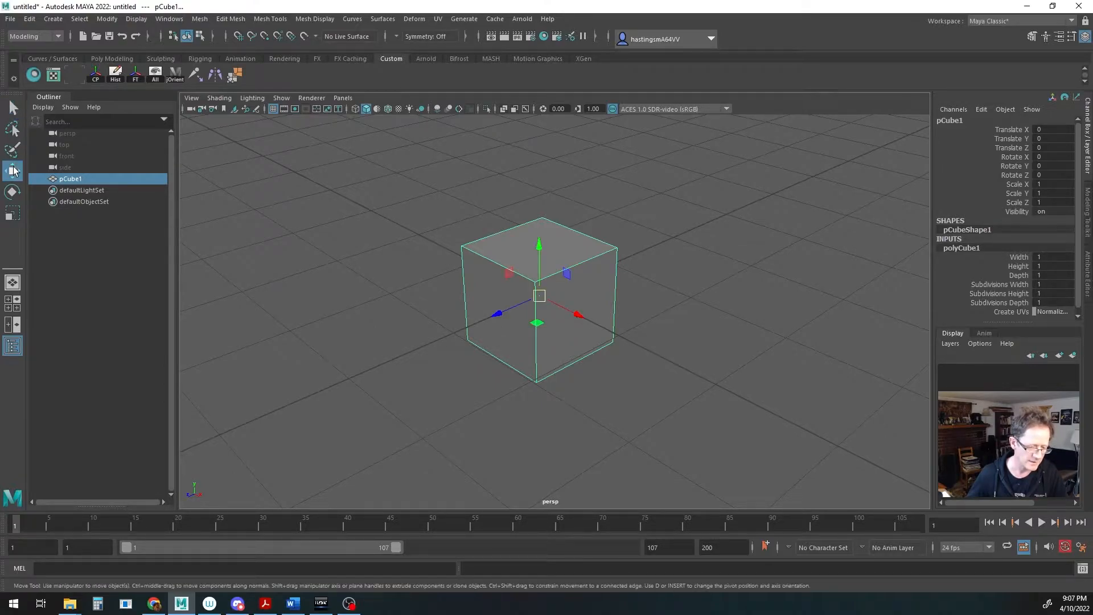
left_click(12, 192)
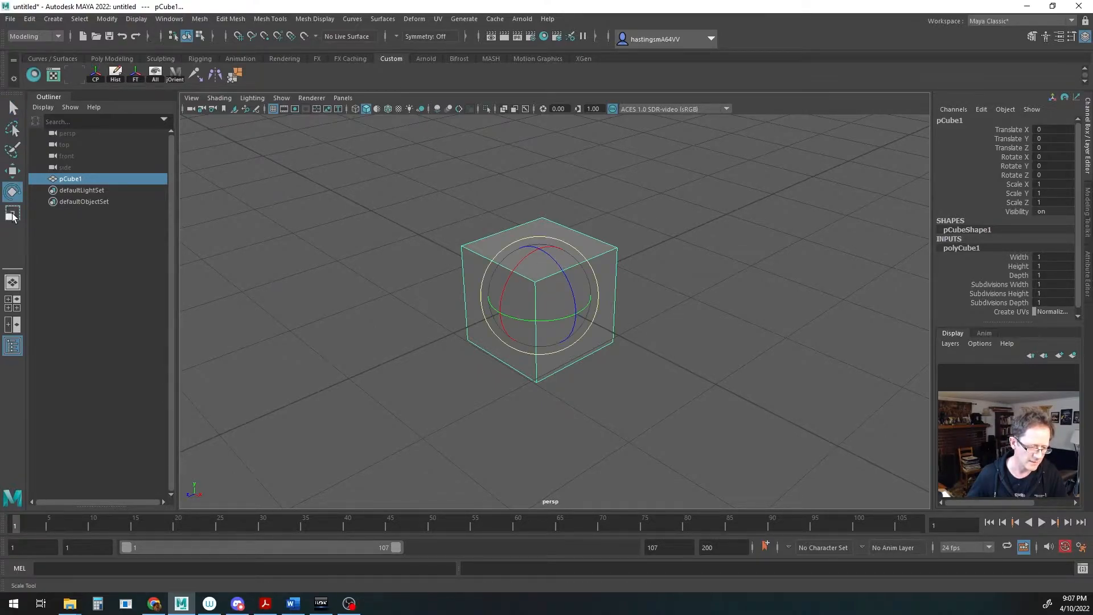
left_click(13, 214)
key("q")
key("w")
key("e")
key("r")
key("q")
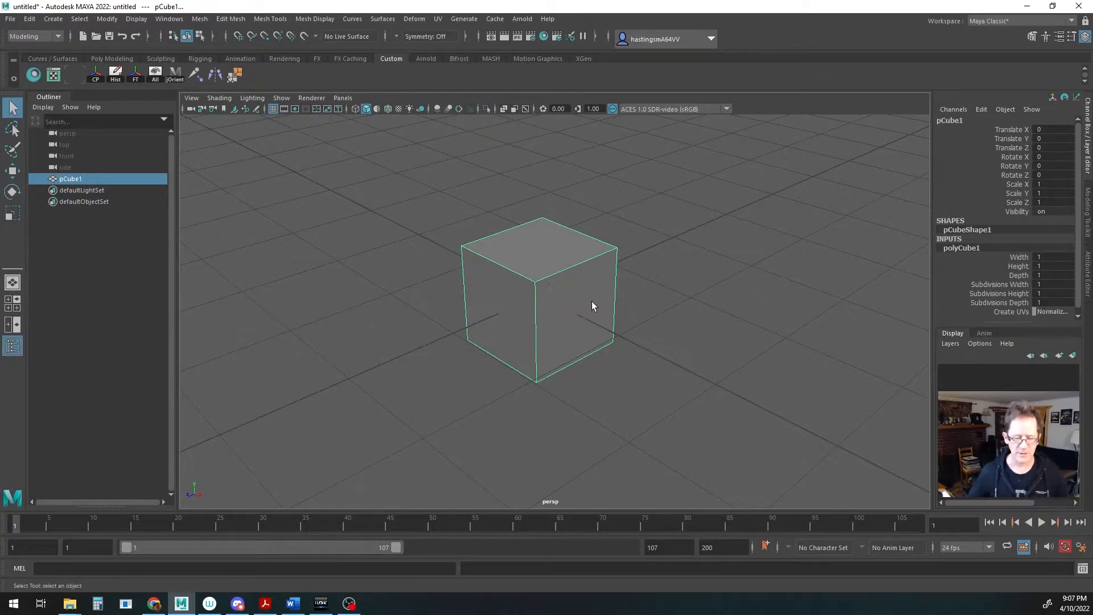
- Deselect and reselect the cube with the Select tool, clear it again, and pick it with the Move tool active
left_click(690, 274)
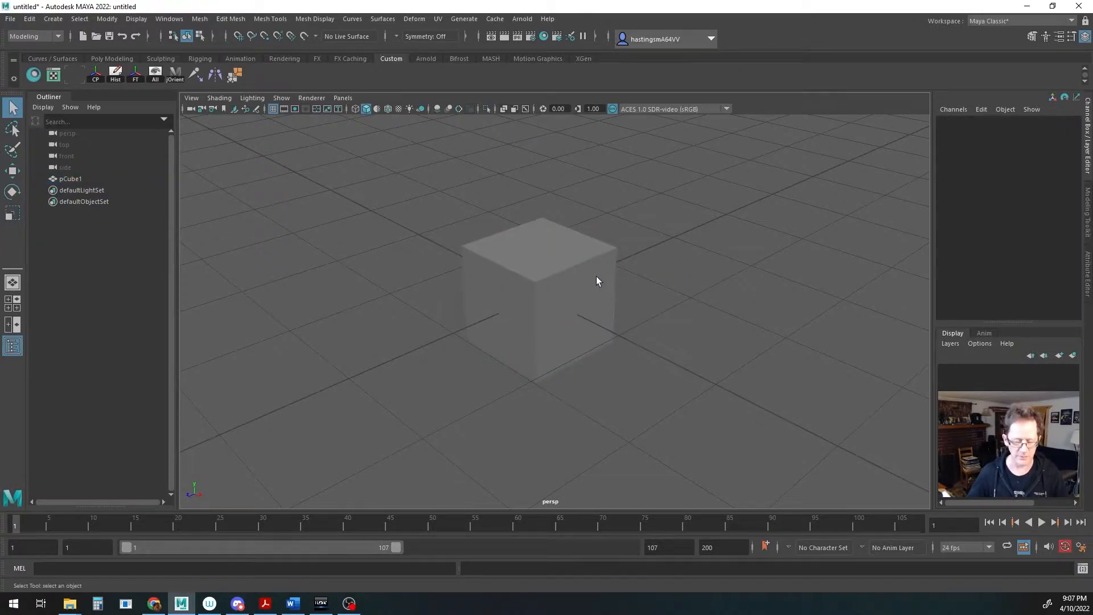
left_click(576, 292)
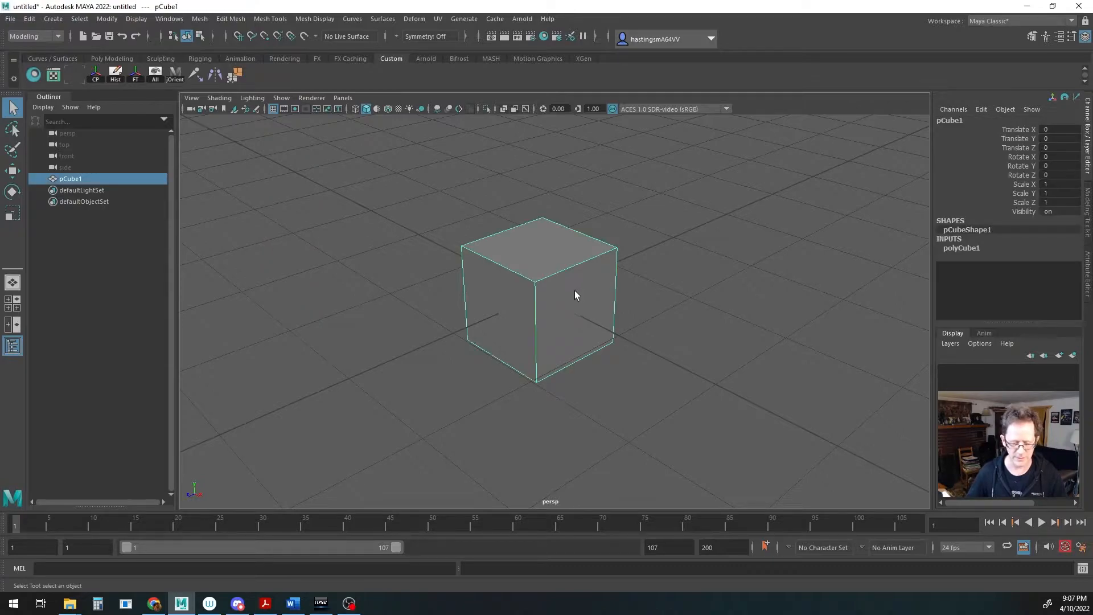
left_click(726, 289)
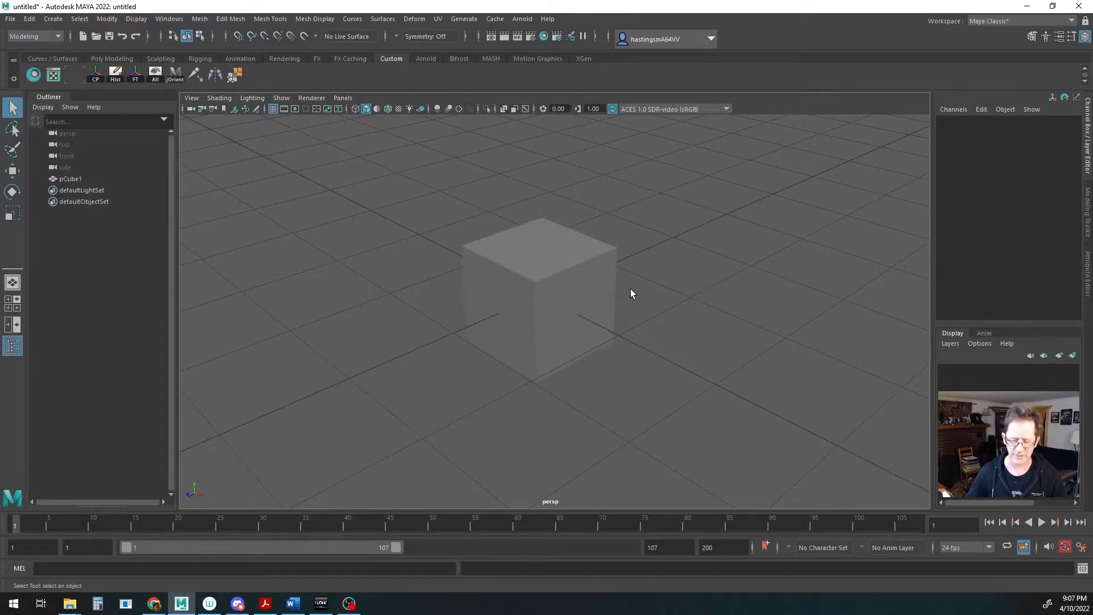
key("w")
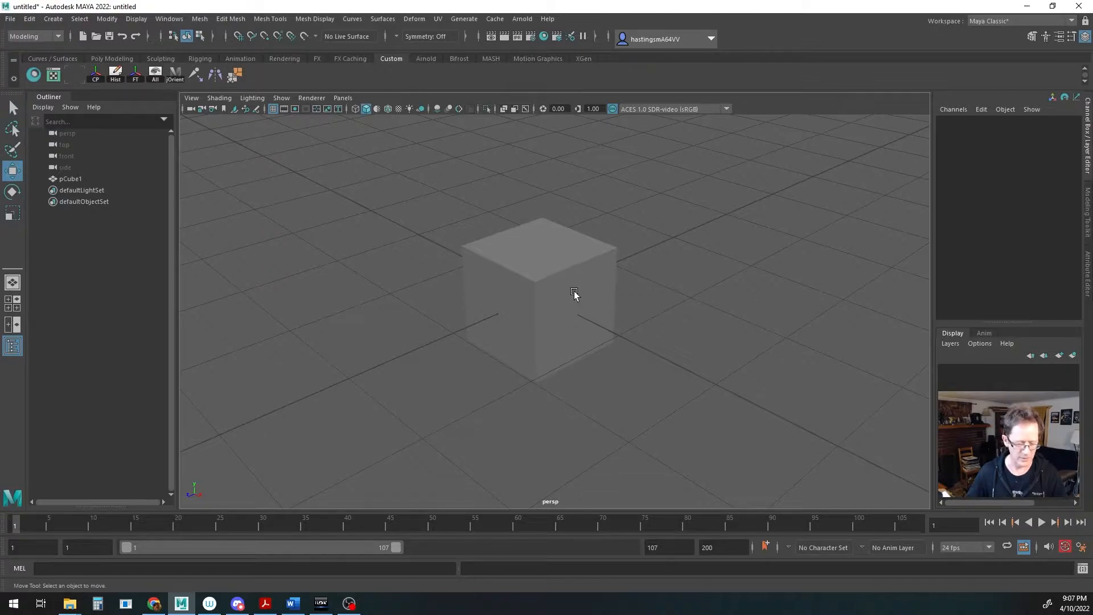
left_click(574, 291)
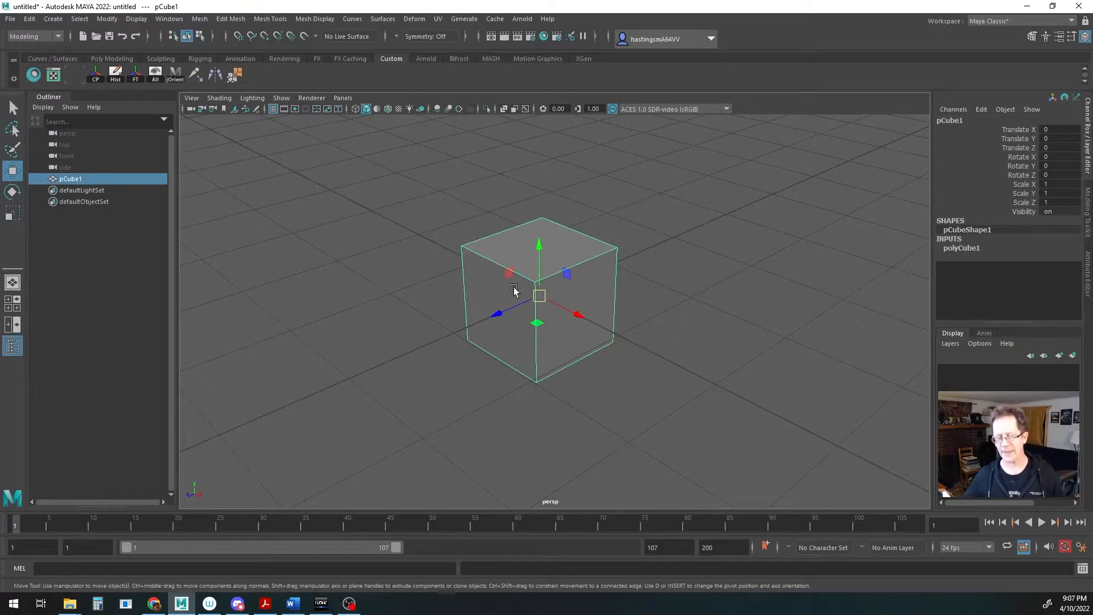
- Move the cube slightly along its X, Z and Y axes, across its two-axis planes, and freely back close to the origin
mouse_move(579, 317)
left_mouse_down()
mouse_move(379, 224)
mouse_move(763, 411)
mouse_move(471, 255)
mouse_move(313, 200)
mouse_move(681, 387)
mouse_move(410, 241)
mouse_move(558, 310)
mouse_move(574, 337)
left_mouse_up()
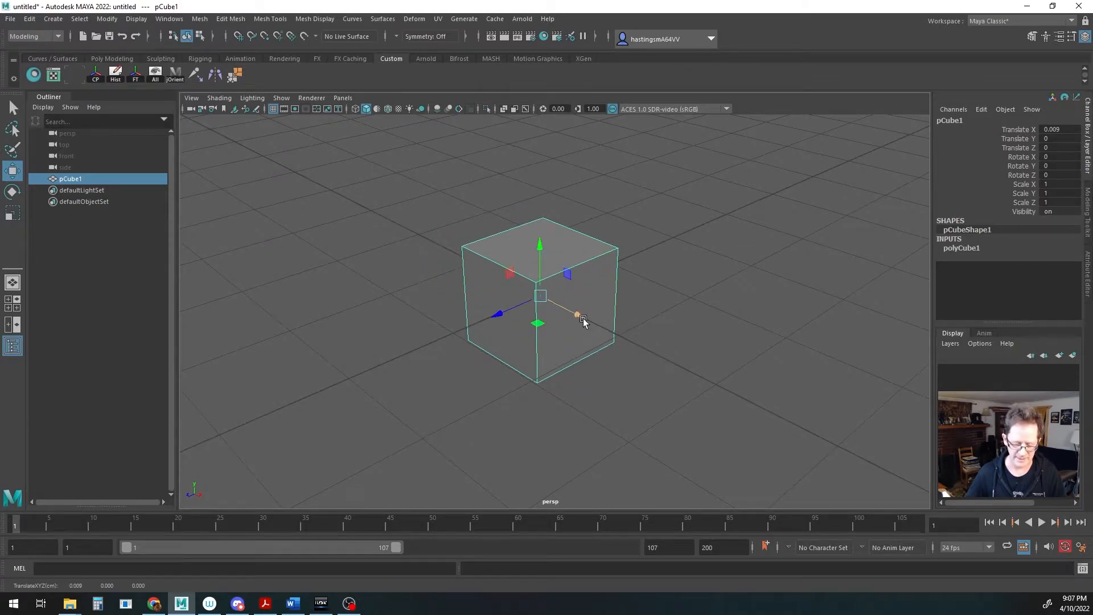
mouse_move(582, 318)
left_mouse_down()
mouse_move(439, 247)
mouse_move(581, 316)
left_mouse_up()
left_click_drag(494, 315, 492, 292)
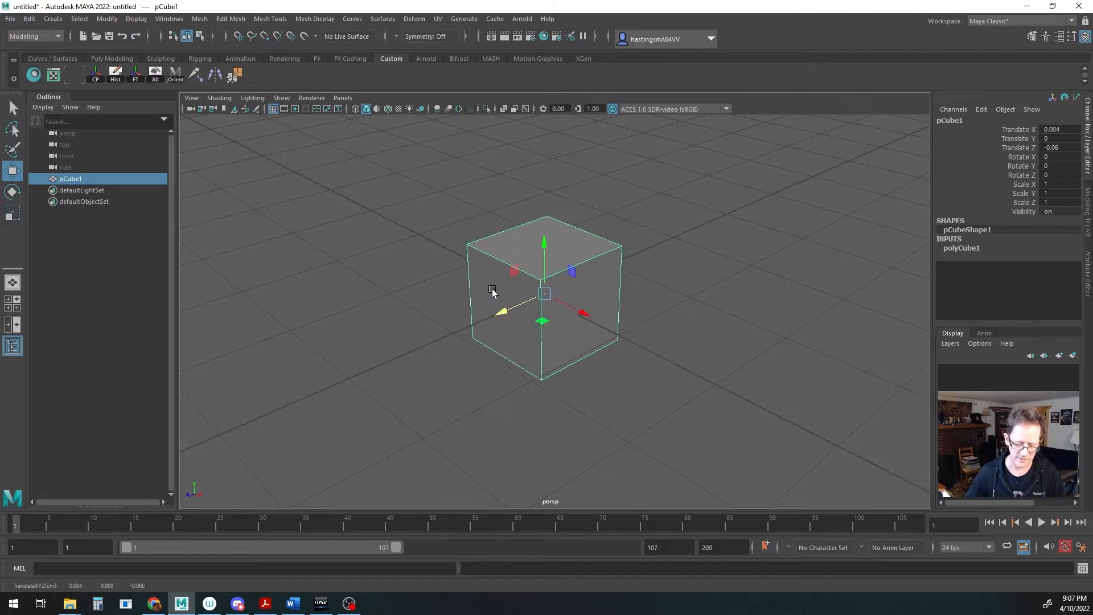
mouse_move(543, 243)
left_mouse_down()
mouse_move(541, 147)
mouse_move(547, 256)
mouse_move(541, 139)
mouse_move(544, 238)
left_mouse_up()
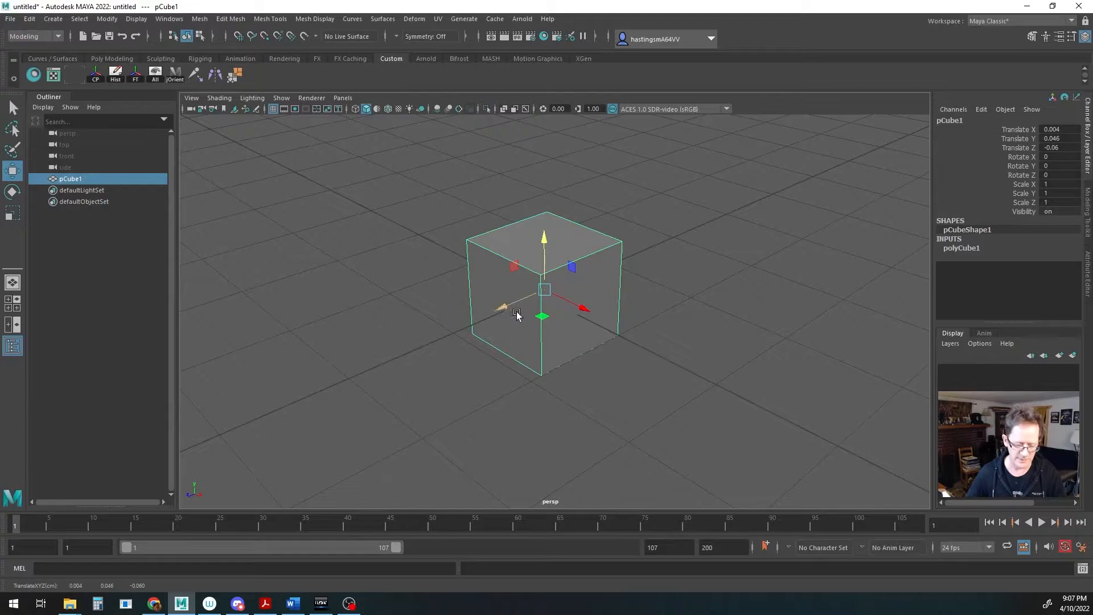
mouse_move(540, 317)
left_mouse_down()
mouse_move(559, 356)
mouse_move(698, 300)
mouse_move(520, 239)
mouse_move(502, 356)
mouse_move(571, 285)
mouse_move(515, 298)
mouse_move(539, 314)
left_mouse_up()
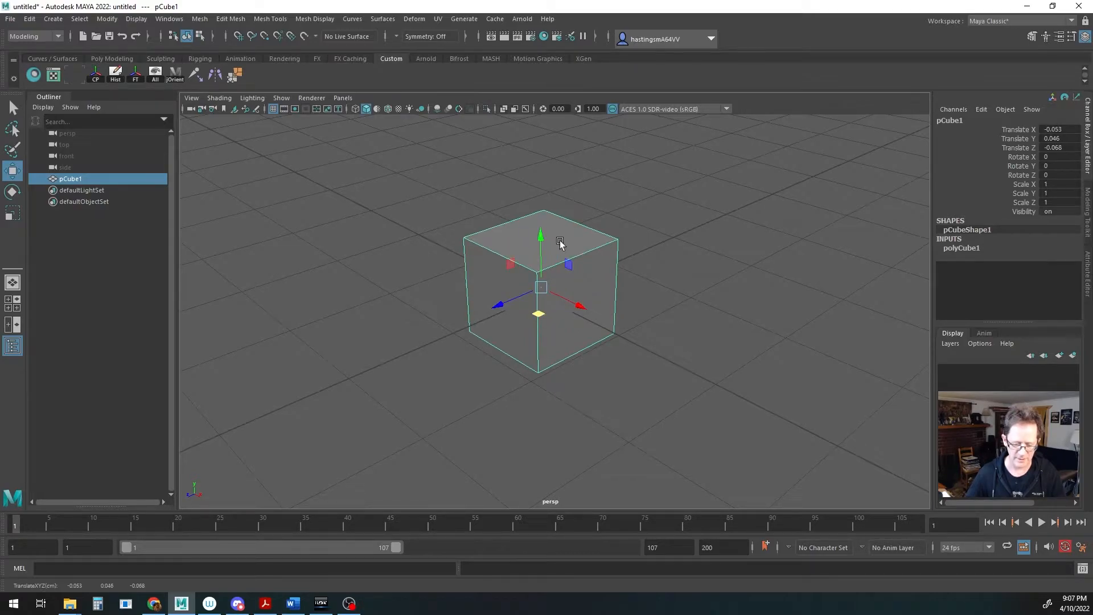
left_click_drag(568, 264, 539, 296)
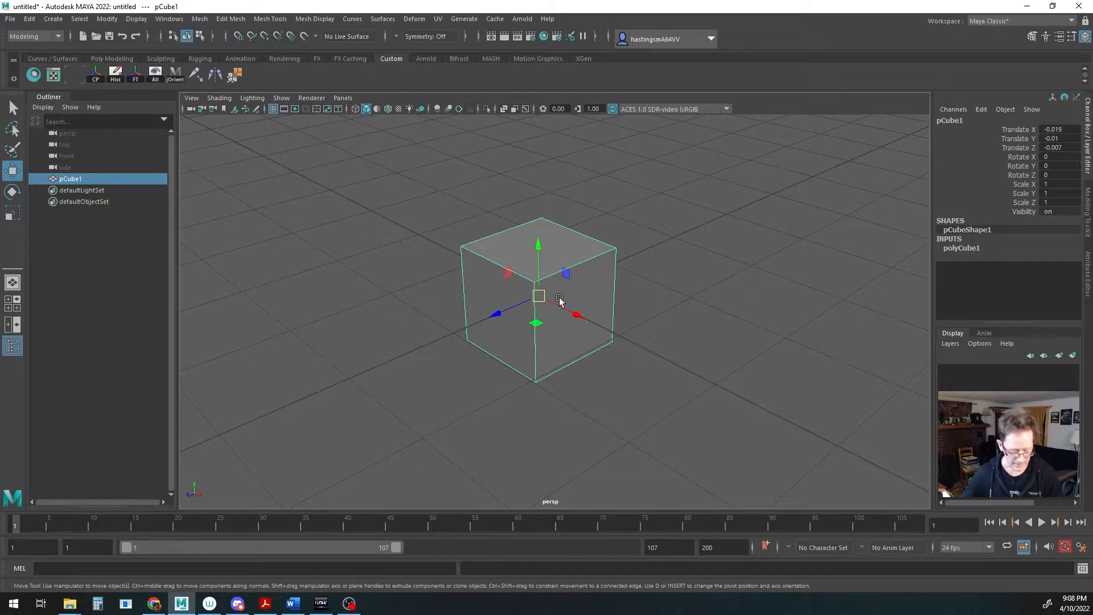
- Try a free rotation of the cube on all axes with the Rotate tool and undo it
key("e")
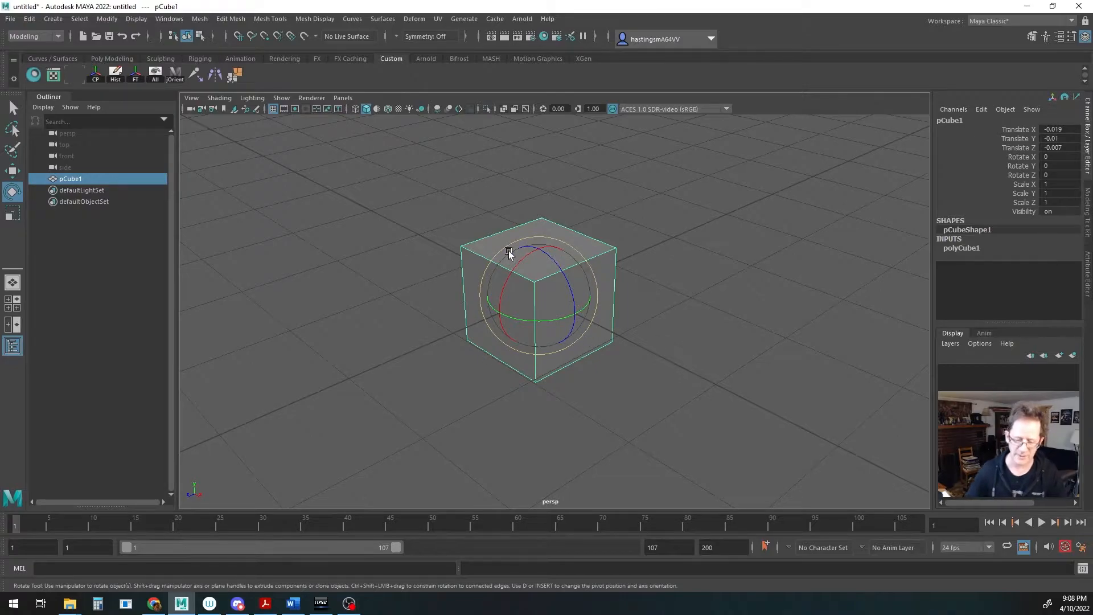
left_click_drag(590, 266, 535, 238)
key("ctrl+z")
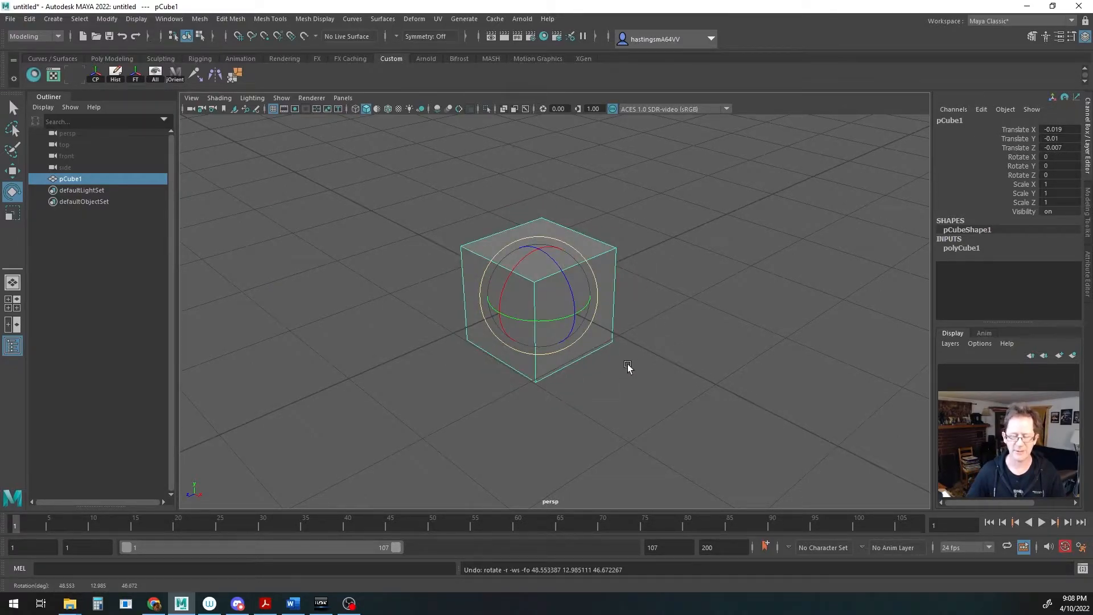
- Try rotating the cube around its individual axis rings and undo all of these rotations
left_click_drag(561, 269, 548, 316)
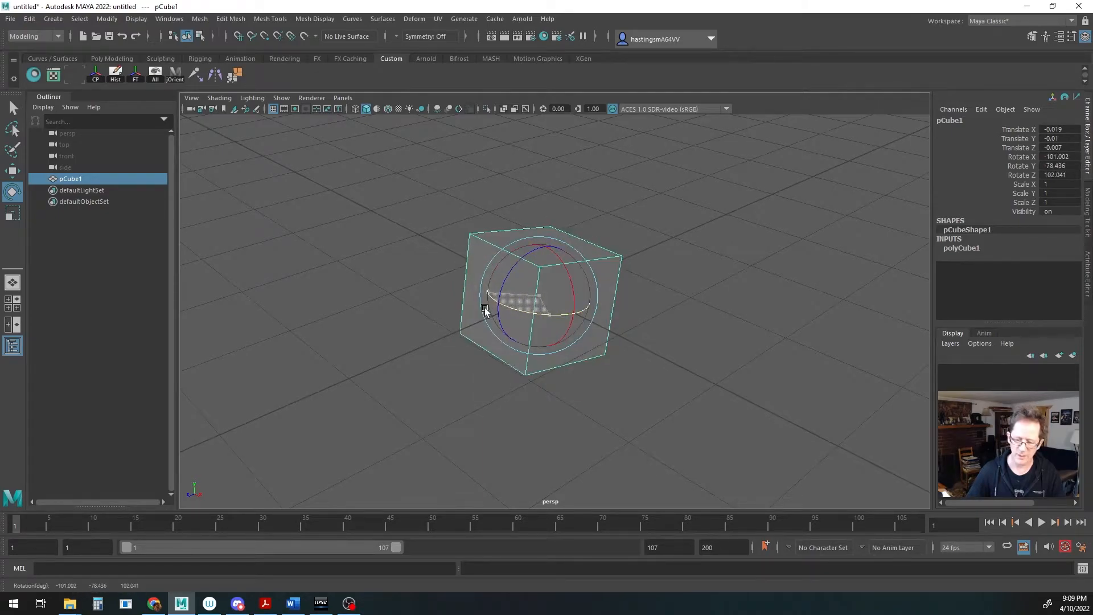
left_click_drag(484, 307, 569, 310)
key("ctrl+z")
key("ctrl+z")
key("ctrl+z")
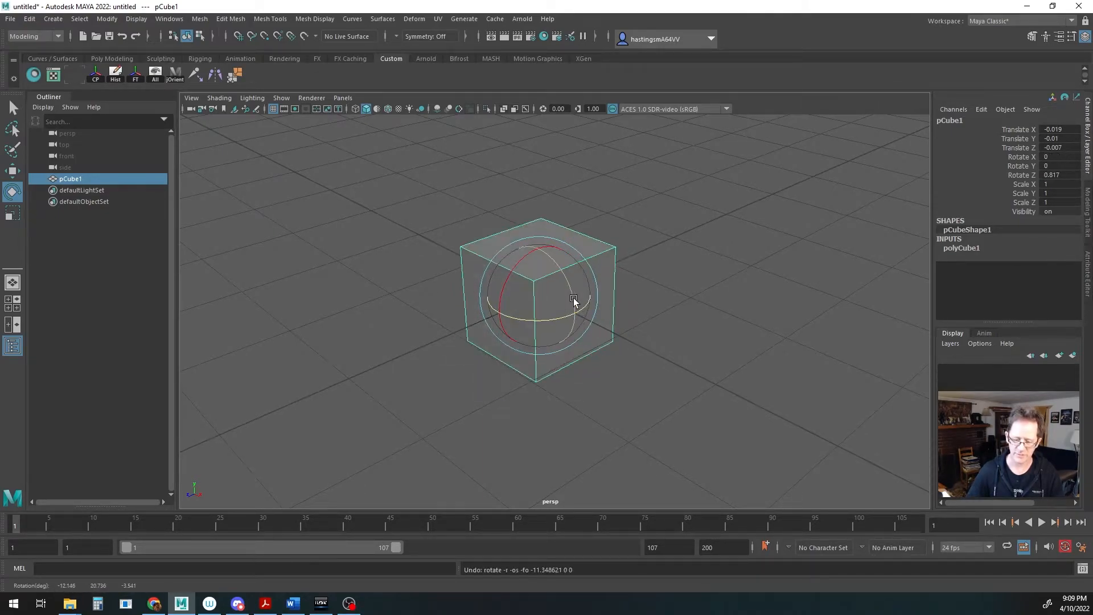
left_click_drag(534, 321, 481, 320)
key("ctrl+z")
key("ctrl+z")
key("ctrl+z")
key("ctrl+z")
key("ctrl+z")
key("ctrl+z")
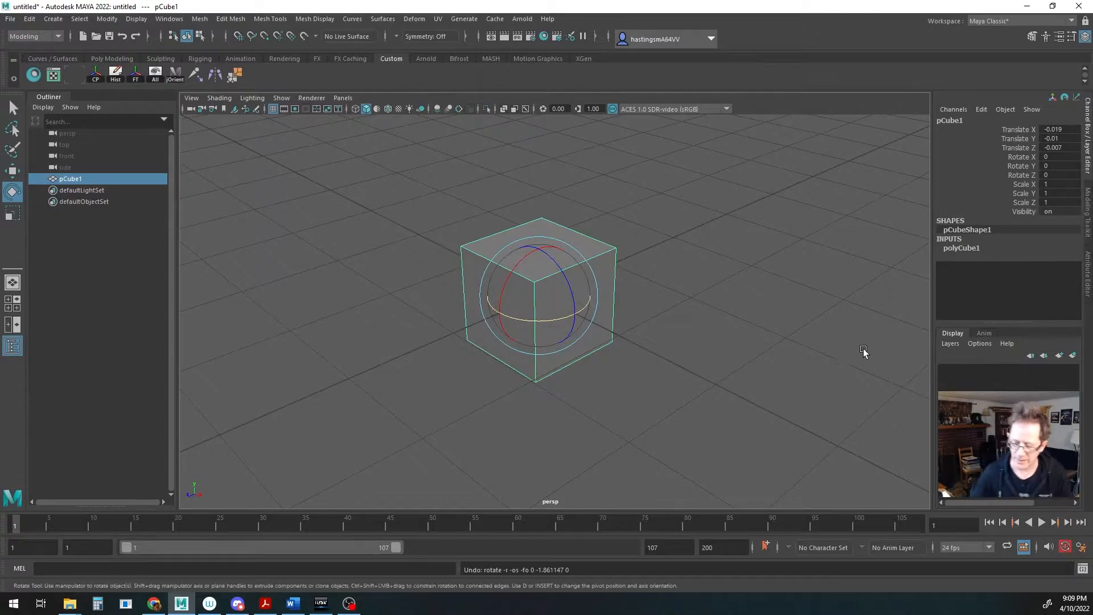
- Set the cube's Translate X, Y and Z values to 0
left_click(1069, 129)
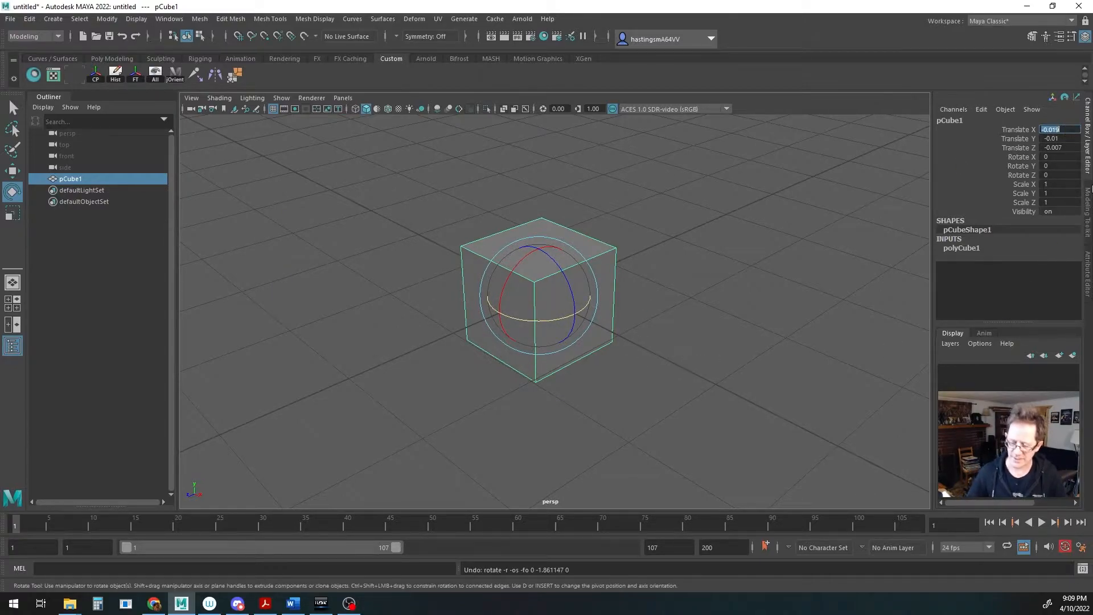
type("0")
key("Tab")
type("0")
key("Tab")
type("0")
key("Tab")
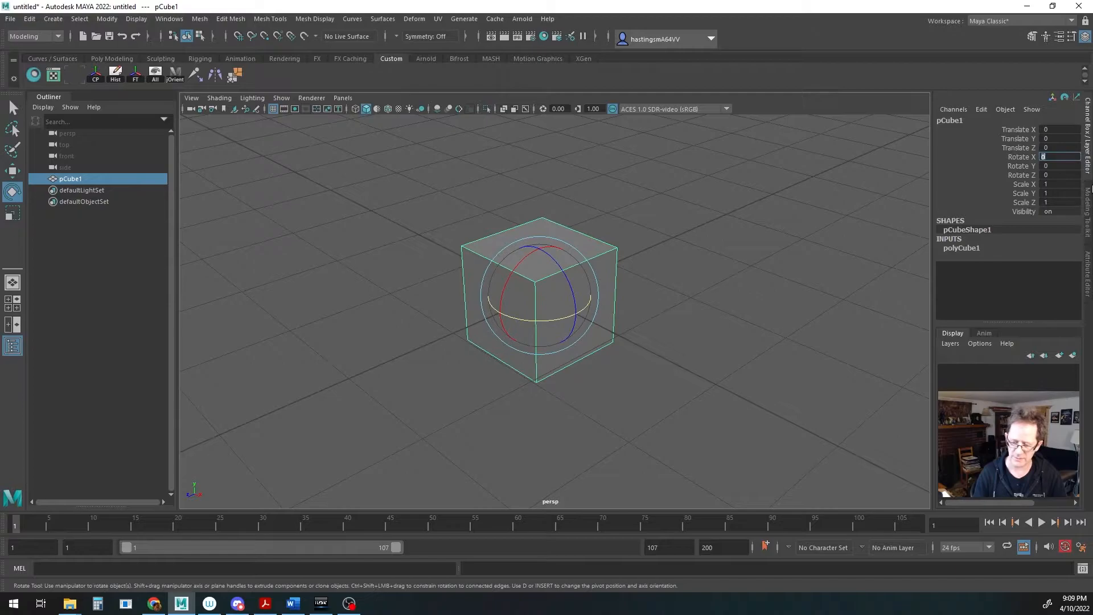
- Activate the Move tool, clear the selection and select the cube again
left_click_drag(732, 369, 713, 367, "alt")
key("w")
left_click(705, 342)
left_click(545, 297)
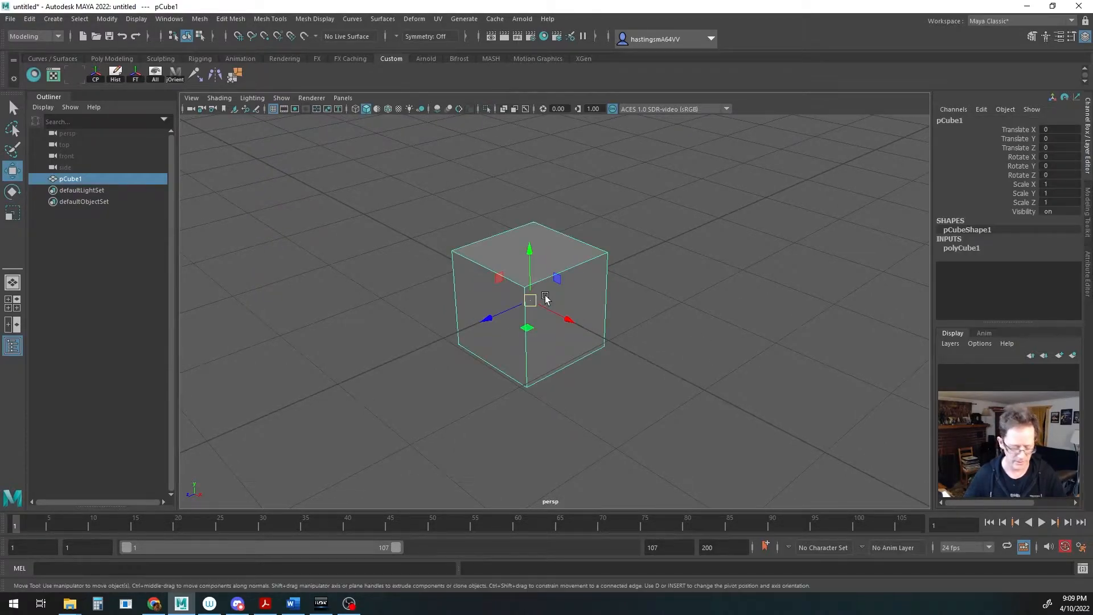
- Scale the cube uniformly to about 0.778 and larger again, then unevenly to about 0.366 in X, 1.295 in Z and 0.777 in Y
key("r")
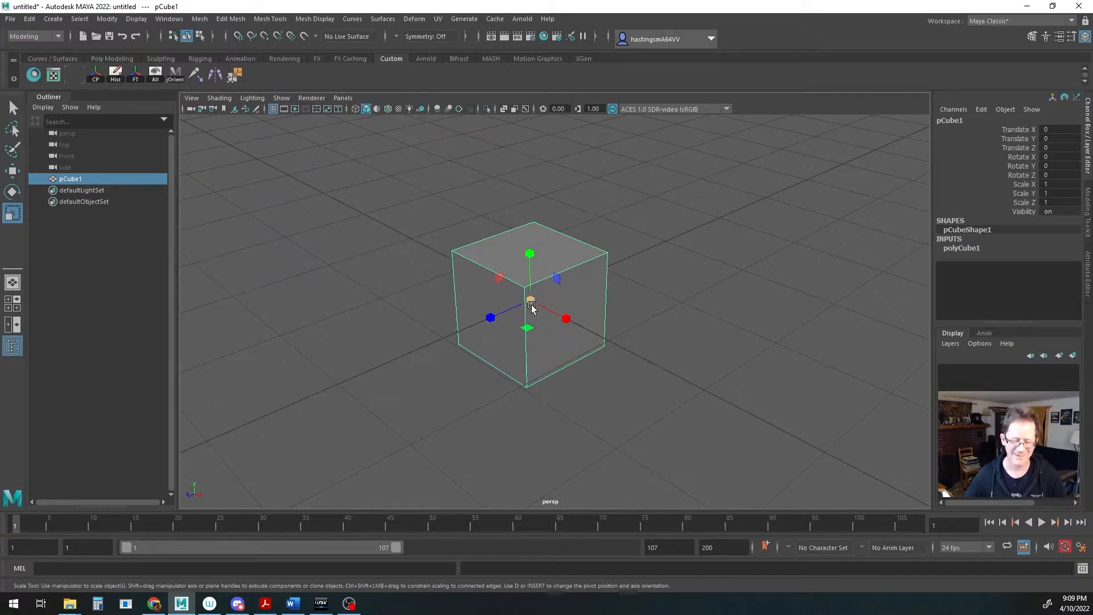
mouse_move(531, 302)
left_mouse_down()
mouse_move(451, 347)
mouse_move(567, 273)
mouse_move(479, 327)
mouse_move(510, 305)
left_mouse_up()
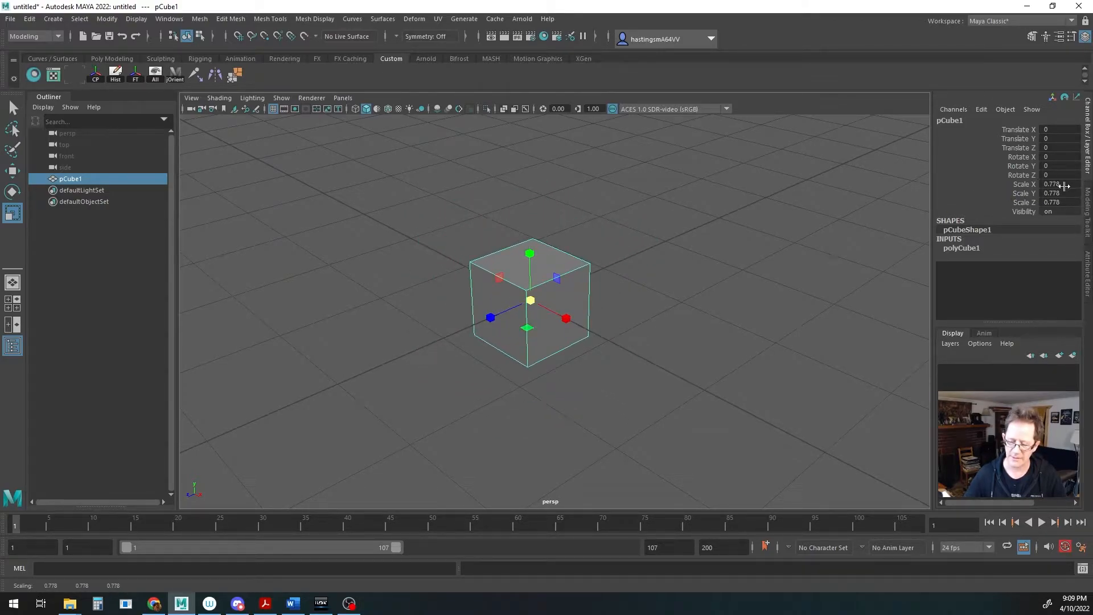
left_click_drag(530, 302, 559, 257)
left_click_drag(567, 319, 544, 285)
mouse_move(491, 317)
left_mouse_down()
mouse_move(520, 303)
mouse_move(477, 324)
mouse_move(522, 305)
mouse_move(483, 318)
left_mouse_up()
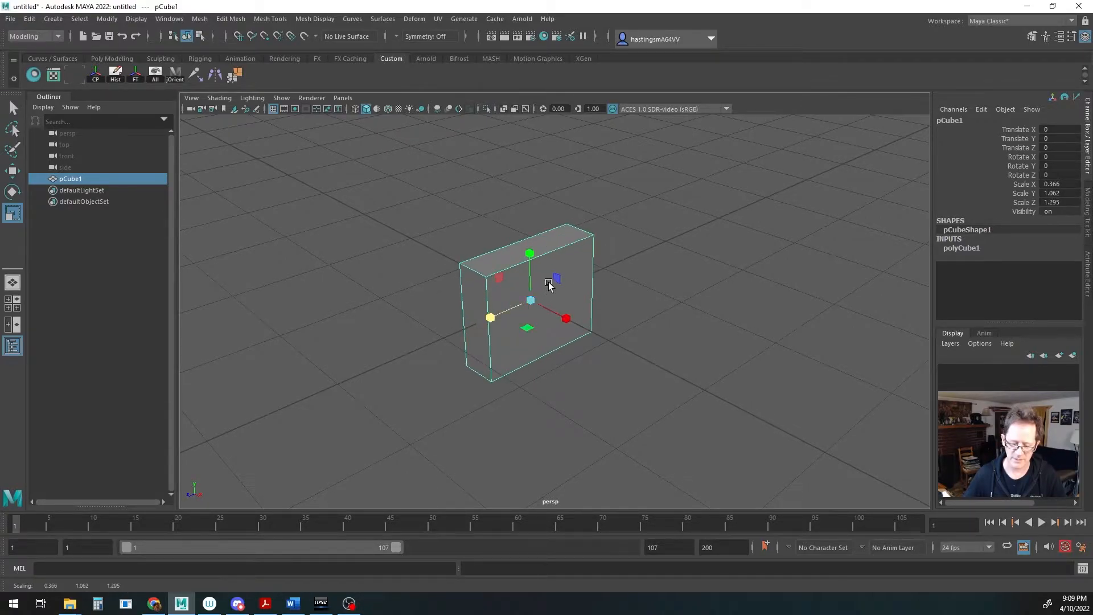
mouse_move(531, 257)
left_mouse_down()
mouse_move(525, 226)
mouse_move(521, 265)
left_mouse_up()
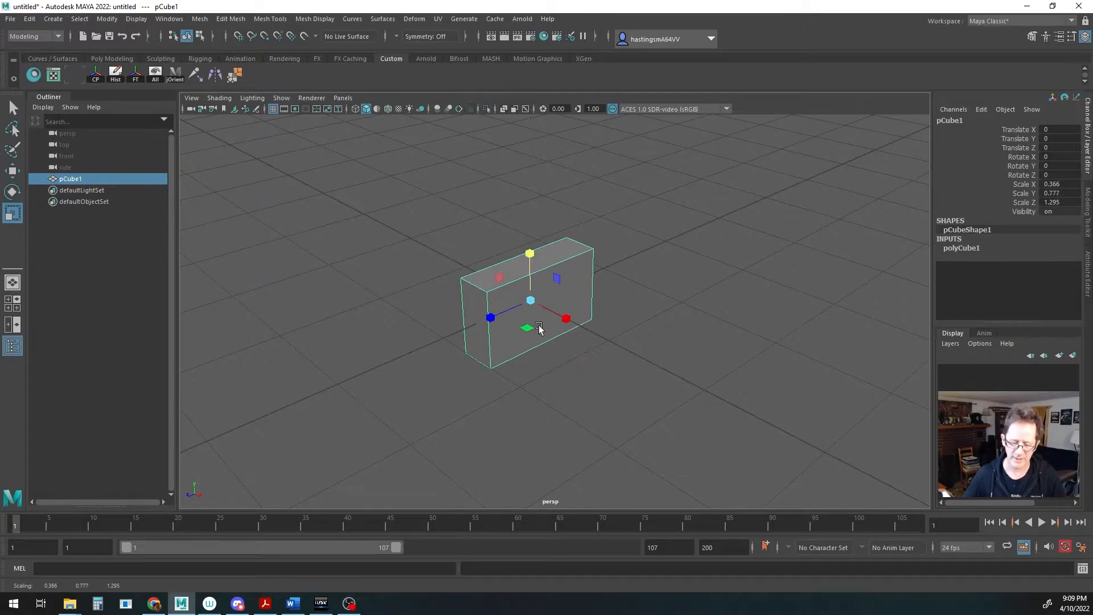
left_click_drag(529, 326, 683, 399)
- Set the cube's Scale X, Y and Z values to 1 and return to the Move tool
left_click(1060, 184)
type("1")
key("Tab")
type("1")
key("Tab")
type("1")
key("Tab")
middle_click_drag(660, 293, 662, 298, "alt")
key("w")
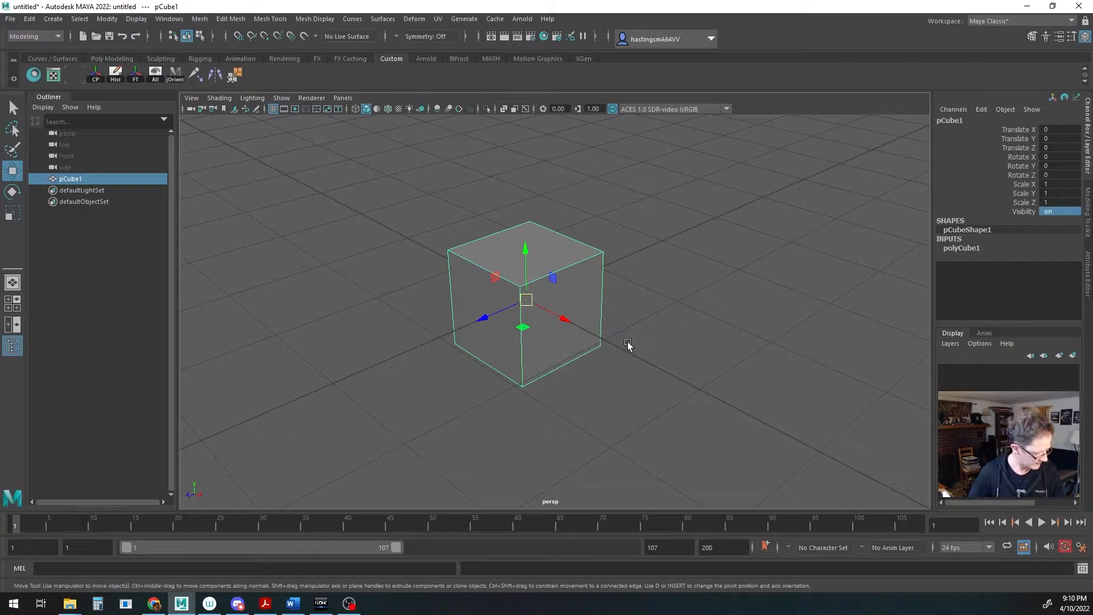
left_click_drag(628, 322, 634, 350, "alt")
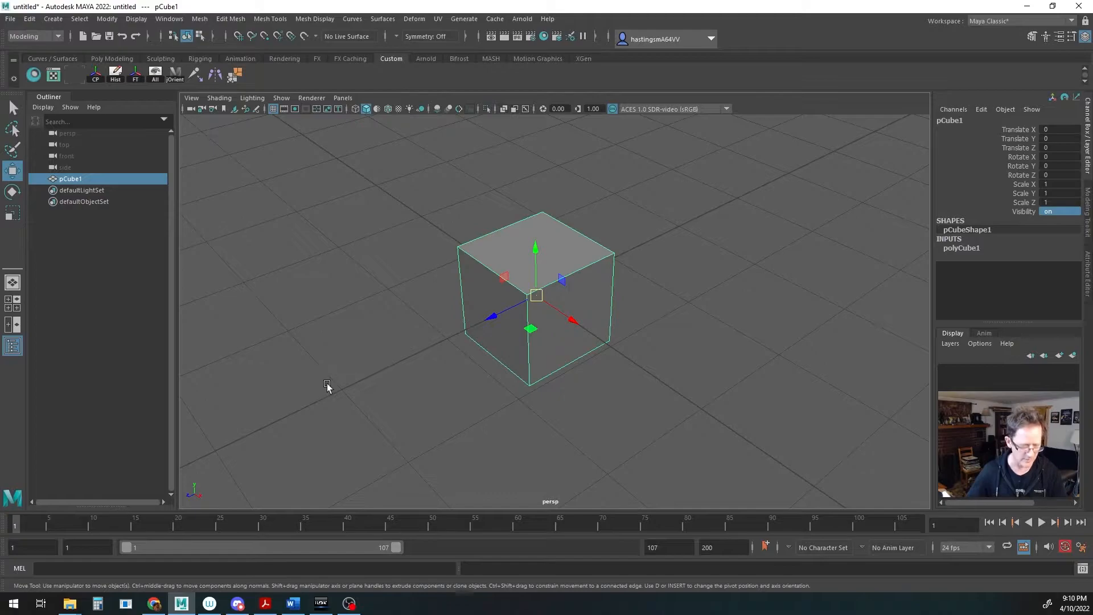
left_click_drag(503, 389, 496, 380, "alt")
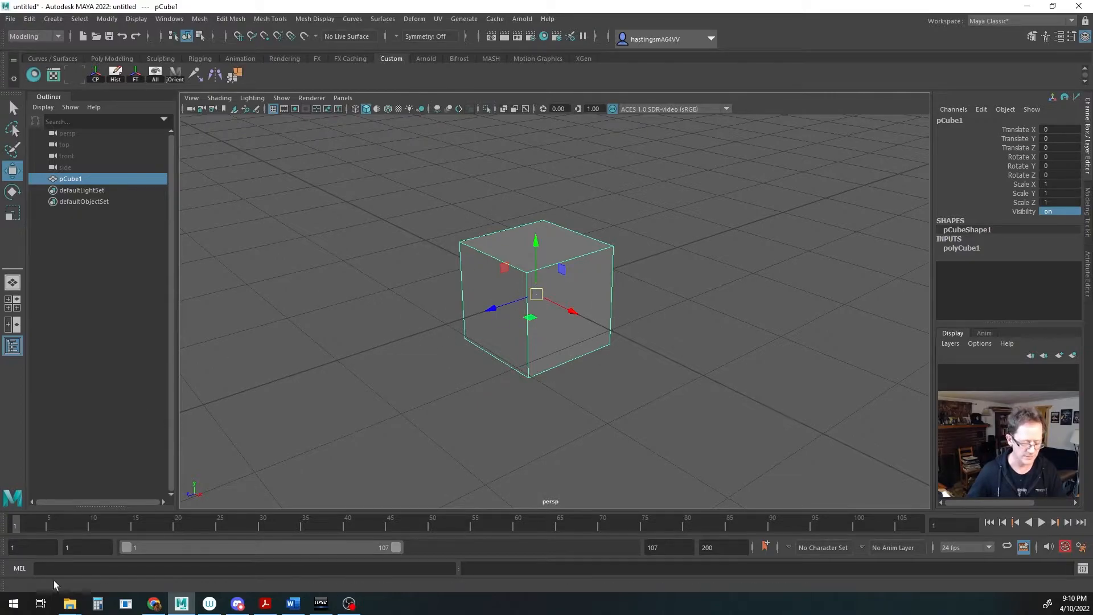
- Switch to Chrome and preview TurboSquid's weathered grey crate texture with a diagonal plank from the crate texture image results
left_click(155, 608)
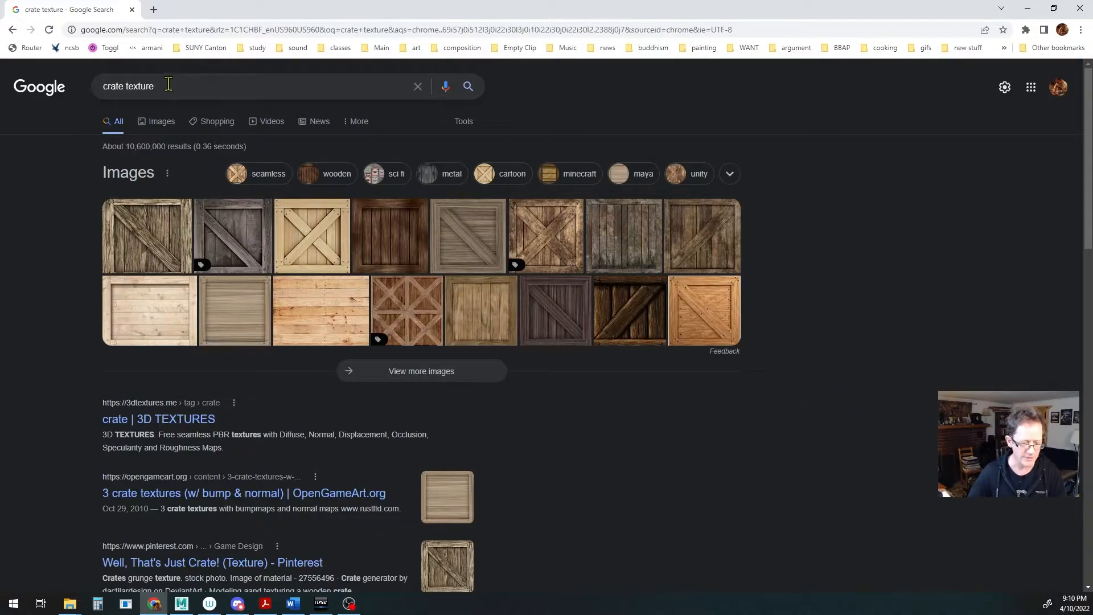
left_click(152, 246)
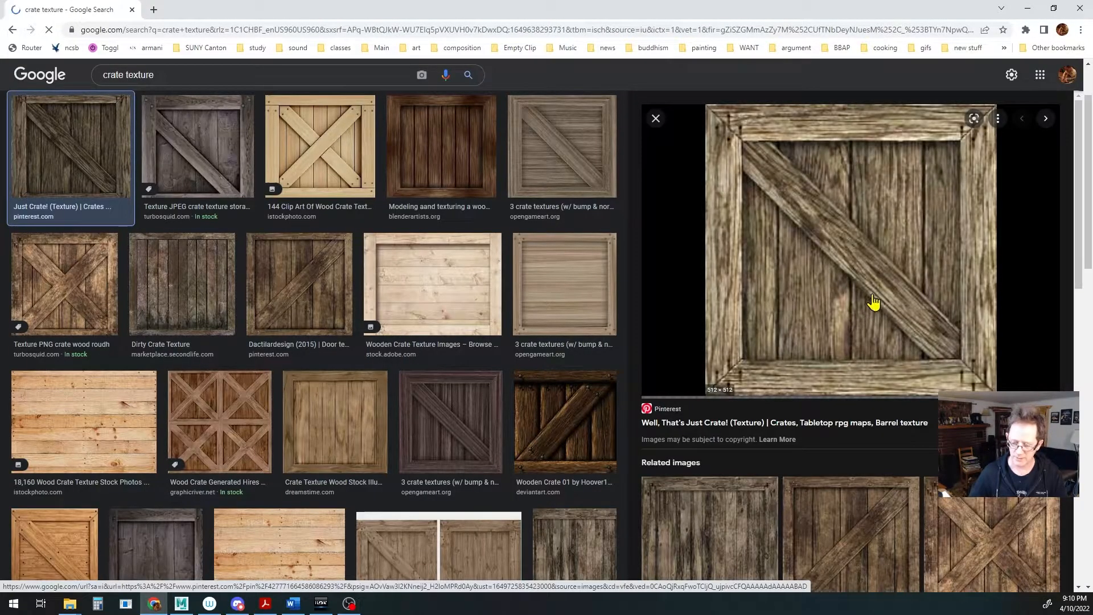
scroll(868, 302, "down", 3)
scroll(786, 364, "down", 3)
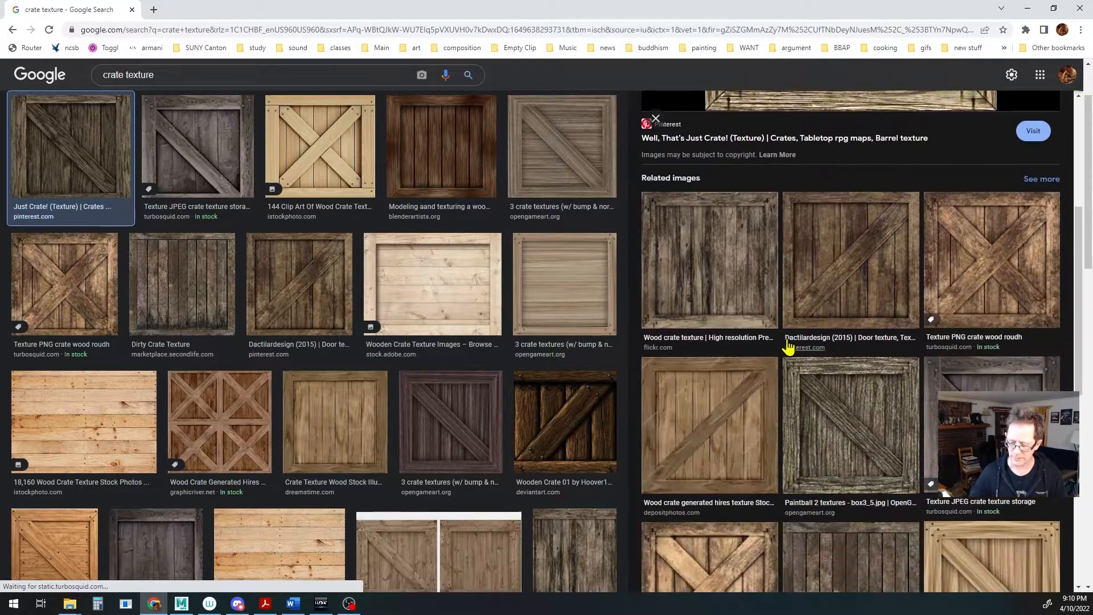
left_click(775, 377)
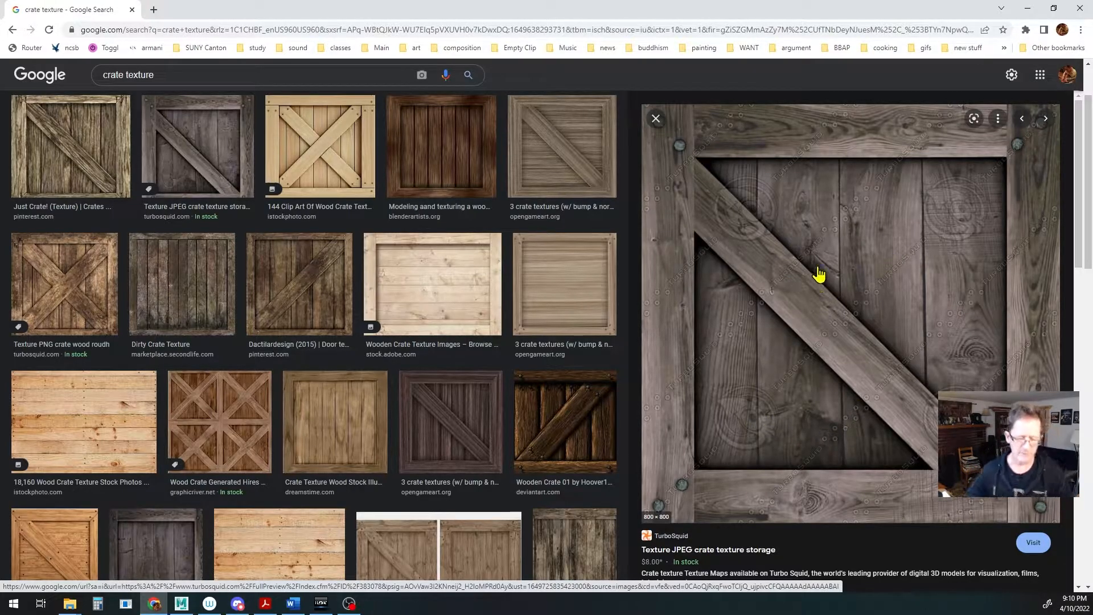
- Save the previewed crate image as a JPEG named "crate texture" in the !!classes folder on the secondary (D:) drive
right_click(833, 233)
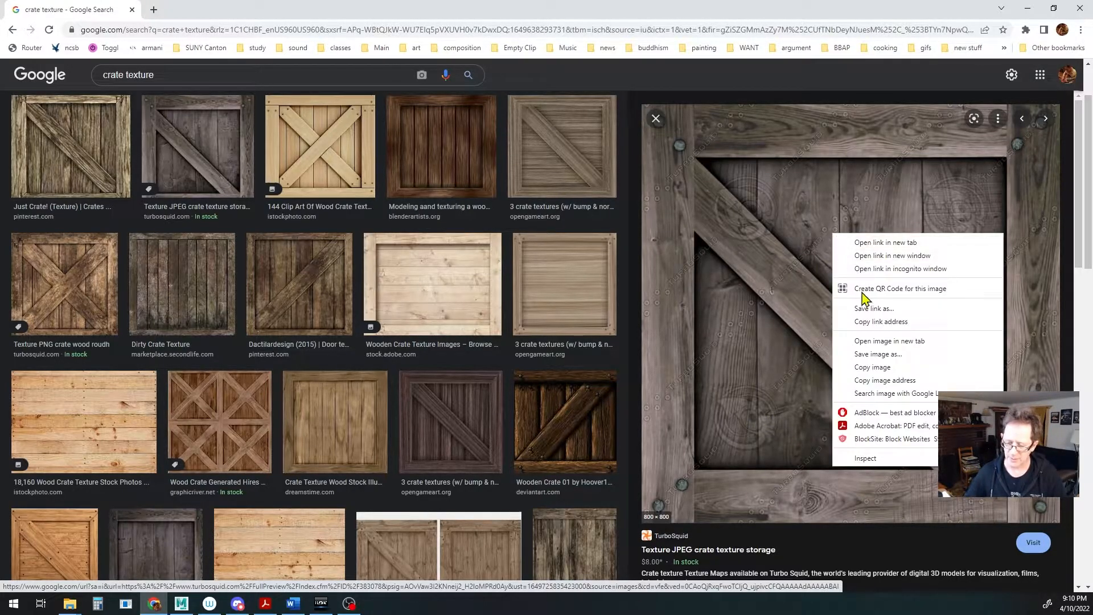
left_click(877, 355)
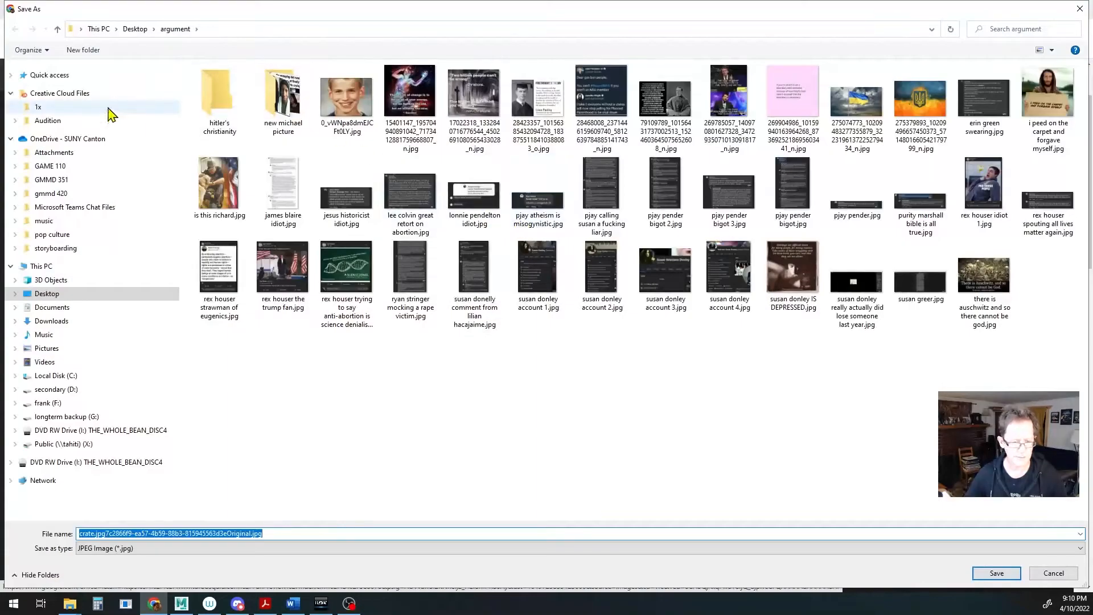
left_click(46, 294)
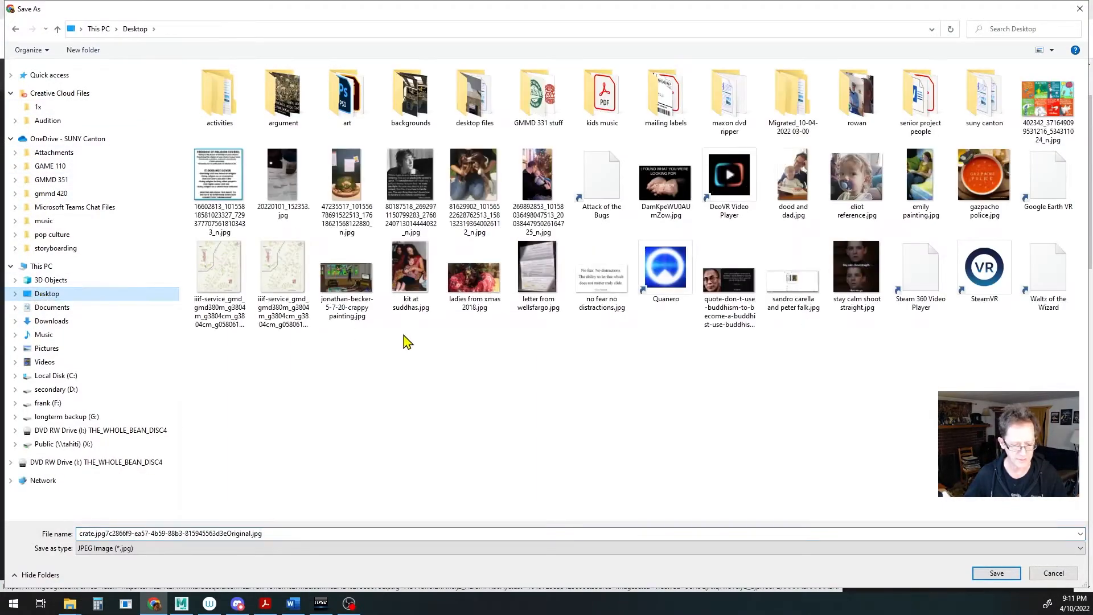
left_click(74, 388)
double_click(226, 90)
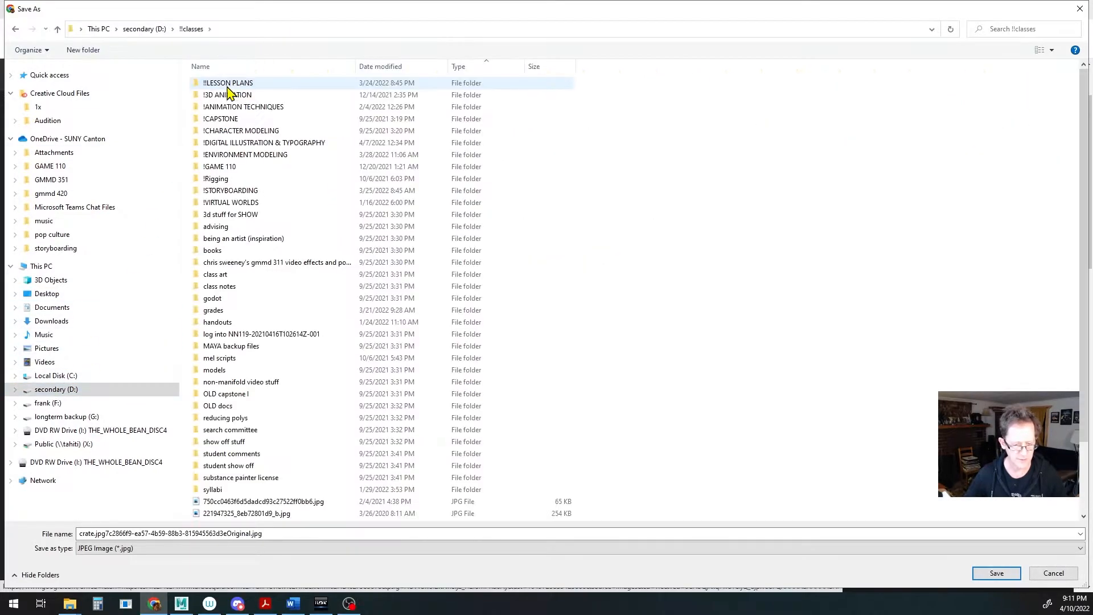
left_click(293, 534)
key("ctrl+a")
type("crate")
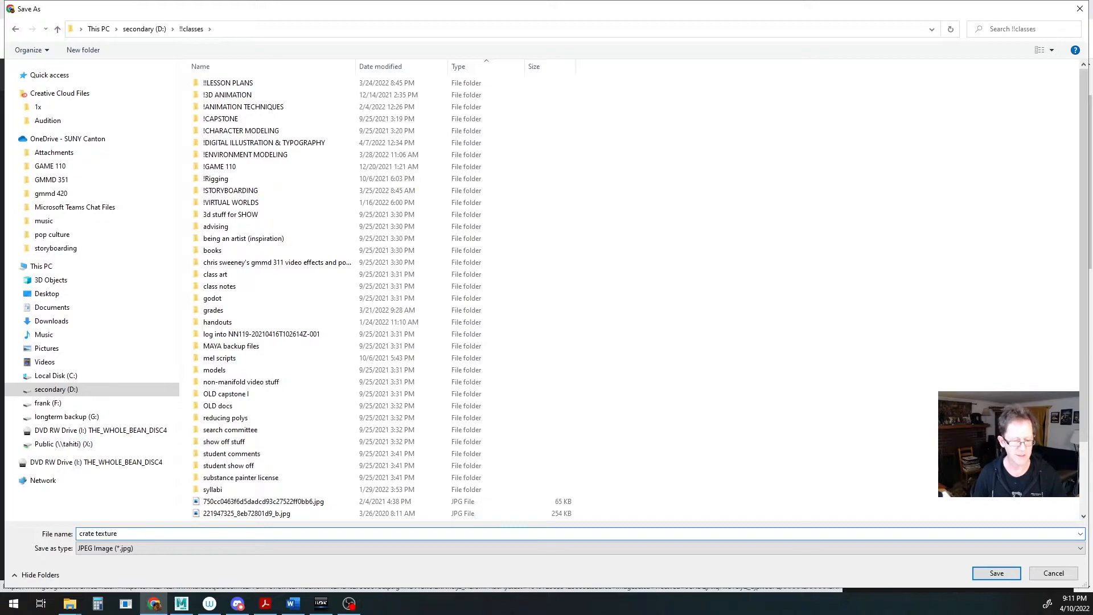
type("texture")
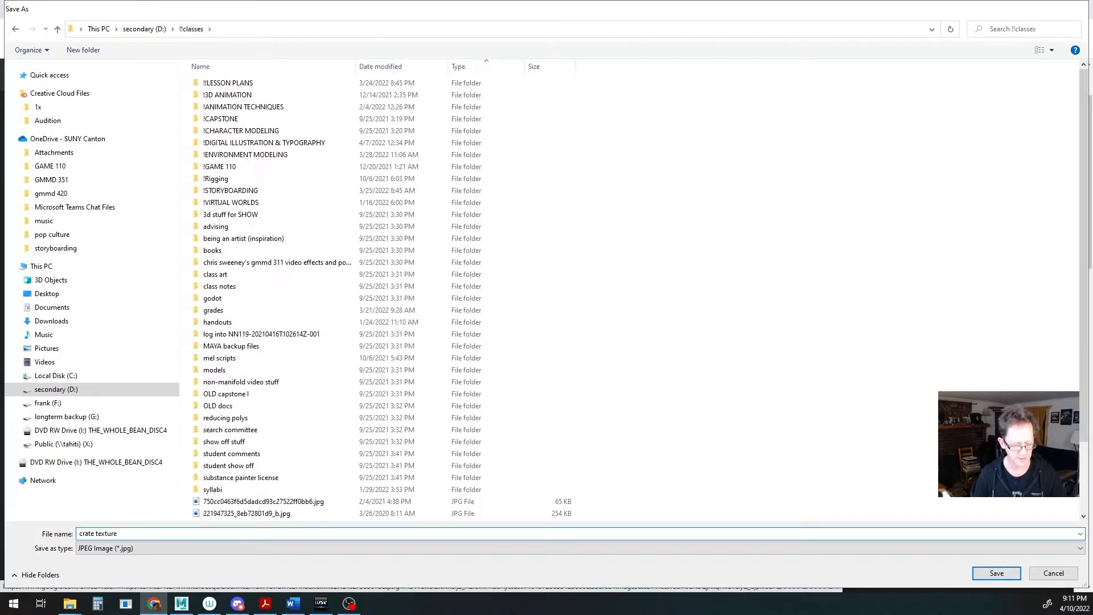
key("Return")
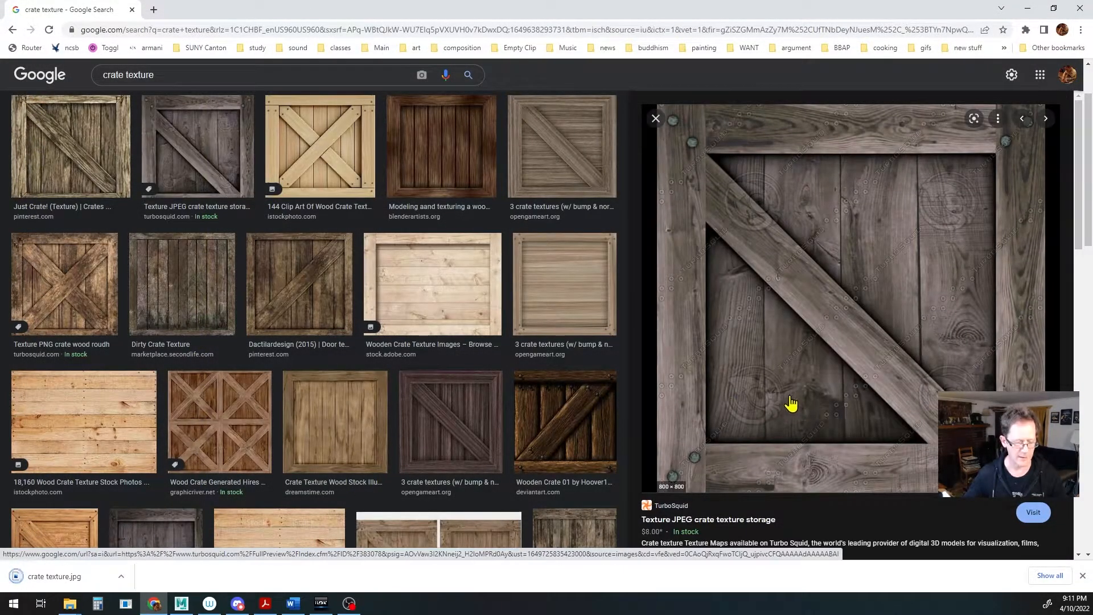
- Switch back to Maya, open the Hypershade and move its window clear of the viewport's edge
left_click(183, 604)
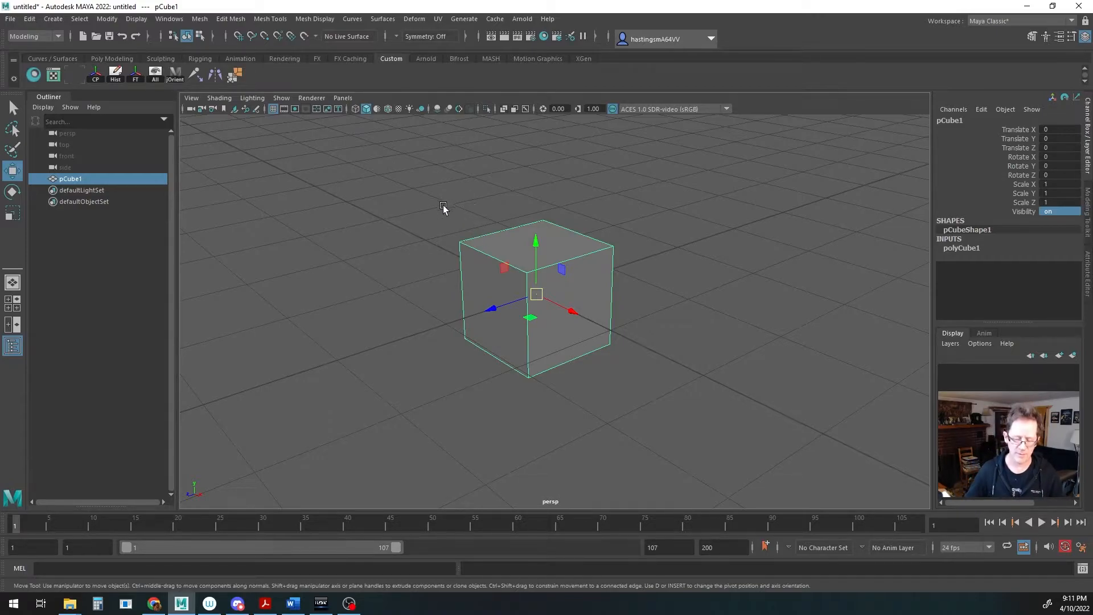
key("space")
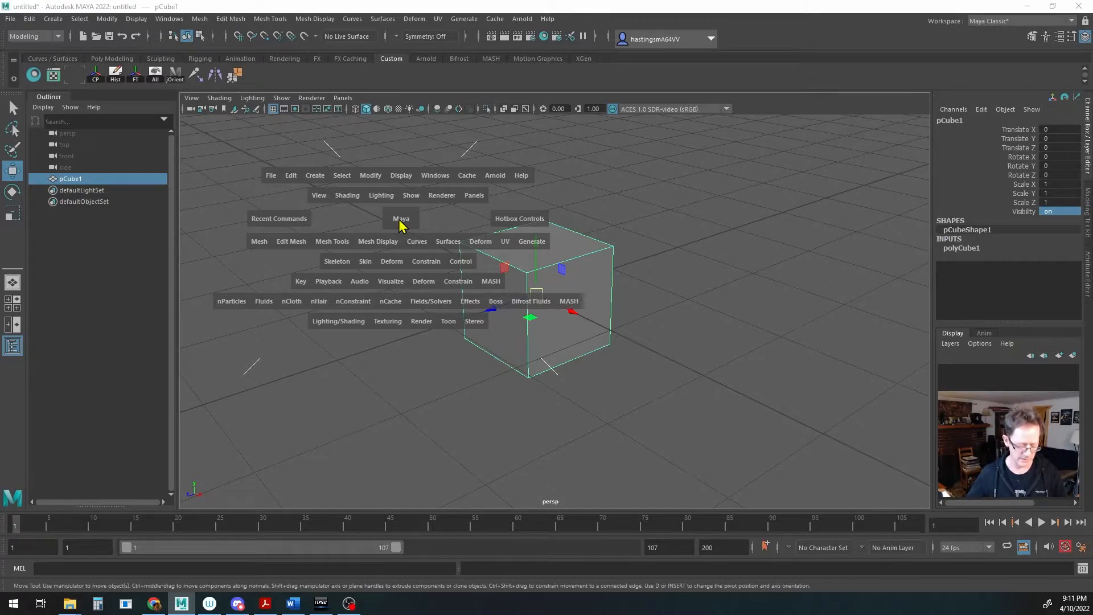
left_click(435, 177)
mouse_move(448, 256)
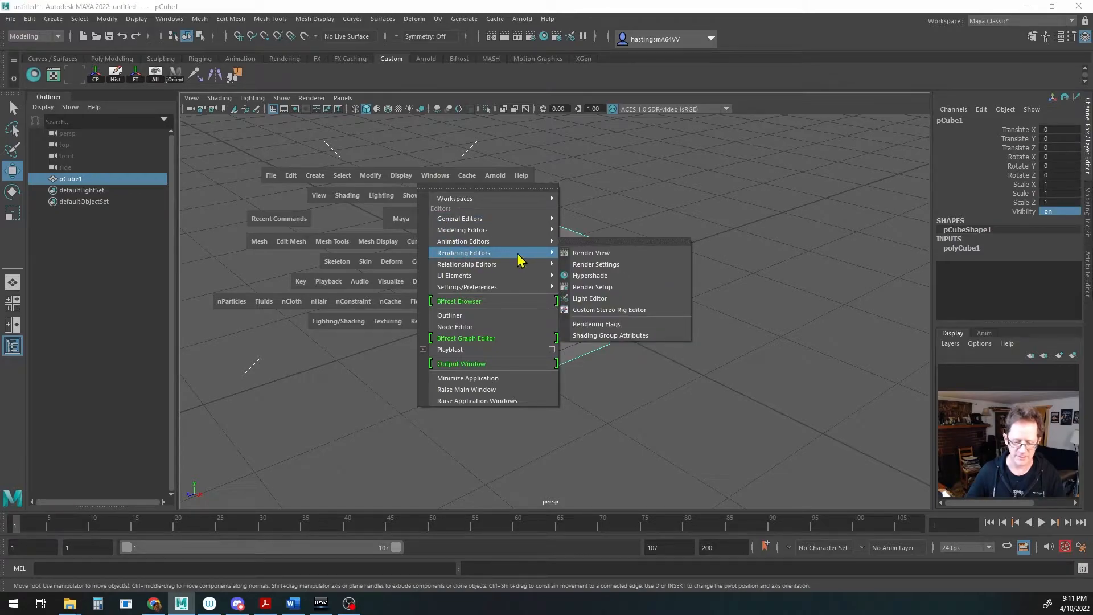
left_click(590, 276)
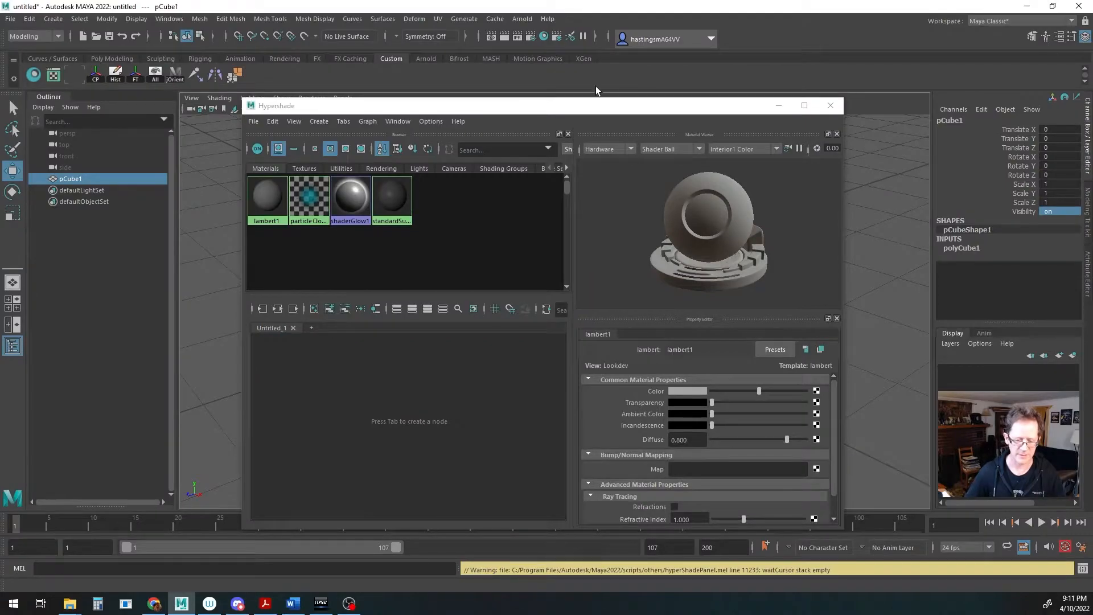
left_click_drag(561, 107, 632, 105)
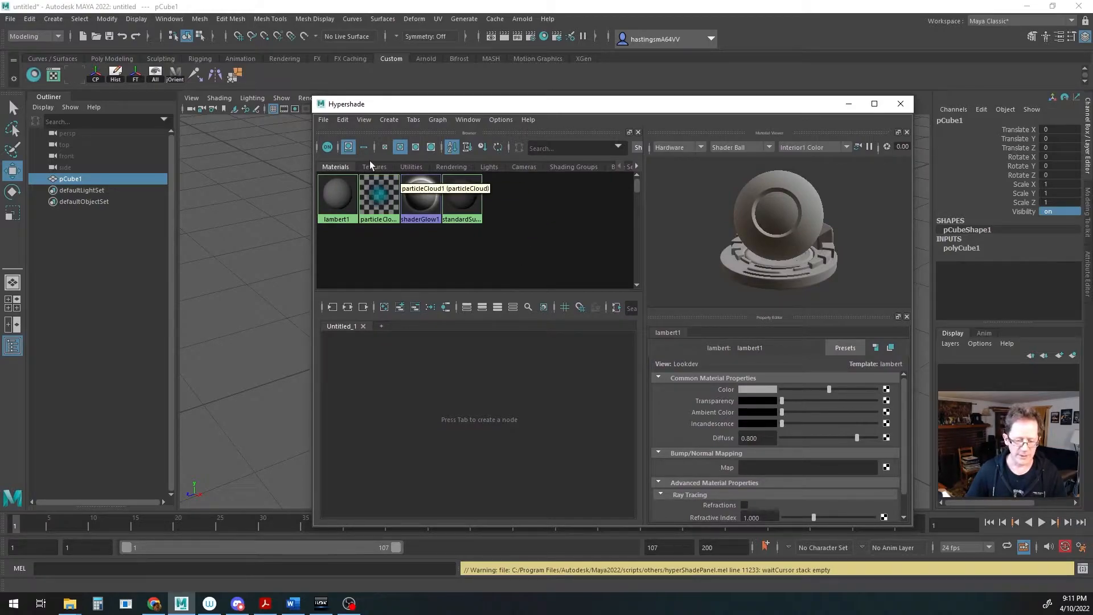
- Create a Lambert material in the Hypershade and rename it crate_tex
right_click(541, 222)
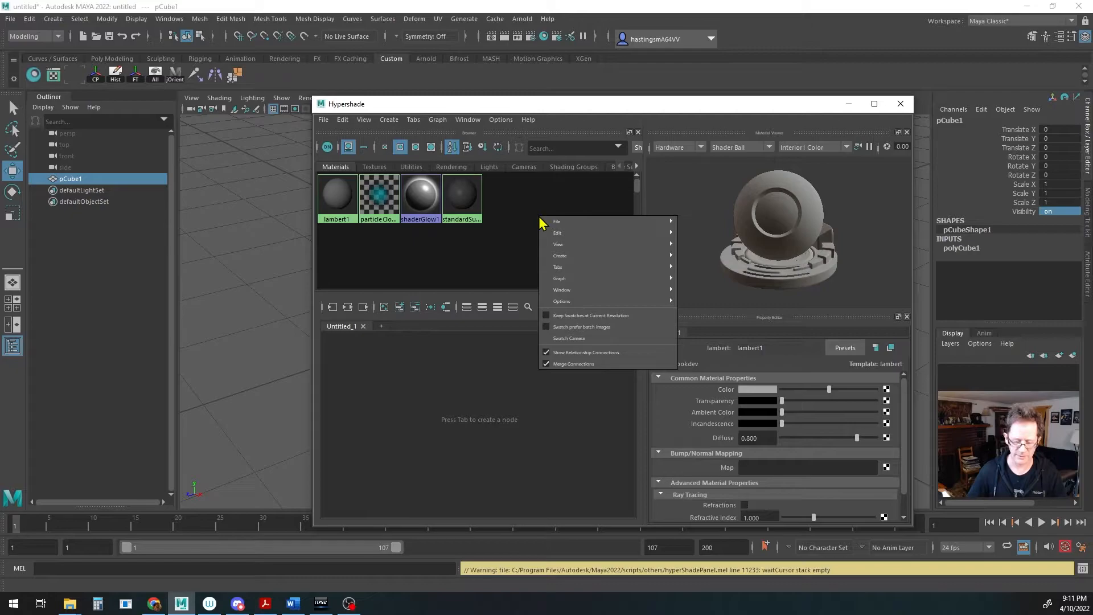
mouse_move(560, 257)
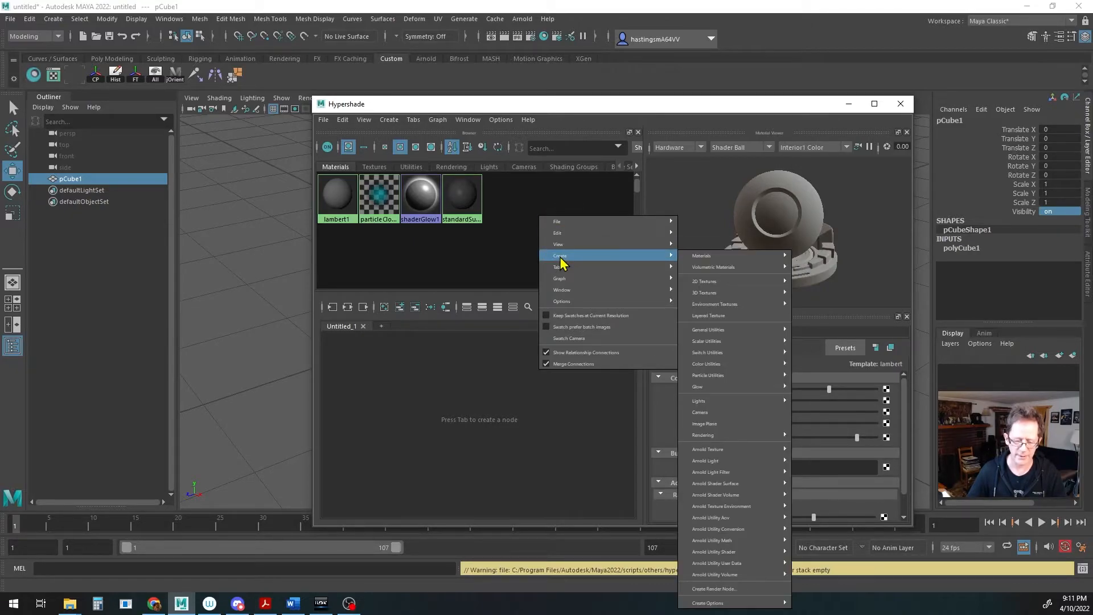
mouse_move(706, 259)
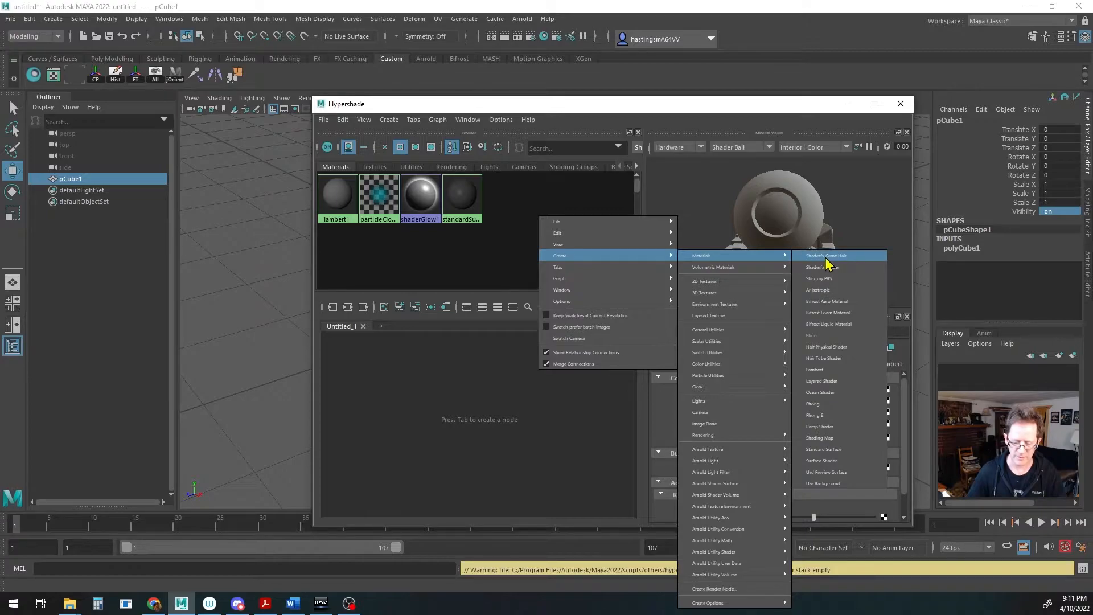
left_click(824, 371)
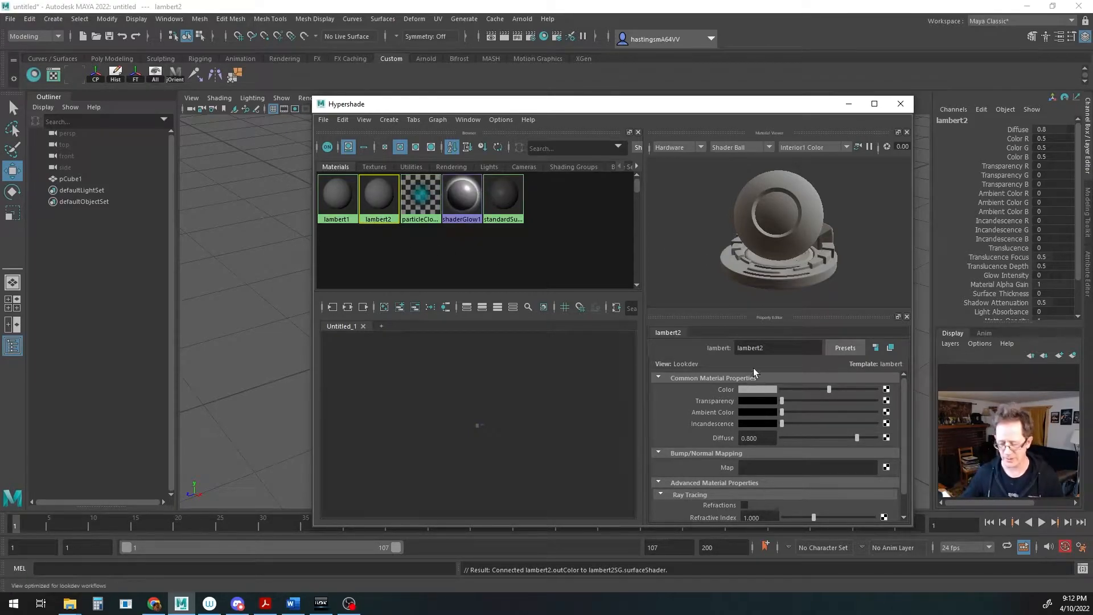
left_click(760, 348)
double_click(760, 348)
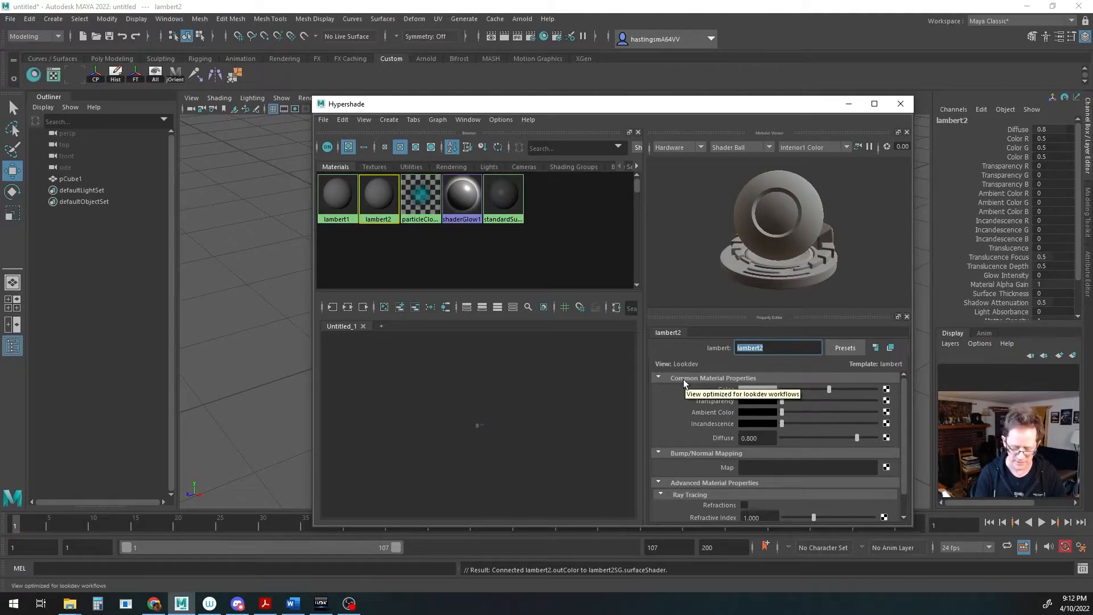
type("crate_tex")
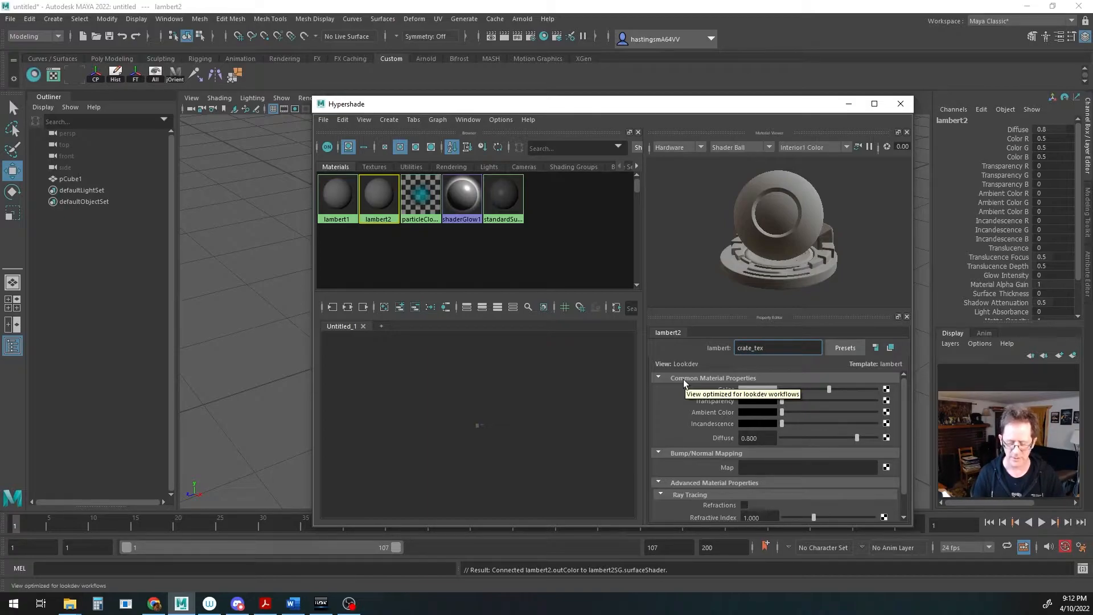
key("Return")
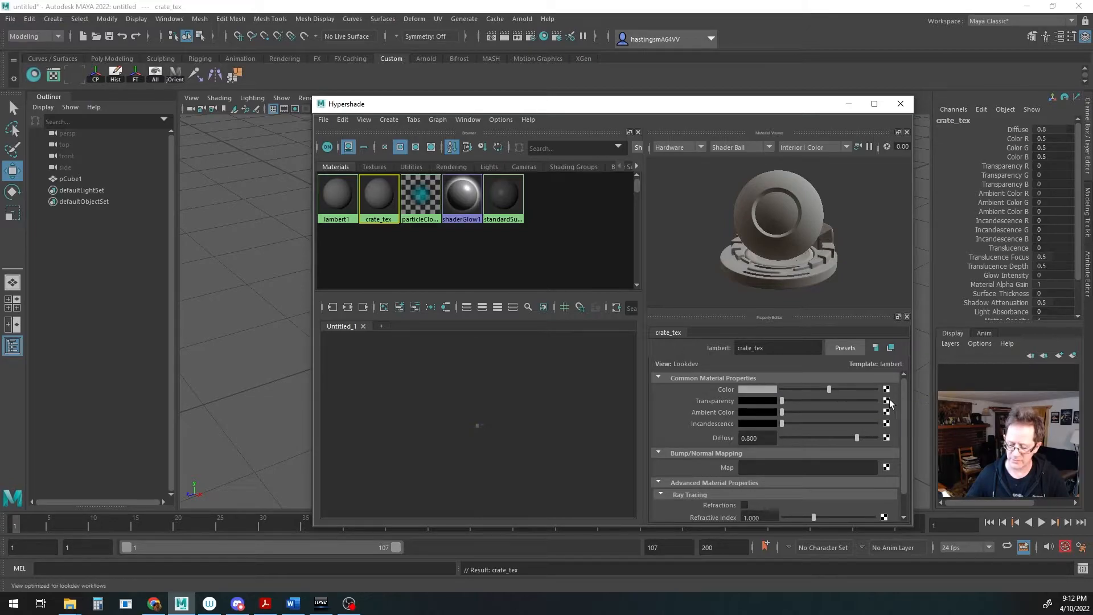
- Map a File texture node to the Color attribute of the crate_tex material
middle_click_drag(516, 402, 517, 397, "alt")
key("f")
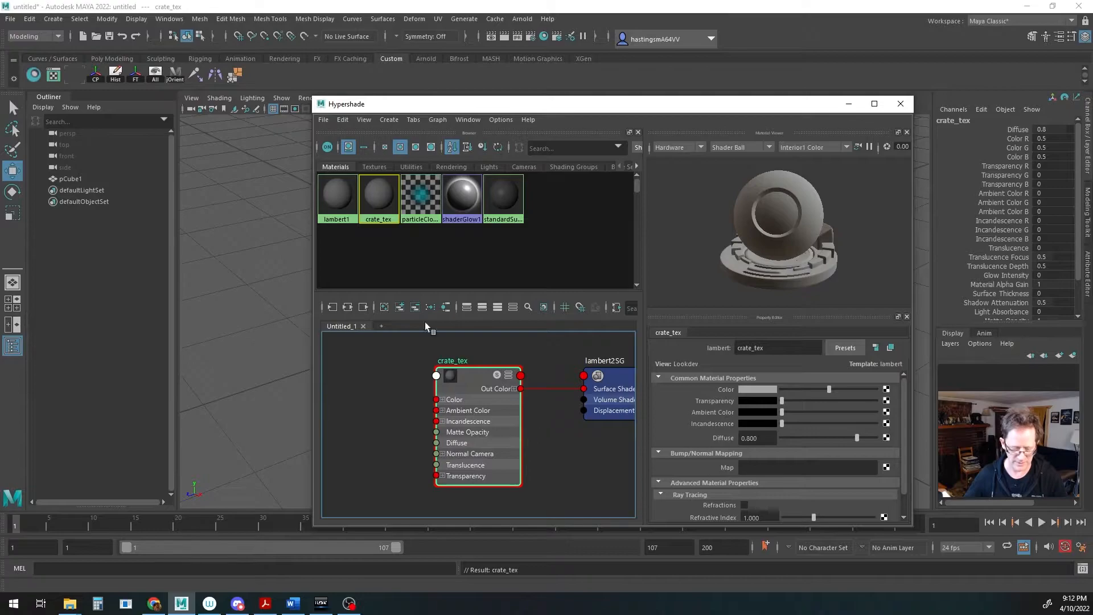
scroll(539, 392, "down", 2)
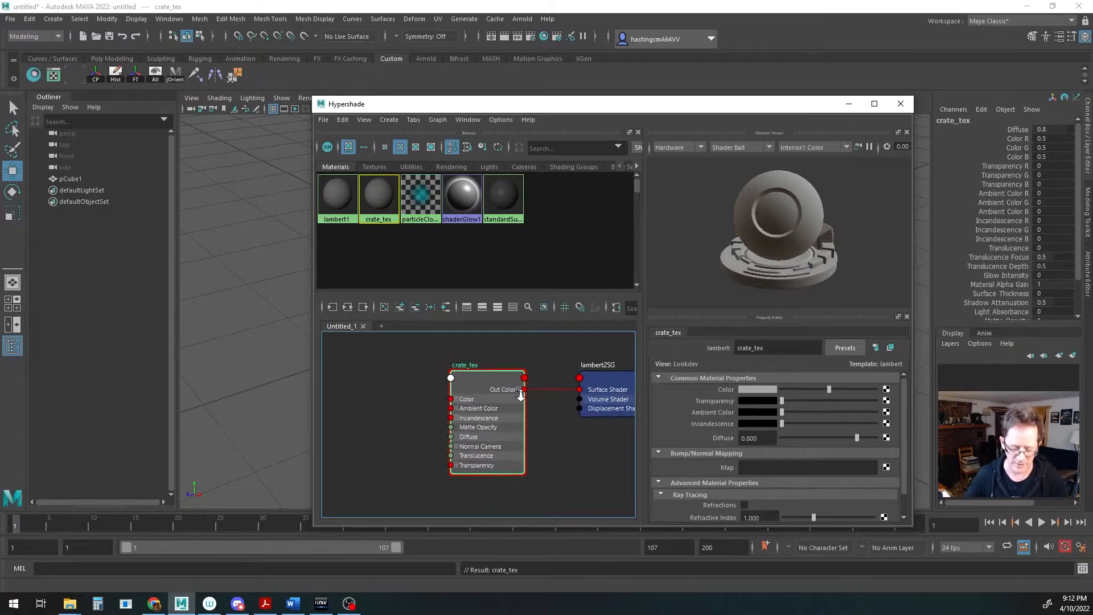
middle_click_drag(540, 414, 516, 410, "alt")
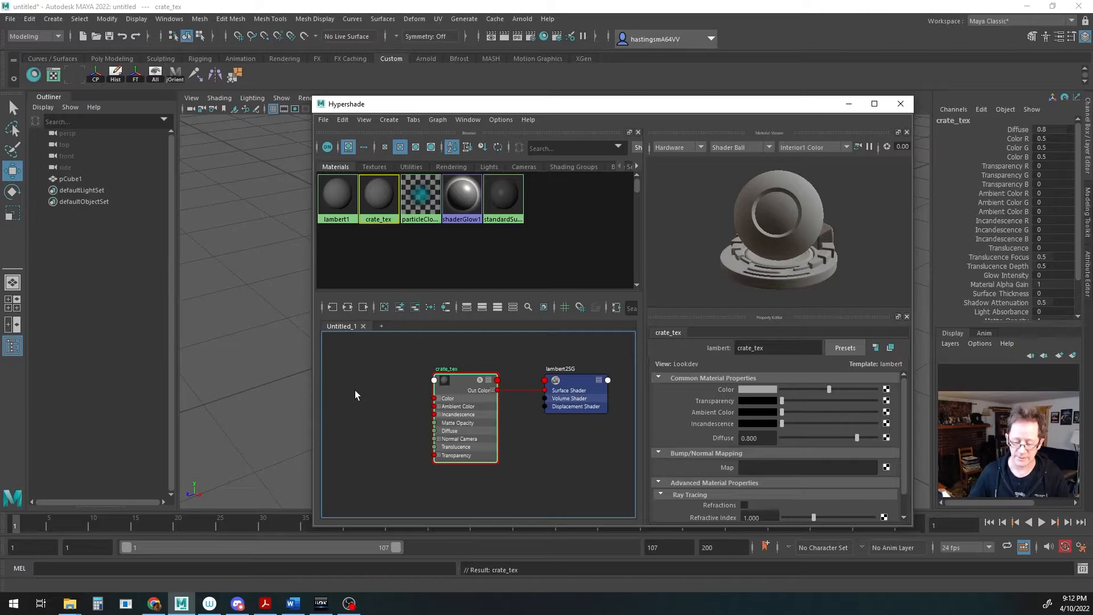
left_click(887, 391)
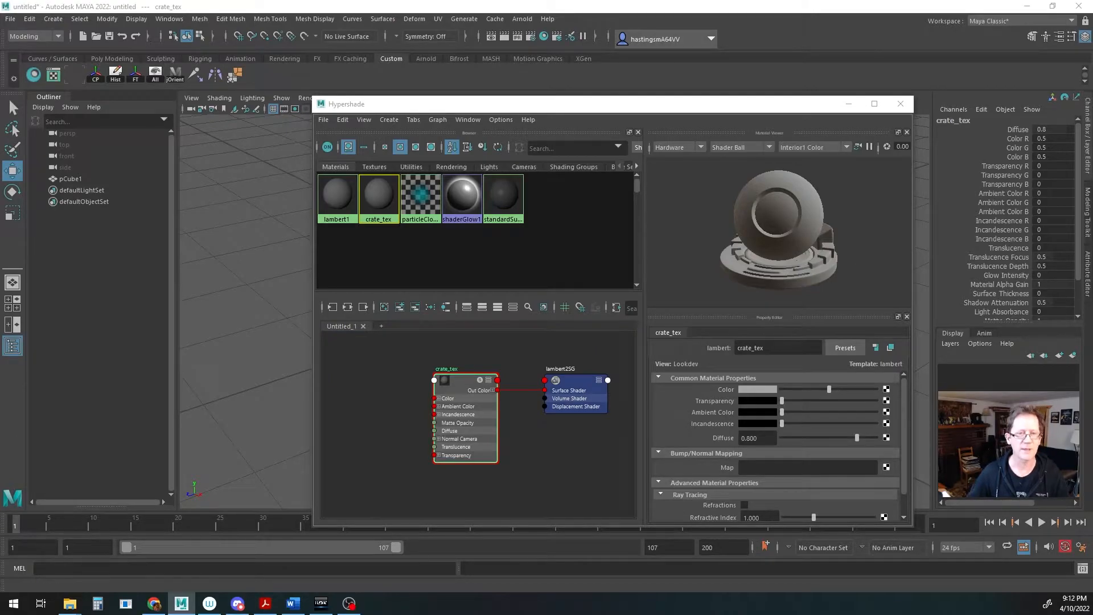
left_click_drag(482, 122, 194, 192)
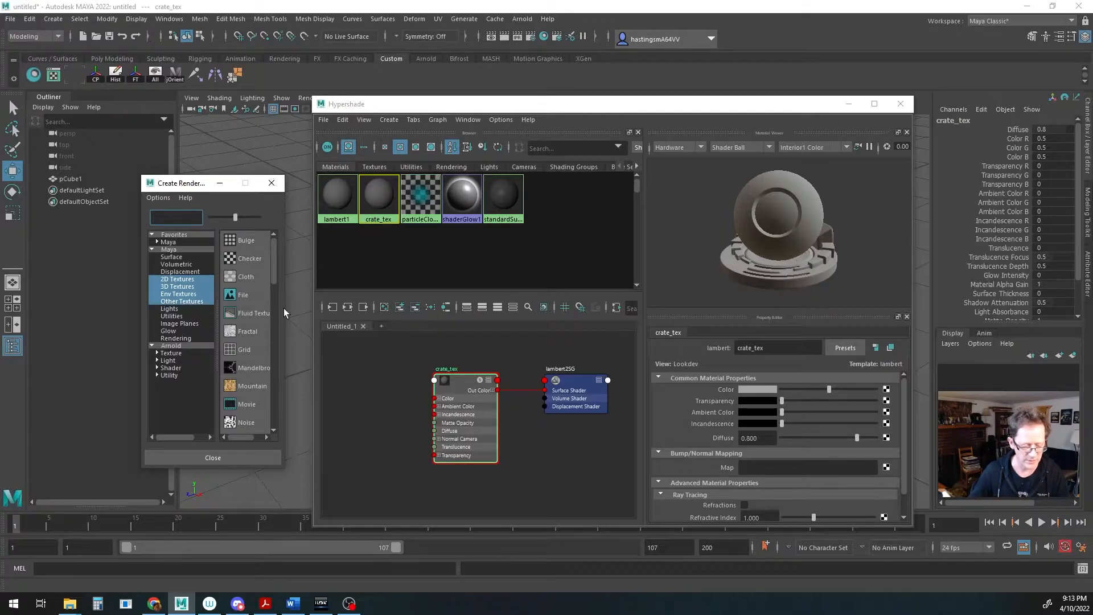
left_click_drag(283, 308, 369, 310)
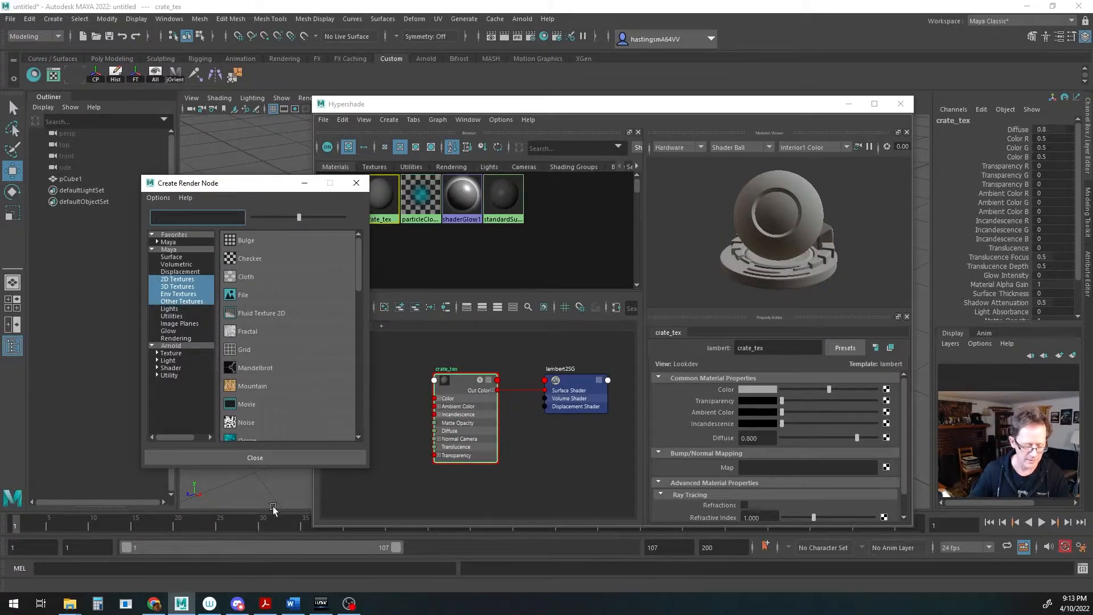
left_click_drag(275, 469, 275, 527)
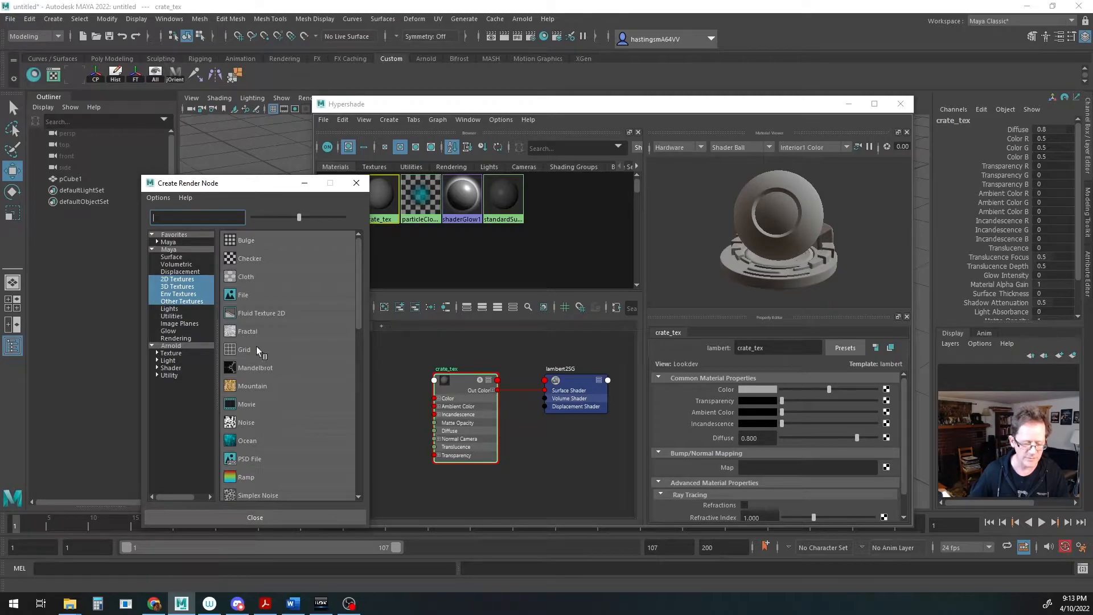
left_click(245, 294)
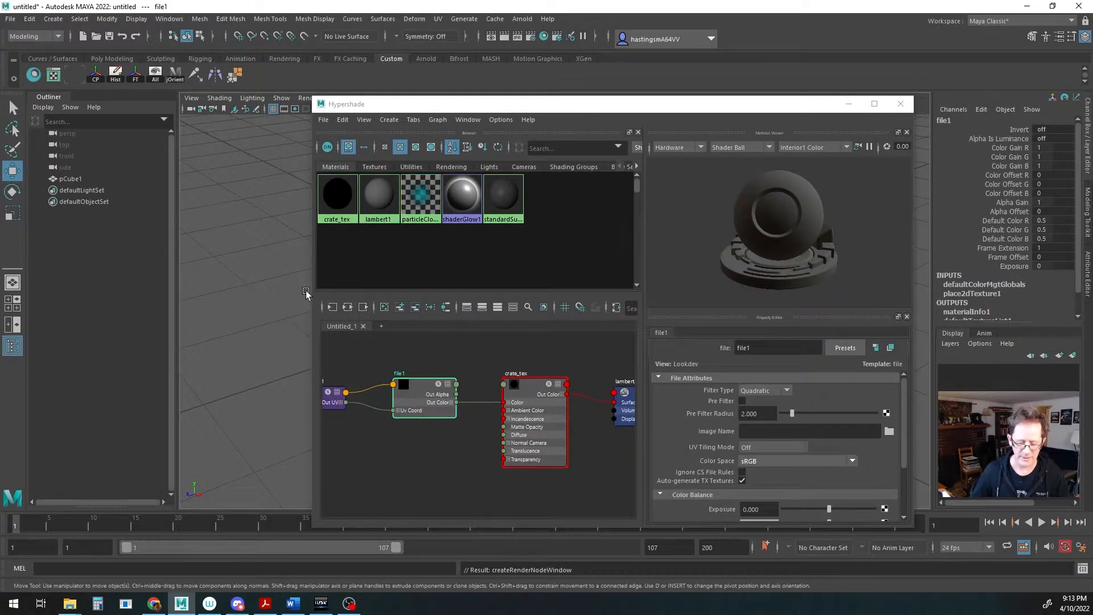
- Start choosing an image for the file1 texture node and go to the computer's drive list in the file browser
middle_click_drag(470, 417, 525, 417, "alt")
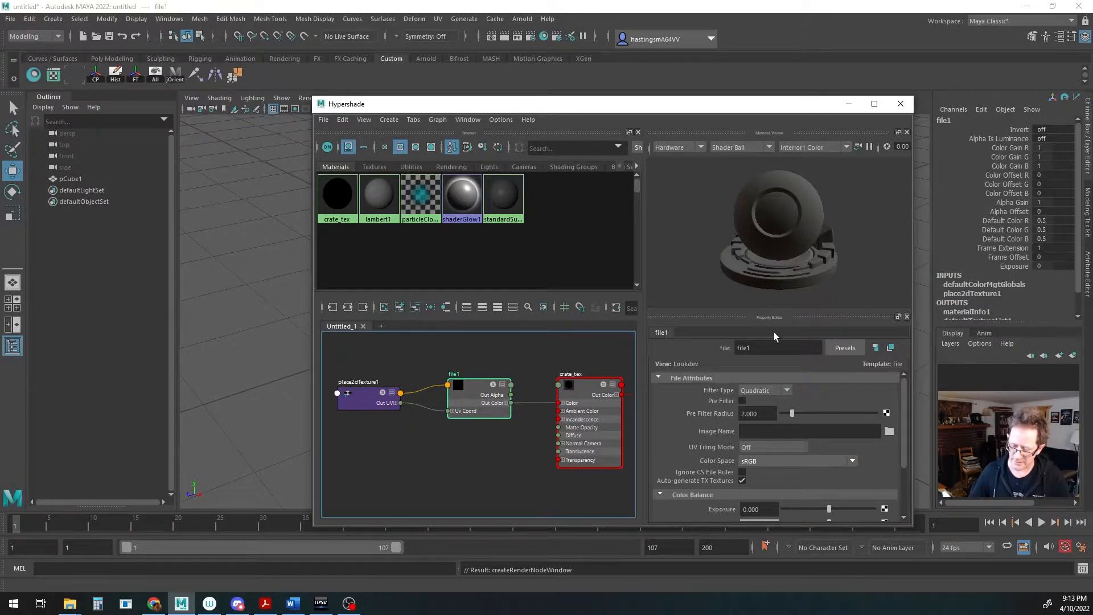
left_click(889, 431)
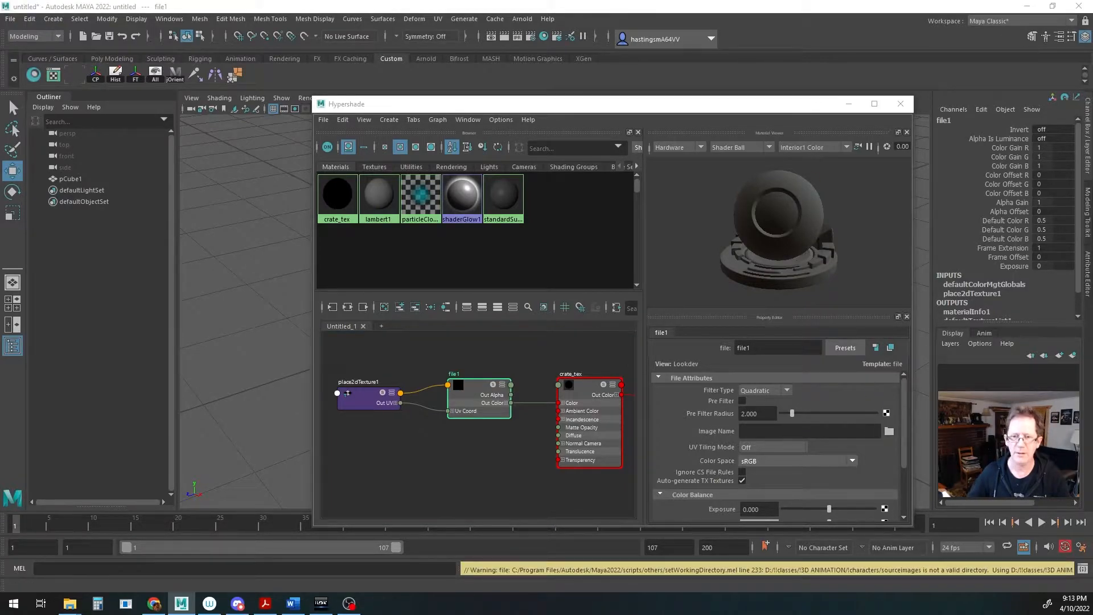
left_click_drag(279, 109, 358, 171)
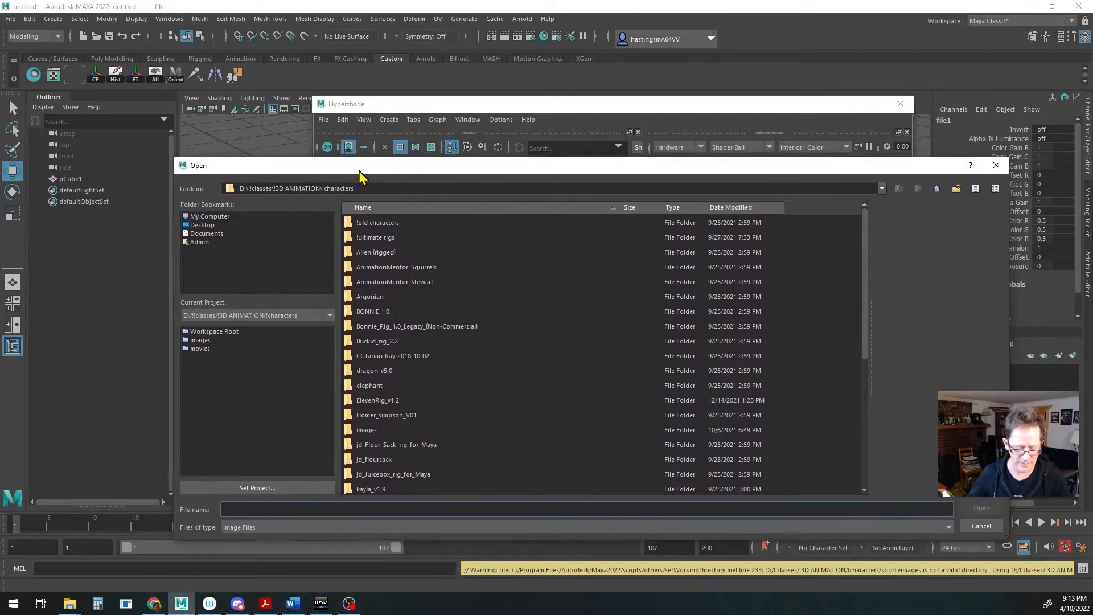
left_click(221, 222)
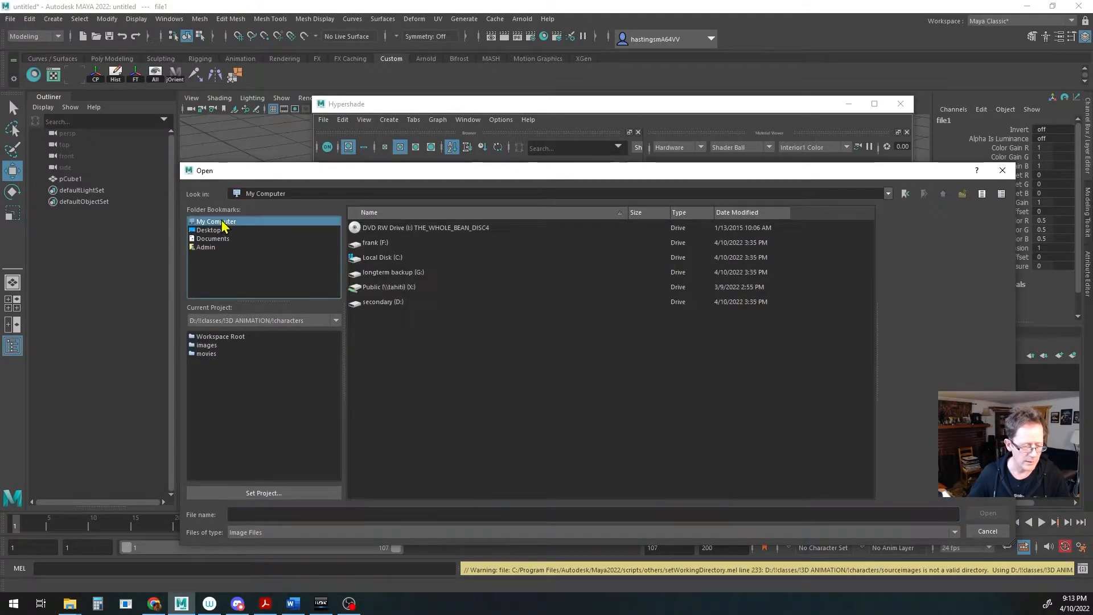
left_click(218, 231)
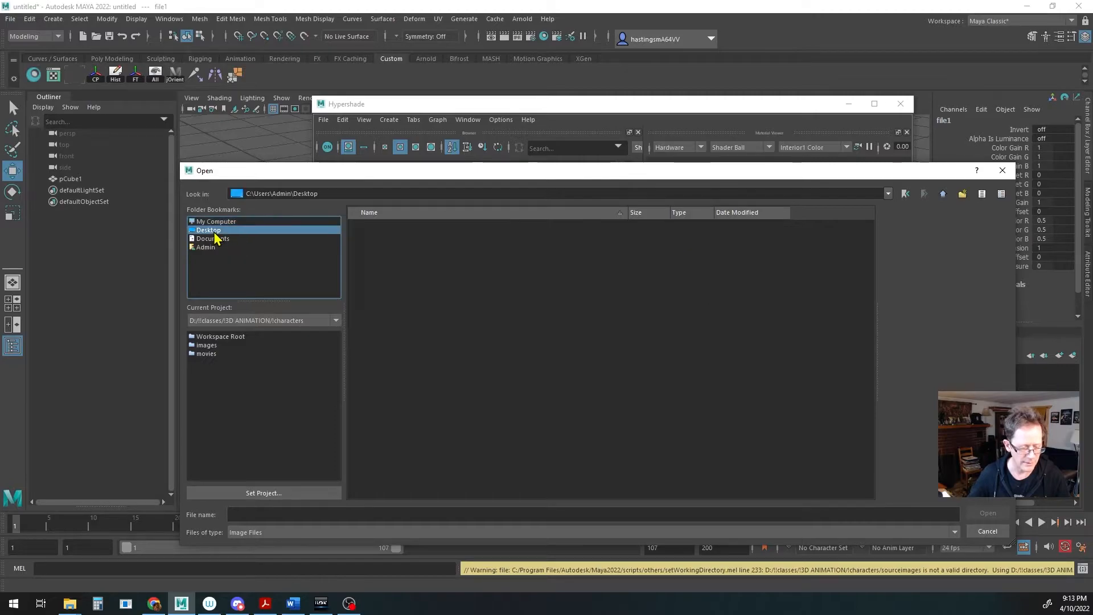
left_click(219, 223)
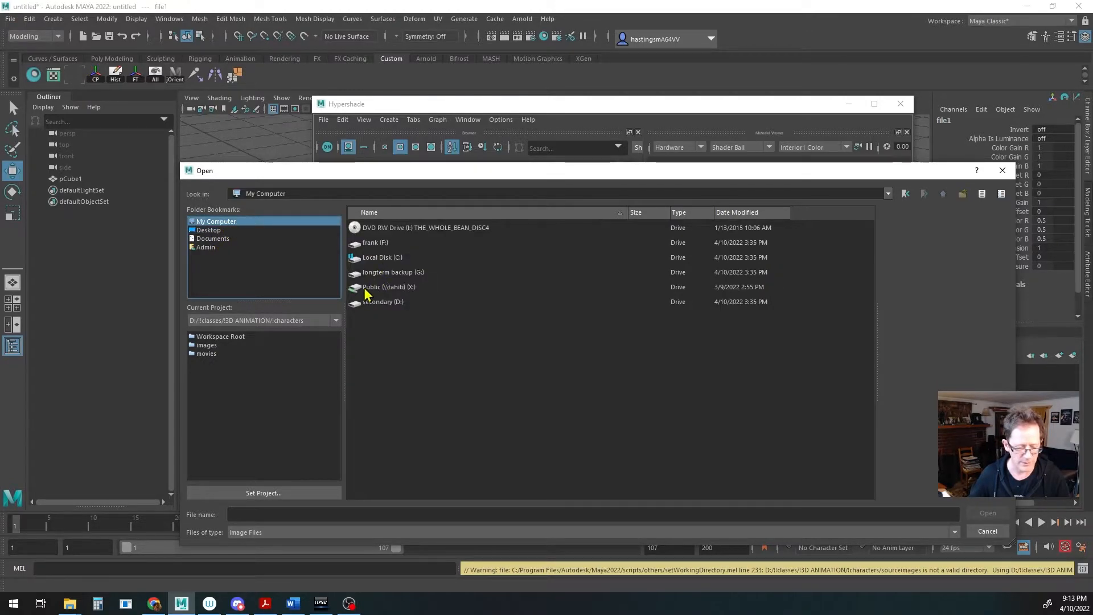
double_click(374, 259)
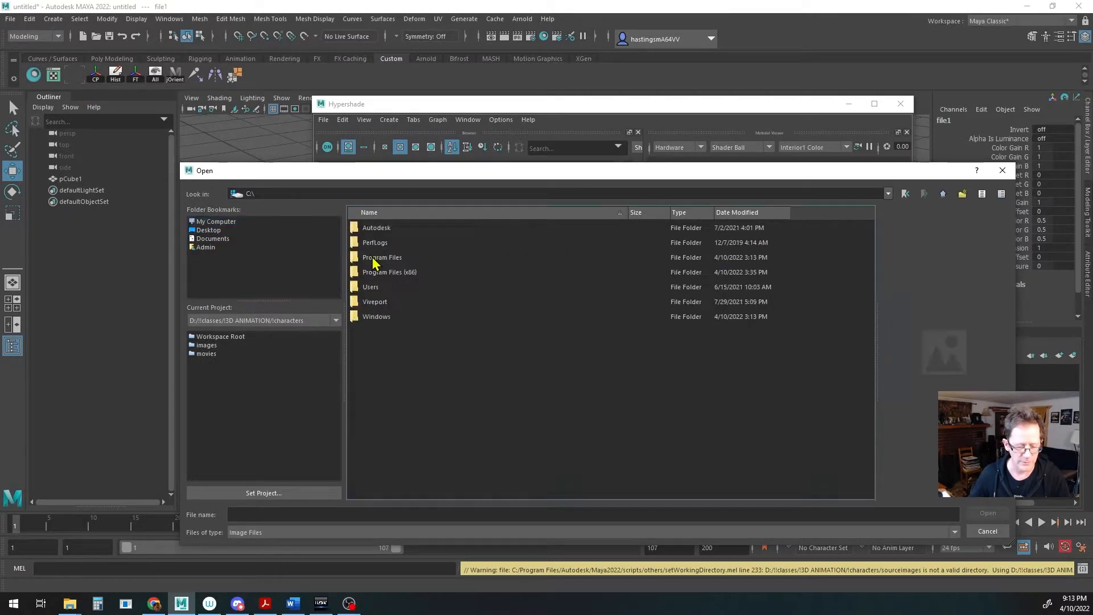
left_click(227, 222)
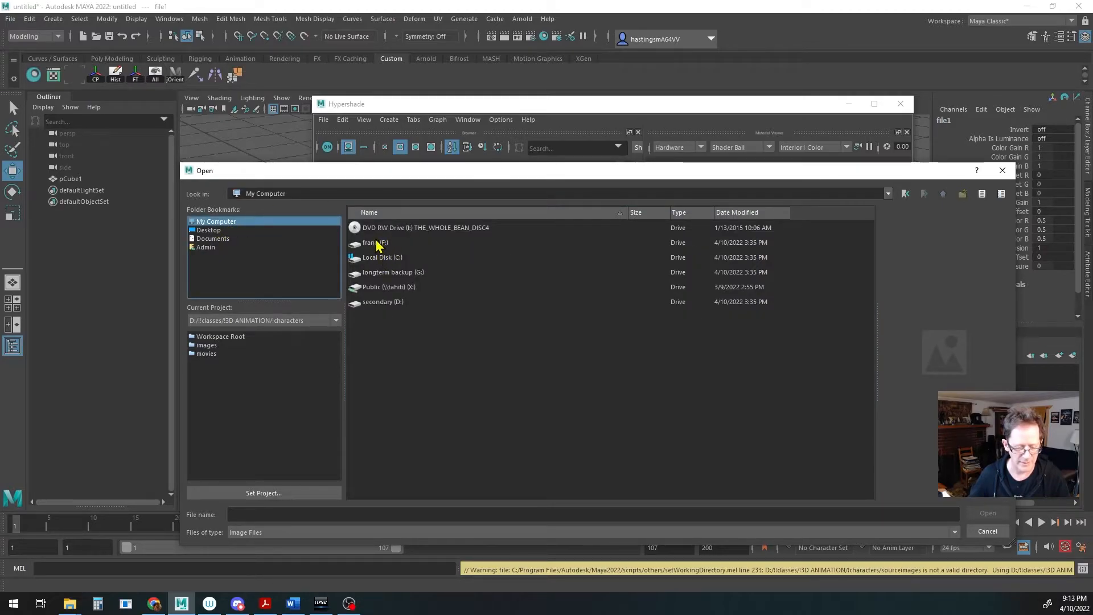
- Load crate texture.jpg from the !!classes folder on the secondary (D:) drive into the file1 texture node
double_click(379, 303)
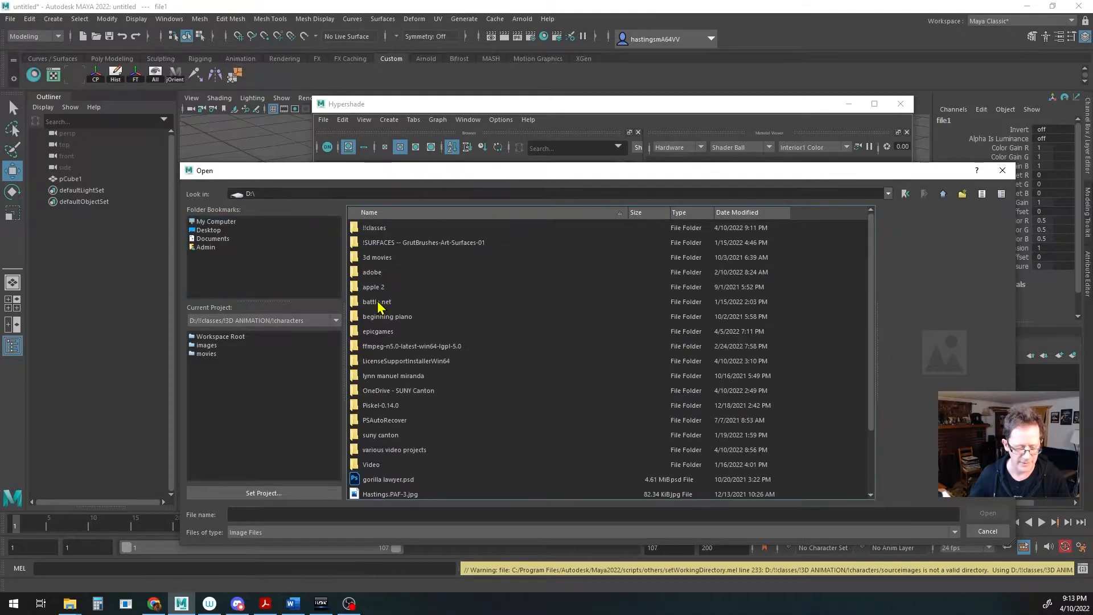
double_click(374, 228)
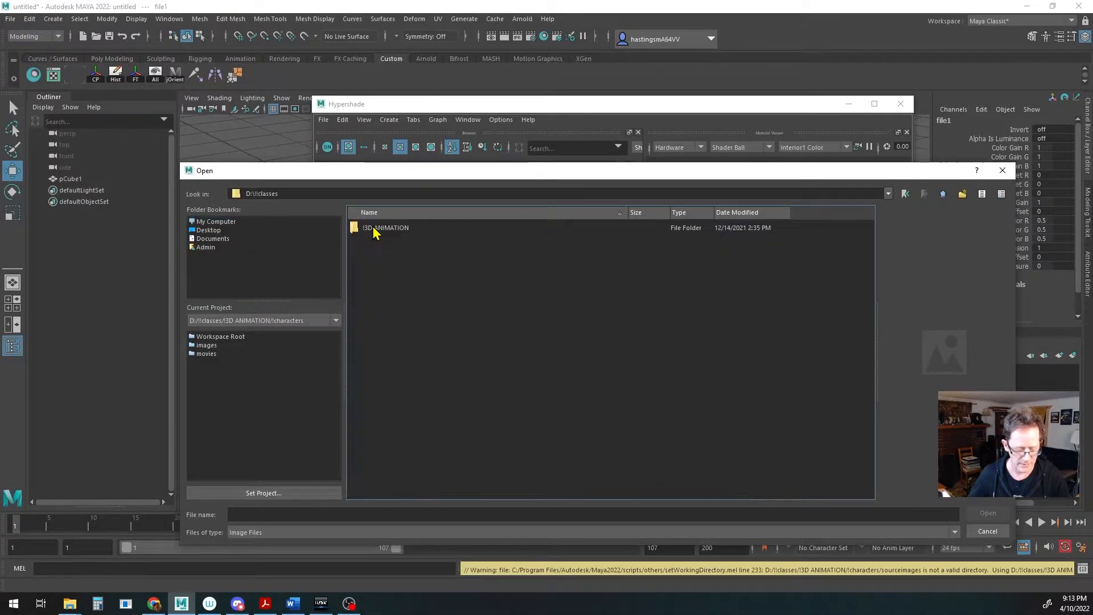
scroll(413, 247, "down", 8)
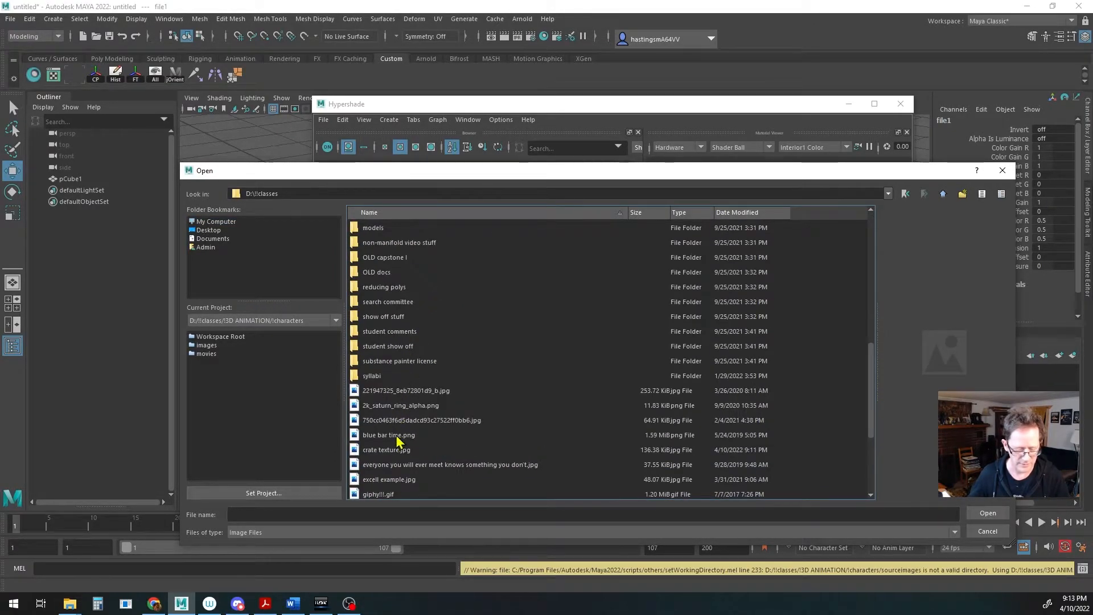
left_click(384, 450)
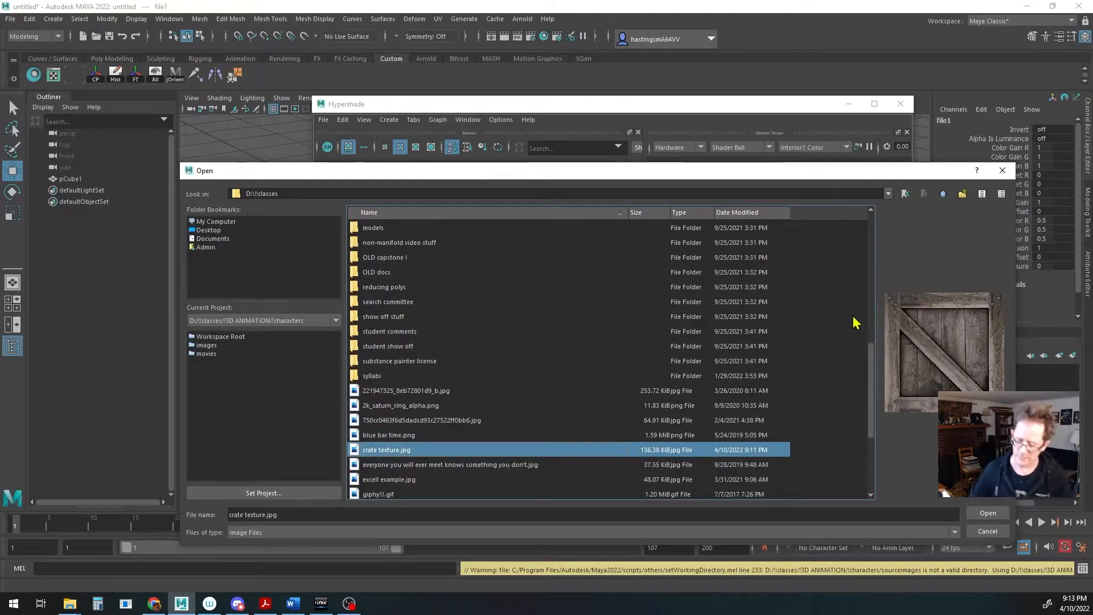
left_click(988, 513)
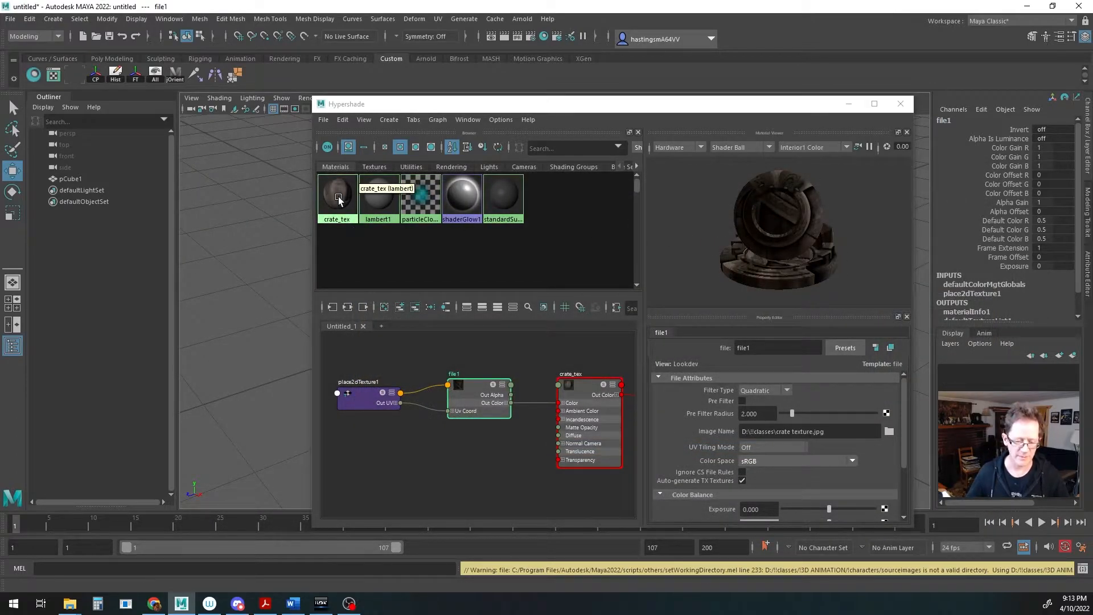
- Preview the crate material on the Teapot shape in the Material Viewer and inspect it from another angle
left_click_drag(728, 226, 753, 172, "alt")
left_click(769, 146)
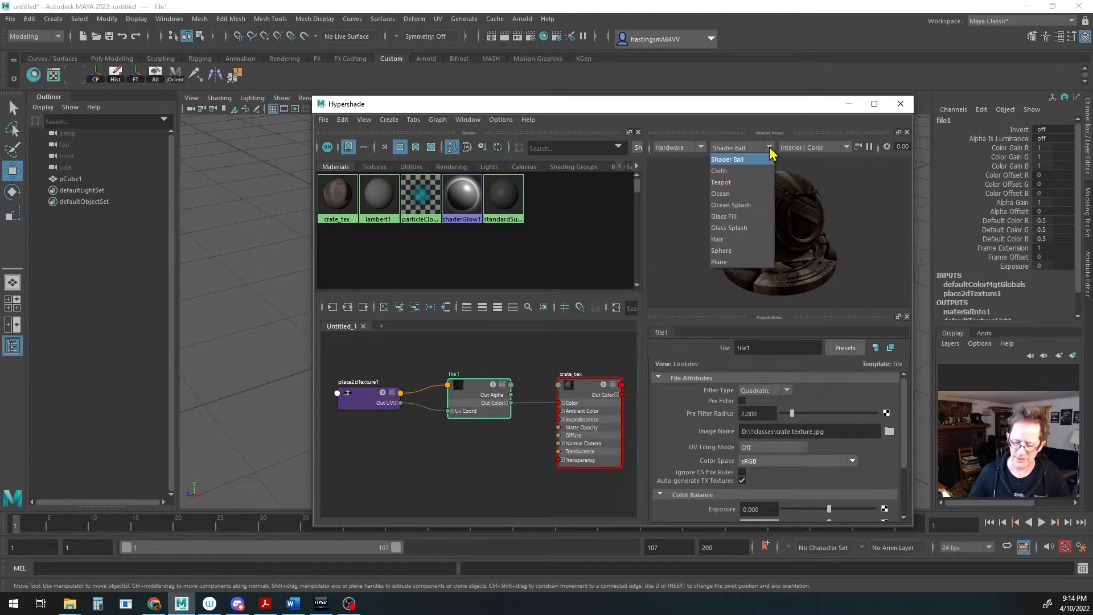
left_click(742, 183)
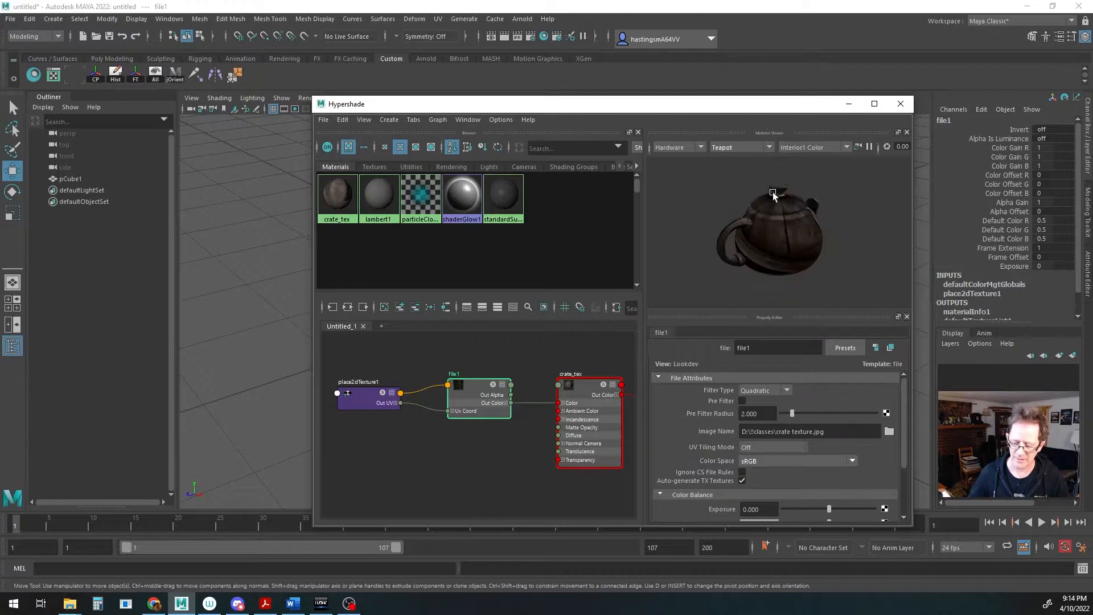
left_click_drag(777, 250, 805, 253, "alt")
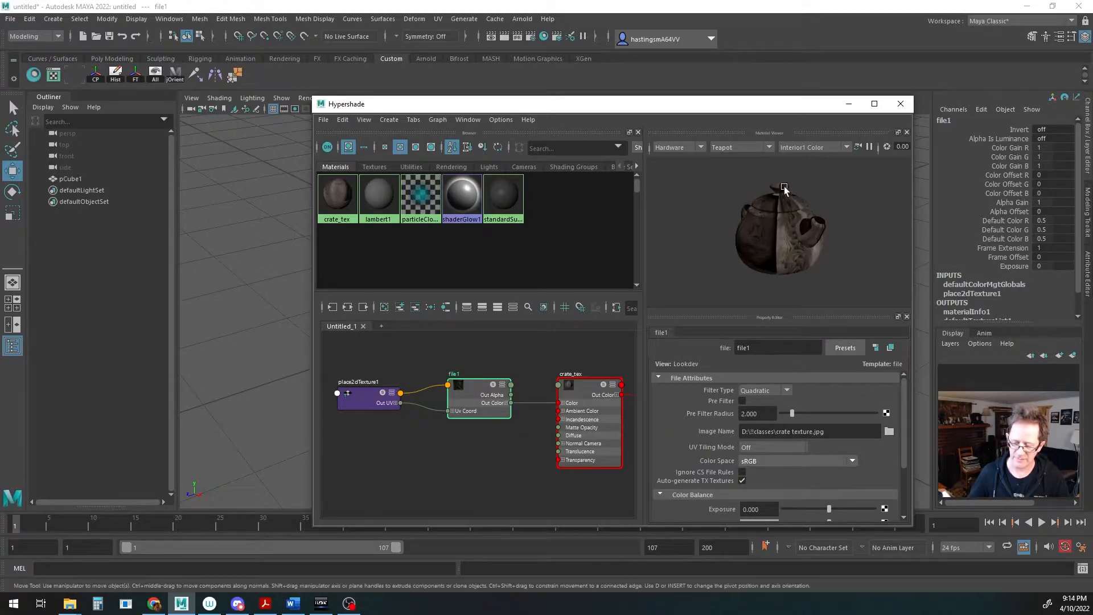
- Preview the crate material on the Ocean shape, return to the Teapot shape and look around it
left_click(770, 148)
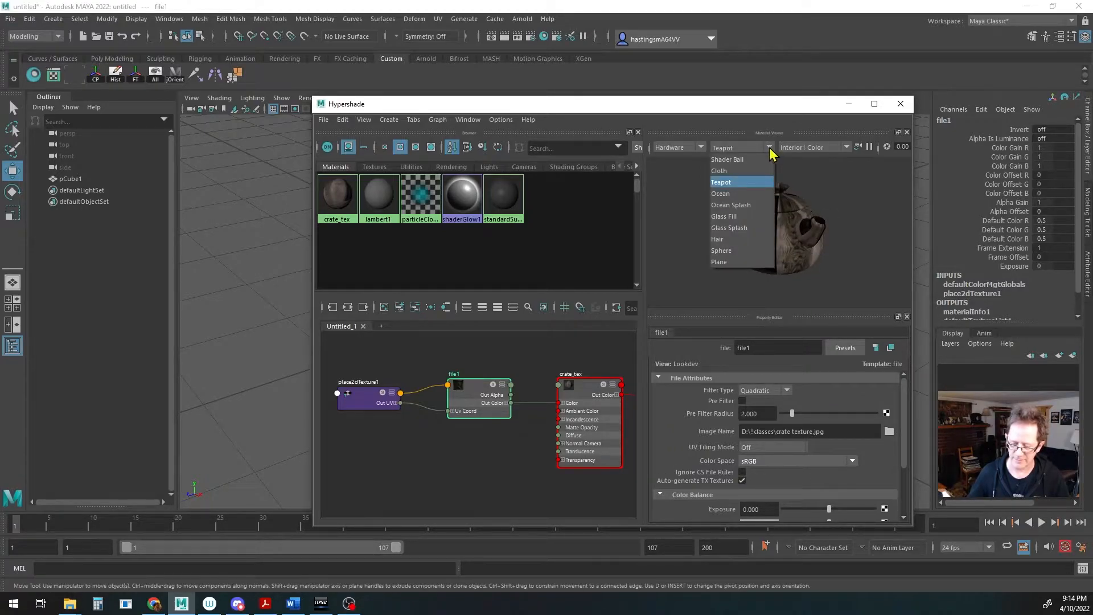
left_click(743, 192)
left_click_drag(746, 234, 732, 204, "alt")
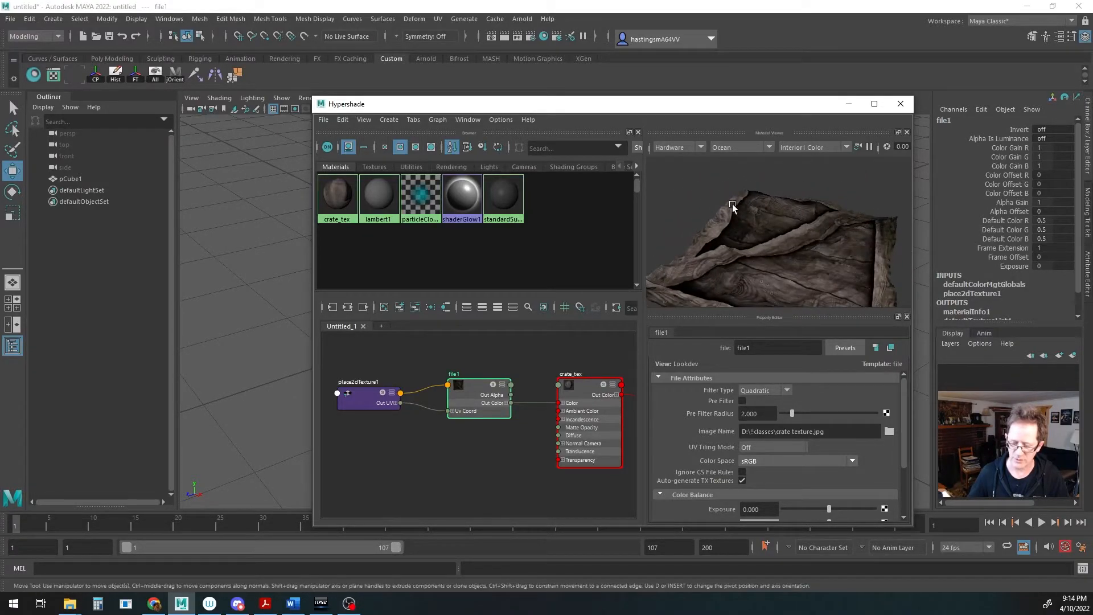
left_click(750, 149)
left_click(751, 178)
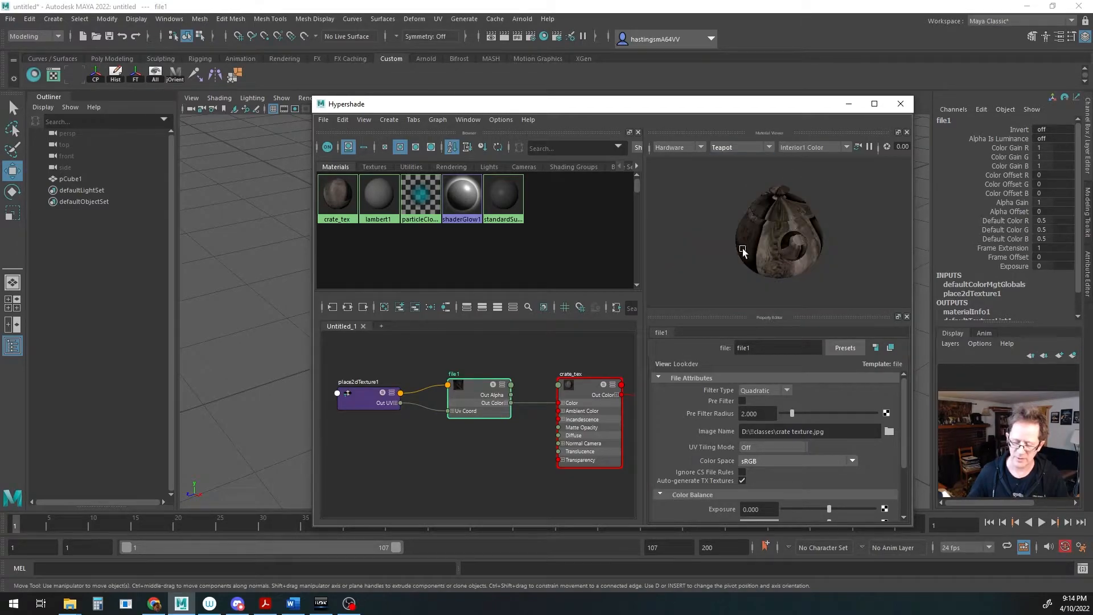
left_click_drag(750, 249, 794, 234, "alt")
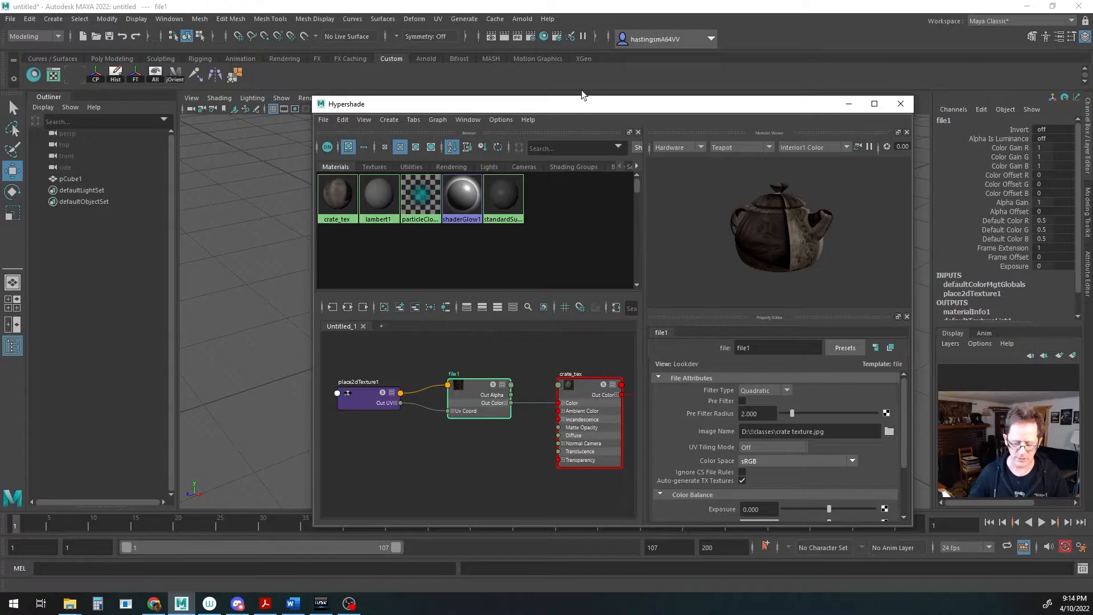
- Move the Hypershade clear of the cube and assign the crate_tex material to pCube1
left_click_drag(586, 105, 541, 338)
left_click_drag(590, 234, 596, 186, "alt")
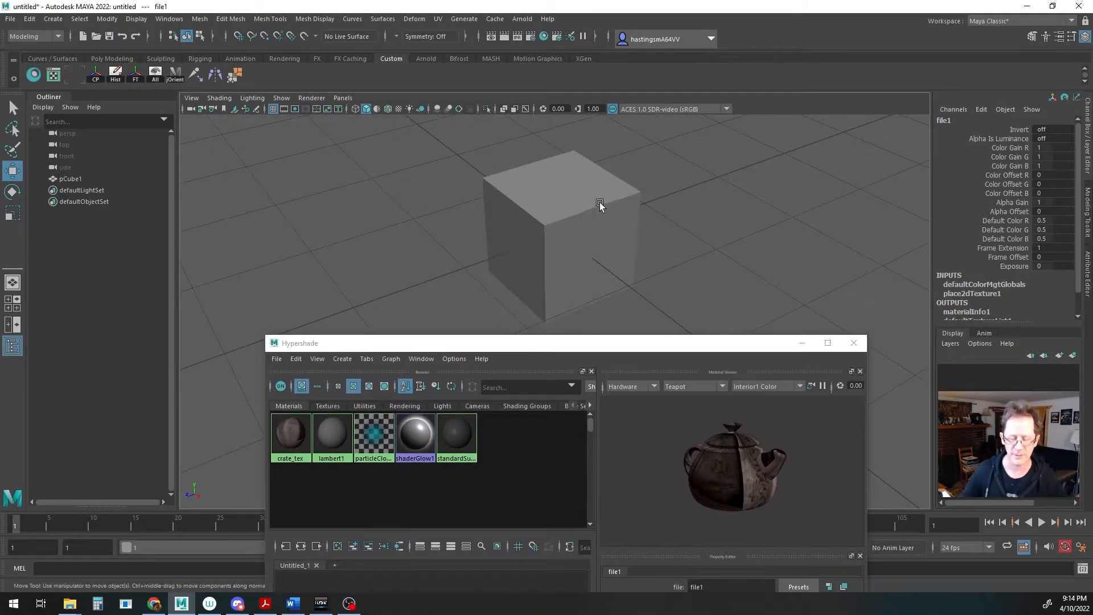
left_click(577, 202)
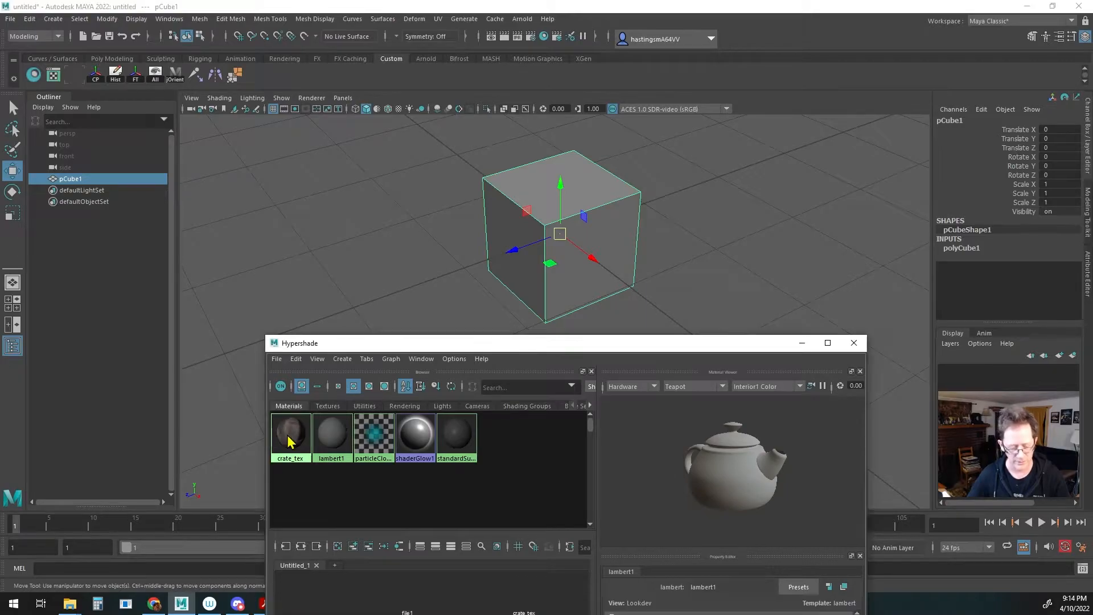
right_click(288, 437)
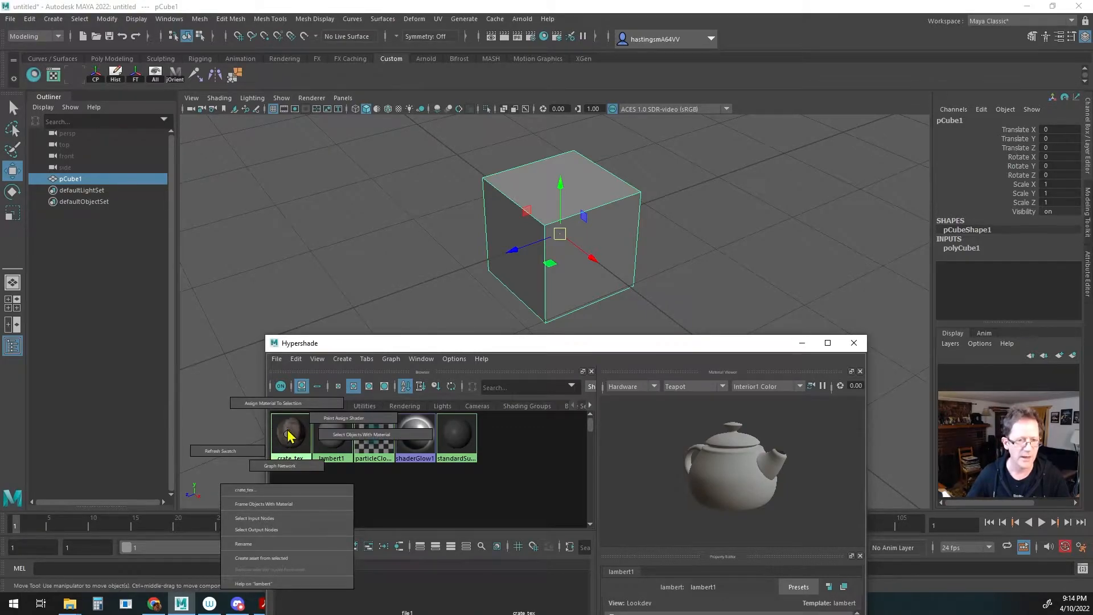
left_click(290, 403)
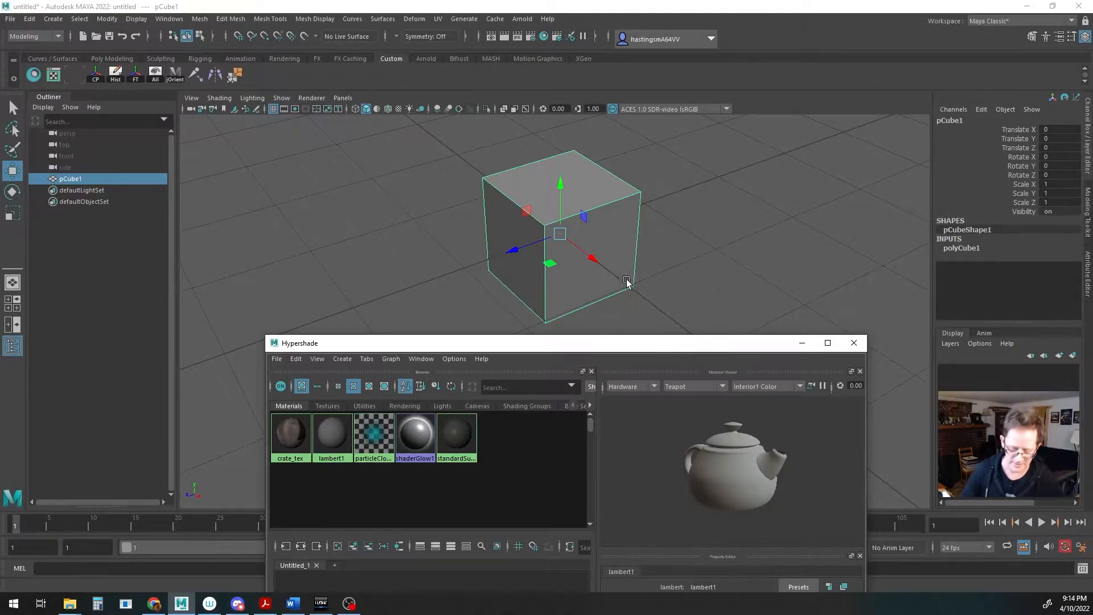
- Cycle the viewport through textured, shaded and wireframe display, ending with textured display of the cube
left_click_drag(661, 264, 651, 266, "alt")
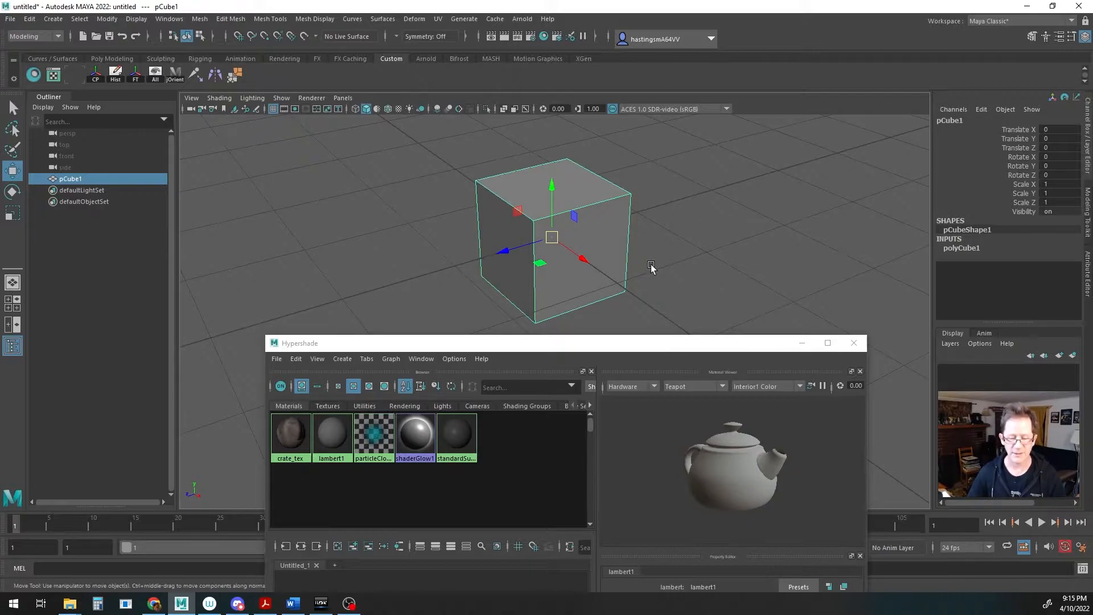
key("6")
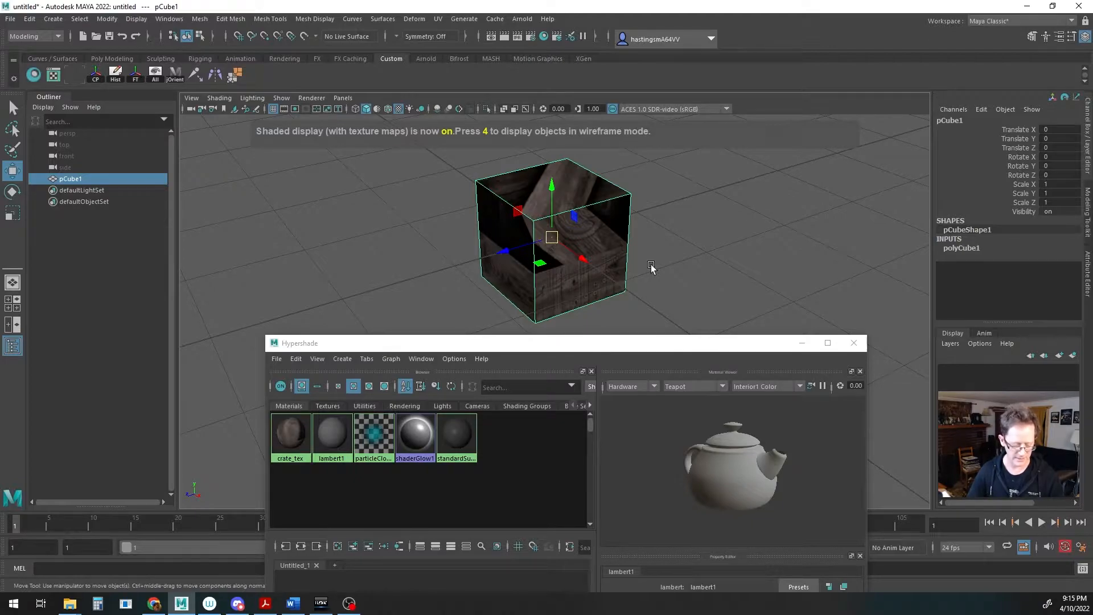
key("5")
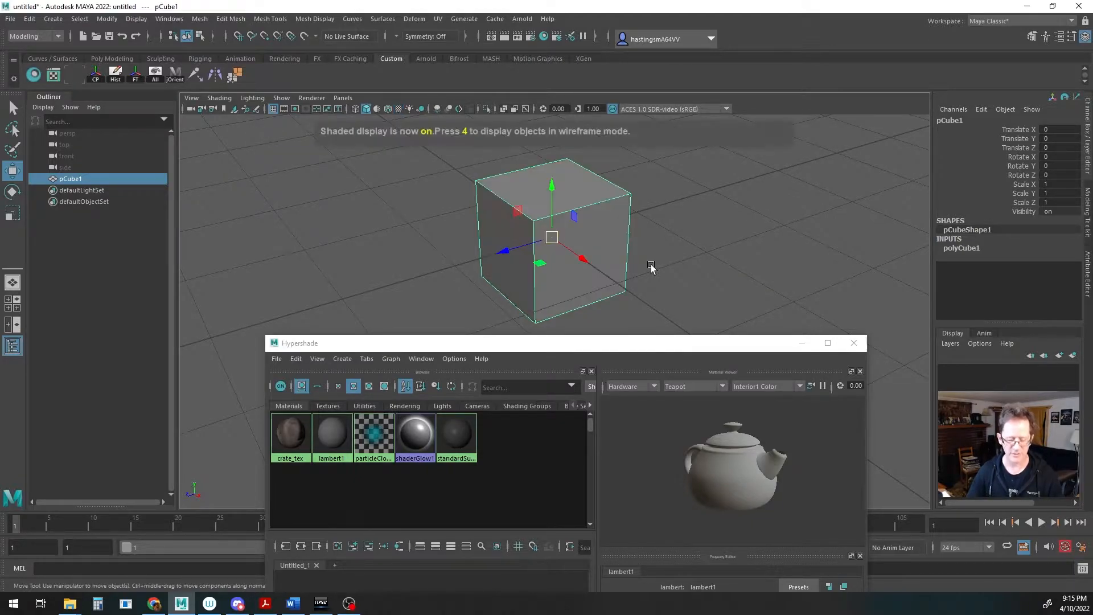
key("4")
mouse_move(652, 275)
left_mouse_down("alt")
mouse_move(515, 224)
mouse_move(515, 282)
mouse_move(615, 283)
mouse_move(647, 268)
mouse_move(559, 283)
mouse_move(668, 268)
mouse_move(722, 277)
mouse_move(683, 247)
mouse_move(725, 205)
mouse_move(640, 295)
mouse_move(540, 332)
mouse_move(581, 293)
mouse_move(559, 261)
mouse_move(594, 284)
mouse_move(650, 285)
mouse_move(749, 335)
left_mouse_up("alt")
key("6")
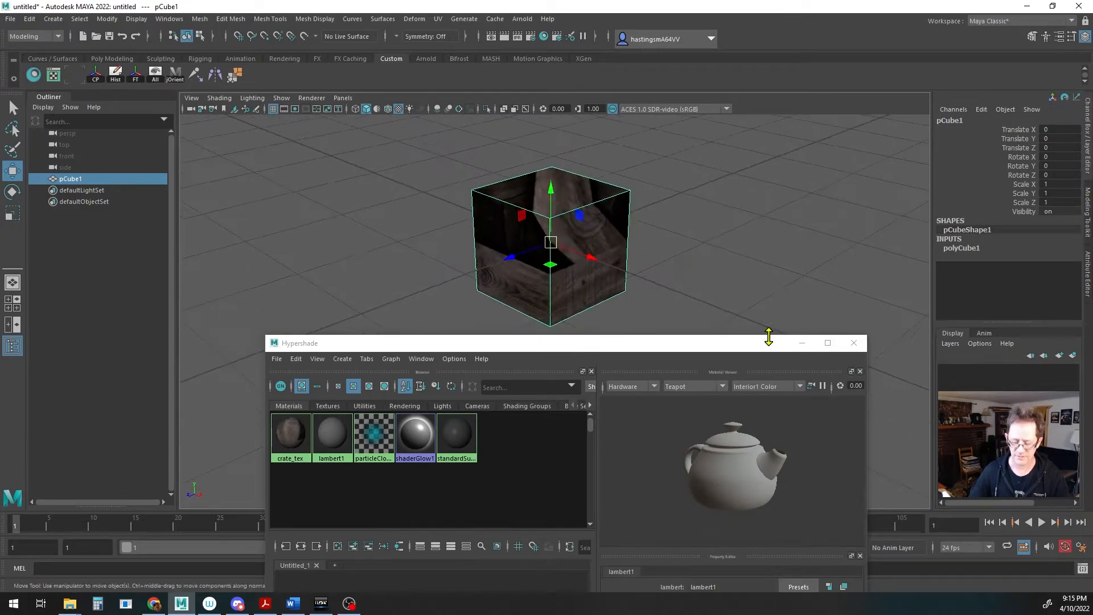
- Close the Hypershade and open the UV Editor for the selected cube, moving its window lower over the viewport
left_click(853, 343)
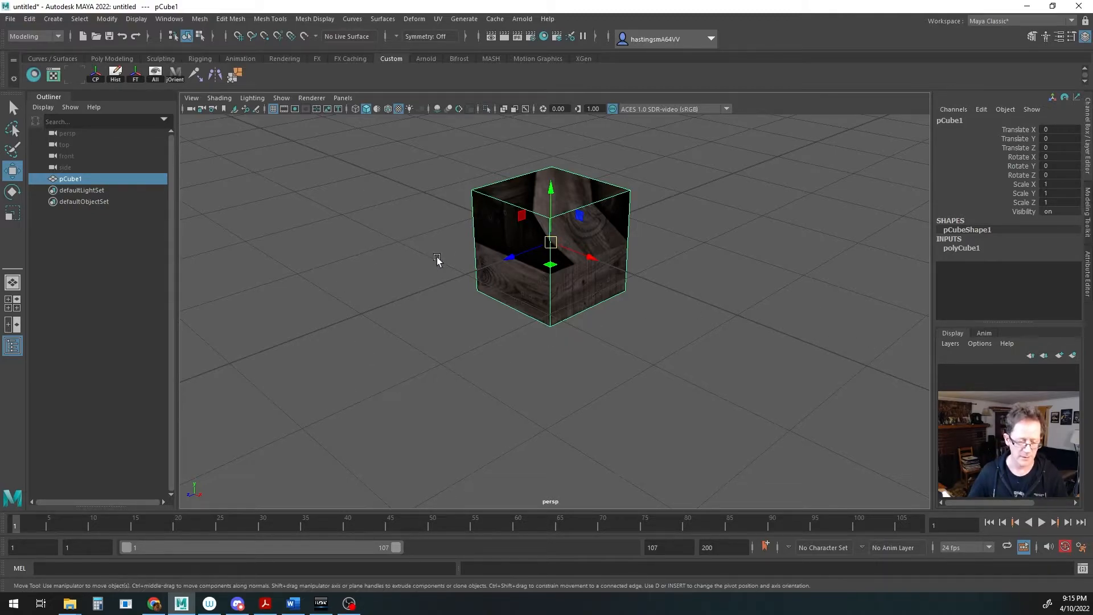
key("space")
left_click(472, 254)
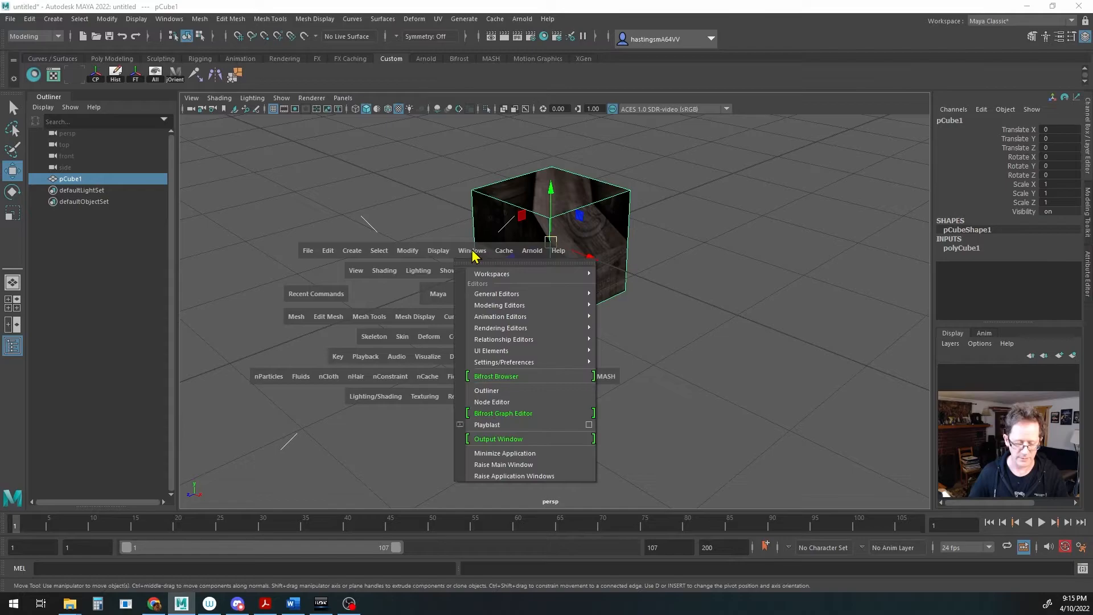
mouse_move(494, 308)
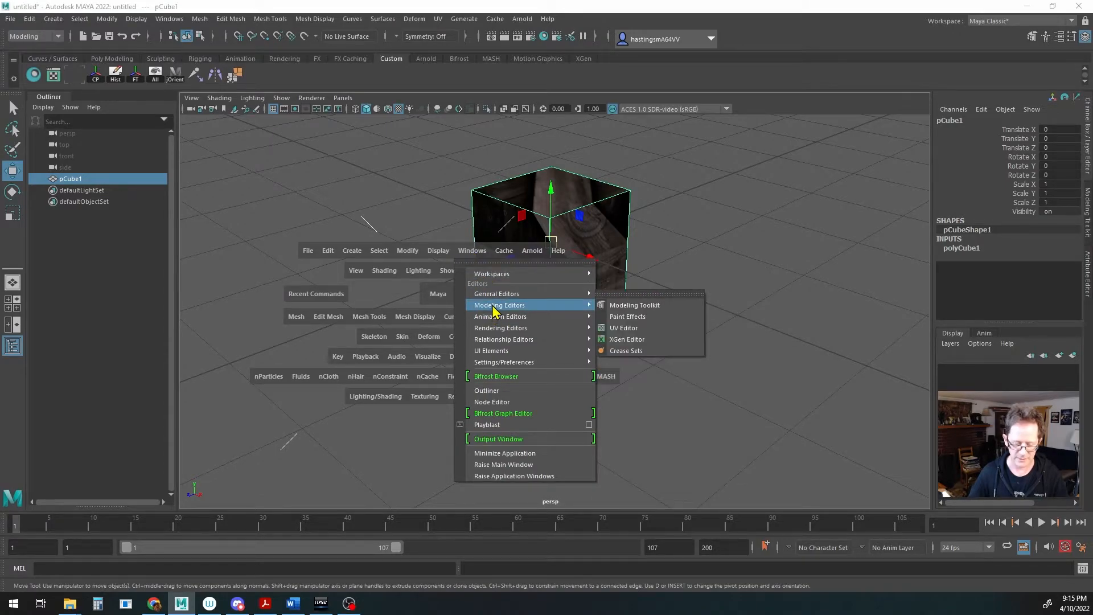
left_click(614, 329)
left_click_drag(616, 71, 640, 132)
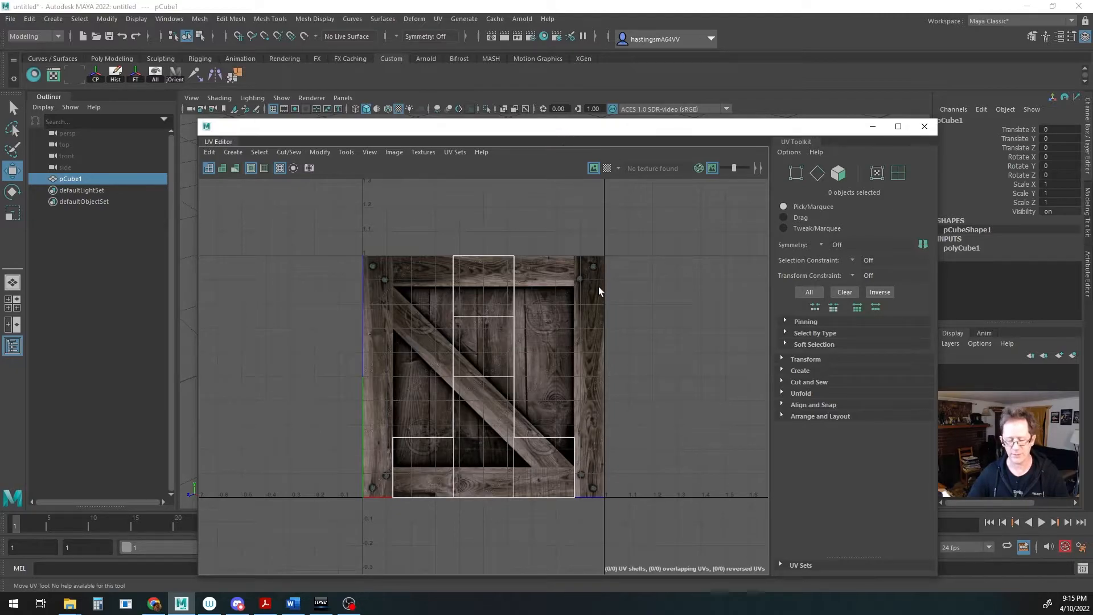
- Reposition the UV Editor so the cube's top stays in view and expand the UV Create projection options
left_click_drag(571, 137, 577, 253)
mouse_move(592, 212)
left_mouse_down("alt")
mouse_move(577, 172)
mouse_move(597, 198)
left_mouse_up("alt")
left_click_drag(609, 251, 632, 218)
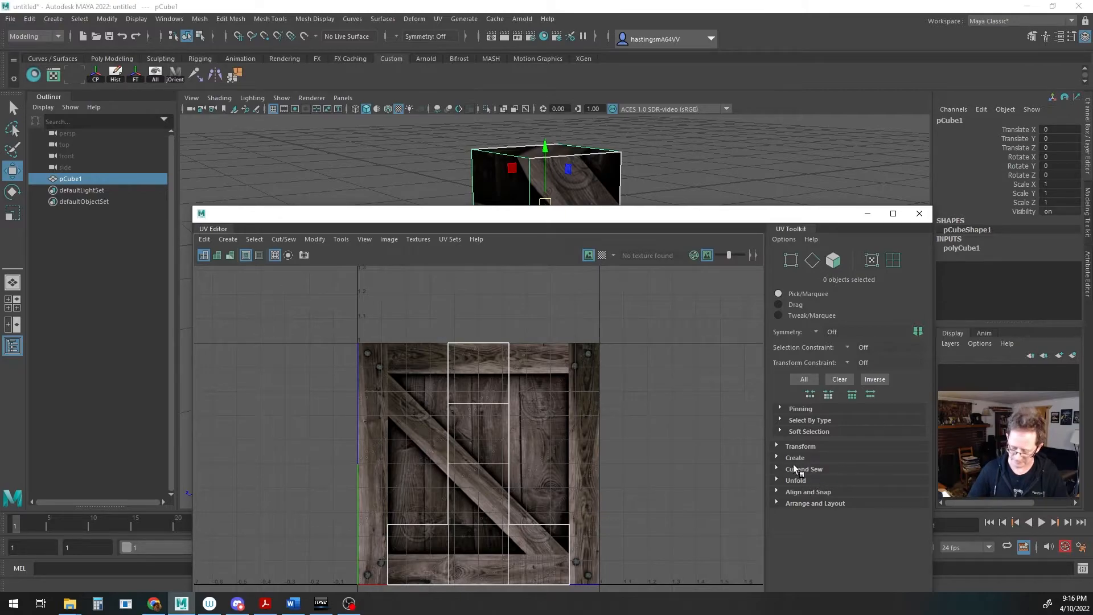
left_click(778, 458)
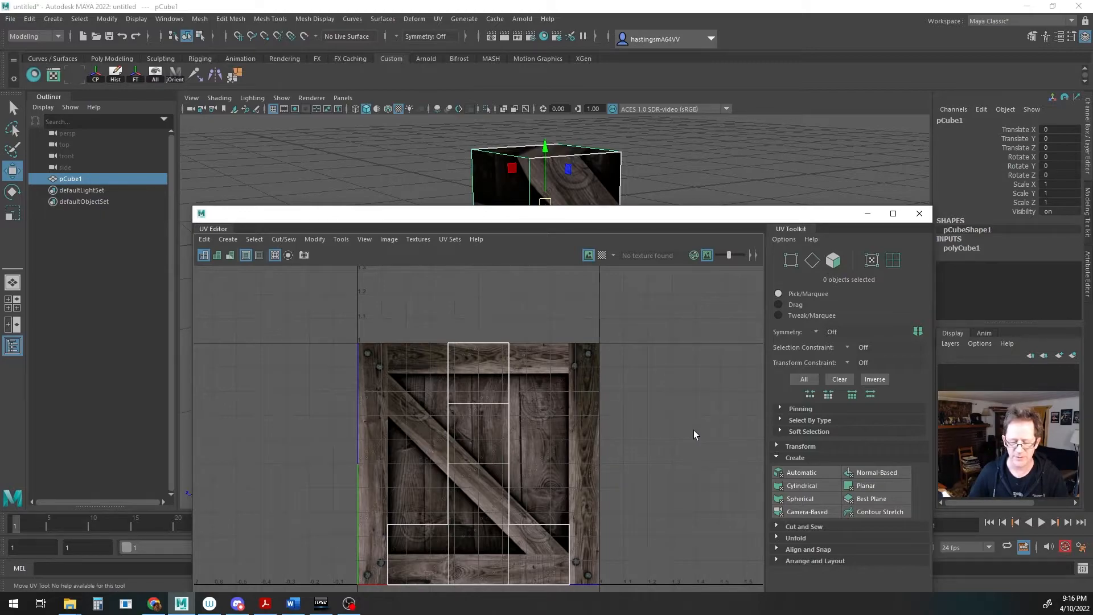
mouse_move(662, 209)
left_mouse_down()
mouse_move(730, 325)
mouse_move(673, 205)
left_mouse_up()
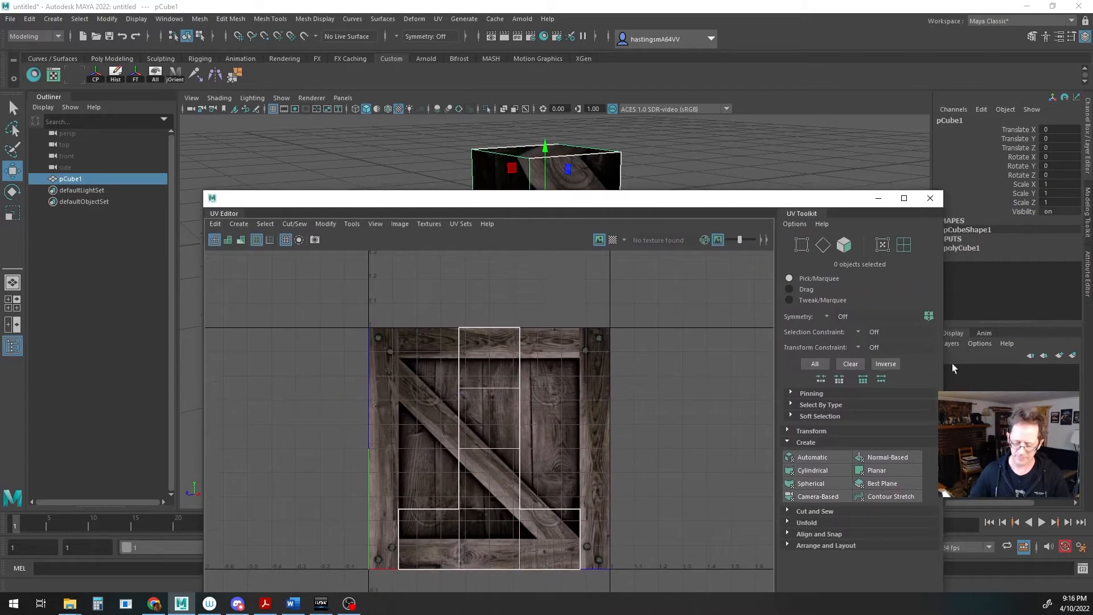
- Apply an Automatic UV projection to the cube, check it beside the UV Editor window, and clear the face selection
left_click(793, 464)
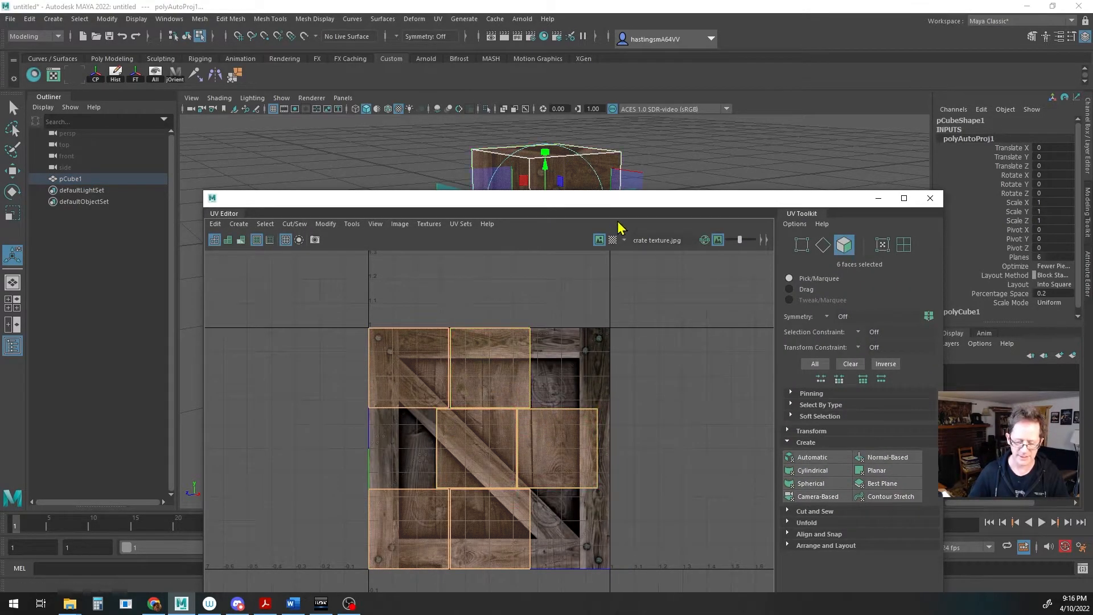
left_click_drag(627, 203, 647, 240)
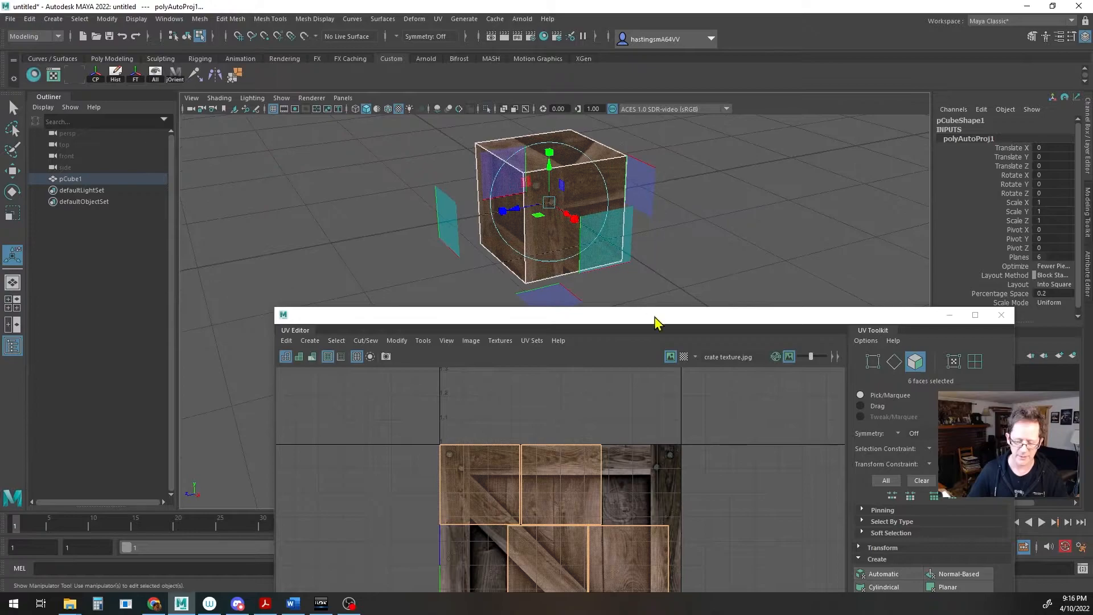
left_click_drag(655, 320, 607, 192)
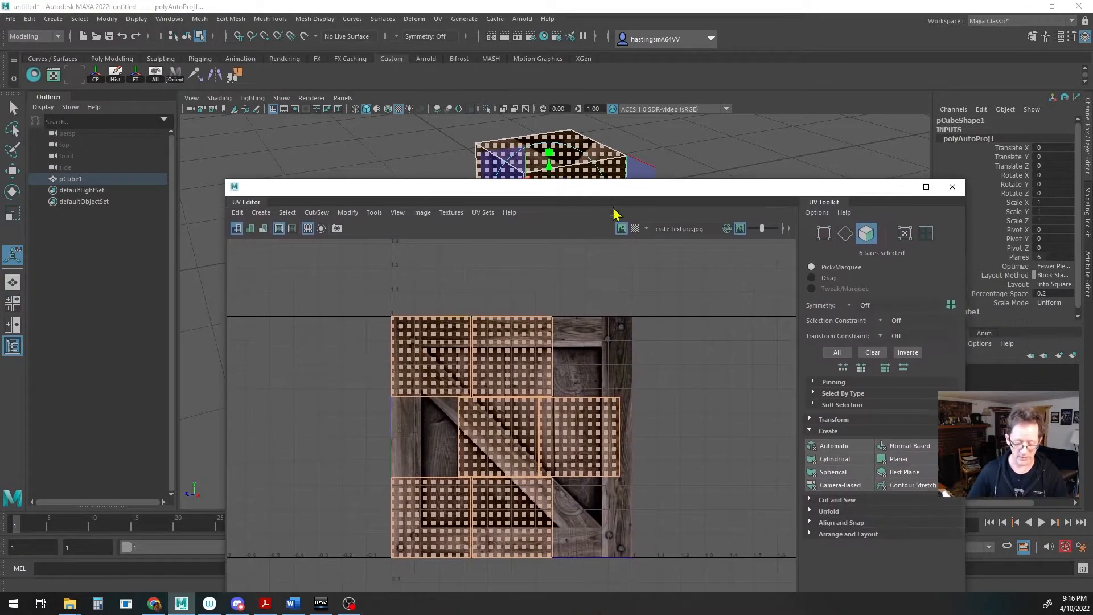
left_click(683, 373)
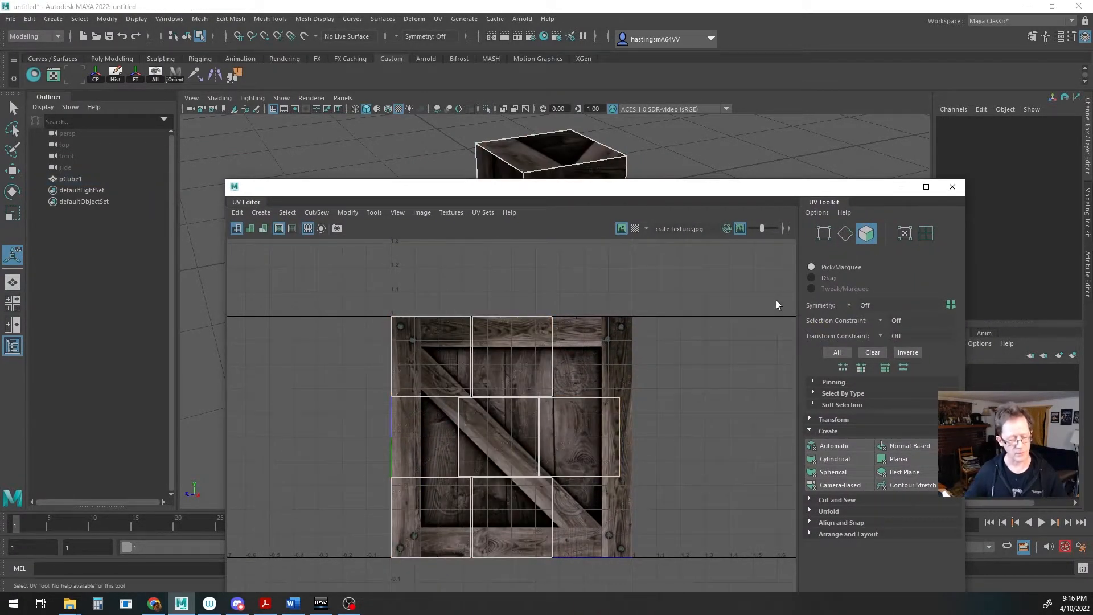
- Move the upper-left face's UV shell directly onto the neighbouring upper-middle shell
left_click(428, 364)
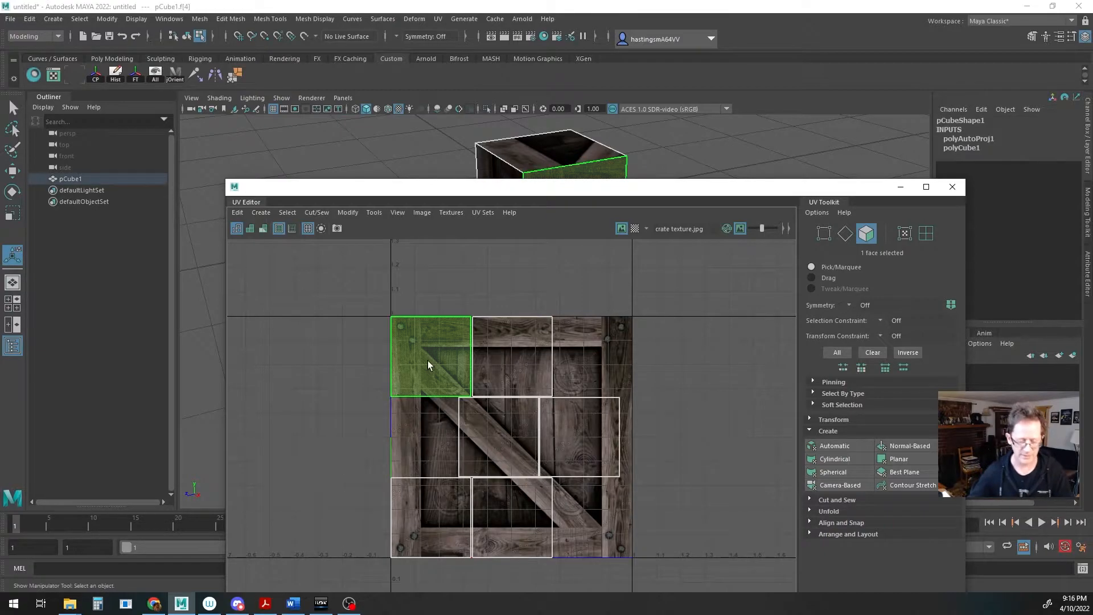
left_click(525, 357)
left_click(422, 358)
key("w")
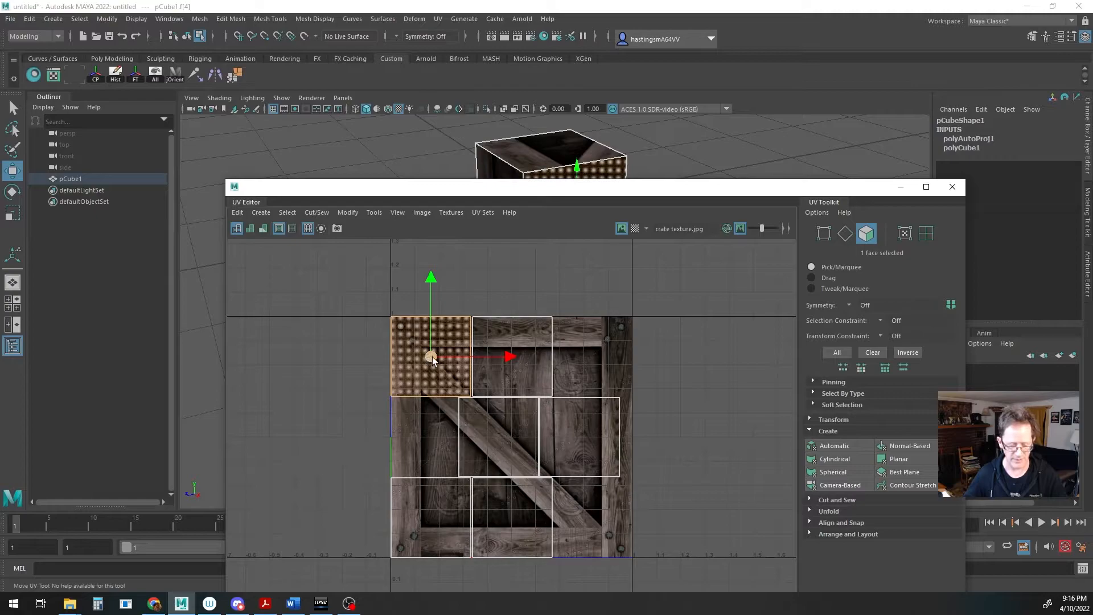
left_click_drag(431, 357, 512, 358)
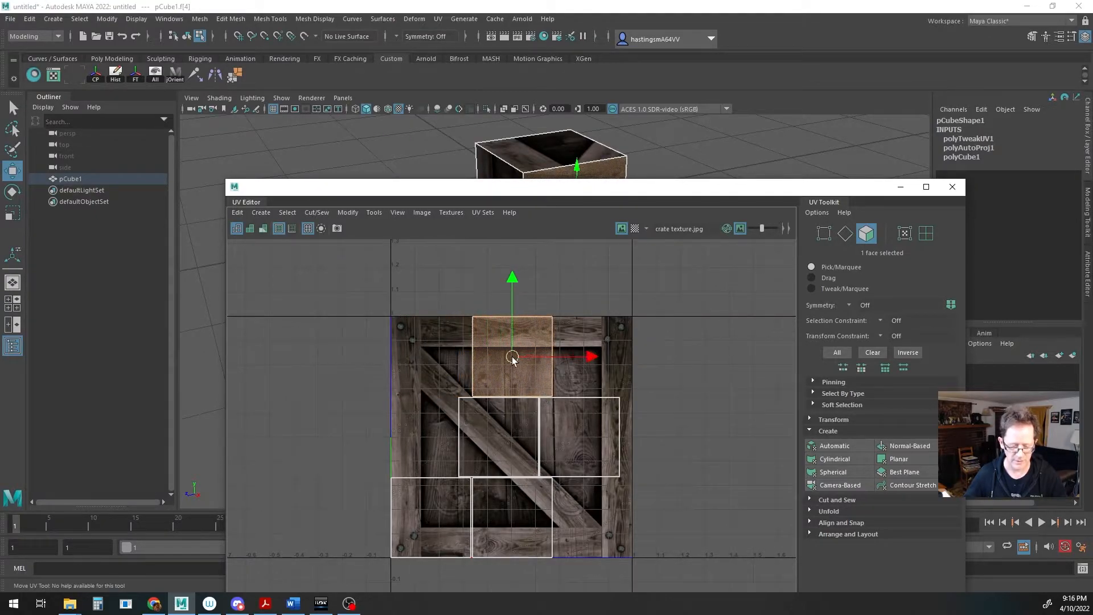
- Stack the remaining four face UV shells exactly on top of the upper-middle shell
left_click(496, 436)
left_click_drag(498, 443, 513, 362)
left_click(579, 443)
left_click_drag(579, 443, 514, 357)
left_click(512, 516)
left_click_drag(513, 516, 512, 362)
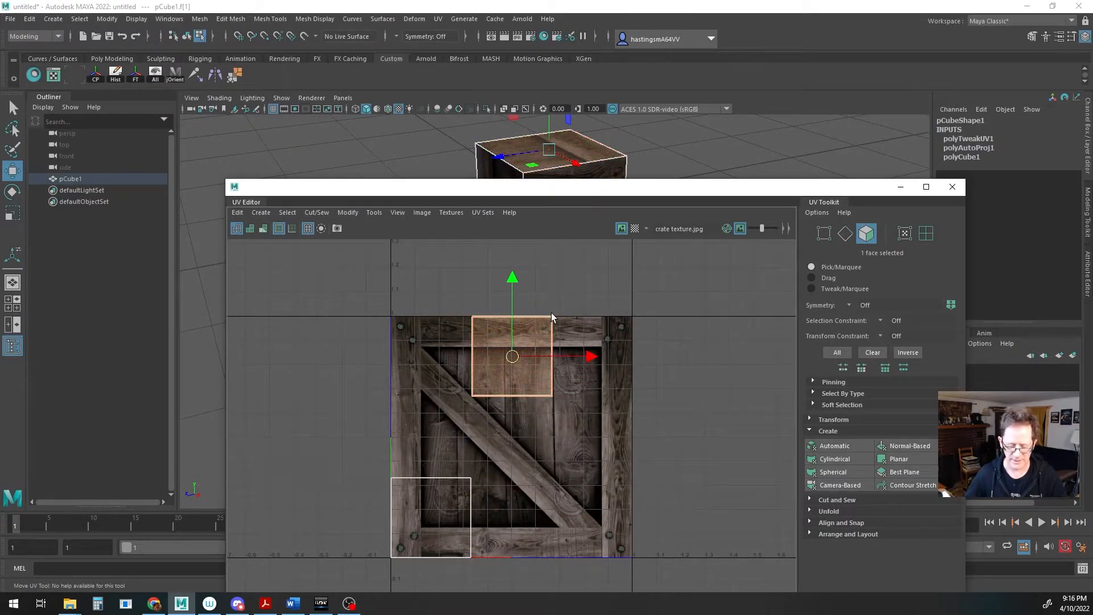
left_click(432, 523)
left_click_drag(432, 519, 513, 361)
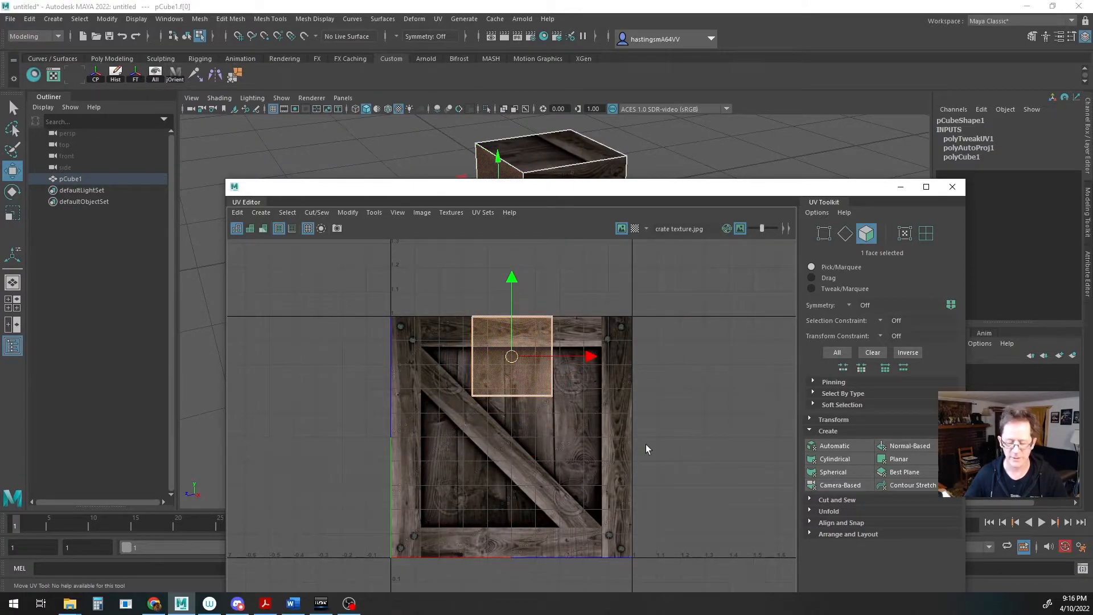
- Select all six stacked UV faces and move them together to the centre of the crate texture
left_click(662, 398)
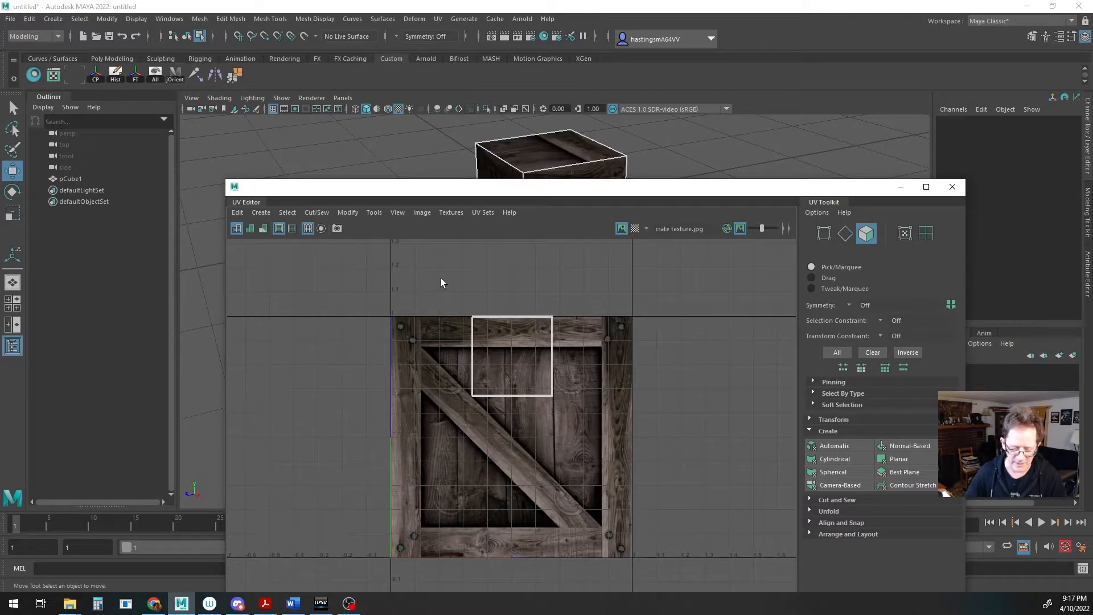
key("w")
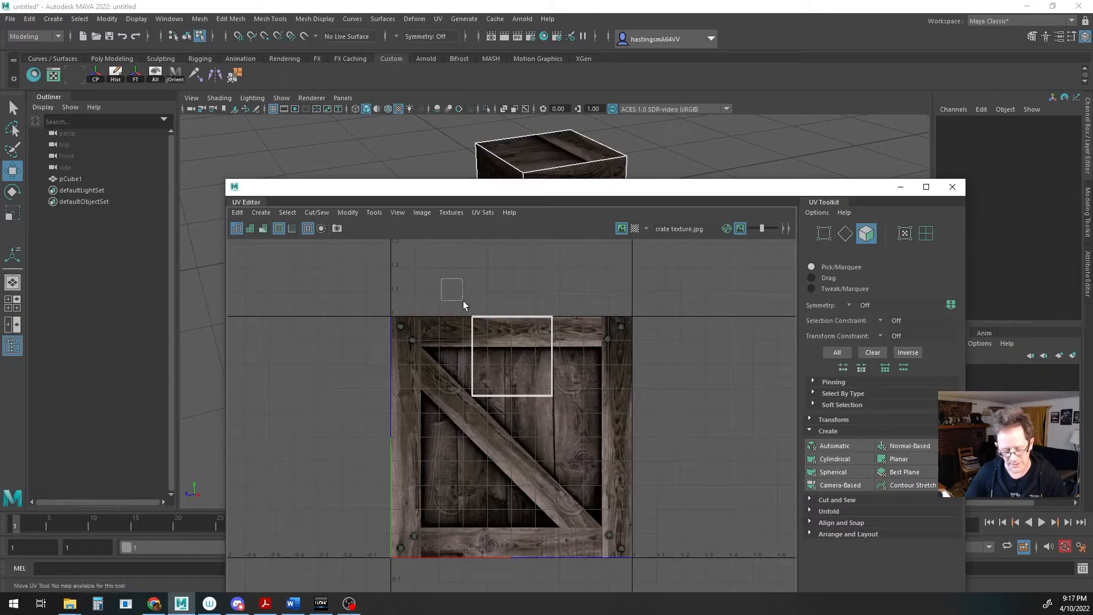
left_click_drag(504, 340, 590, 432)
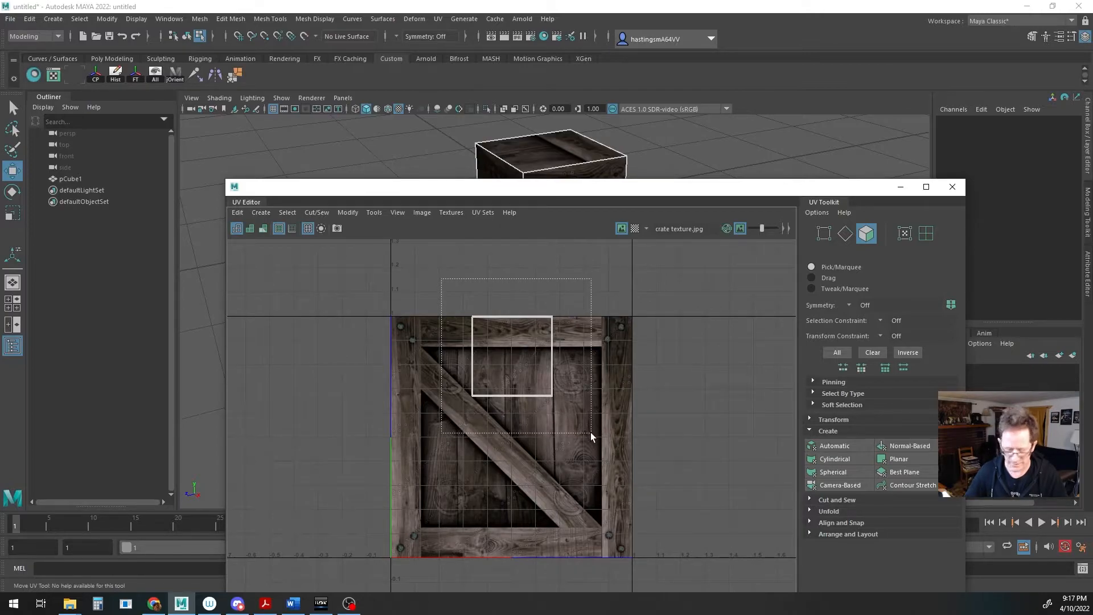
left_click_drag(590, 432, 590, 432)
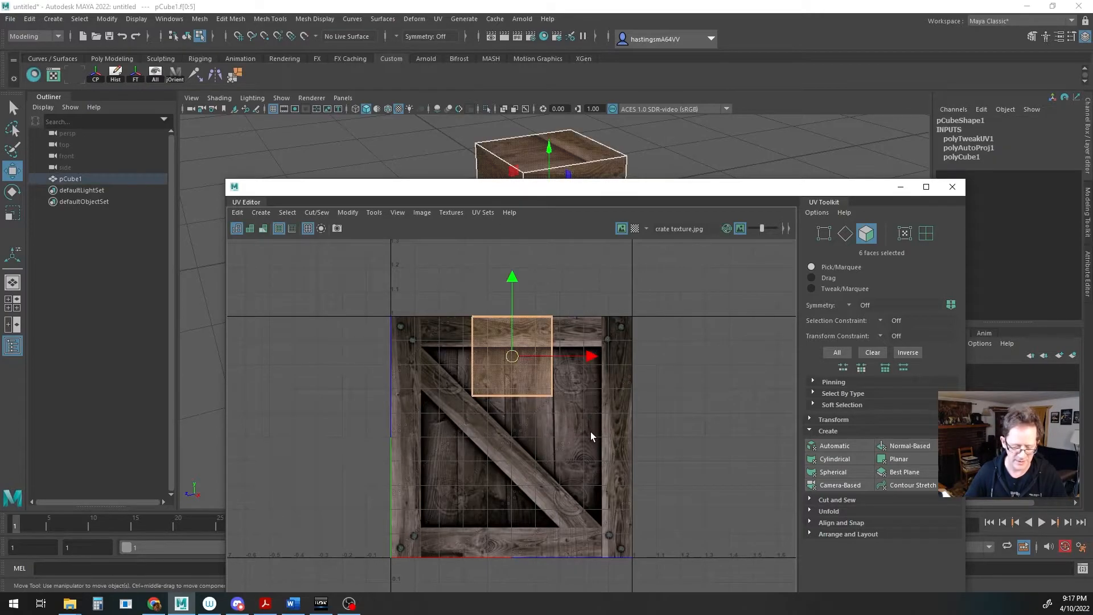
left_click_drag(513, 358, 512, 443)
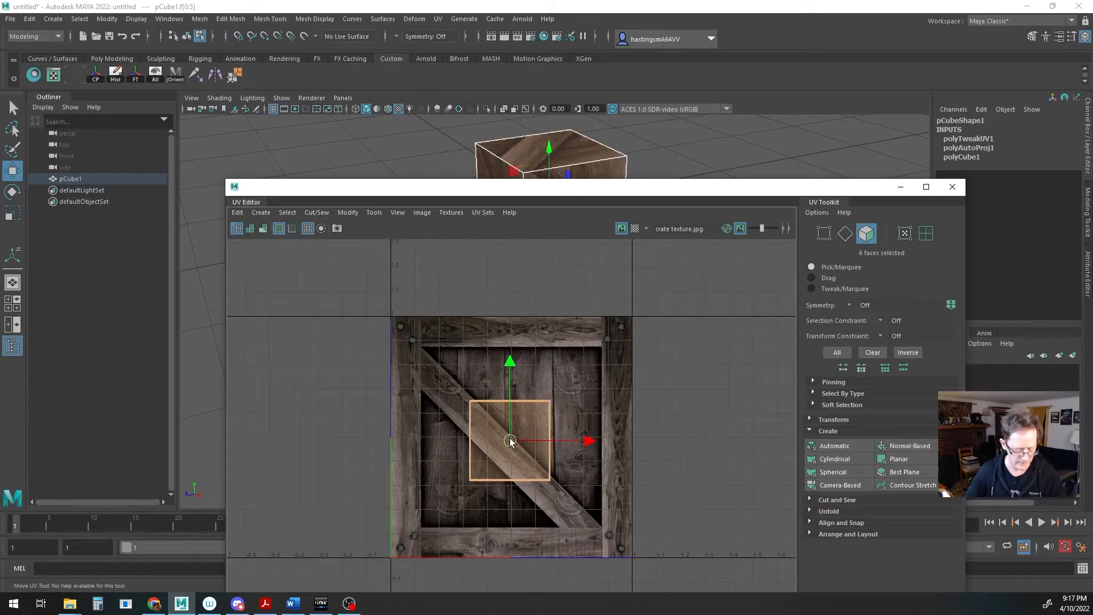
- Scale the stacked UV shells uniformly to fill the crate image, centre them on it, and clear the selection
key("r")
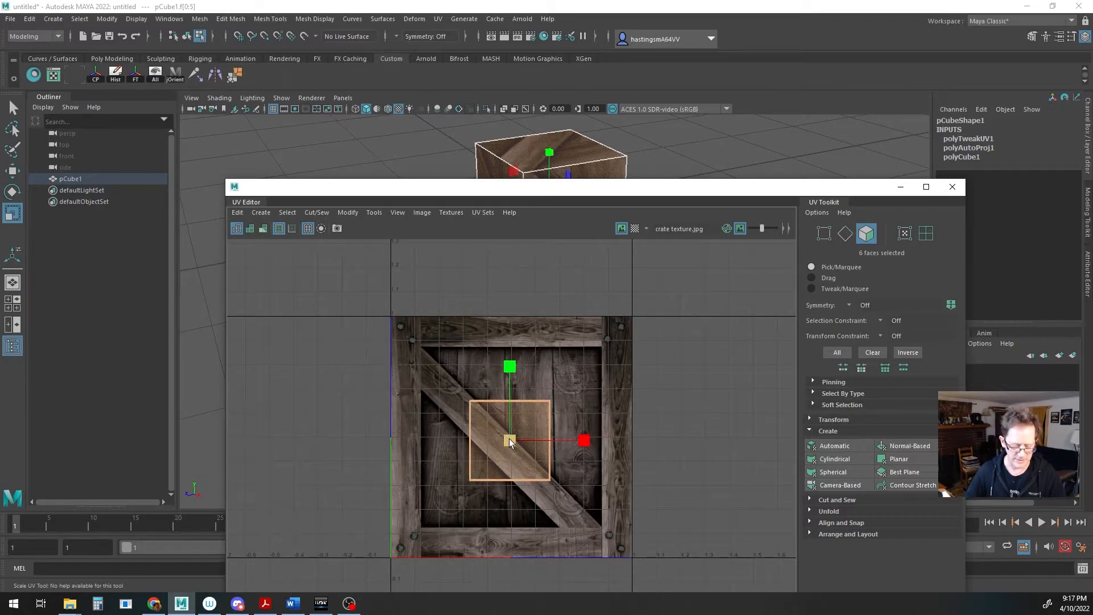
left_click_drag(511, 443, 656, 279)
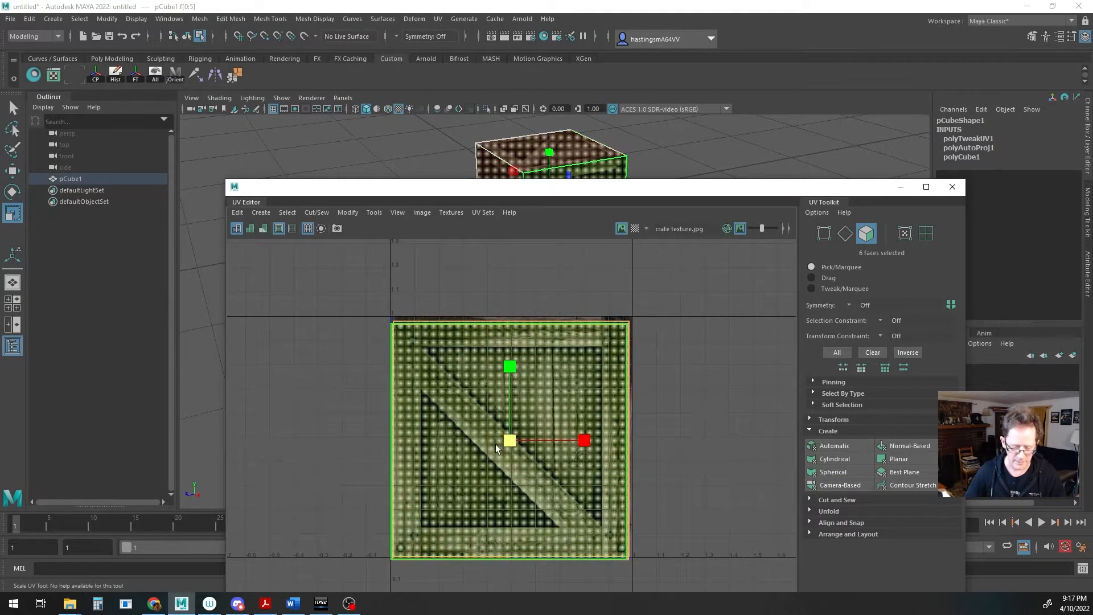
key("w")
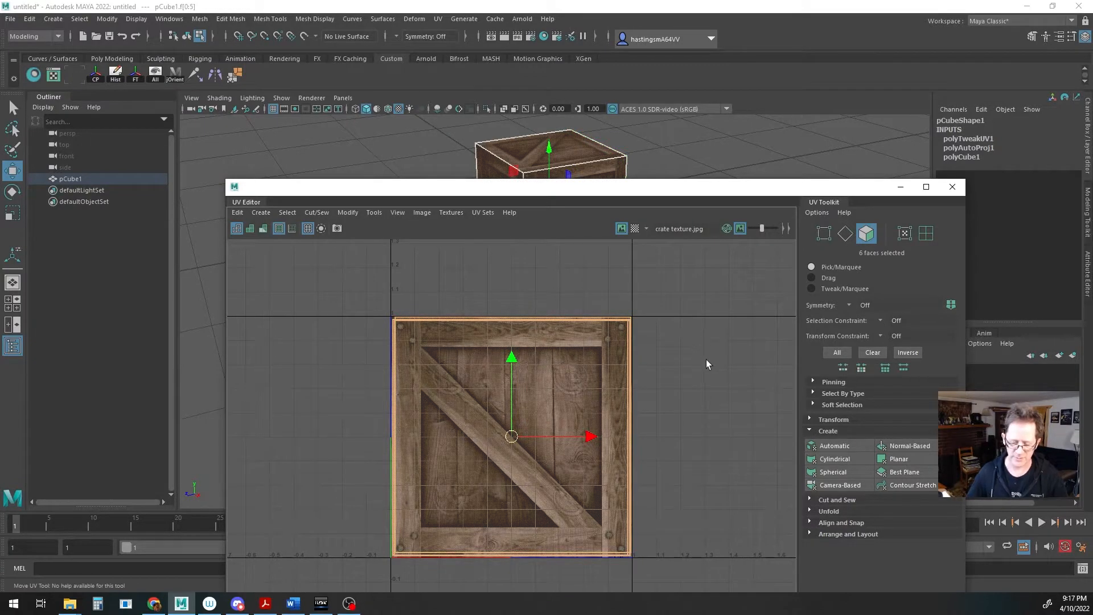
left_click(705, 380)
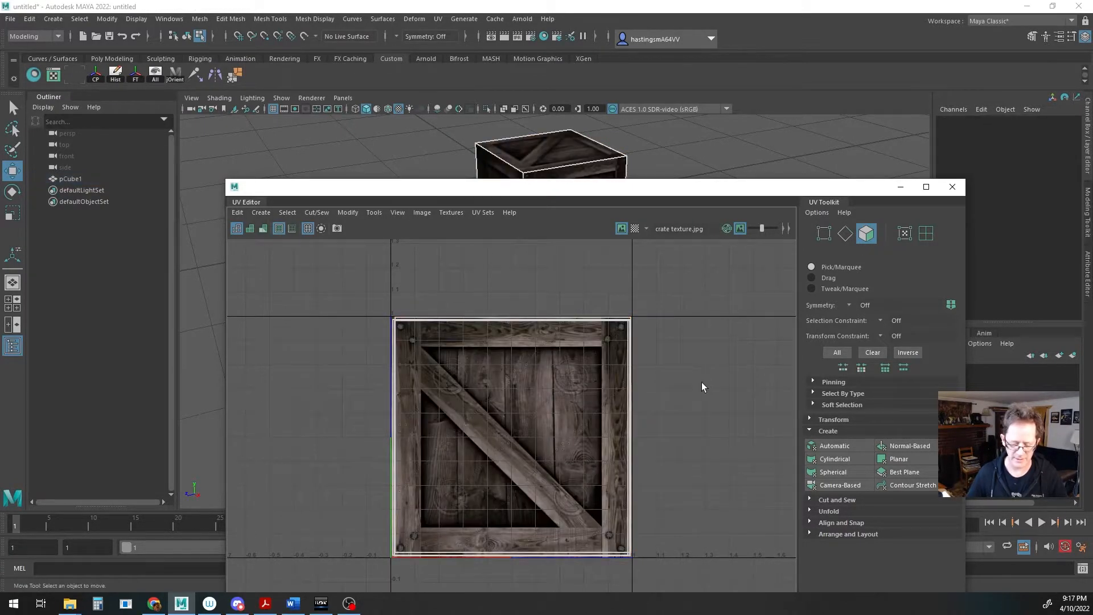
- Close the UV Editor and return the textured cube to object selection mode
left_click(952, 186)
mouse_move(634, 357)
left_mouse_down("alt")
mouse_move(543, 334)
mouse_move(583, 377)
mouse_move(621, 372)
left_mouse_up("alt")
right_click_drag(622, 372, 692, 392, "alt")
left_click_drag(691, 392, 716, 402, "alt")
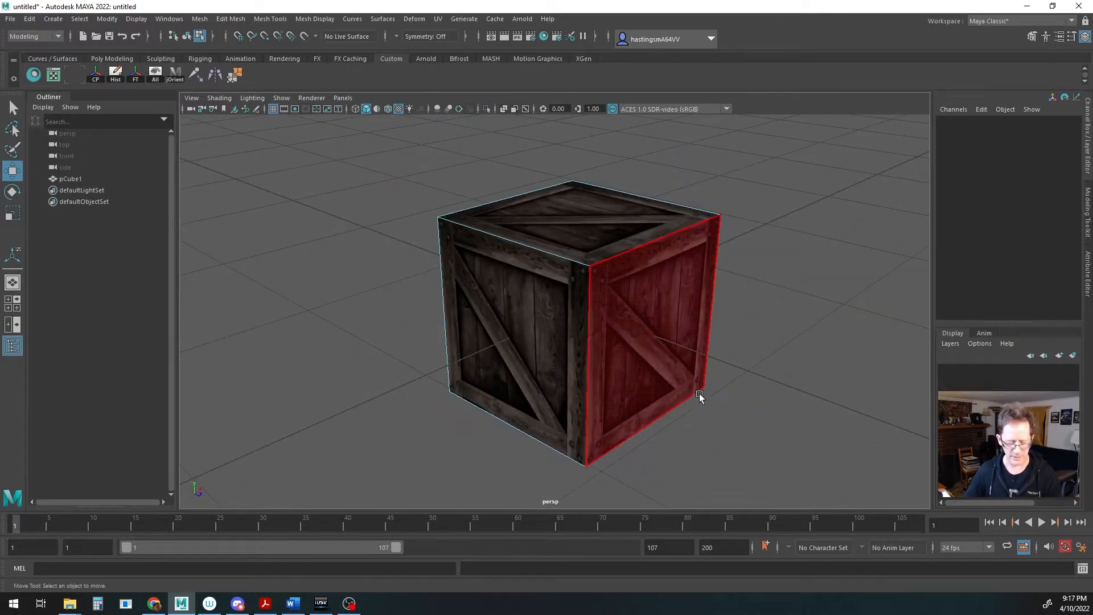
key("F8")
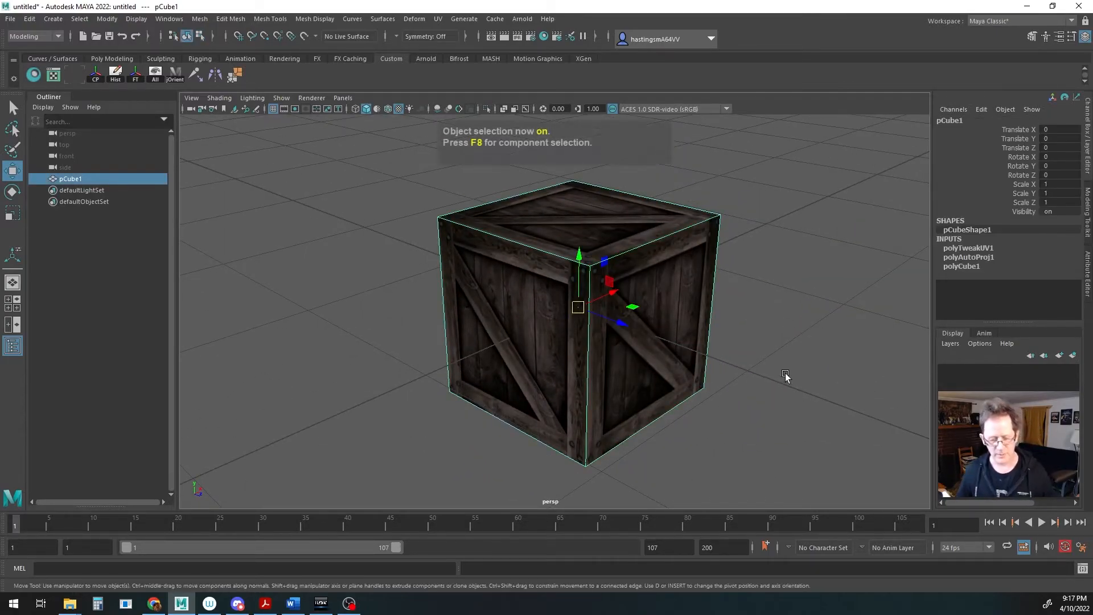
- Examine the crate texture on the cube's faces from several angles and distances
left_click_drag(766, 373, 667, 375, "alt")
middle_click_drag(666, 376, 651, 383, "alt")
left_click_drag(671, 380, 652, 363, "alt")
middle_click_drag(684, 373, 669, 366, "alt")
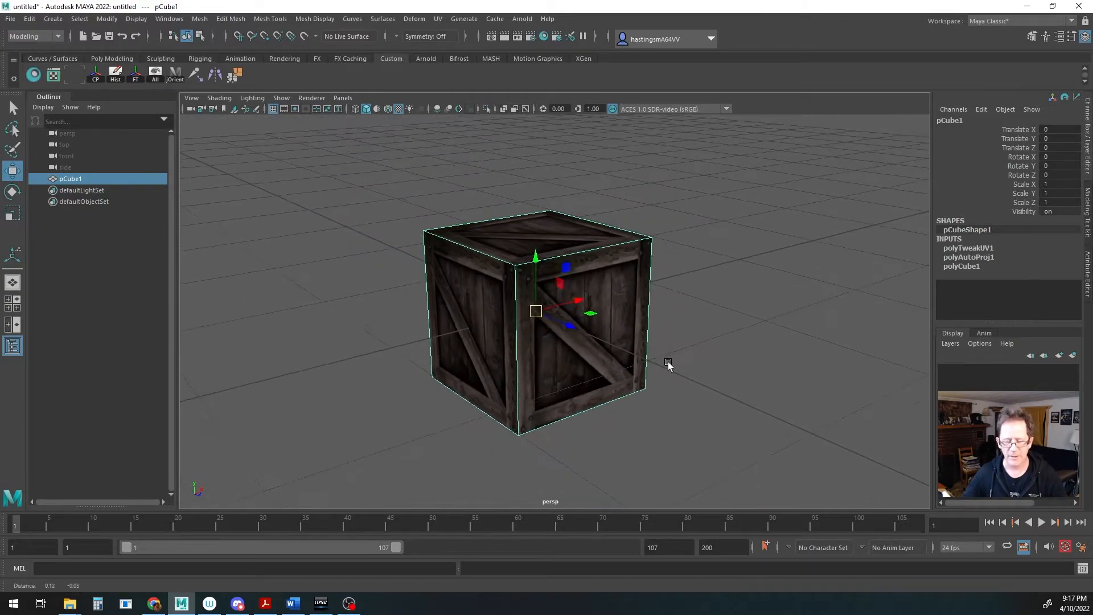
right_click_drag(668, 366, 658, 371, "alt")
left_click_drag(658, 371, 620, 373, "alt")
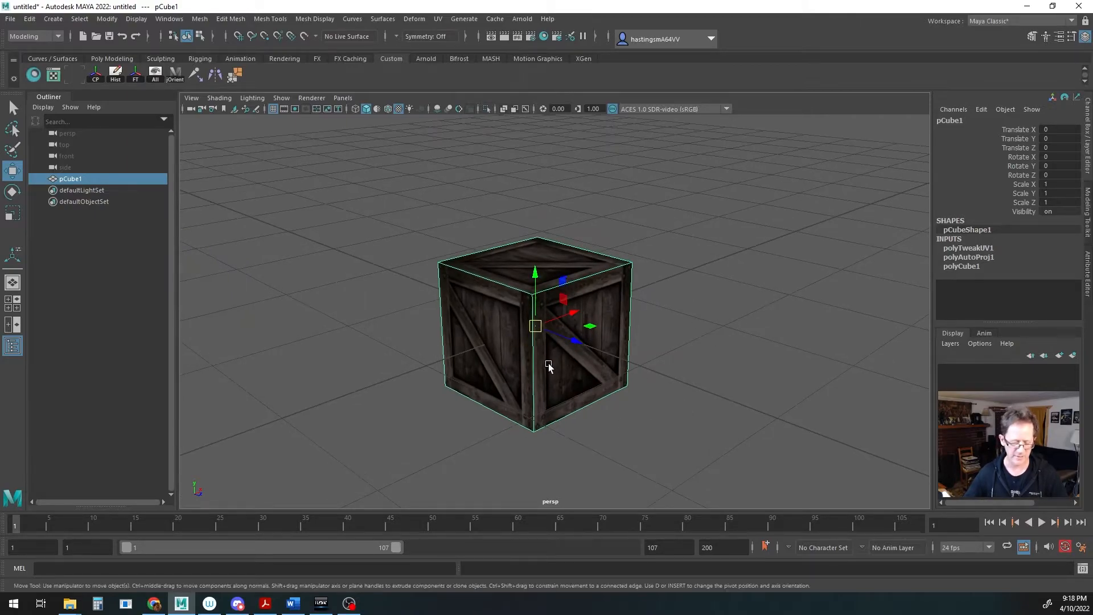
left_click_drag(625, 386, 446, 398, "alt")
right_click_drag(445, 398, 342, 348, "alt")
left_click_drag(341, 348, 571, 339, "alt")
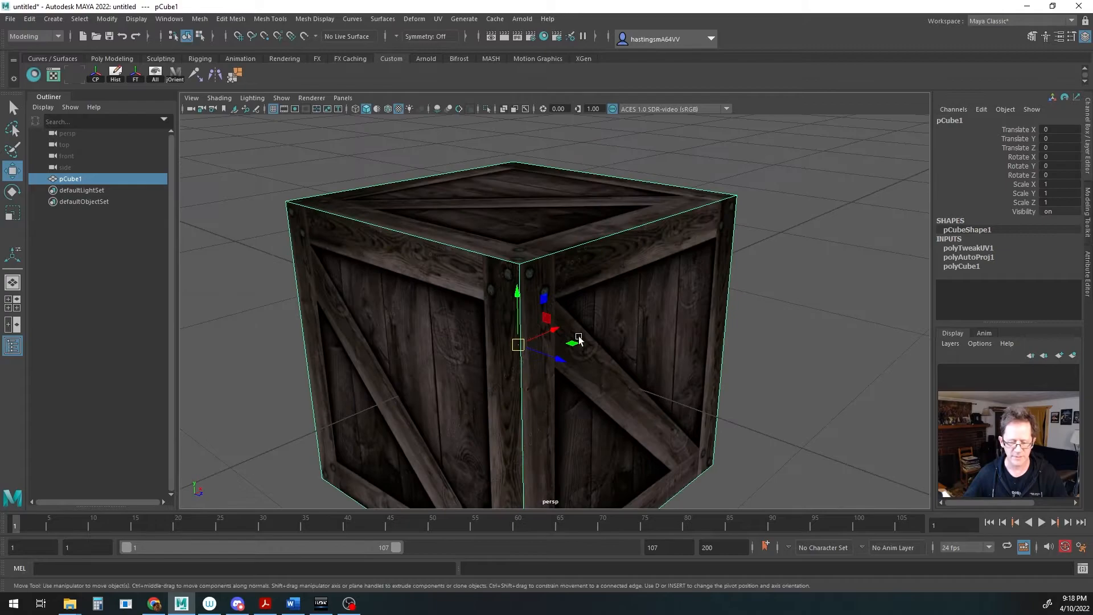
right_click_drag(571, 339, 511, 363, "alt")
left_click_drag(510, 363, 554, 353, "alt")
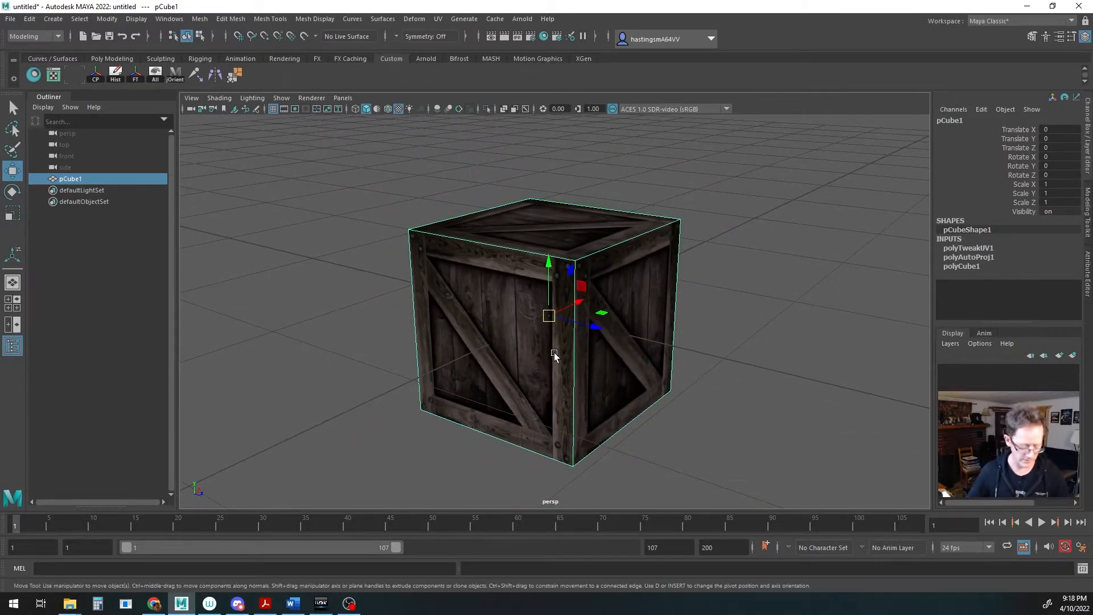
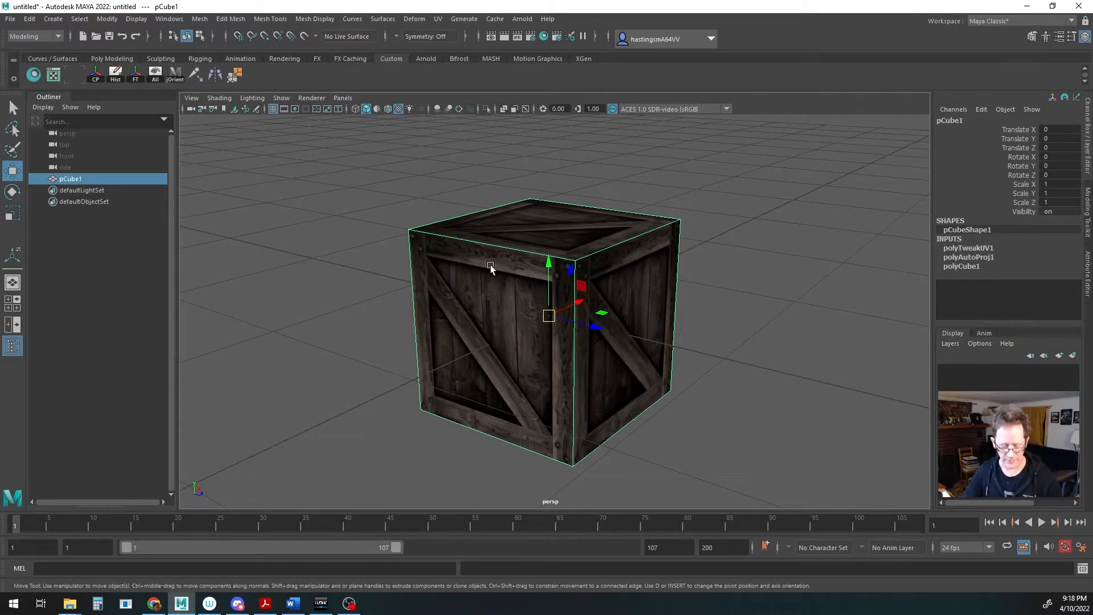
- Switch to vertex selection and select the single top corner vertex where the cube's two front-facing sides meet
key("F9")
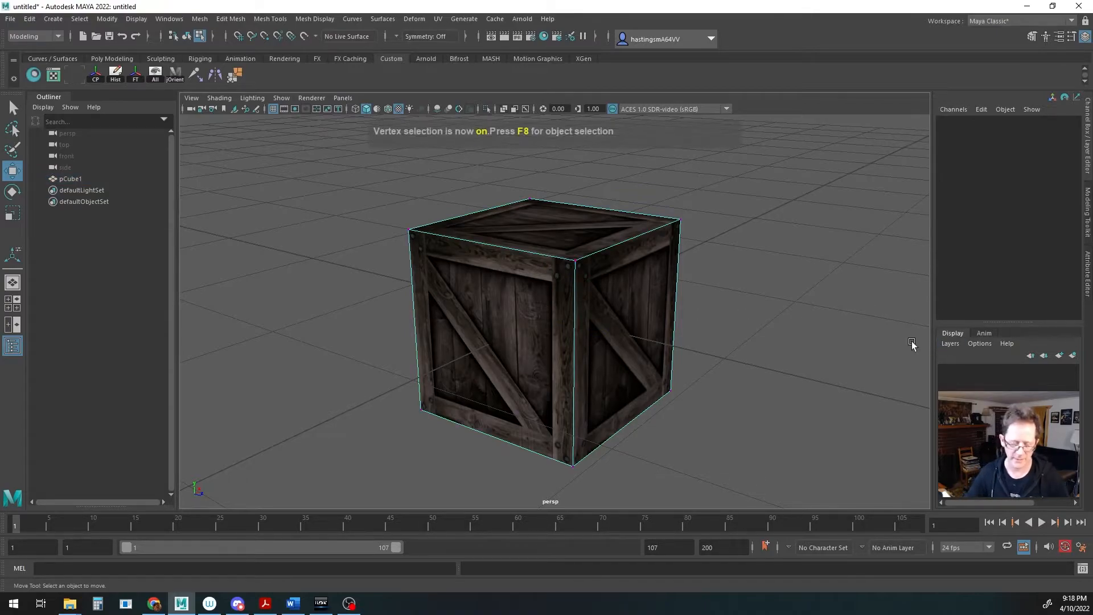
scroll(719, 354, "up", 1)
right_click_drag(719, 354, 822, 361, "alt")
middle_click_drag(823, 361, 760, 352, "alt")
left_click_drag(759, 352, 790, 349, "alt")
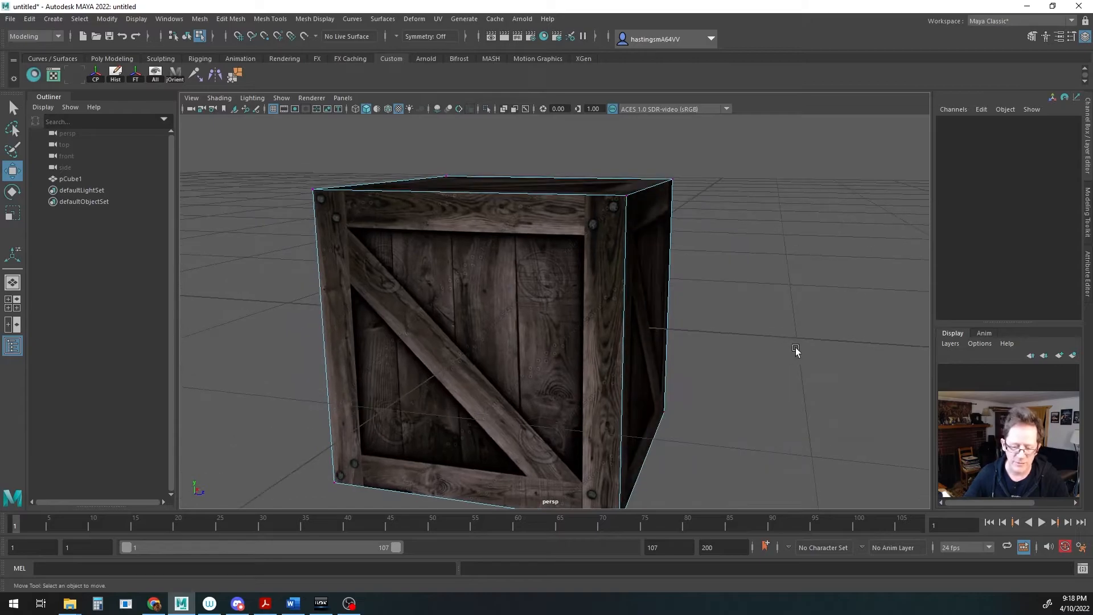
middle_click_drag(678, 259, 623, 303, "alt")
right_click_drag(622, 303, 749, 278, "alt")
middle_click_drag(749, 278, 752, 287, "alt")
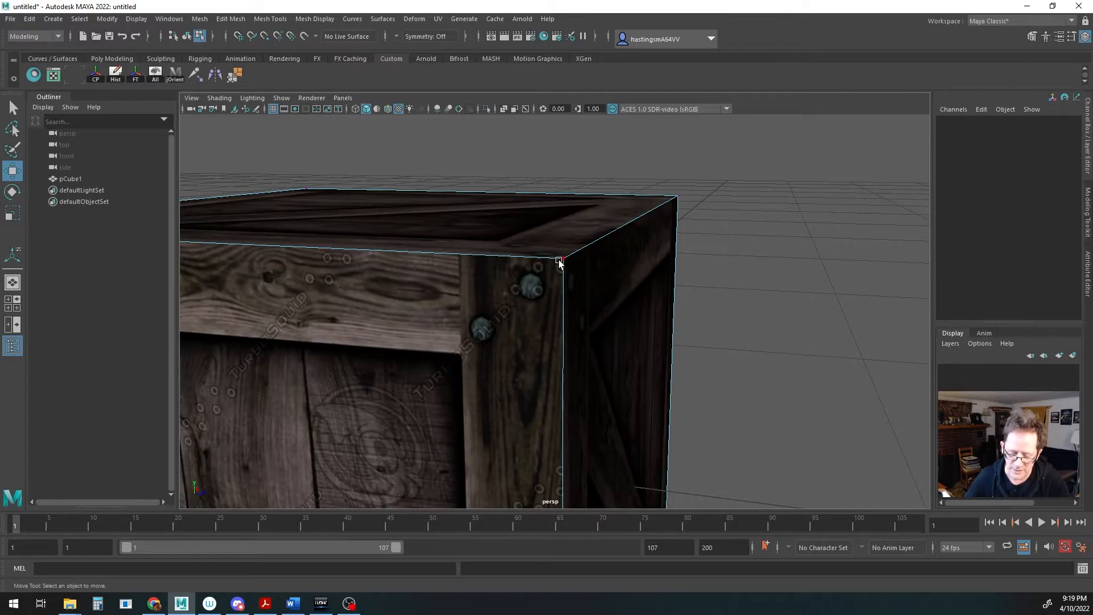
right_click_drag(742, 292, 495, 294, "alt")
mouse_move(675, 308)
left_mouse_down("alt")
mouse_move(511, 303)
mouse_move(685, 306)
left_mouse_up("alt")
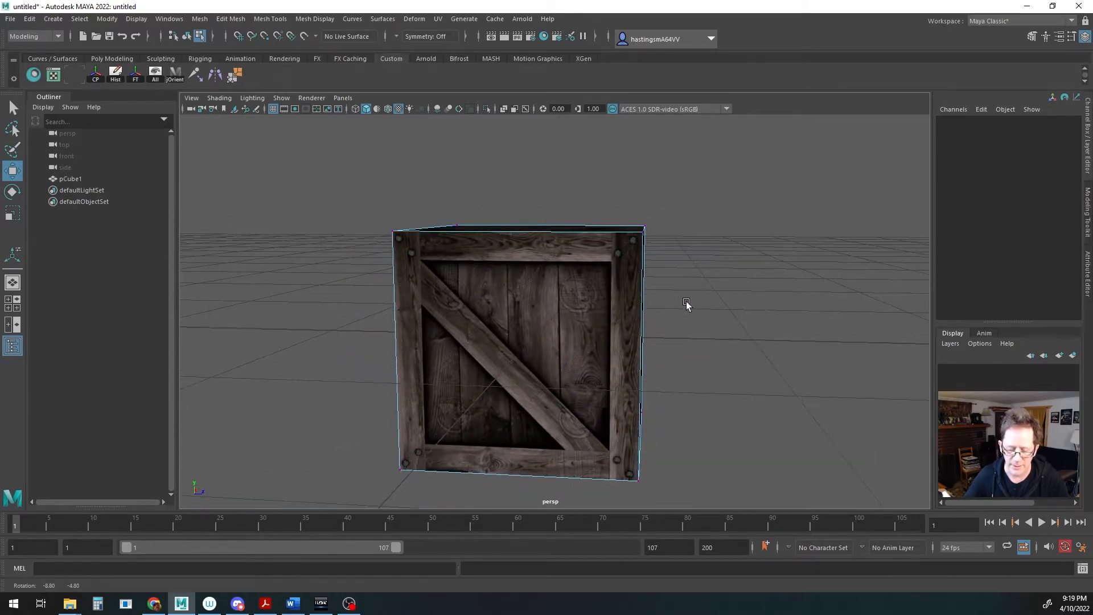
left_click_drag(610, 185, 664, 322)
left_click(628, 241)
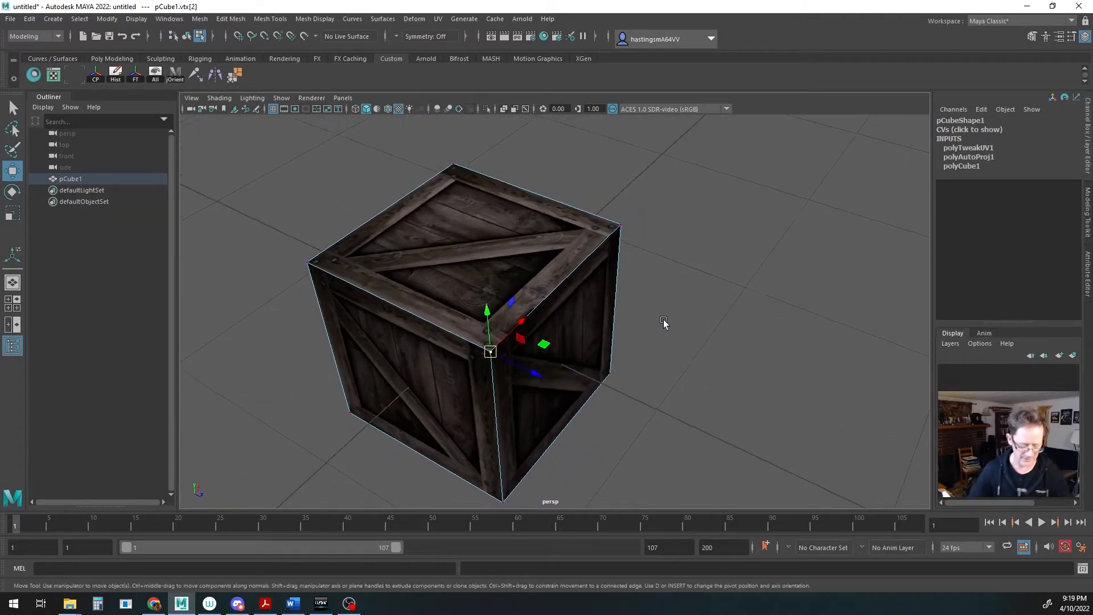
- Try moving the selected top corner vertex with the Move tool
middle_click_drag(635, 359, 665, 324, "alt")
left_click_drag(561, 315, 626, 424)
mouse_move(572, 335)
left_mouse_down()
mouse_move(860, 316)
mouse_move(928, 335)
mouse_move(618, 322)
mouse_move(704, 500)
mouse_move(664, 480)
mouse_move(556, 298)
mouse_move(955, 225)
mouse_move(969, 207)
mouse_move(576, 307)
mouse_move(762, 207)
mouse_move(549, 236)
mouse_move(573, 324)
left_mouse_up()
left_click_drag(661, 384, 634, 357, "alt")
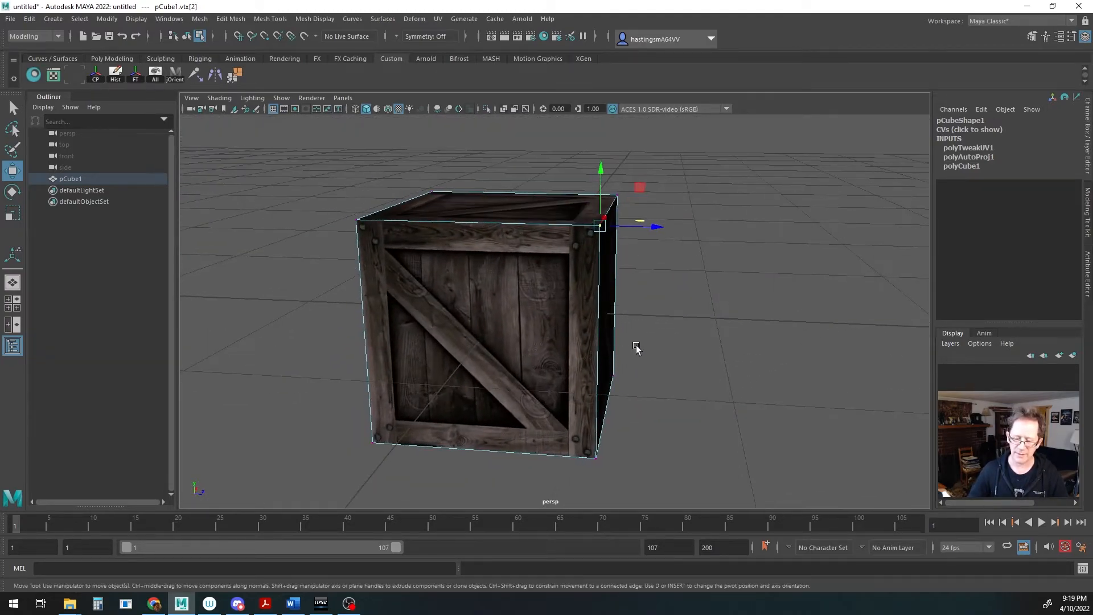
- Select both vertices at the ends of one top edge of the cube with the Select tool
key("q")
left_click_drag(577, 176, 575, 212, "alt")
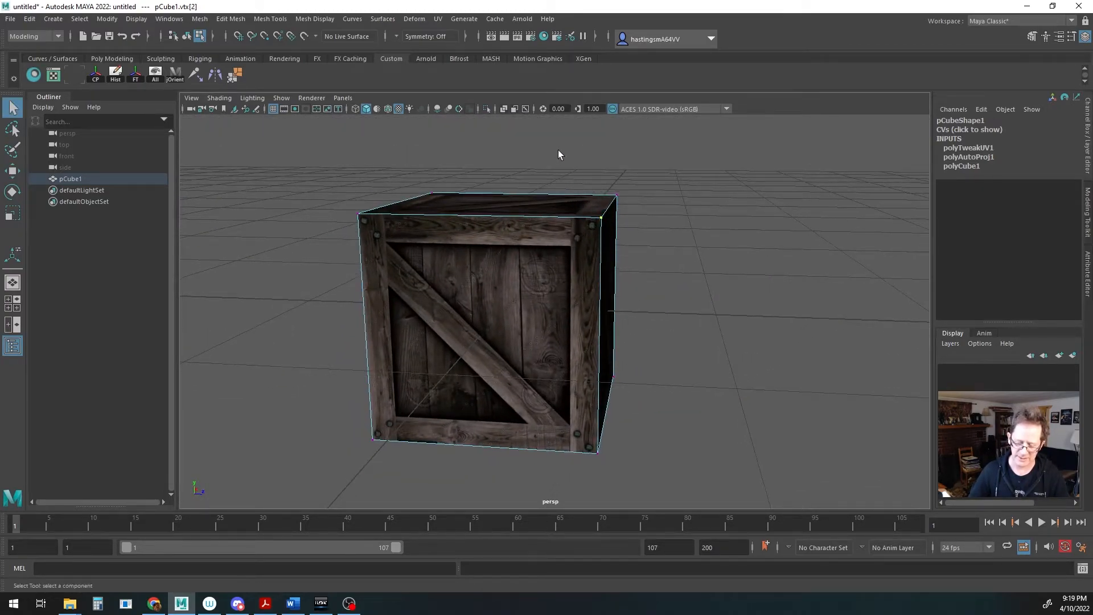
left_click_drag(616, 279, 639, 317, "alt")
middle_click_drag(639, 317, 666, 317, "alt")
right_click_drag(666, 317, 542, 312, "alt")
left_click_drag(541, 312, 574, 320, "alt")
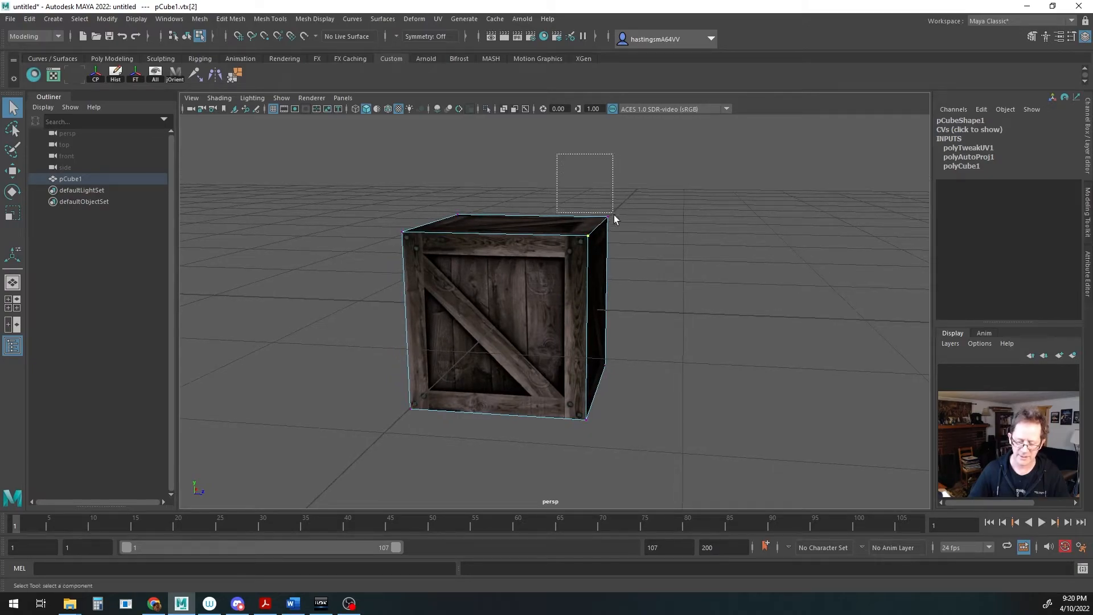
left_click_drag(653, 271, 636, 340)
- Try moving and rotating the two selected top vertices, and undo the changes
key("w")
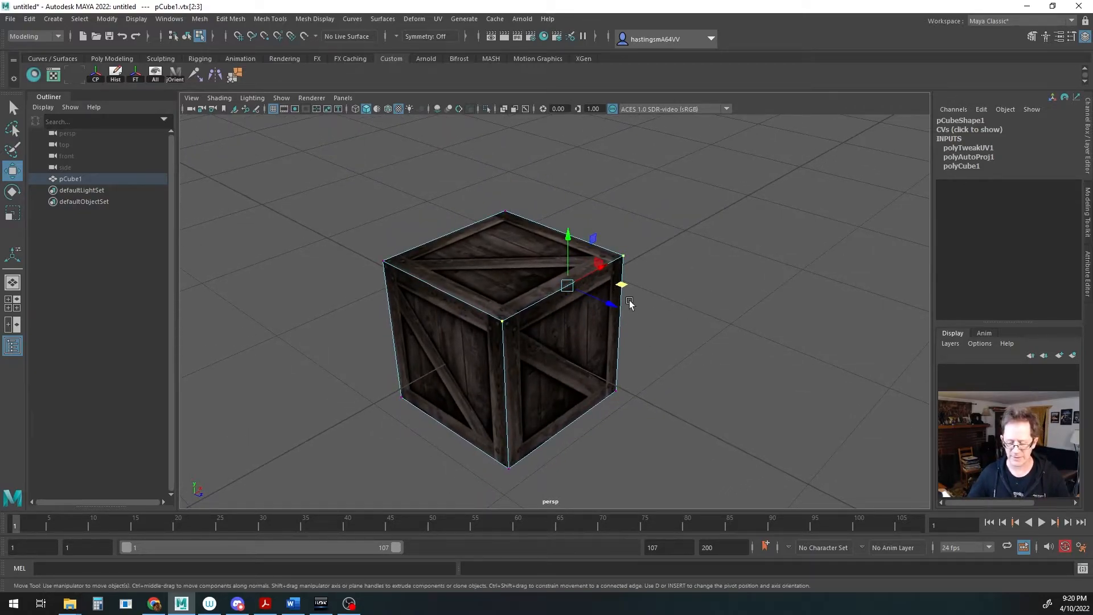
left_click_drag(619, 317, 557, 285)
key("e")
key("ctrl+z")
key("r")
key("w")
left_click_drag(659, 336, 586, 335, "alt")
key("ctrl+z")
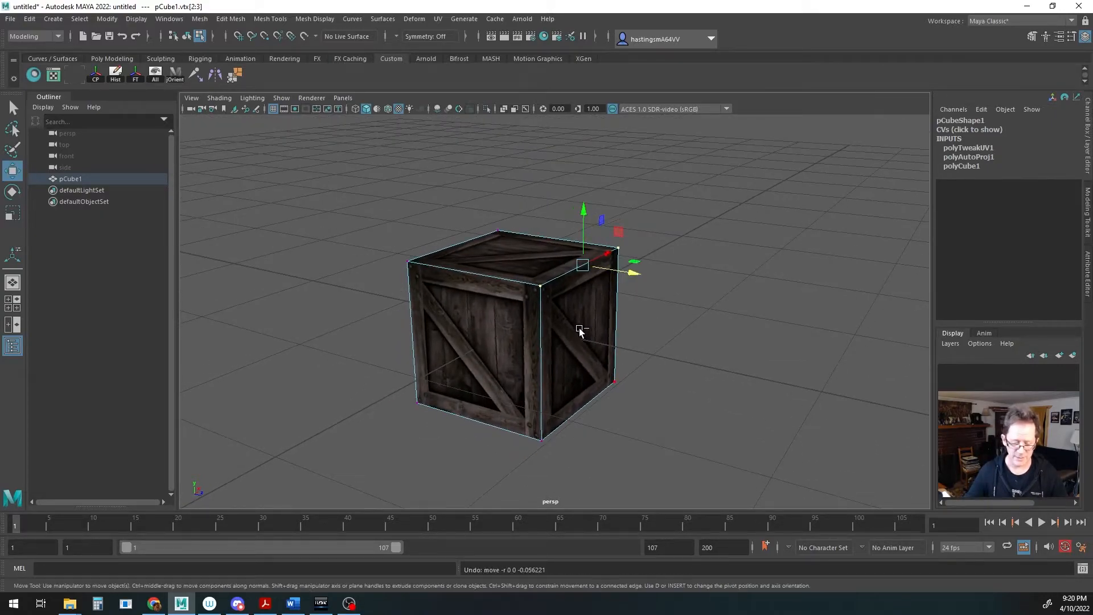
- Switch to edge selection and select the single top edge above the cube's right-hand side face
left_click_drag(578, 329, 564, 368, "alt")
key("F10")
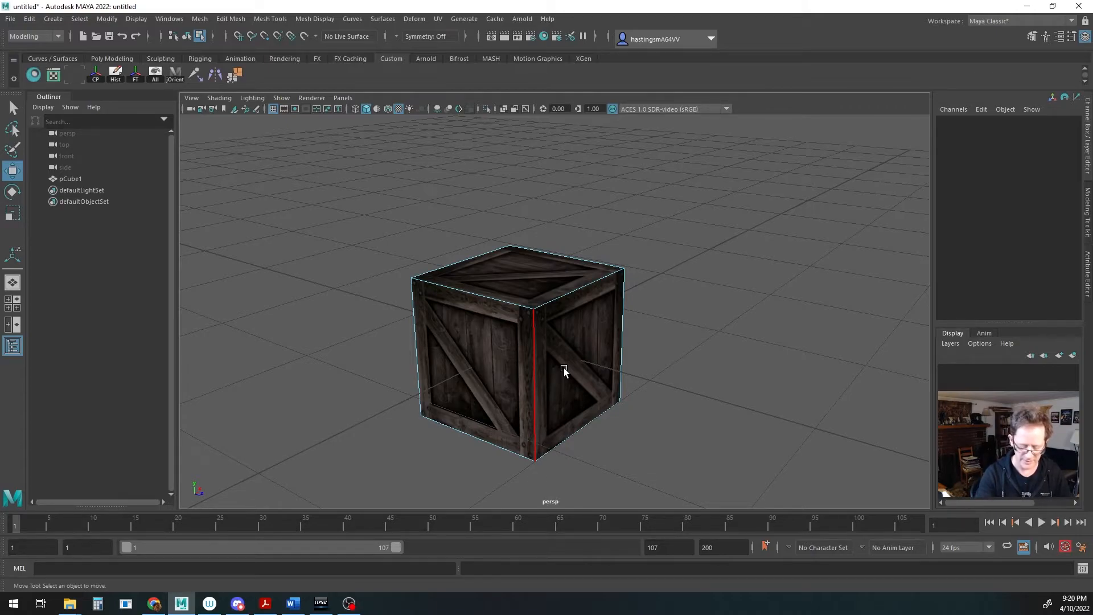
mouse_move(564, 367)
left_mouse_down("alt")
mouse_move(570, 350)
mouse_move(582, 369)
mouse_move(613, 362)
mouse_move(524, 310)
mouse_move(541, 302)
mouse_move(611, 371)
mouse_move(583, 358)
left_mouse_up("alt")
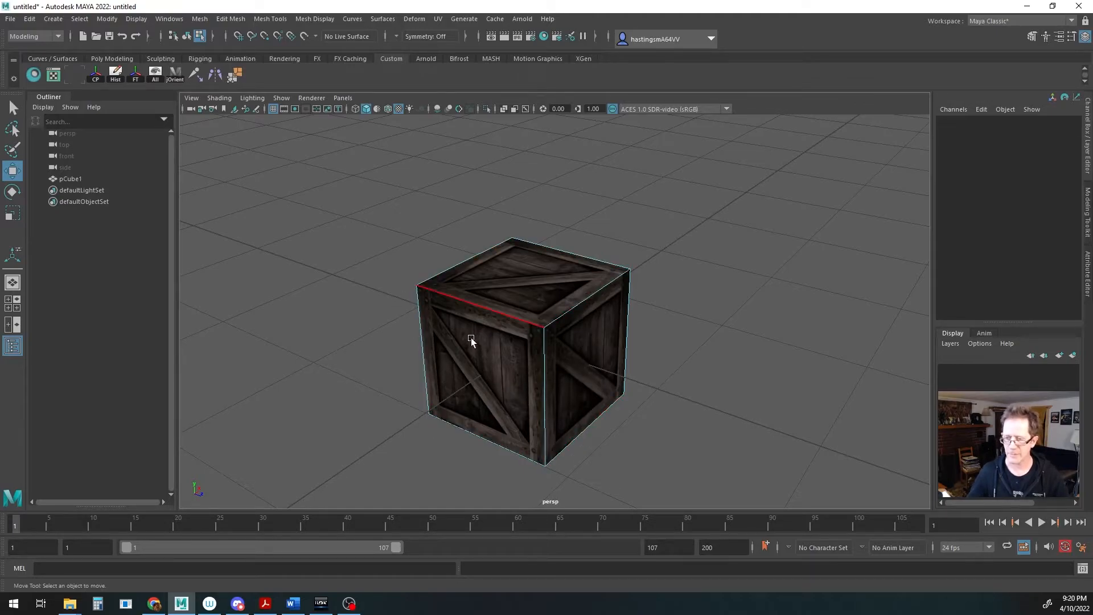
left_click(589, 299)
left_click_drag(588, 299, 536, 362, "alt")
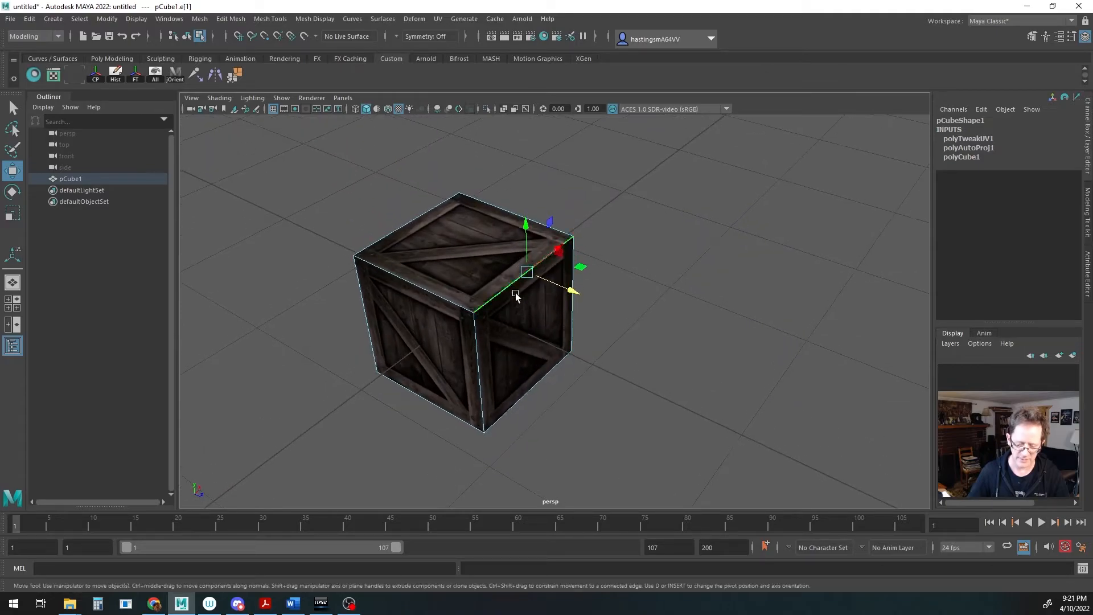
- Try moving and scaling the selected top edge, and undo the changes
left_click_drag(565, 289, 563, 256)
left_click_drag(516, 228, 562, 255)
key("r")
left_click_drag(558, 328, 600, 326, "alt")
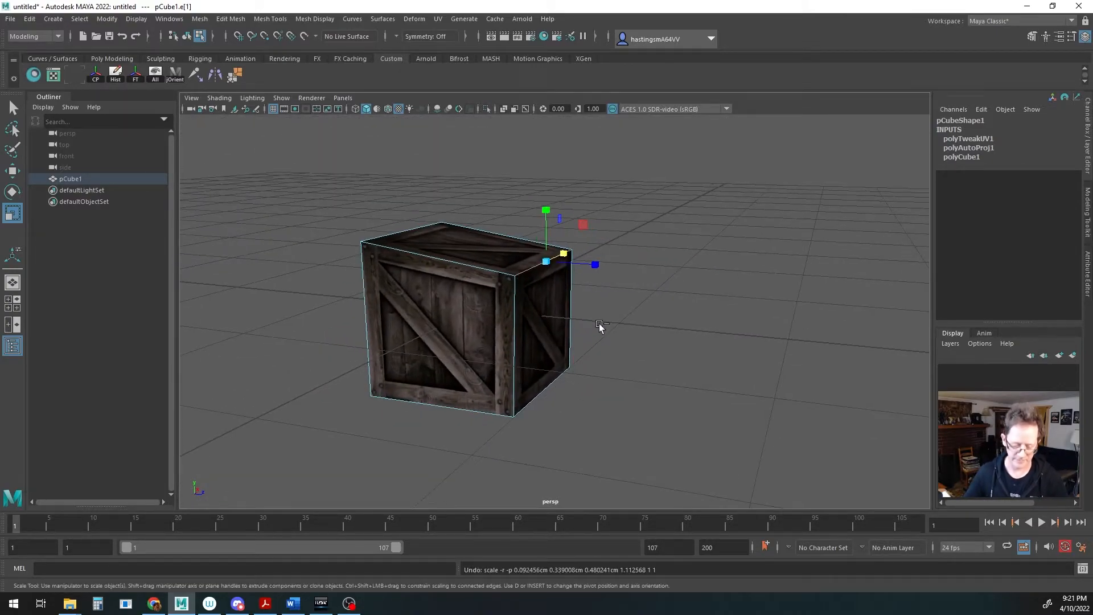
key("ctrl+z")
left_click_drag(649, 289, 611, 352, "alt")
left_click_drag(509, 323, 572, 337, "alt")
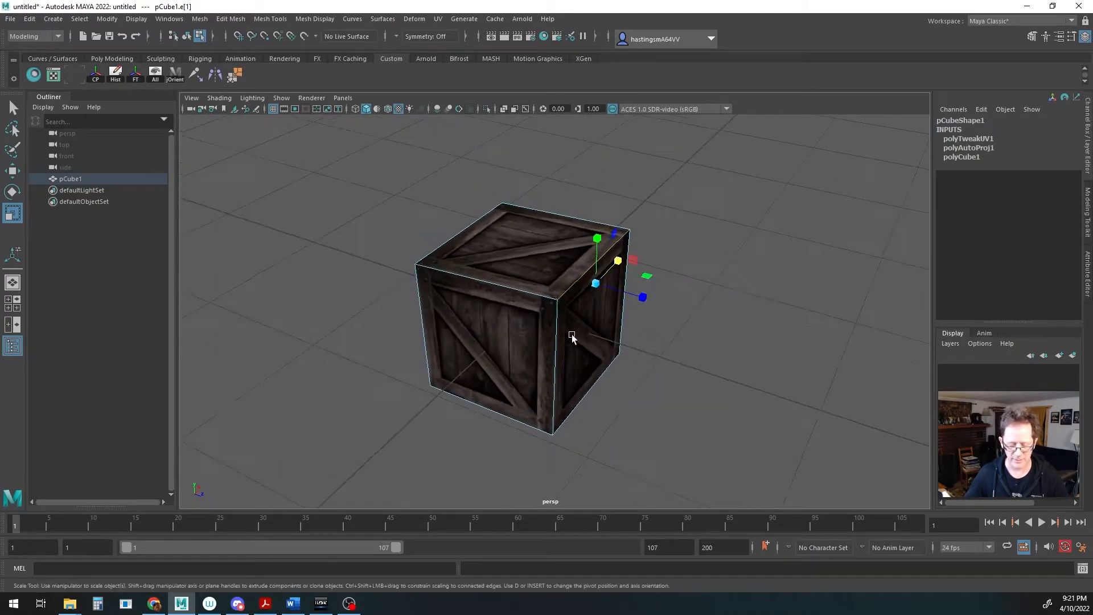
- Select adjoining edges along the cube's top and try moving them together
double_click(494, 282)
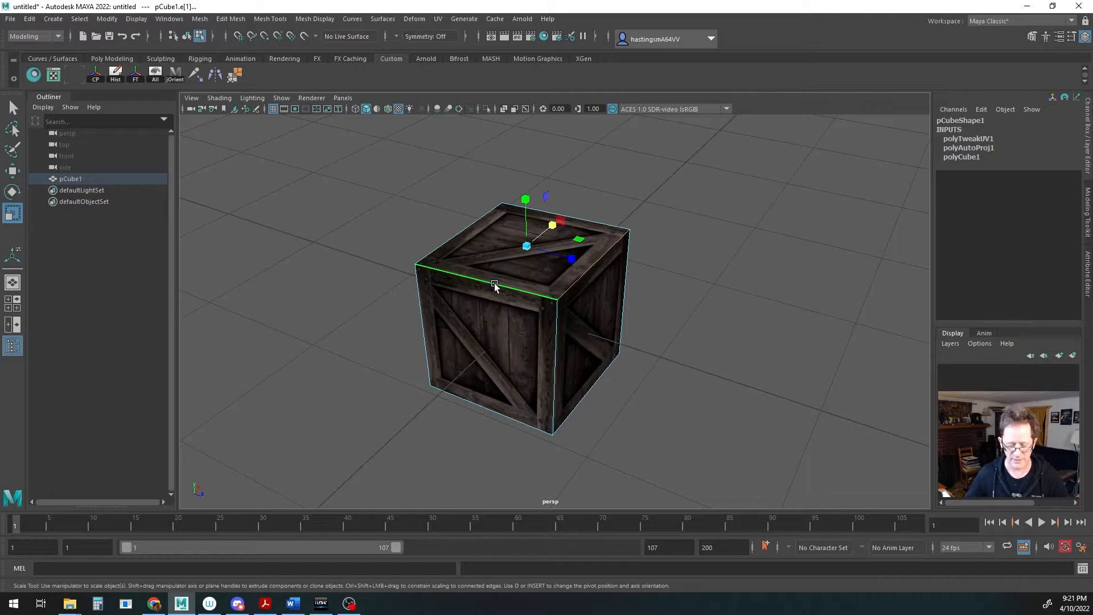
left_click(592, 268)
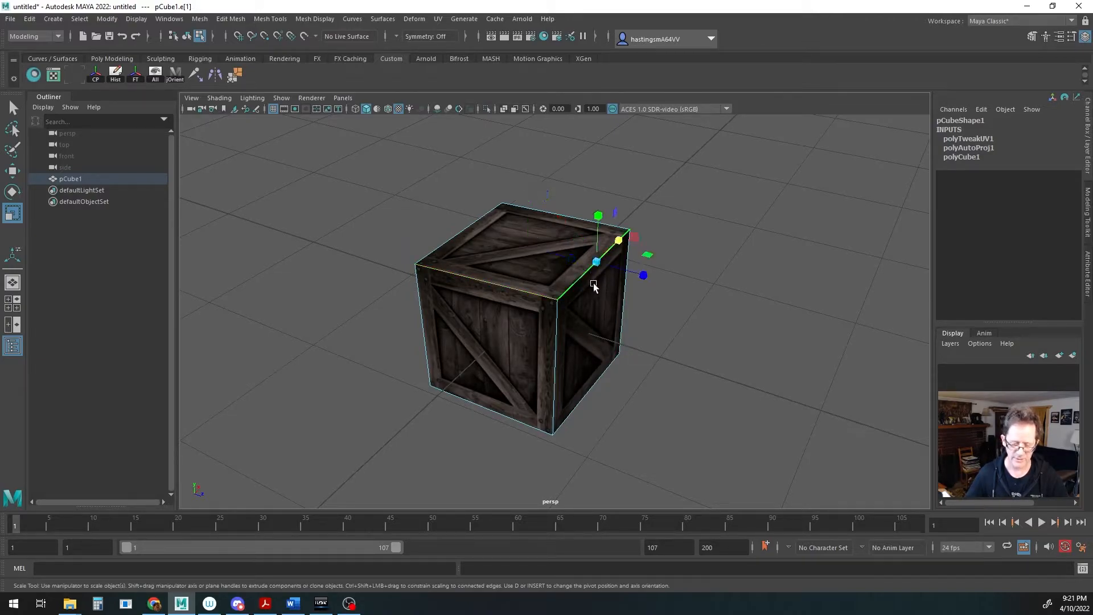
left_click(509, 289)
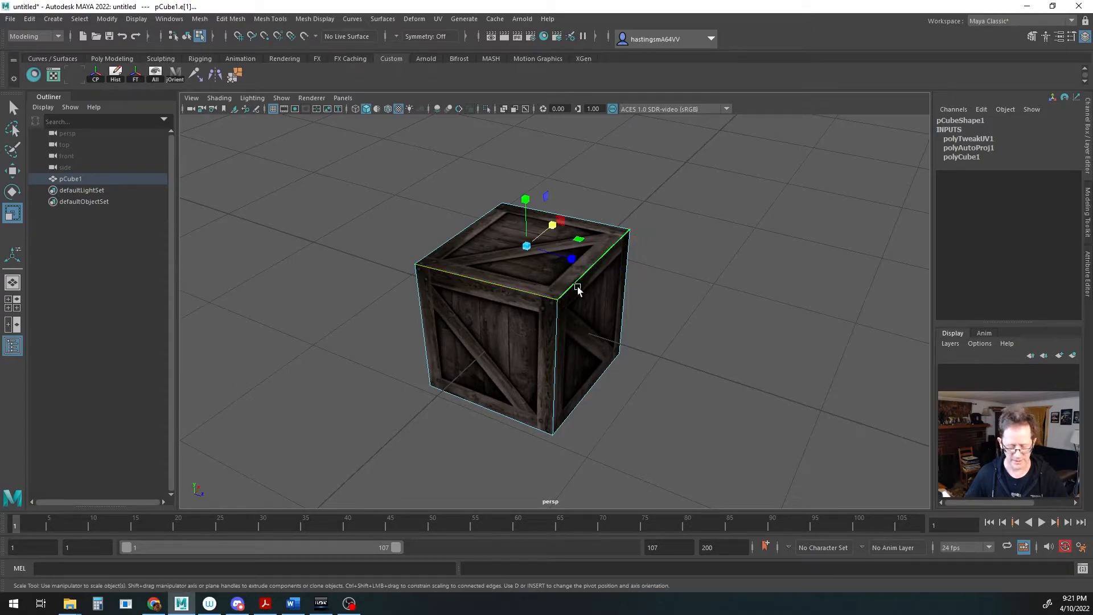
key("w")
mouse_move(582, 241)
left_mouse_down()
mouse_move(617, 236)
mouse_move(541, 303)
mouse_move(561, 193)
mouse_move(651, 305)
mouse_move(538, 260)
mouse_move(534, 189)
mouse_move(632, 374)
mouse_move(578, 252)
left_mouse_up()
left_click_drag(592, 323, 549, 342, "alt")
- Switch to face selection and select the cube's right-hand side face
key("F11")
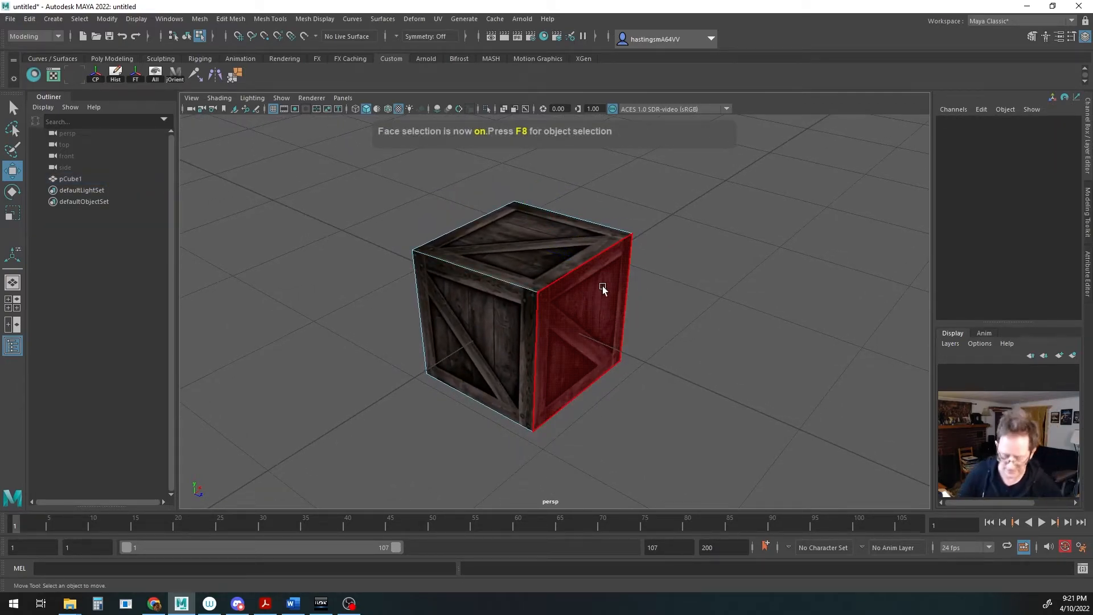
left_click(606, 326)
mouse_move(672, 374)
left_mouse_down("alt")
mouse_move(571, 357)
mouse_move(598, 350)
mouse_move(630, 357)
mouse_move(672, 389)
mouse_move(473, 378)
mouse_move(559, 375)
mouse_move(618, 341)
mouse_move(741, 336)
mouse_move(543, 374)
mouse_move(560, 349)
mouse_move(700, 288)
mouse_move(600, 404)
mouse_move(780, 285)
mouse_move(603, 405)
mouse_move(666, 314)
mouse_move(693, 330)
mouse_move(681, 395)
mouse_move(720, 268)
mouse_move(666, 383)
left_mouse_up("alt")
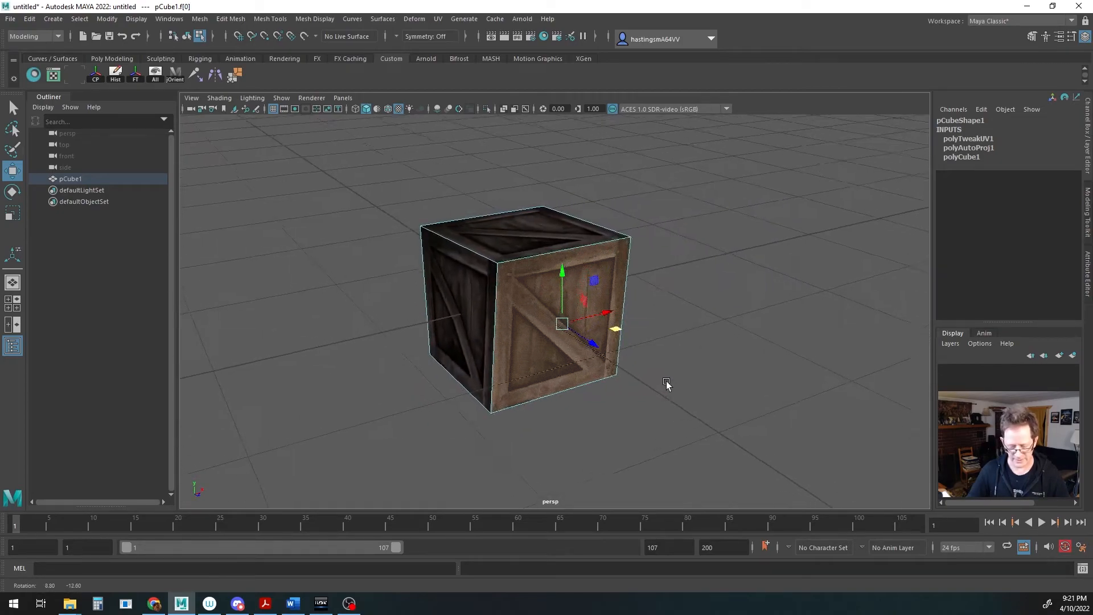
- Try transforming the selected side face with the Scale, Rotate and Move tools, and undo the changes
key("r")
left_click_drag(602, 316, 533, 317)
key("e")
key("ctrl+z")
left_click_drag(629, 290, 608, 357, "alt")
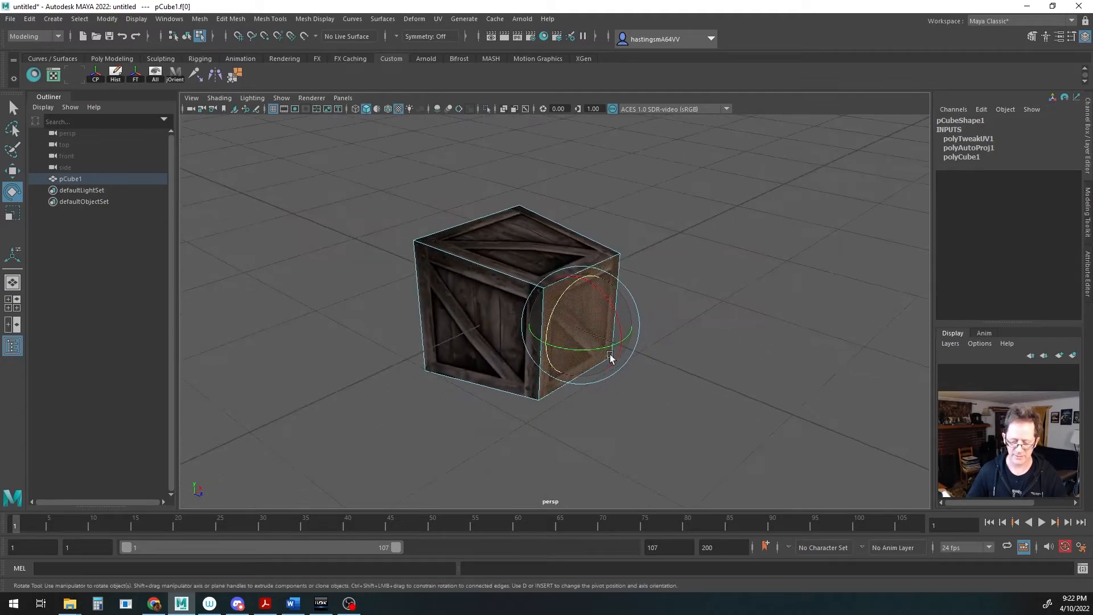
key("w")
key("ctrl+z")
left_click_drag(724, 333, 675, 344, "alt")
- Switch the cube to object selection and back to face selection with the side face still selected
key("F8")
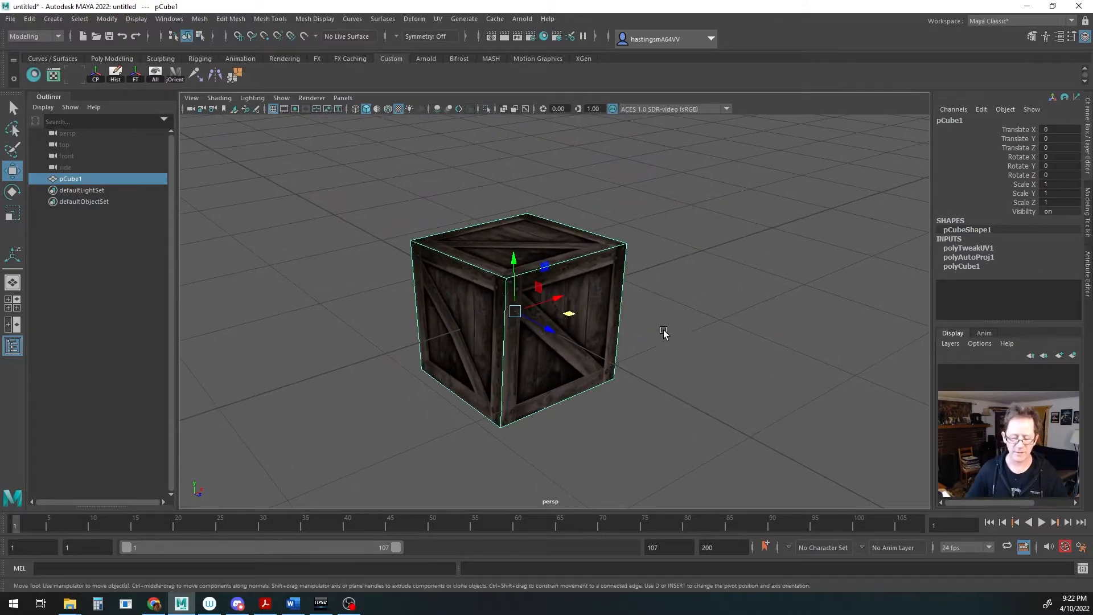
left_click_drag(681, 305, 686, 340, "alt")
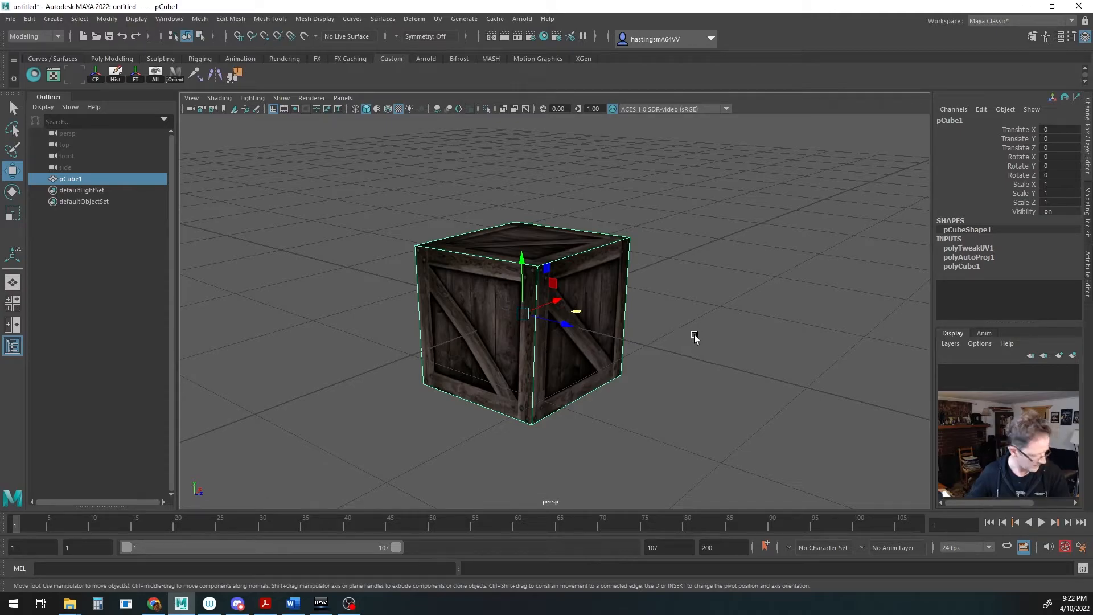
left_click_drag(673, 306, 666, 336, "alt")
left_click_drag(597, 332, 660, 370, "alt")
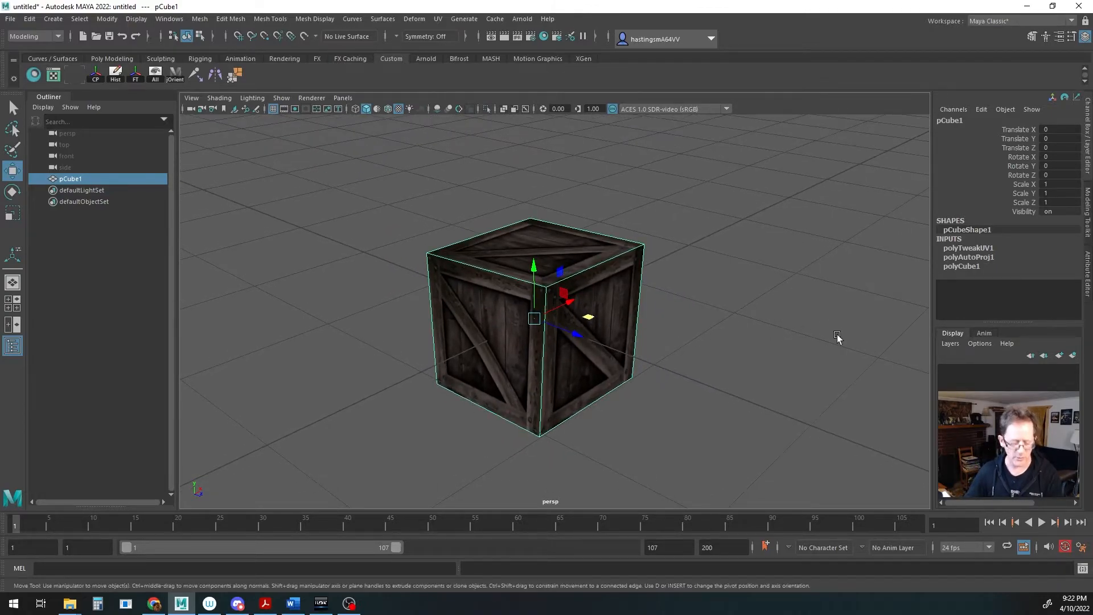
key("F11")
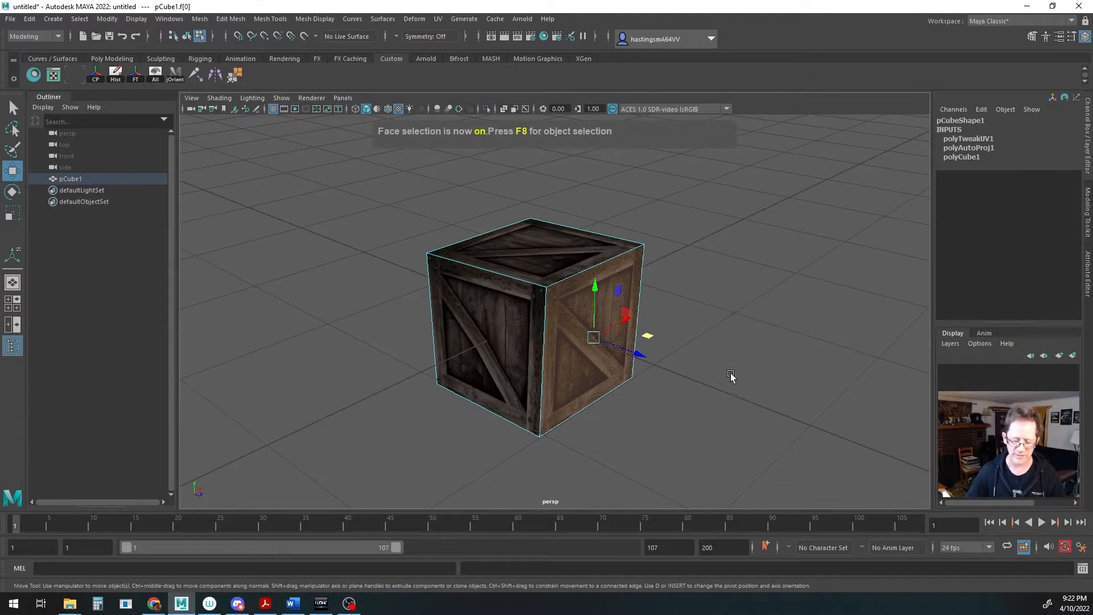
mouse_move(677, 393)
left_mouse_down("alt")
mouse_move(673, 382)
mouse_move(669, 394)
left_mouse_up("alt")
left_click_drag(832, 390, 766, 366, "alt")
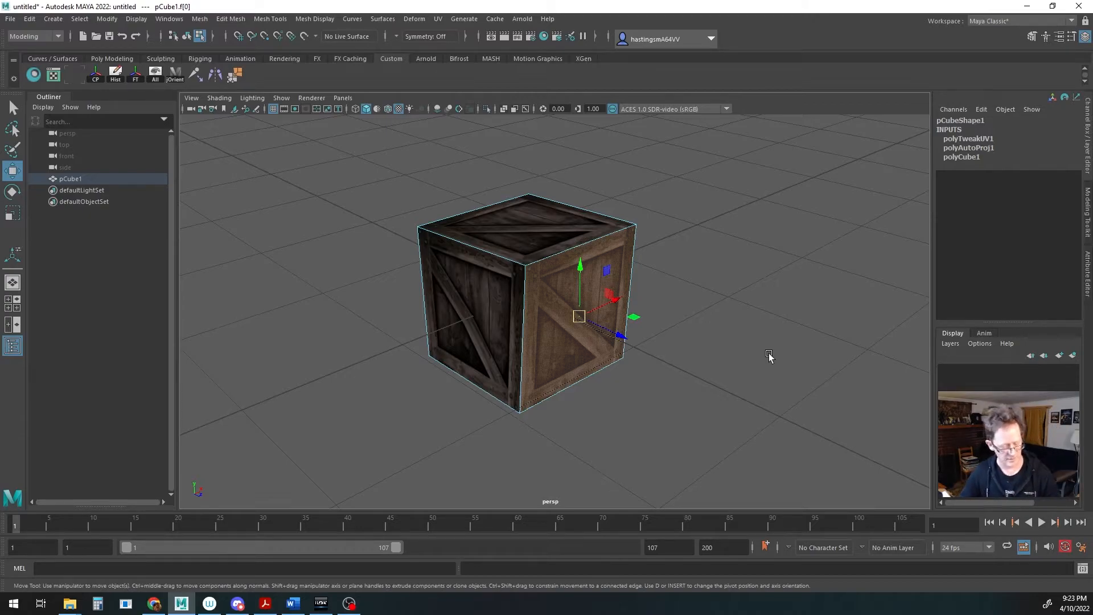
mouse_move(552, 366)
left_mouse_down("alt")
mouse_move(561, 364)
mouse_move(559, 401)
mouse_move(562, 317)
mouse_move(554, 363)
left_mouse_up("alt")
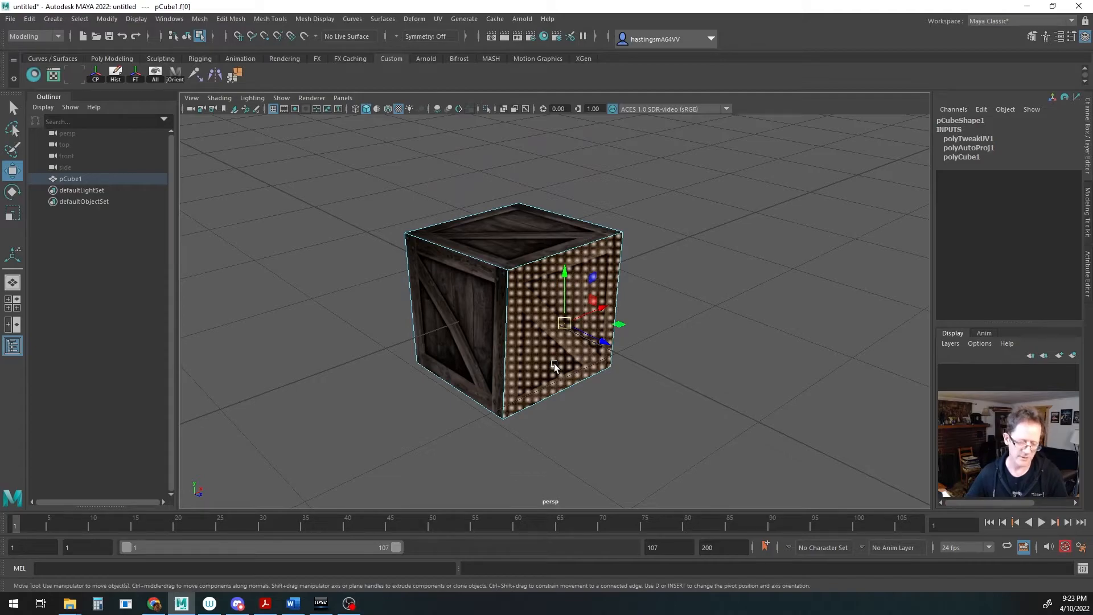
mouse_move(555, 363)
left_mouse_down("alt")
mouse_move(568, 363)
mouse_move(568, 353)
left_mouse_up("alt")
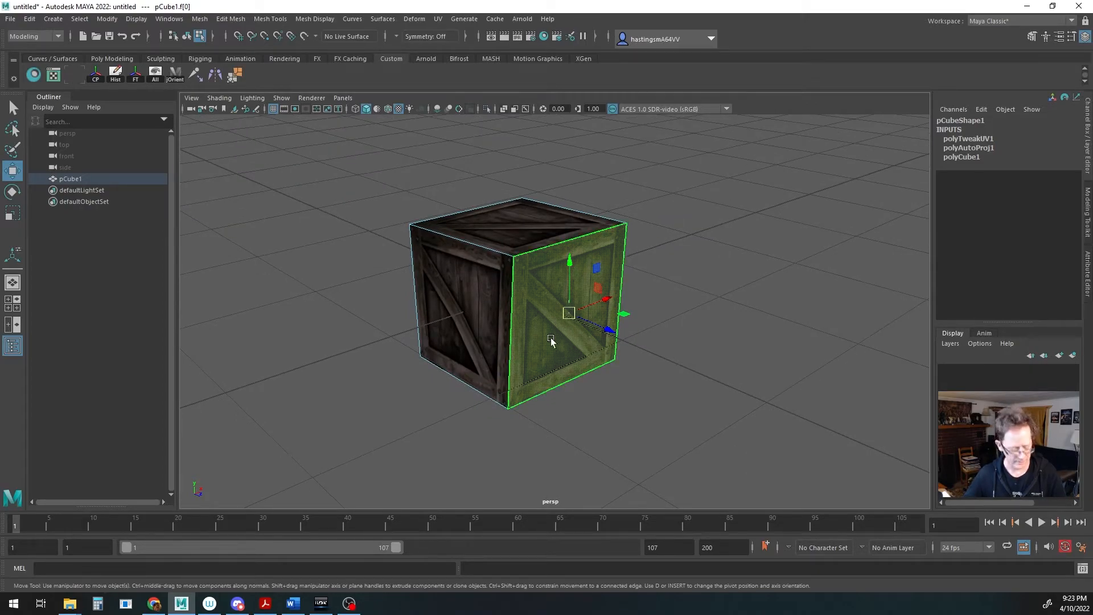
- Extrude the selected side face outward with a Local Translate Z of about 0.914
key("ctrl+e")
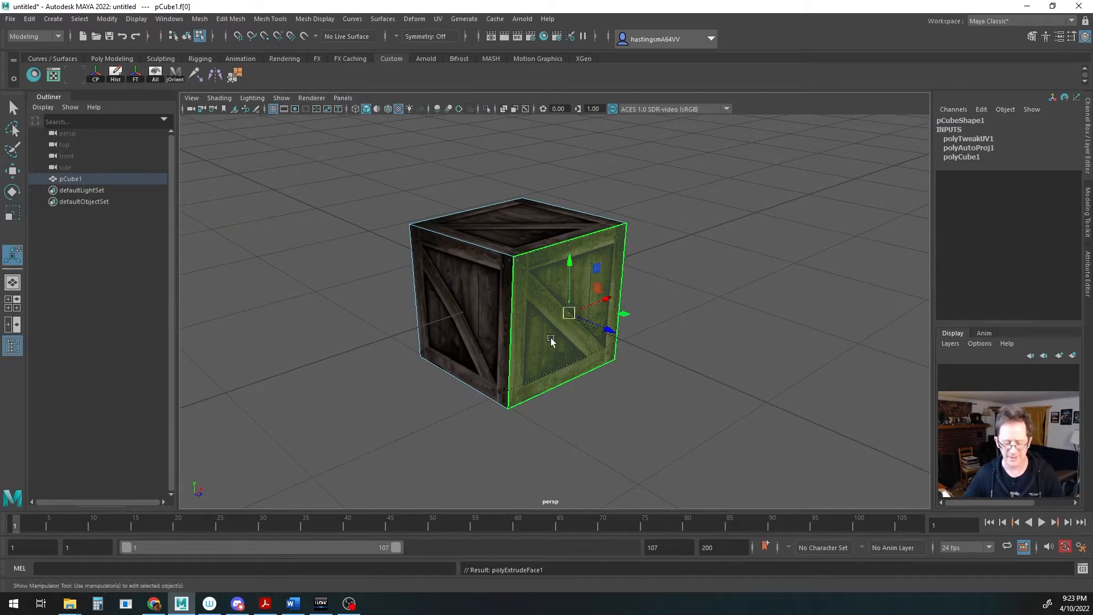
middle_click_drag(620, 370, 610, 372, "alt")
left_click_drag(610, 372, 593, 390, "alt")
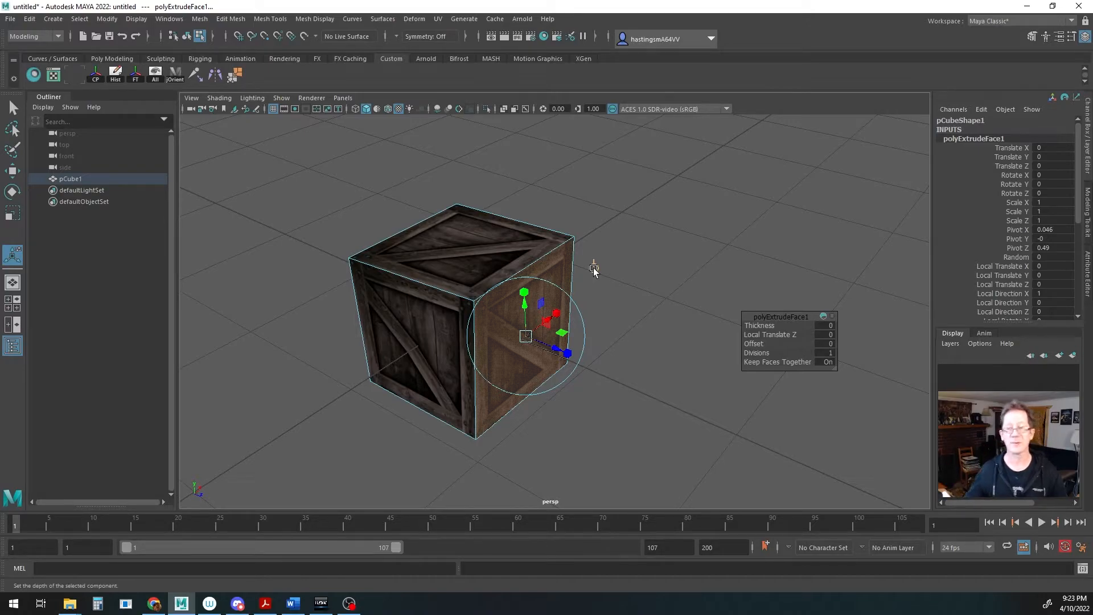
left_click_drag(630, 343, 643, 340, "alt")
right_click_drag(517, 344, 589, 363, "alt")
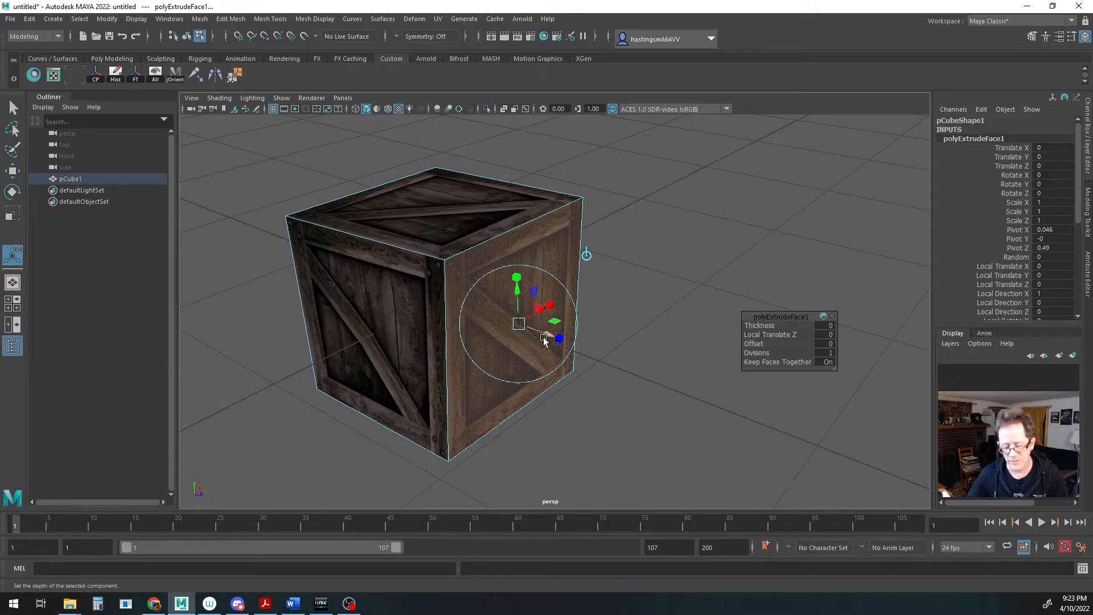
left_click_drag(548, 335, 512, 334)
left_click_drag(544, 285, 548, 333, "alt")
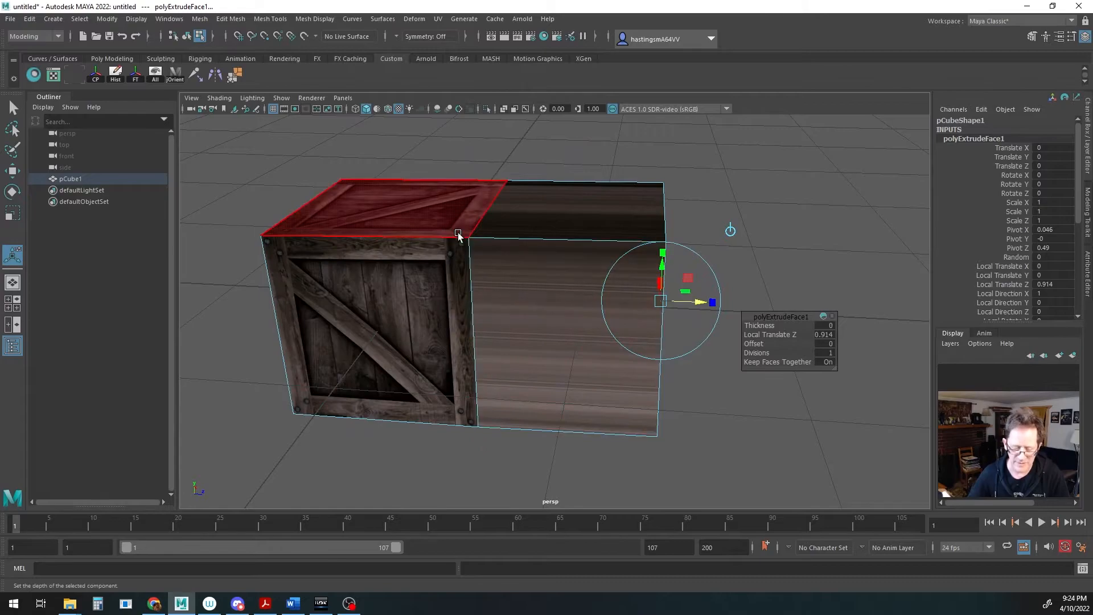
- Examine how the crate texture looks on the new faces of the extruded section
left_click_drag(537, 326, 508, 336, "alt")
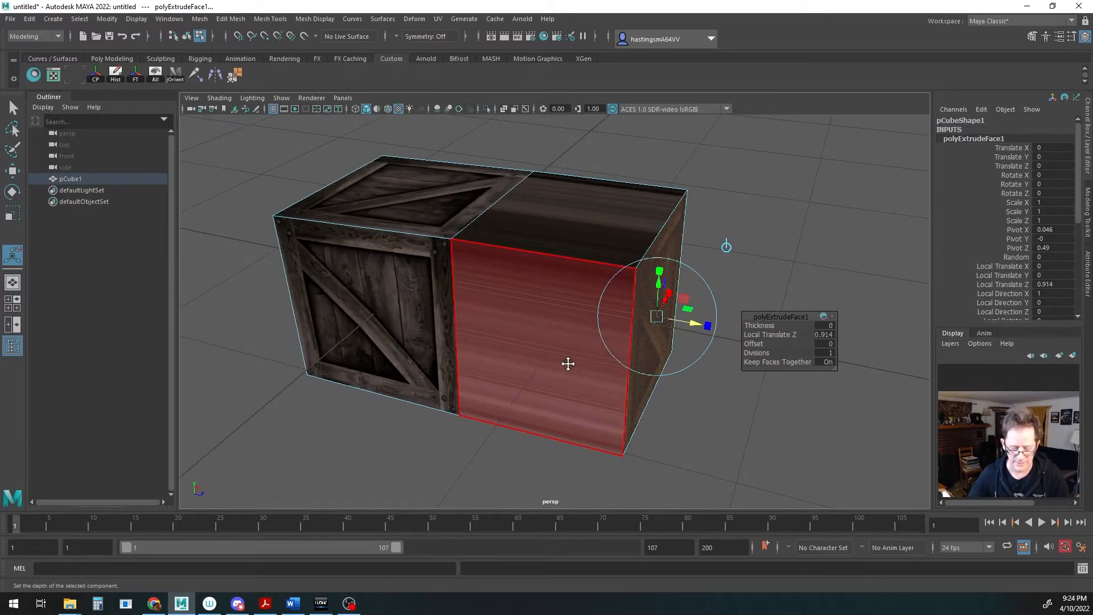
scroll(489, 356, "up", 5)
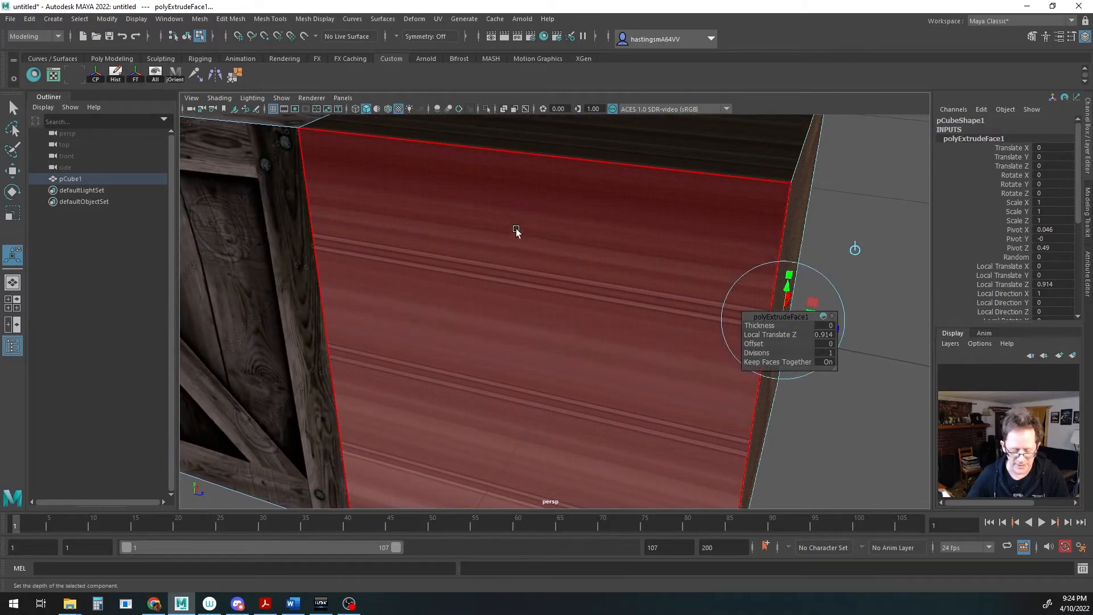
scroll(415, 359, "down", 5)
left_click_drag(507, 329, 507, 298, "alt")
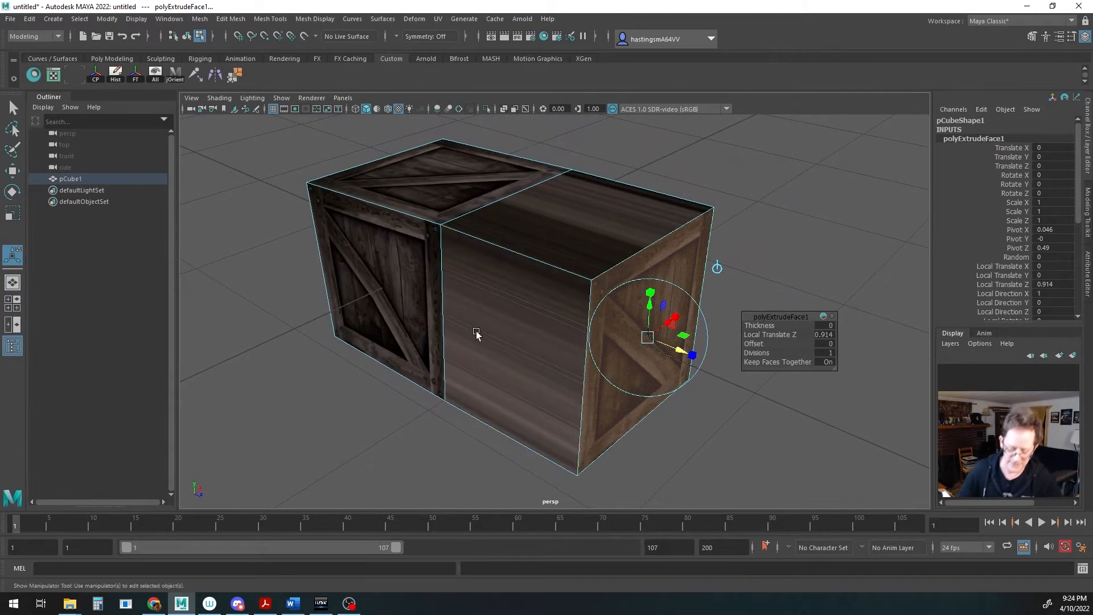
key("w")
left_click_drag(484, 334, 566, 325, "alt")
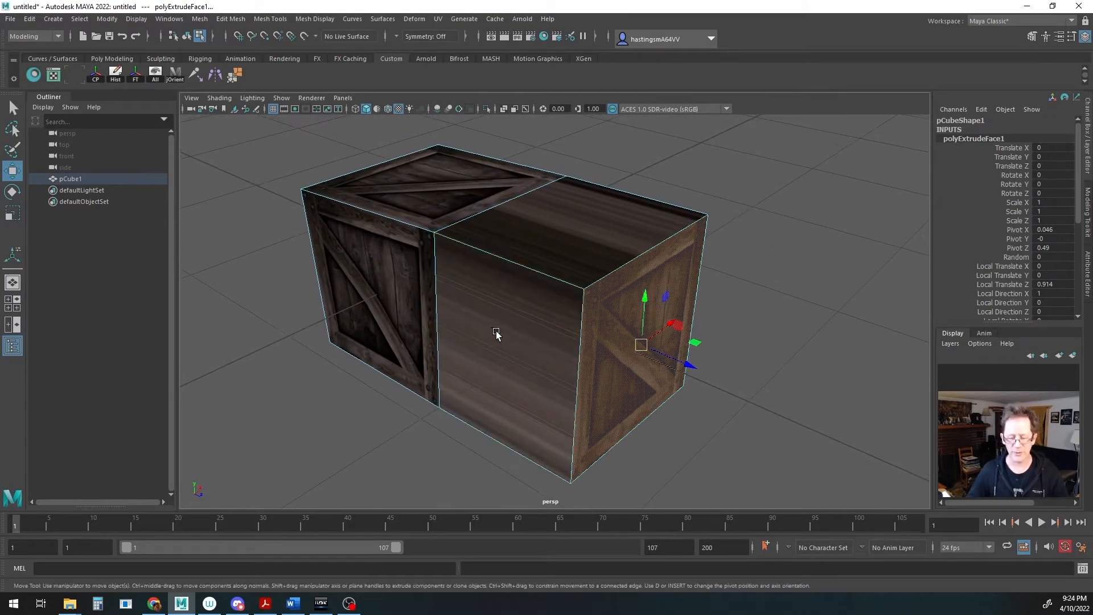
left_click_drag(495, 331, 500, 334, "alt")
middle_click_drag(512, 340, 531, 349, "alt")
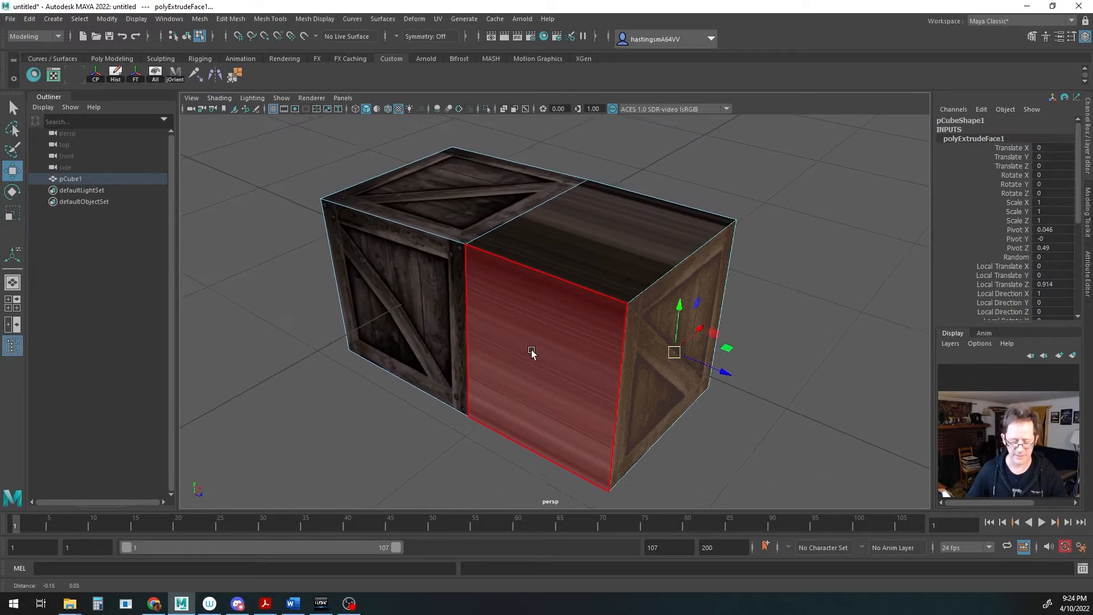
- Select the top face of the extruded section and extrude it upward with a Local Translate Z of about 1.288
left_click(588, 264)
right_click_drag(654, 310, 512, 303, "alt")
left_click_drag(512, 305, 570, 339, "alt")
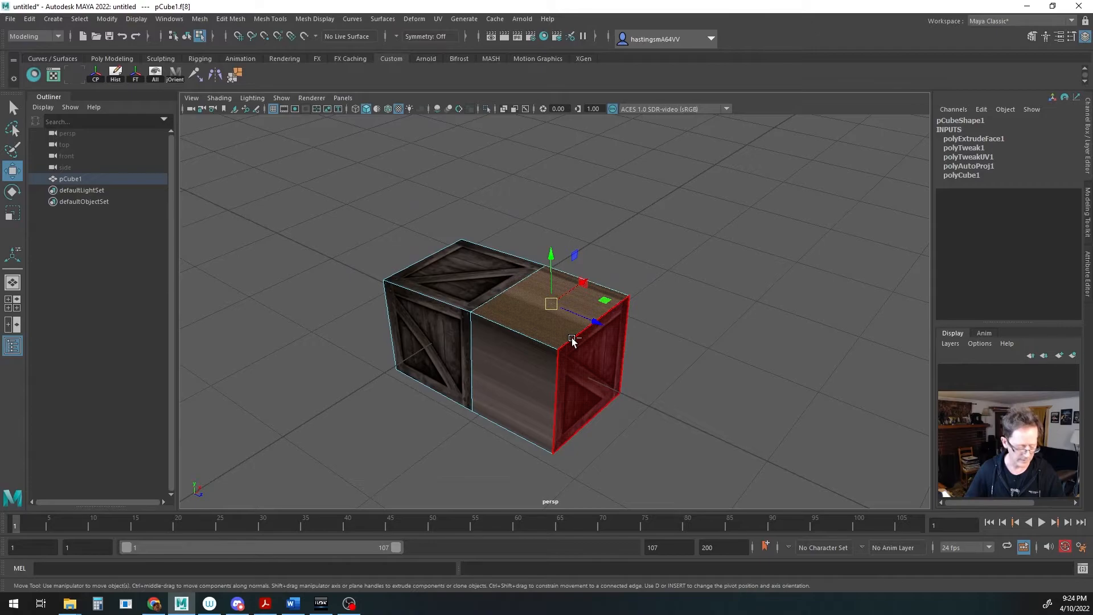
key("ctrl+e")
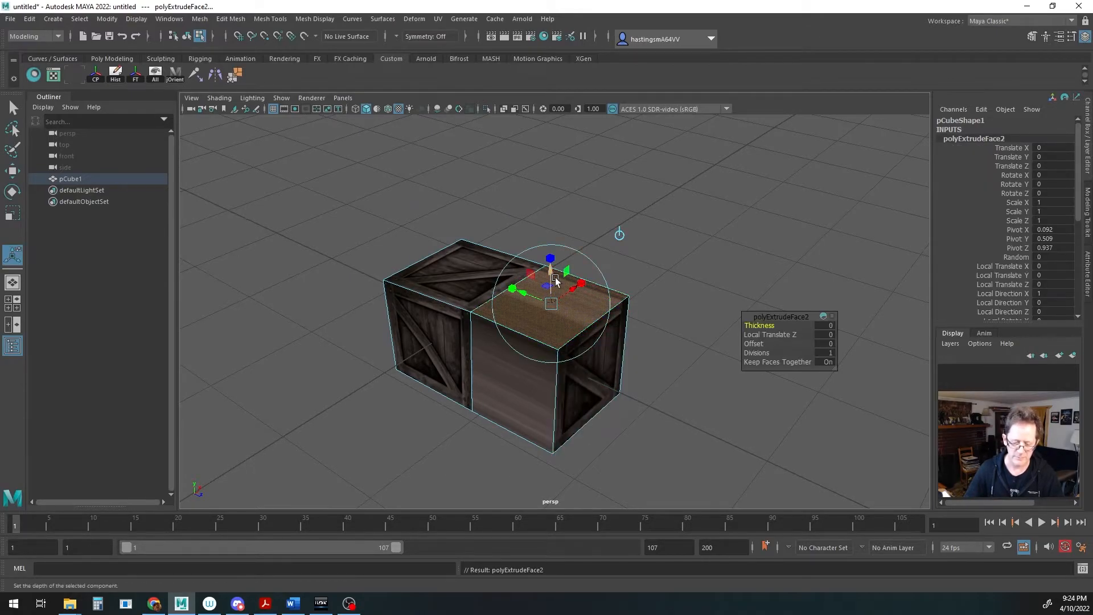
left_click_drag(552, 277, 545, 128)
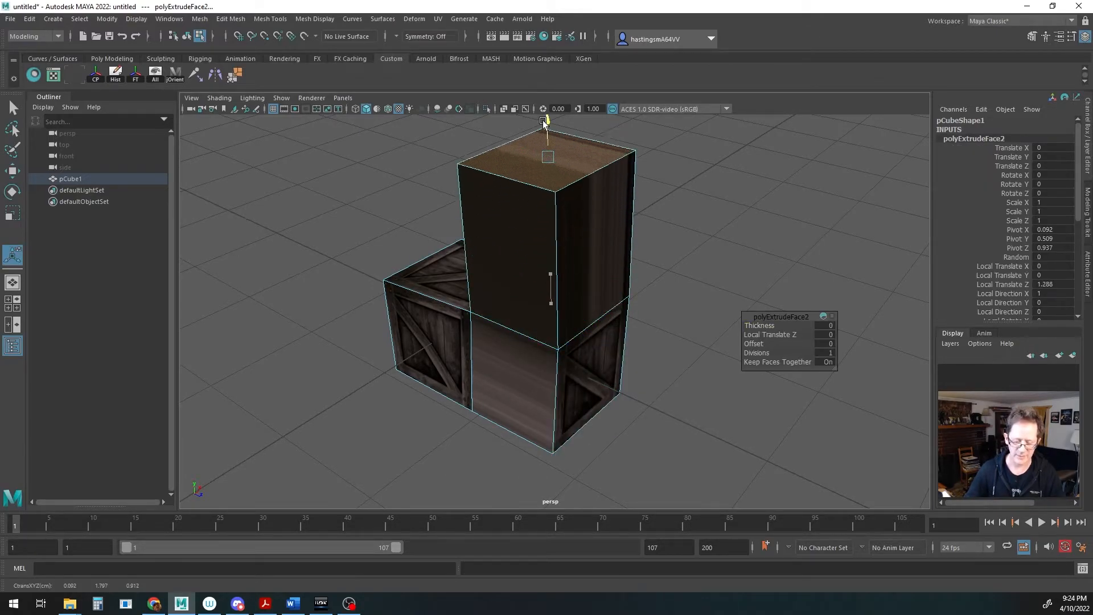
middle_click_drag(630, 283, 639, 340, "alt")
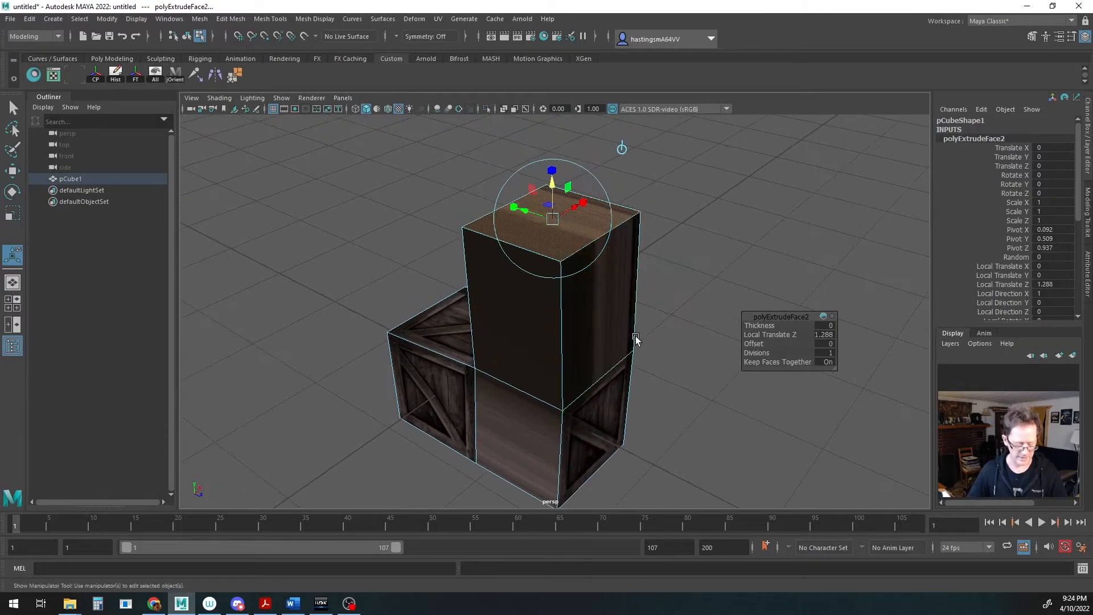
- Scale the extruded top face down uniformly to taper the column into a narrow spire
key("r")
left_click_drag(554, 219, 476, 252)
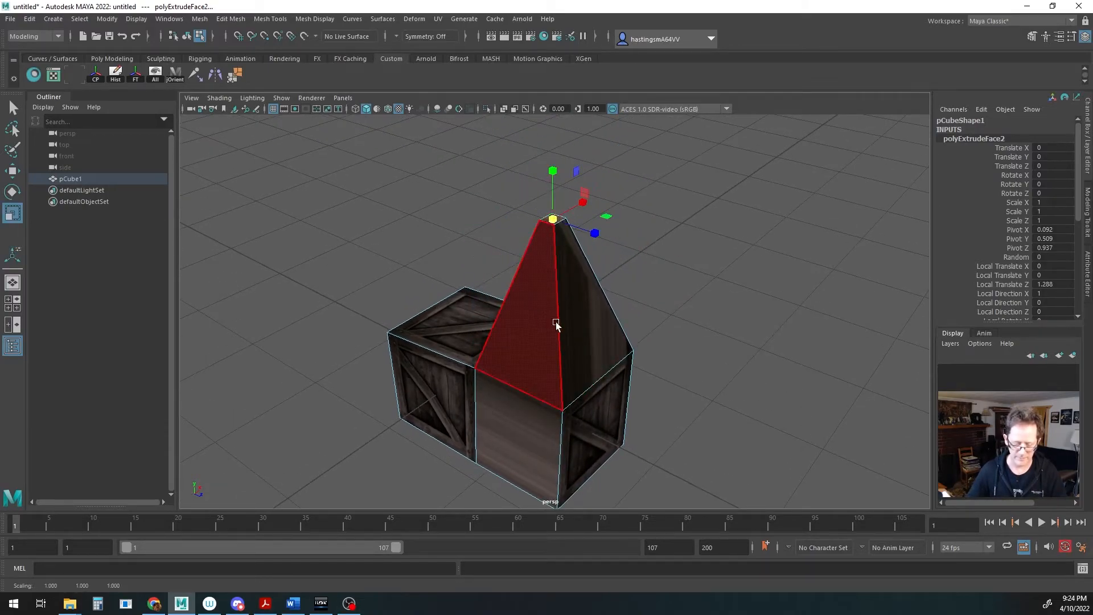
middle_click_drag(554, 323, 533, 313, "alt")
left_click_drag(533, 312, 539, 286, "alt")
- Extrude the bottom face beneath the spire downward with a Local Translate Z of about 1.147 and scale it outward into a flared base
left_click_drag(571, 343, 583, 318, "alt")
left_click(540, 390)
middle_click_drag(596, 372, 595, 282, "alt")
right_click_drag(595, 282, 497, 318, "alt")
left_click_drag(484, 327, 477, 320, "alt")
key("ctrl+e")
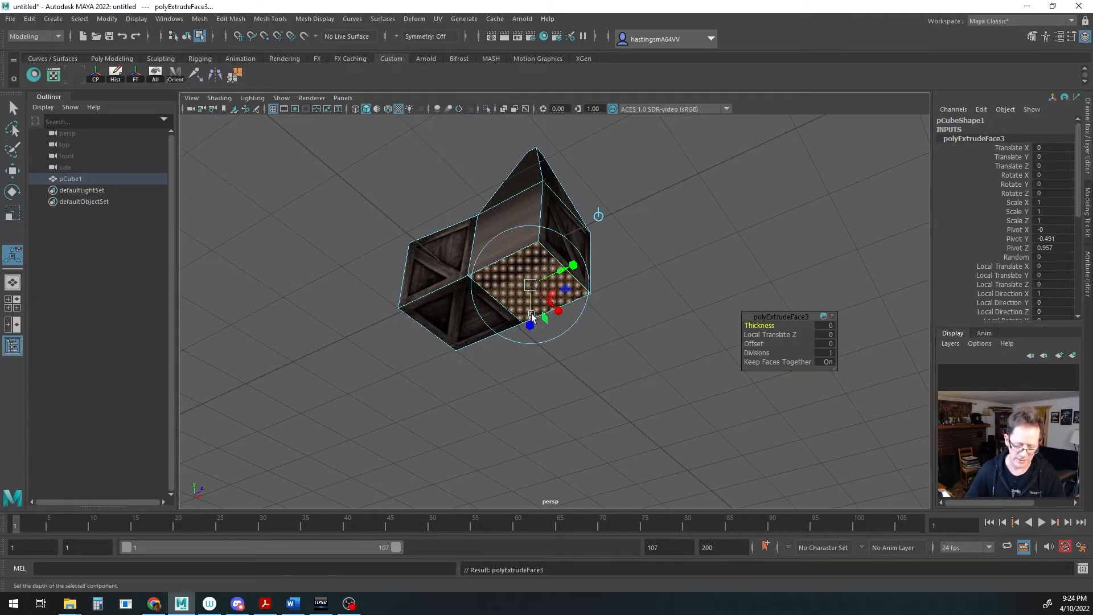
left_click_drag(530, 315, 619, 335)
key("r")
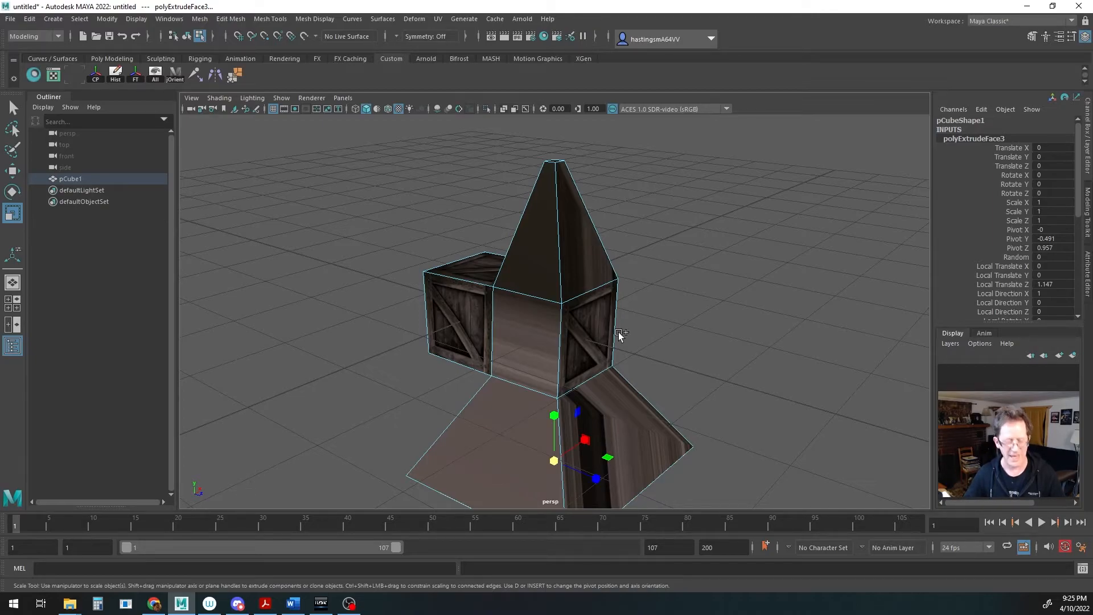
- Cut a zigzag line with Multi-Cut across the crate-textured end face, from the middle of its upper edge to its lower edge
key("ctrl+shift+x")
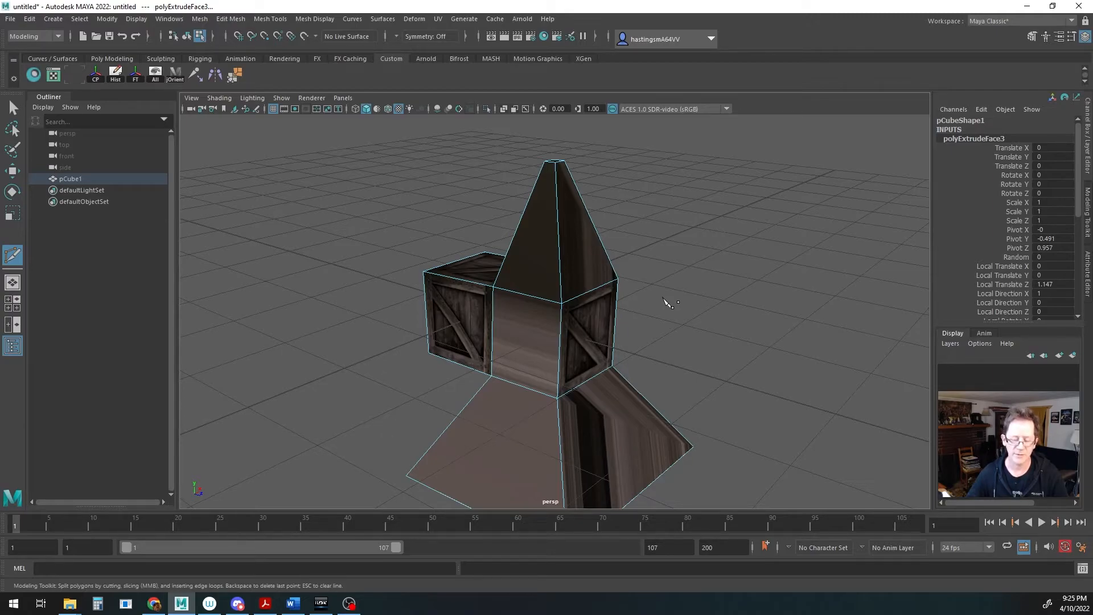
left_click_drag(667, 303, 637, 296, "alt")
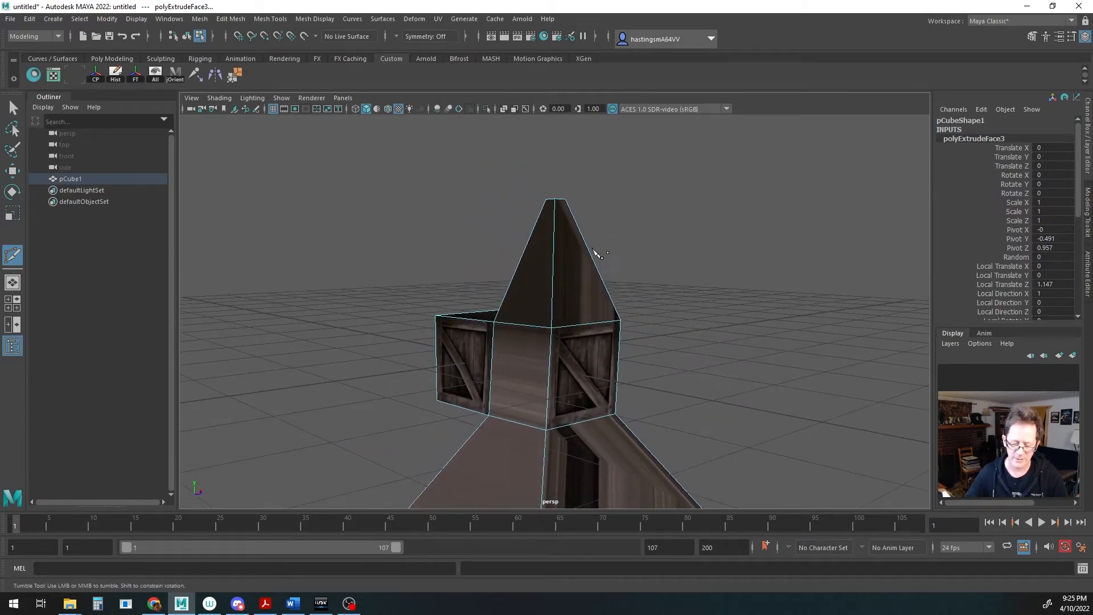
left_click(552, 328)
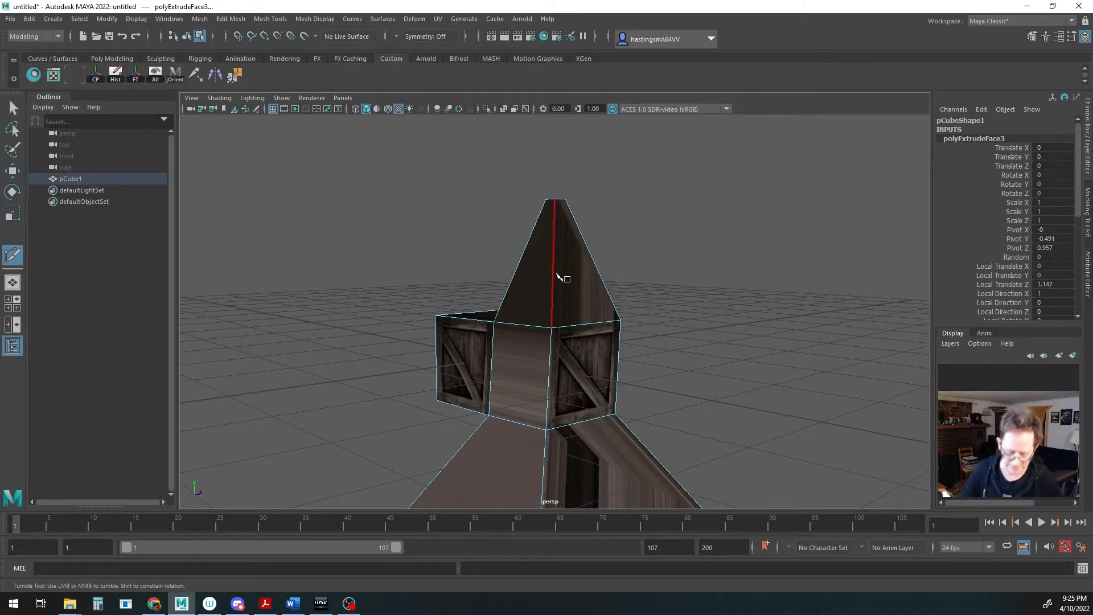
left_click_drag(601, 274, 499, 267, "alt")
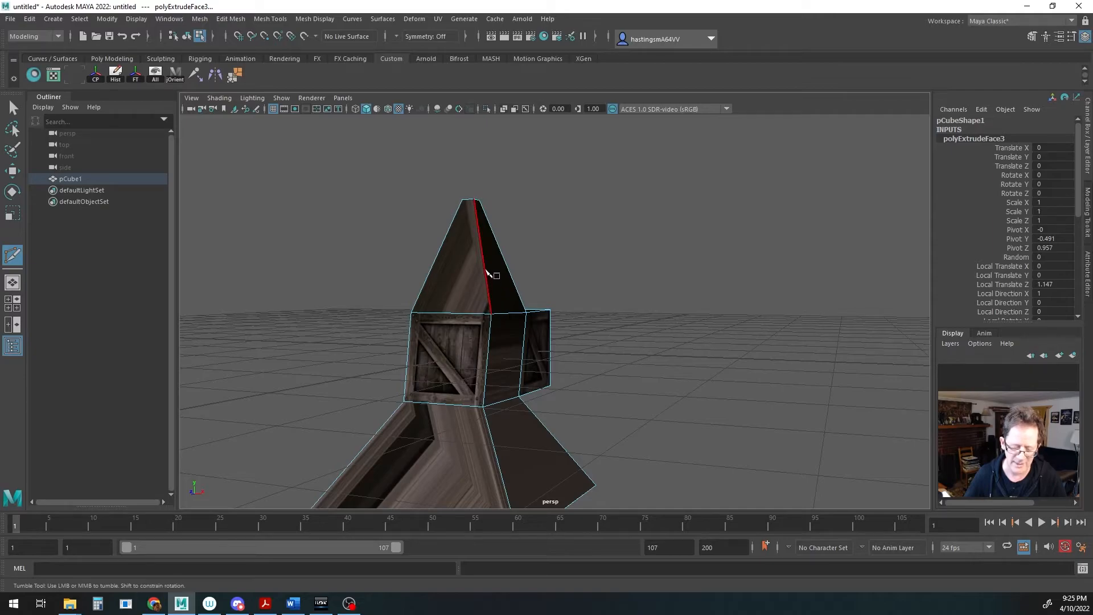
left_click_drag(486, 271, 578, 326, "alt")
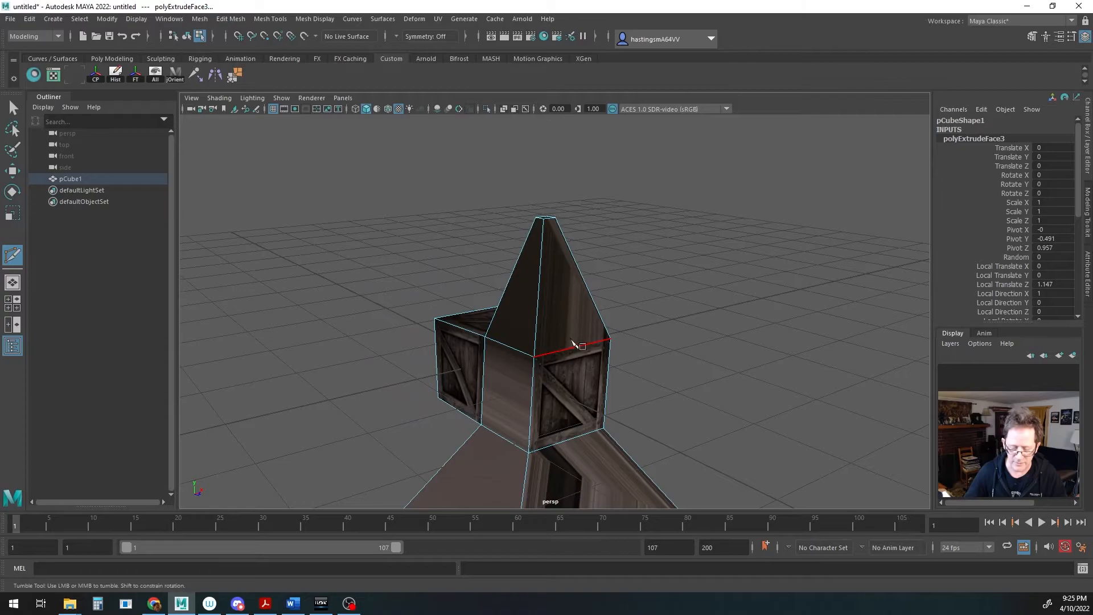
left_click(610, 338)
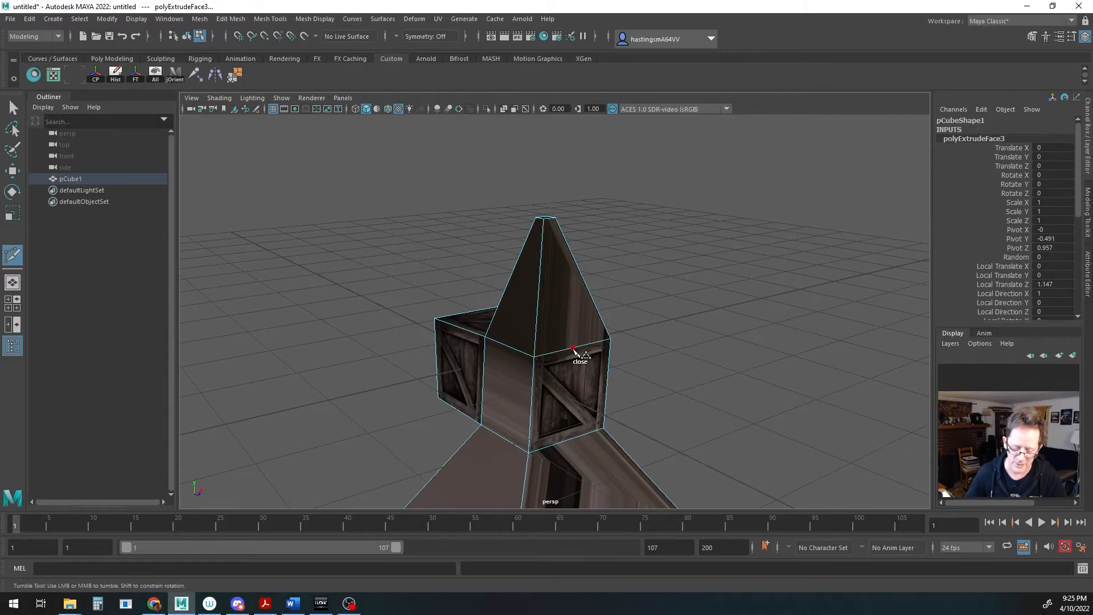
left_click(572, 347)
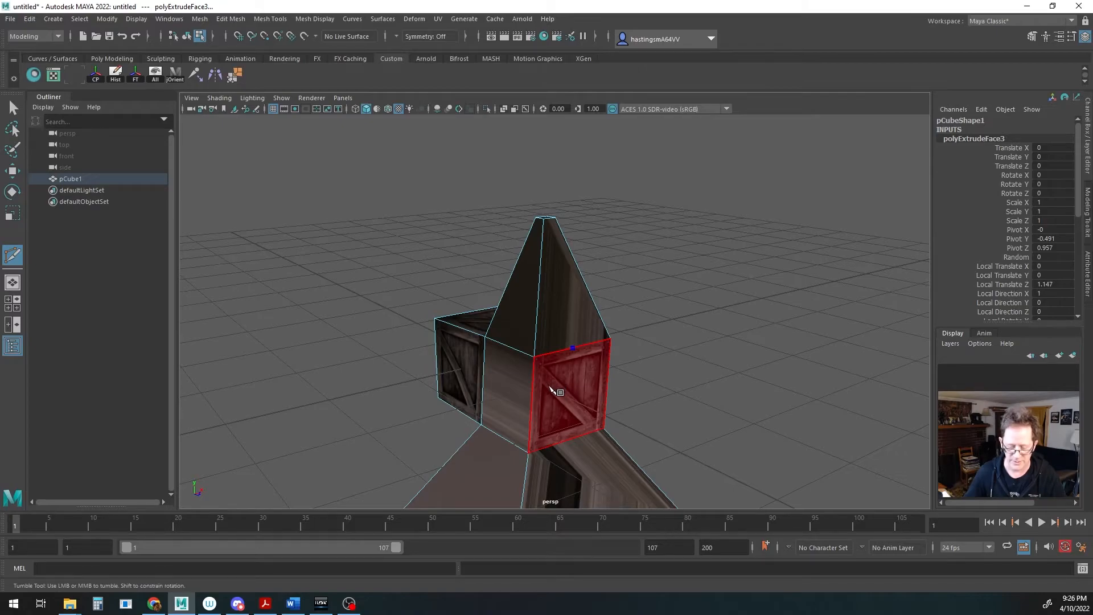
left_click_drag(550, 389, 519, 391, "alt")
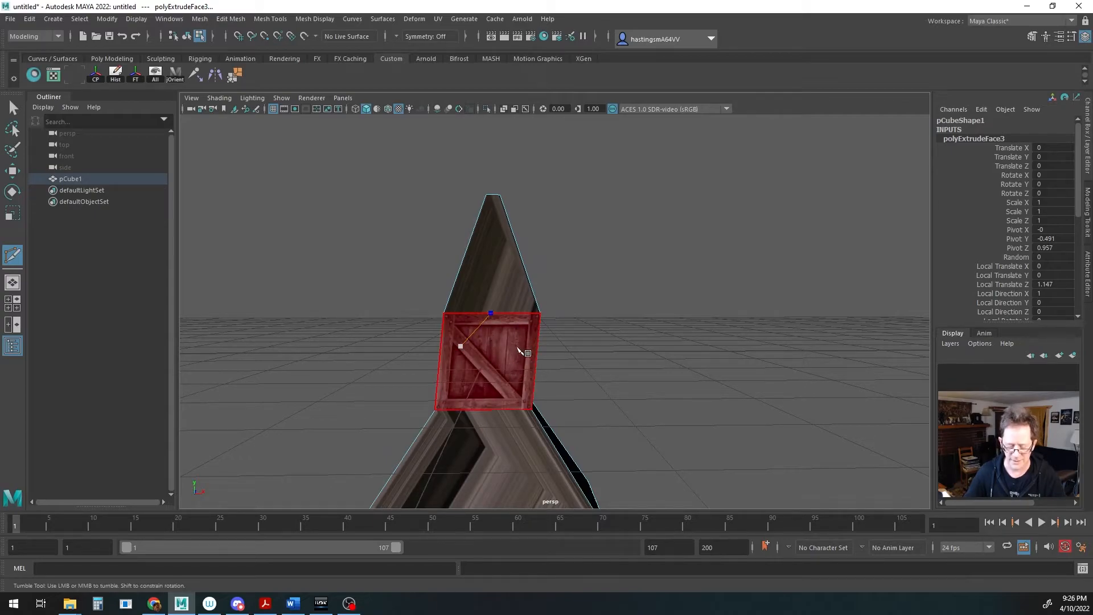
left_click(485, 368)
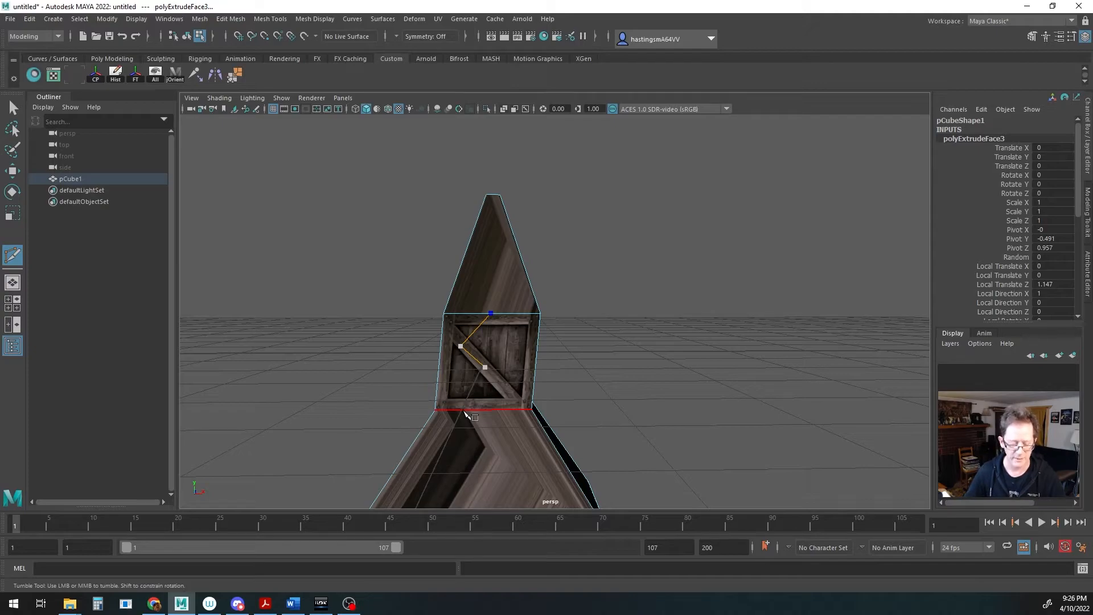
left_click(464, 410)
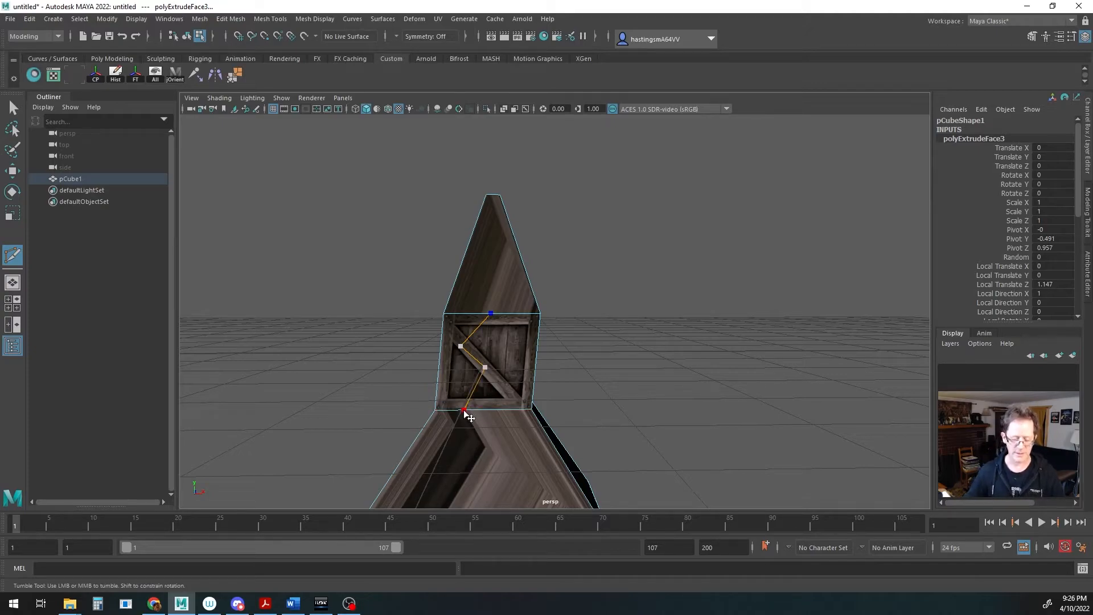
key("Return")
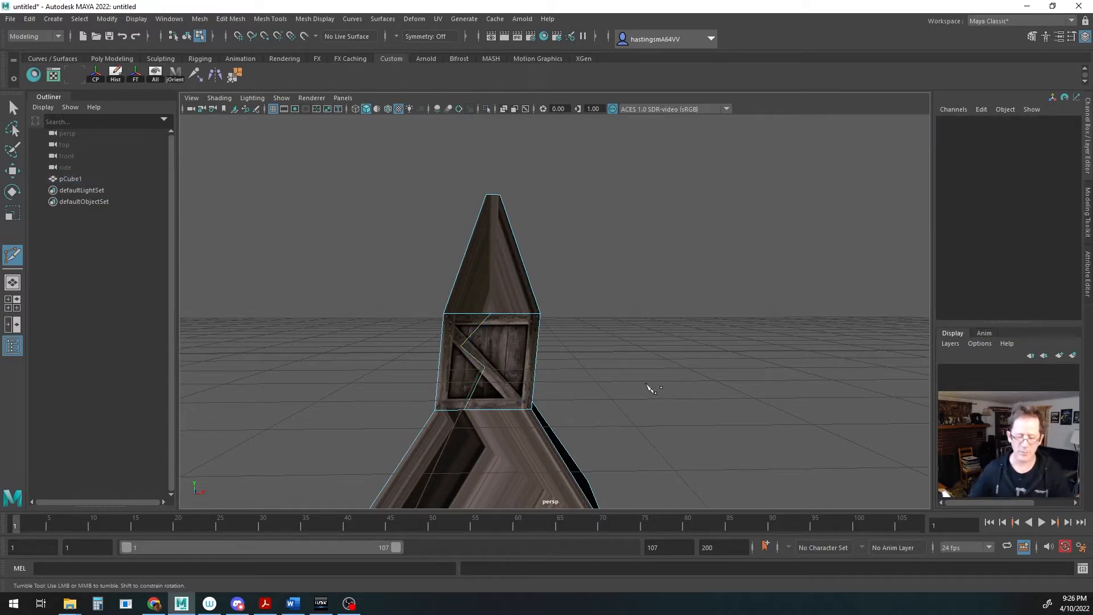
- Select the larger part of the zigzag-split end face and extrude it outward with a Local Translate Z of 1.855
key("w")
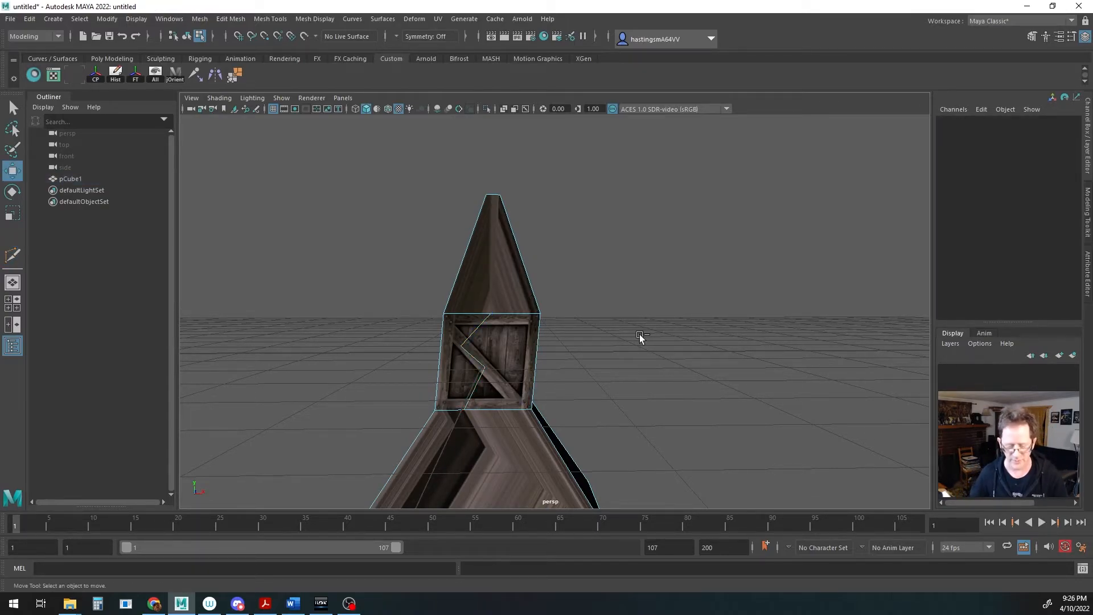
left_click_drag(534, 390, 654, 370, "alt")
middle_click_drag(654, 370, 679, 336, "alt")
left_click_drag(679, 336, 621, 342, "alt")
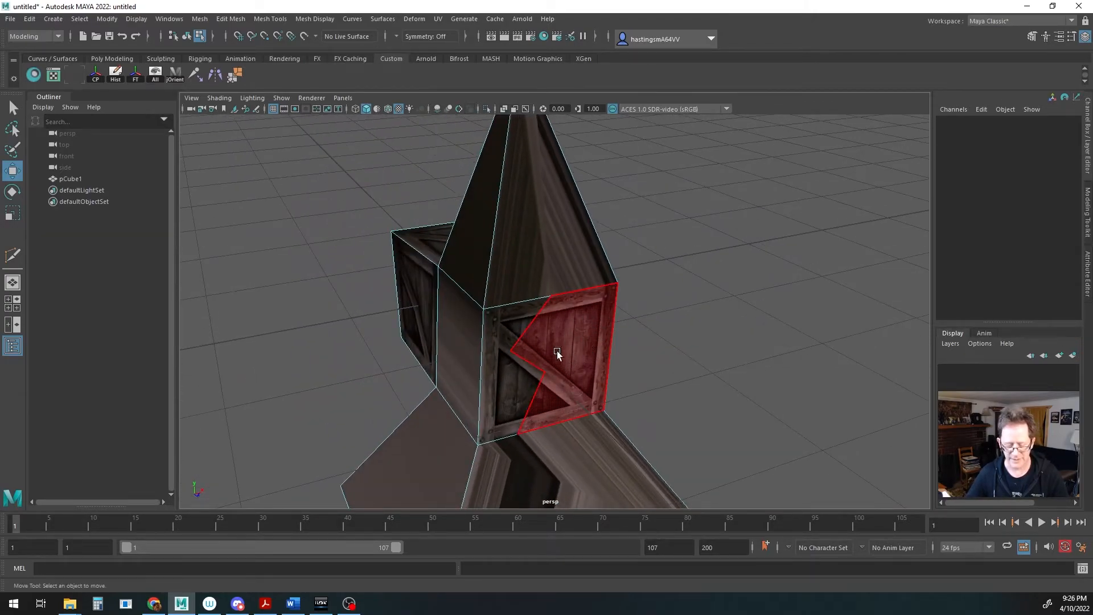
left_click_drag(460, 374, 561, 366, "alt")
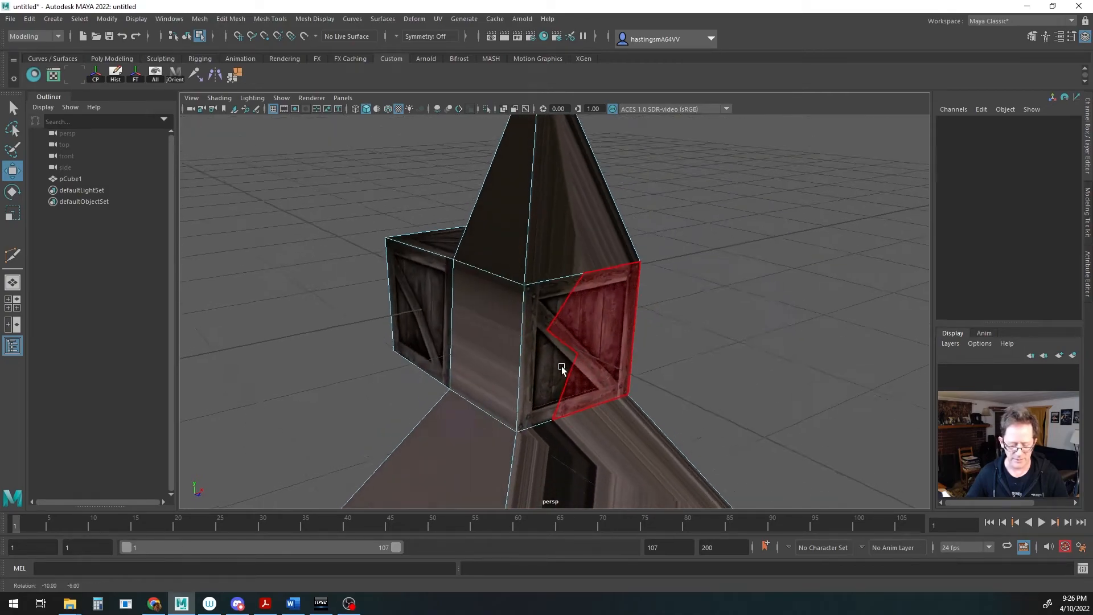
left_click(607, 319)
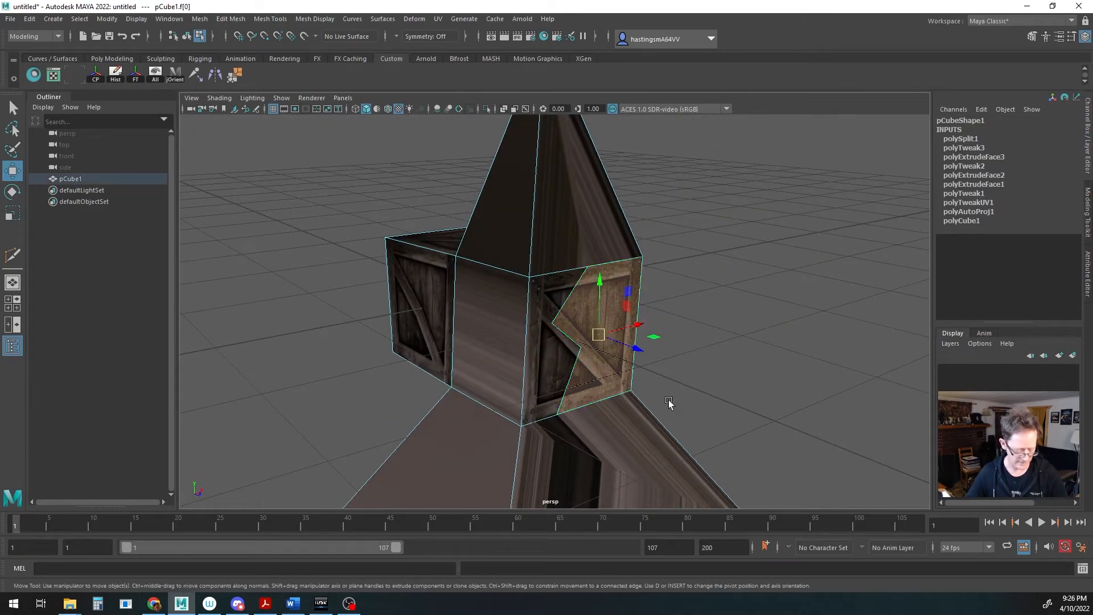
key("ctrl+e")
right_click_drag(666, 399, 480, 390, "alt")
left_click_drag(481, 390, 484, 398, "alt")
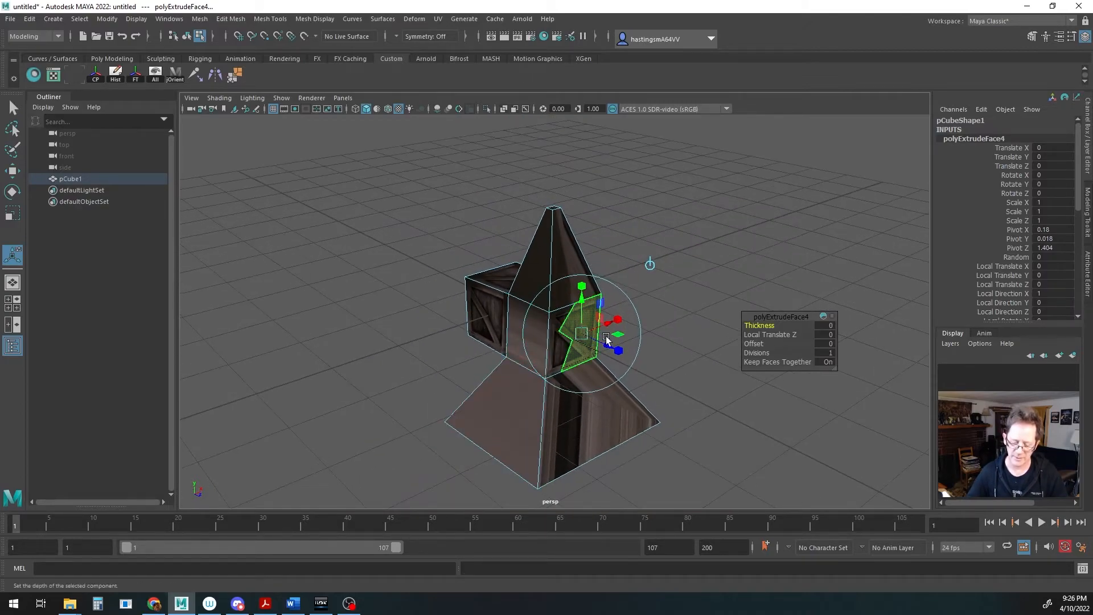
left_click_drag(610, 344, 573, 375)
right_click_drag(573, 376, 429, 358, "alt")
left_click_drag(429, 359, 488, 364, "alt")
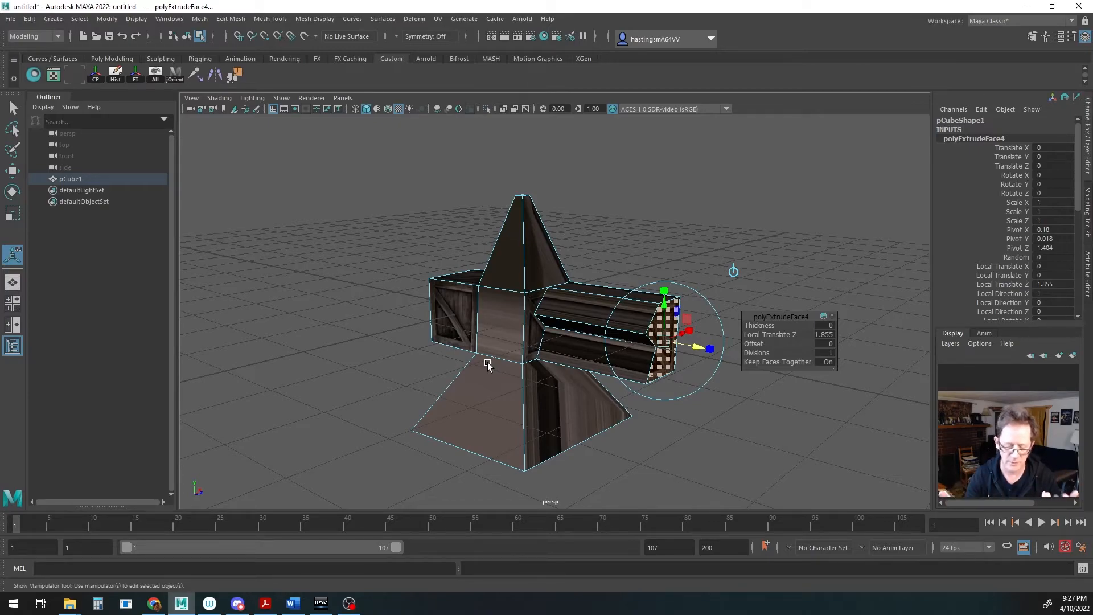
left_click_drag(488, 366, 513, 373, "alt")
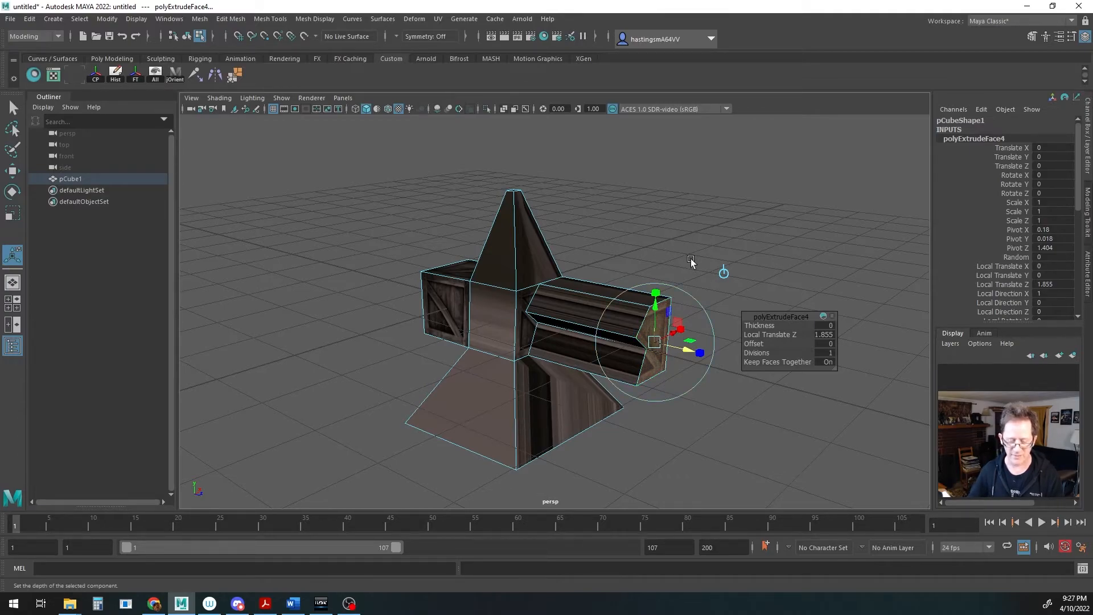
- Return to object mode with the whole model selected and review its construction history inputs
key("q")
key("F8")
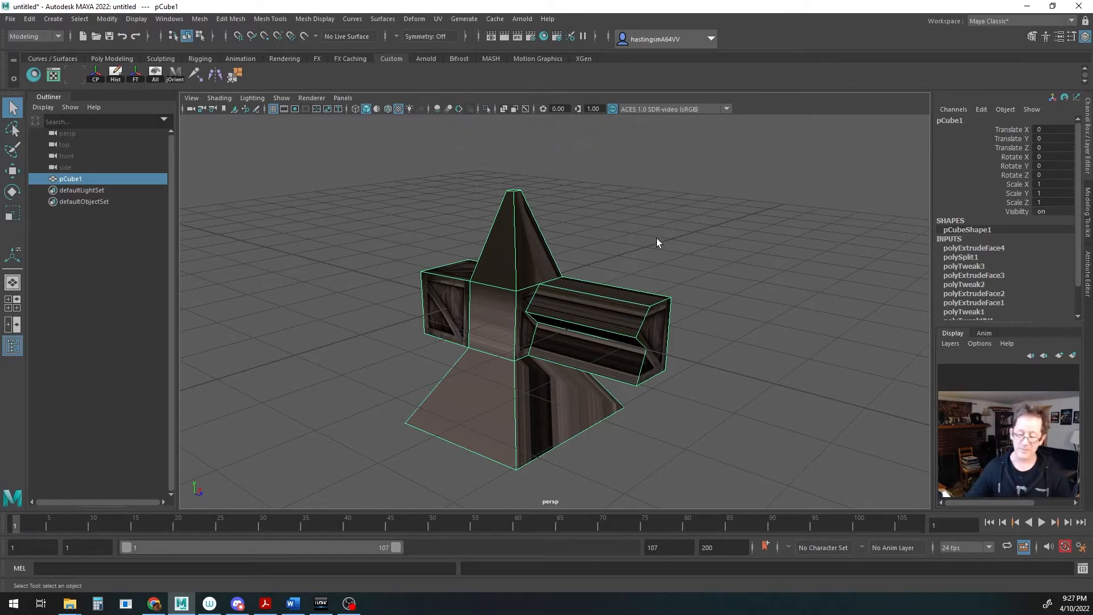
key("w")
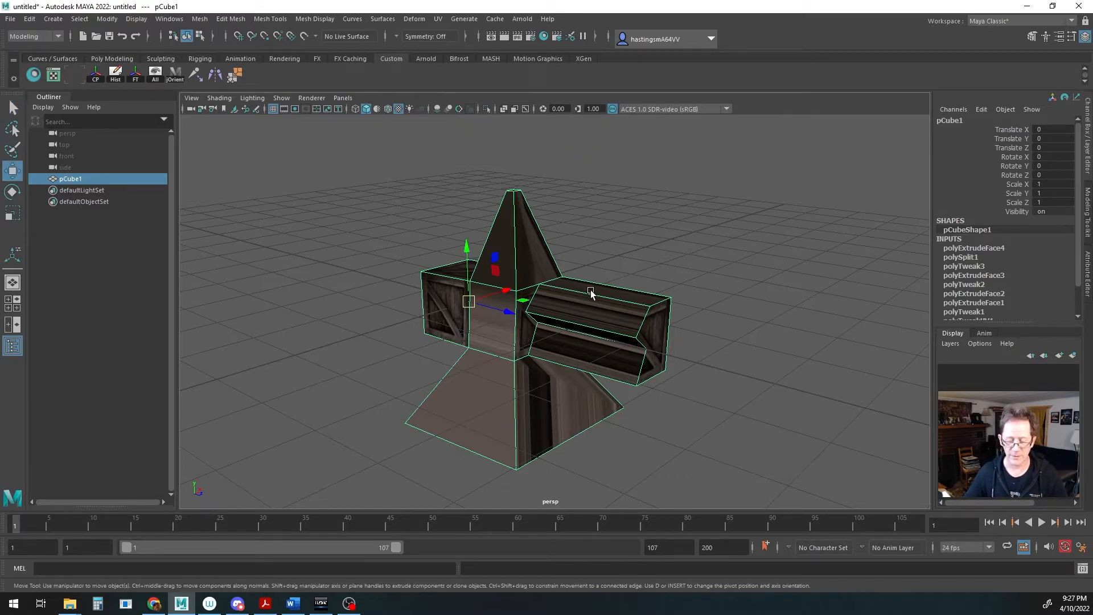
scroll(1015, 275, "down", 2)
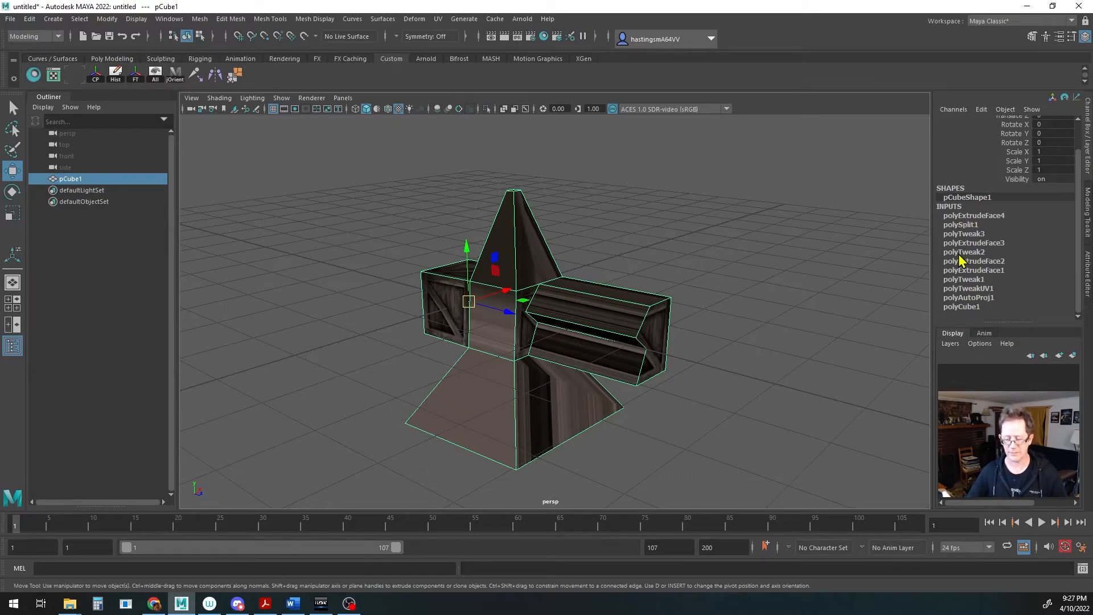
middle_click_drag(666, 368, 688, 404)
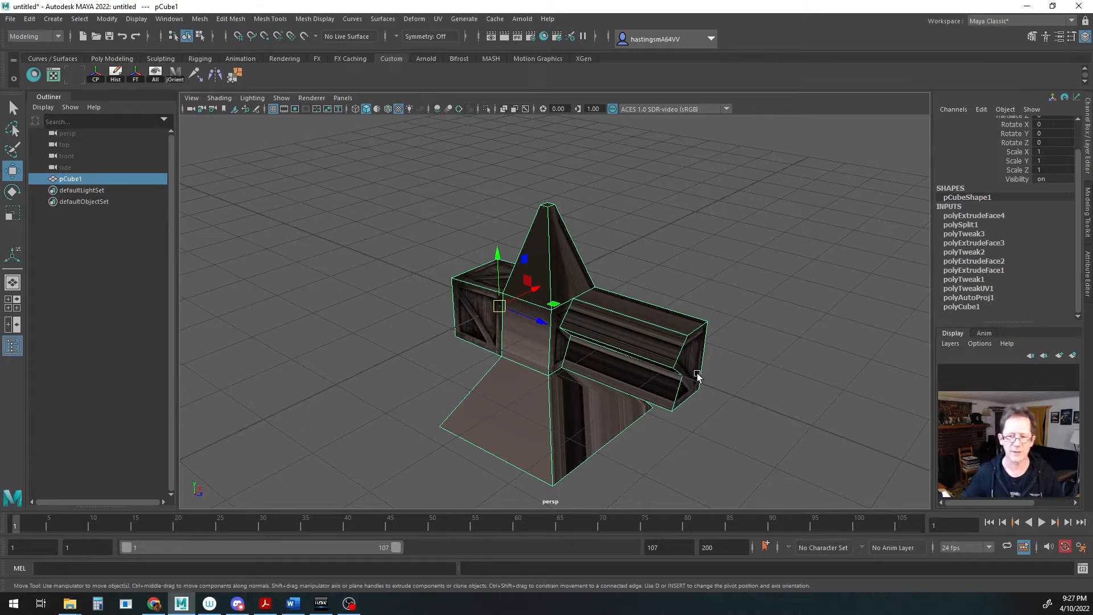
middle_click_drag(658, 368, 665, 361)
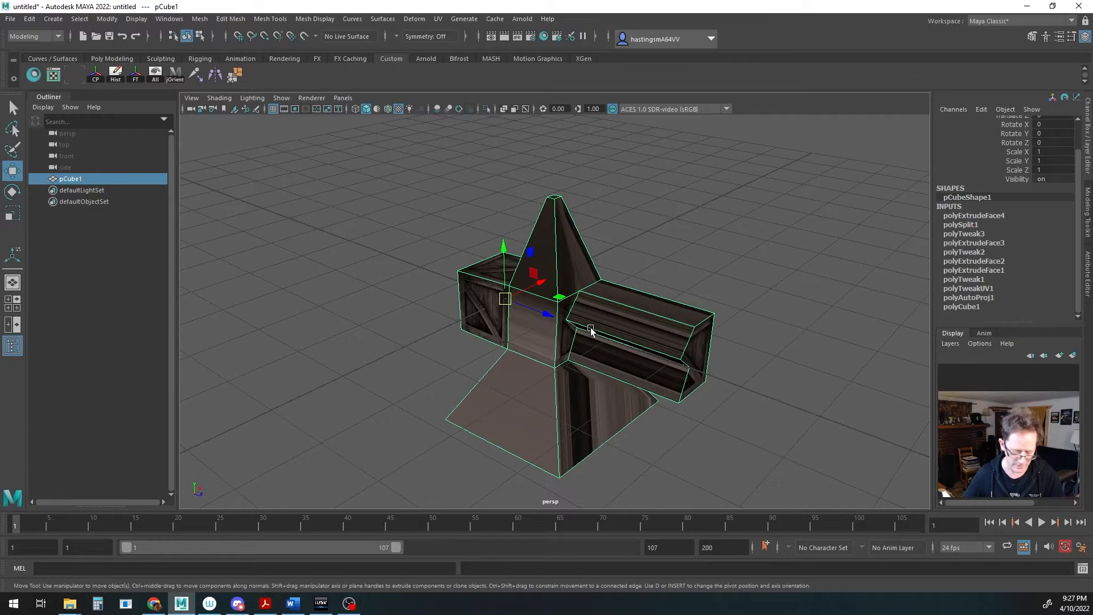
- Rotate the whole model about the X axis and set Rotate X to exactly 90
key("e")
mouse_move(541, 292)
left_mouse_down()
mouse_move(478, 204)
mouse_move(518, 268)
mouse_move(521, 319)
mouse_move(504, 255)
mouse_move(502, 302)
mouse_move(514, 323)
mouse_move(500, 349)
left_mouse_up()
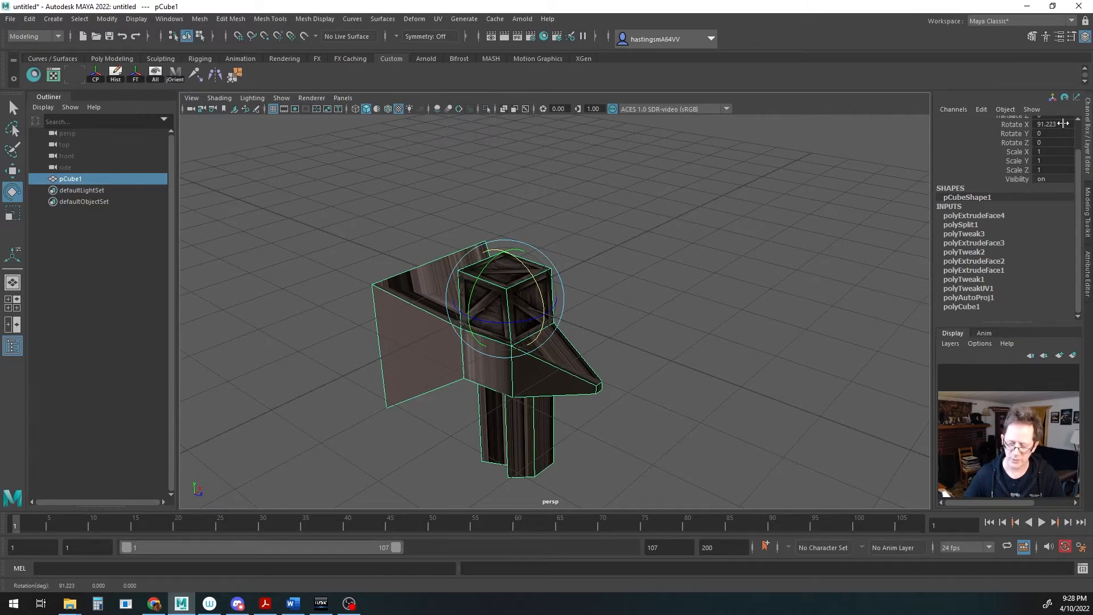
left_click(1062, 124)
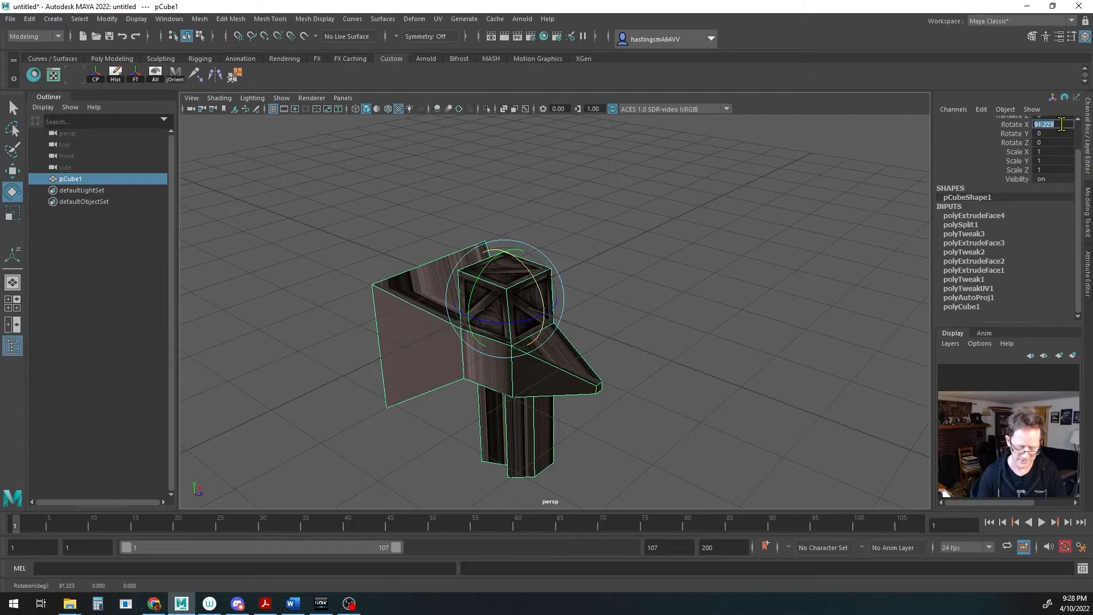
key("Return")
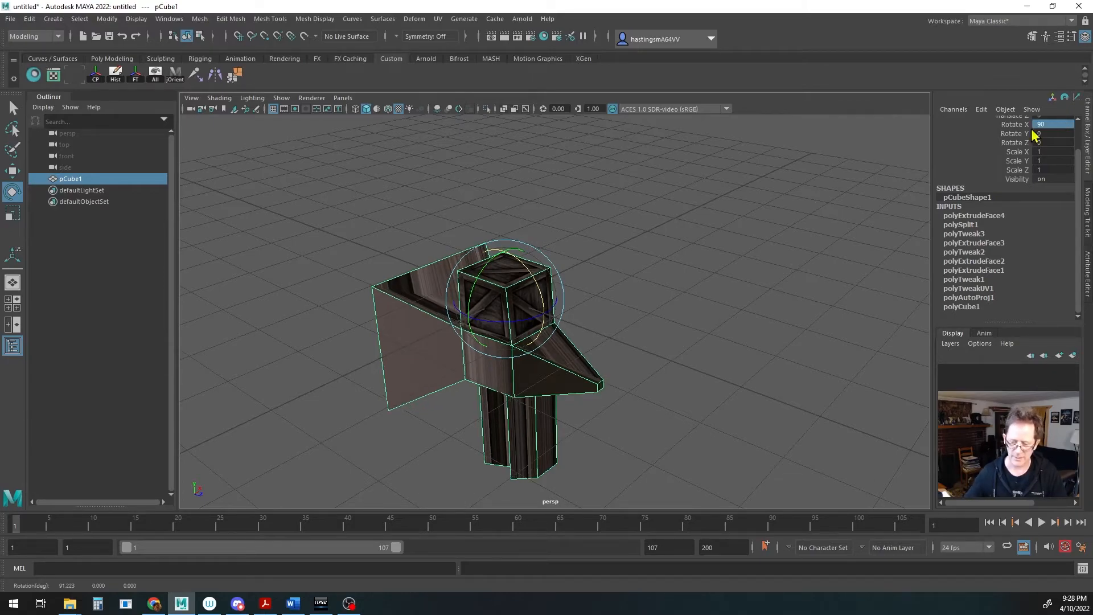
- Examine the rotated model from several angles, including the extruded zigzag legs underneath
left_click_drag(750, 279, 768, 311, "alt")
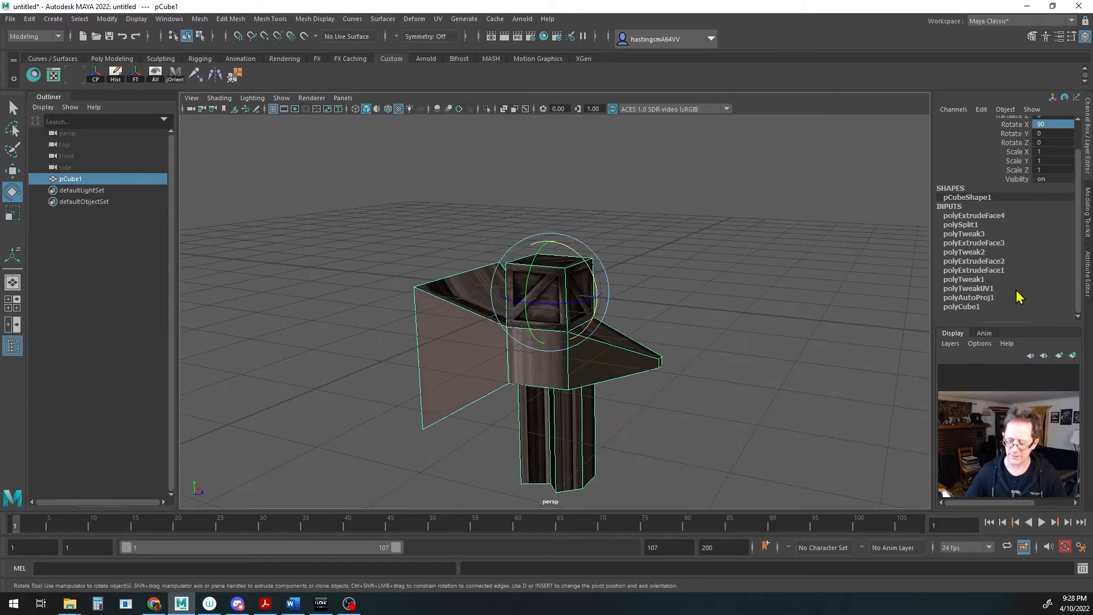
scroll(1018, 296, "up", 2)
left_click_drag(558, 366, 691, 338, "alt")
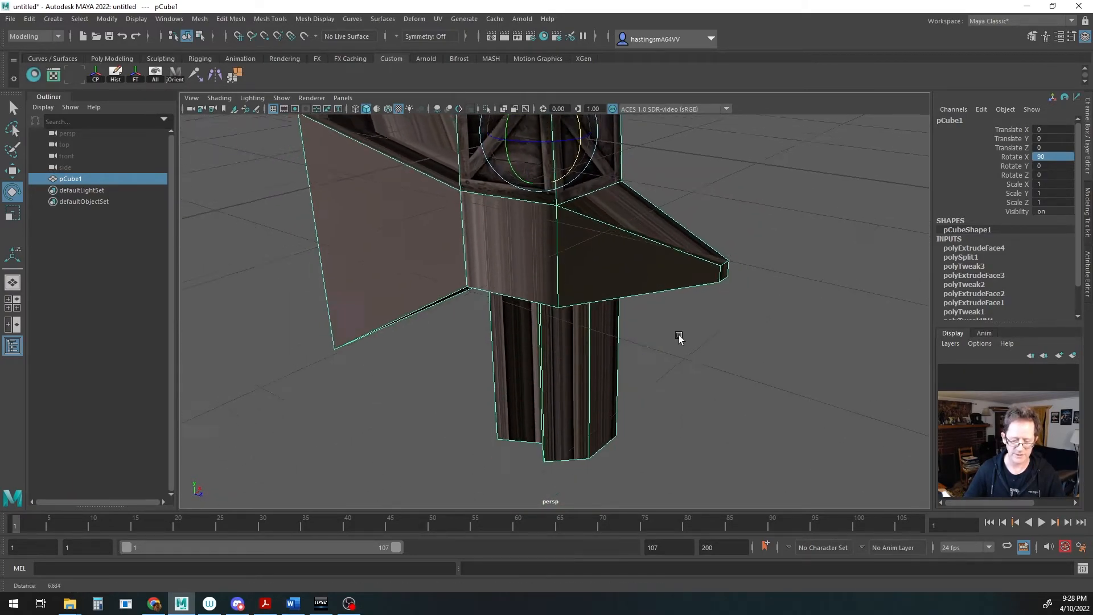
right_click_drag(691, 339, 540, 324, "alt")
middle_click_drag(540, 325, 538, 343, "alt")
left_click_drag(539, 343, 493, 348, "alt")
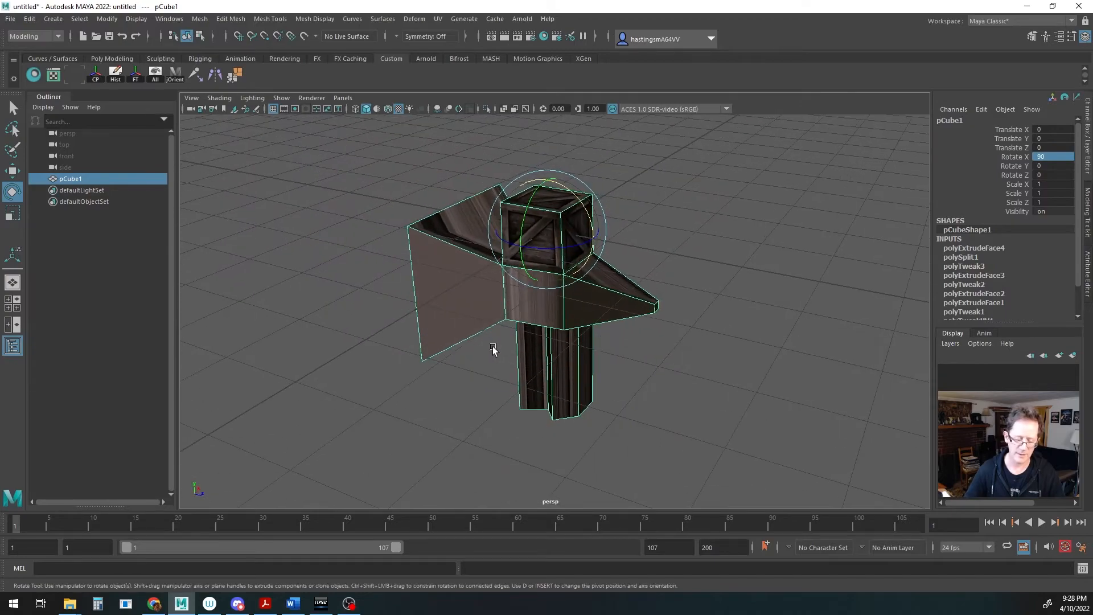
left_click_drag(588, 337, 604, 293, "alt")
key("w")
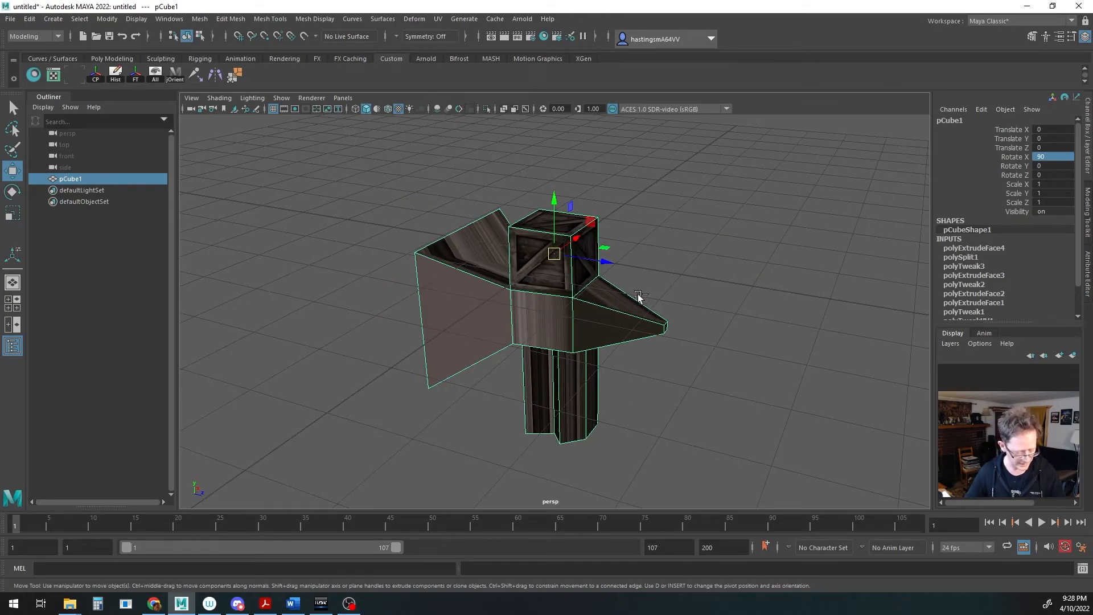
- Try to cut an edge loop around the tapered spike near its base with Multi-Cut
key("ctrl+shift+x")
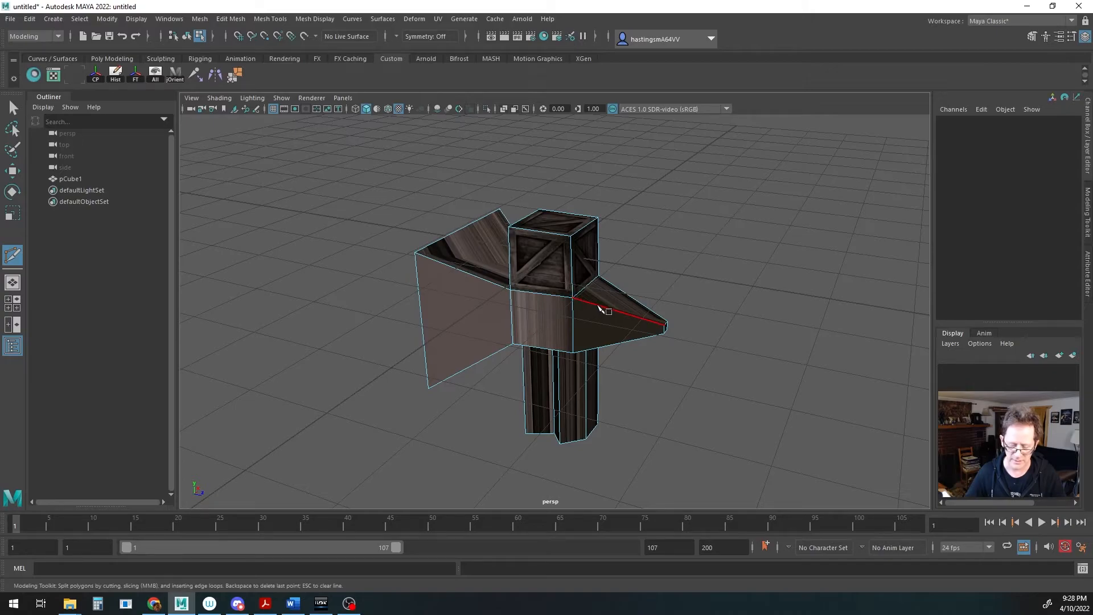
left_click_drag(602, 353, 639, 360, "alt")
left_click(591, 277)
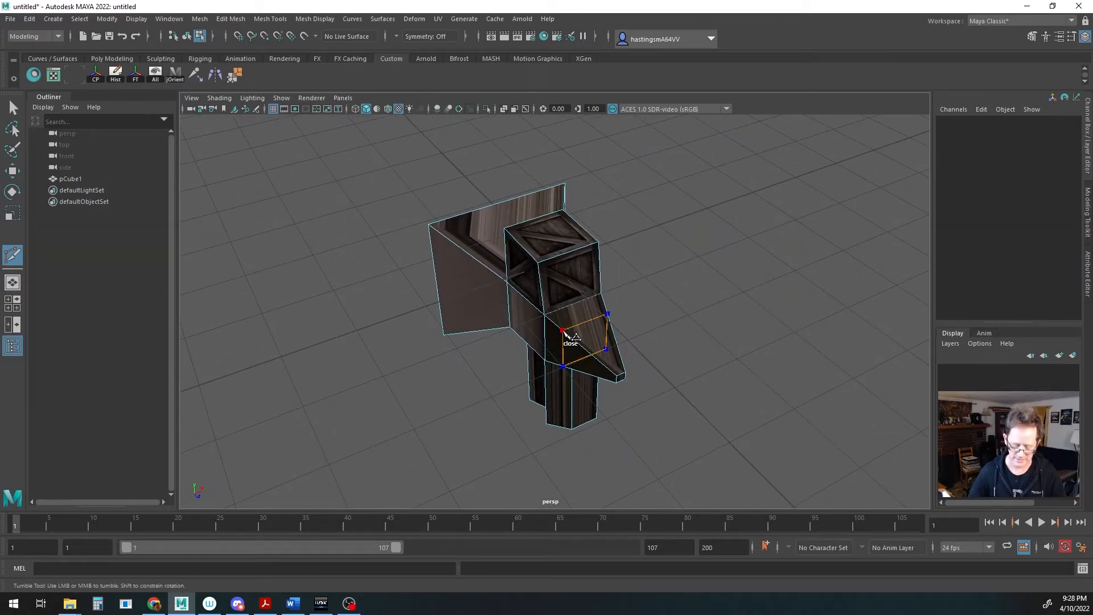
left_click(563, 330)
key("Return")
left_click_drag(589, 333, 626, 319, "alt")
key("w")
left_click_drag(579, 393, 603, 388, "alt")
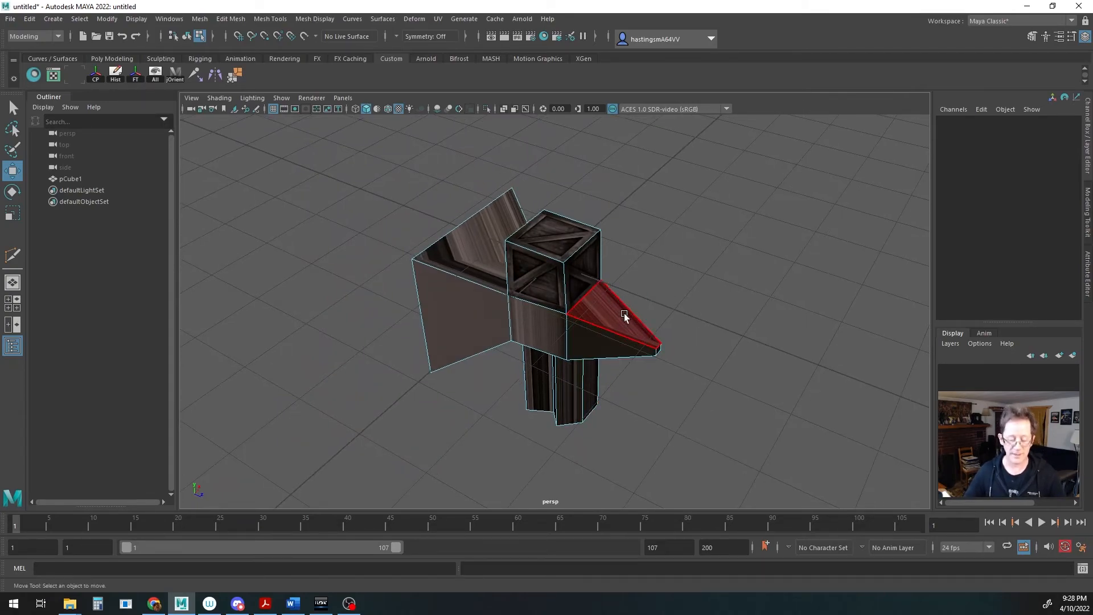
- Cut several edge loops around the tapered spike and lengthwise through the spike, middle block and flared fin with Multi-Cut
key("y")
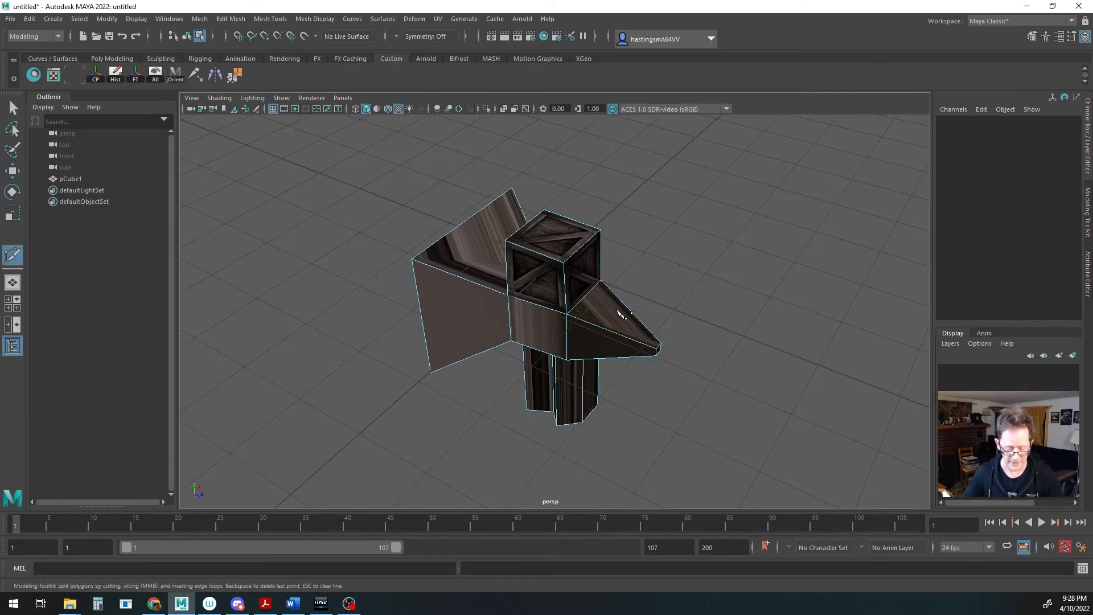
left_click_drag(592, 367, 603, 340, "alt")
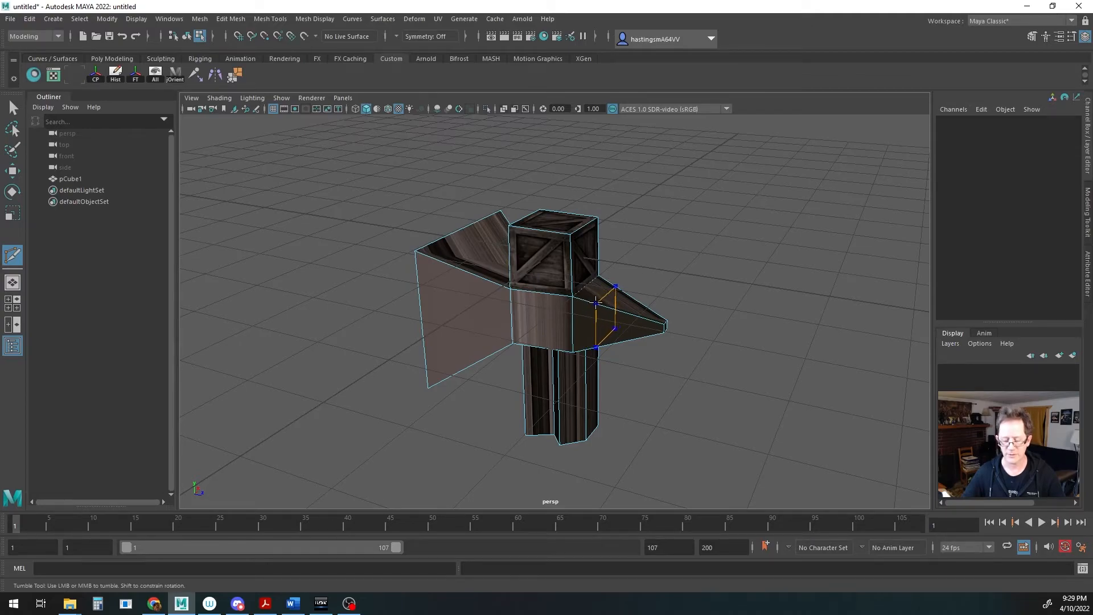
left_click(608, 305)
left_click(619, 310)
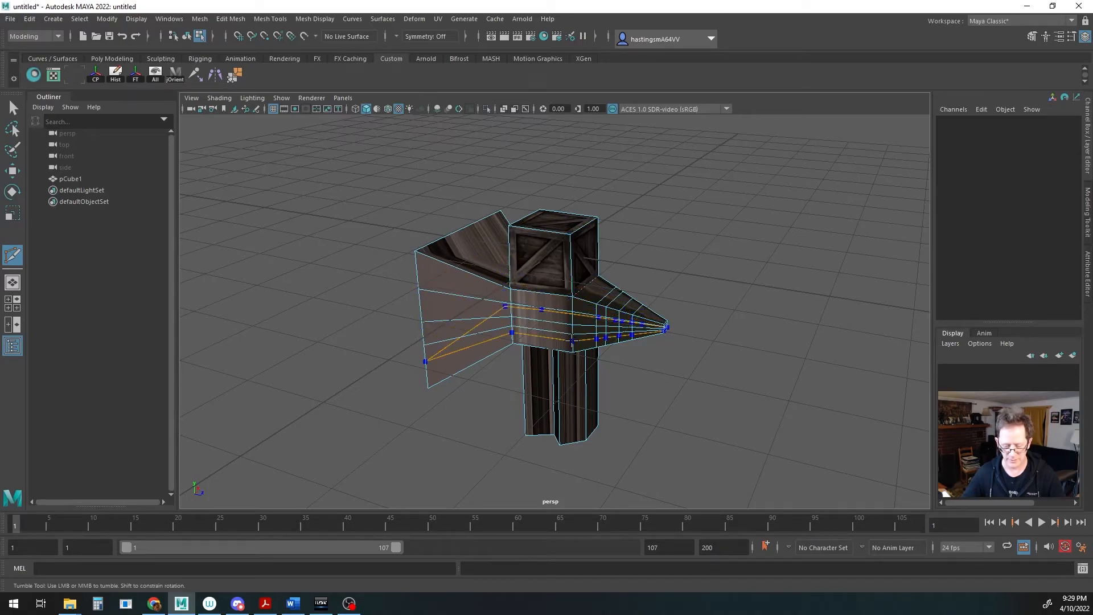
left_click_drag(691, 390, 589, 363, "alt")
key("w")
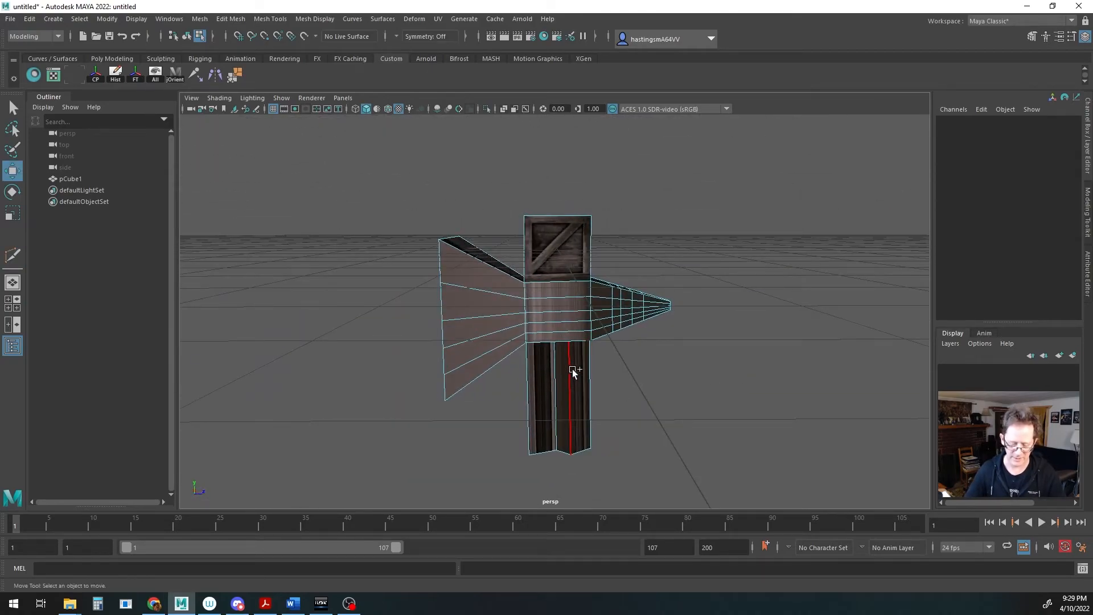
- Cut three edge loops across the zigzag legs with Multi-Cut, spaced along their height
key("ctrl+shift+x")
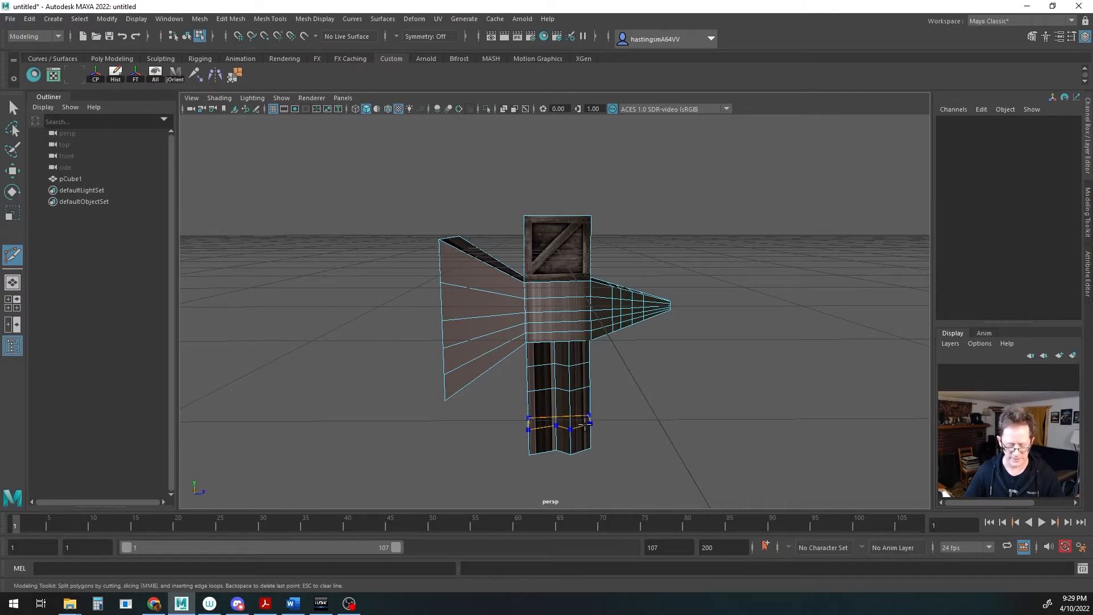
left_click(587, 414, "ctrl")
mouse_move(667, 417)
left_mouse_down("alt")
mouse_move(436, 417)
mouse_move(699, 427)
mouse_move(659, 428)
mouse_move(649, 418)
left_mouse_up("alt")
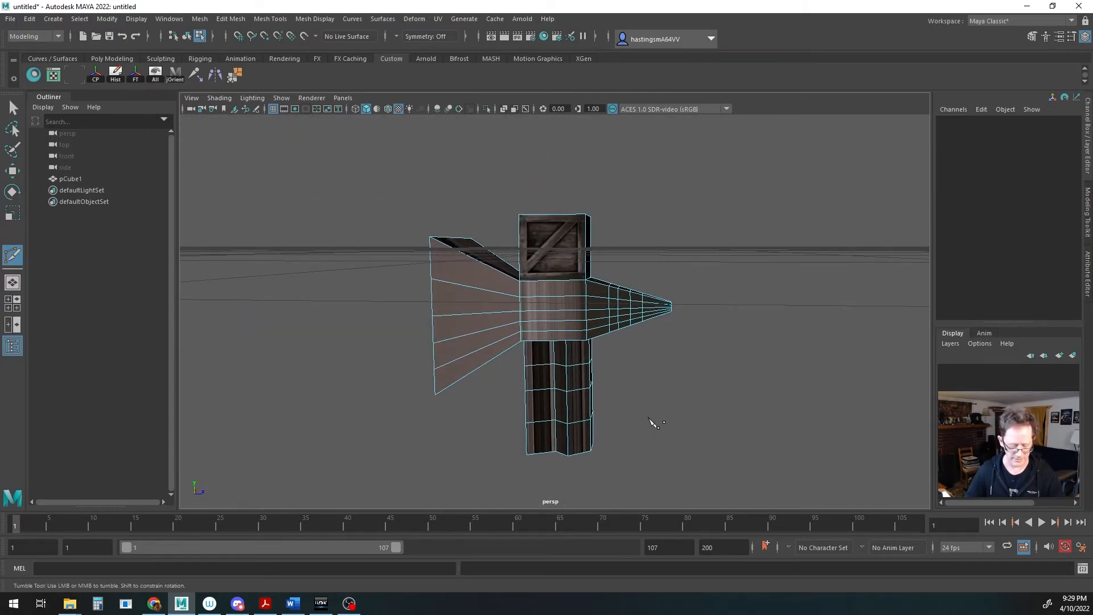
key("w")
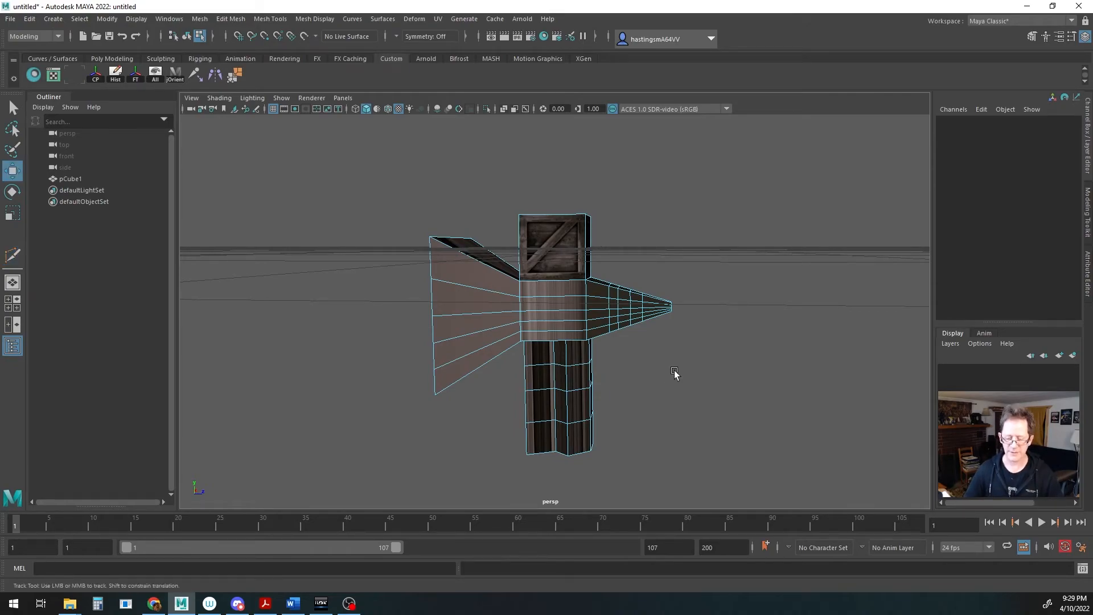
- In wireframe display, select the full ring of vertices just behind the spike's tip and return to textured shading
left_click_drag(676, 373, 662, 384, "alt")
key("F8")
right_click_drag(574, 383, 743, 385, "alt")
middle_click_drag(743, 381, 659, 378, "alt")
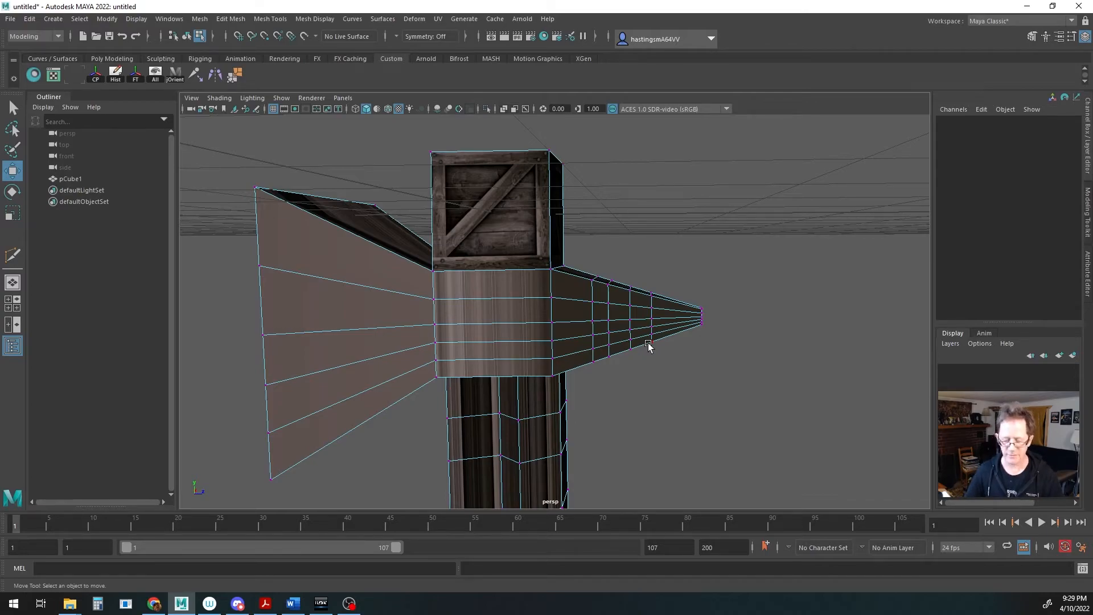
key("4")
mouse_move(655, 386)
left_mouse_down("alt")
mouse_move(754, 315)
mouse_move(693, 366)
mouse_move(608, 398)
mouse_move(654, 381)
left_mouse_up("alt")
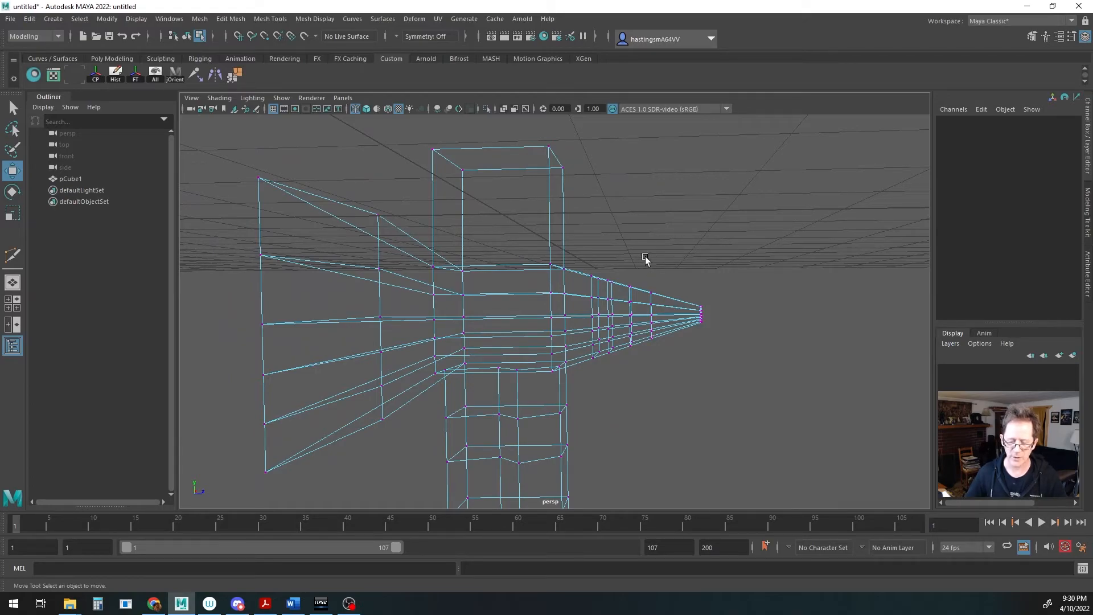
mouse_move(644, 257)
left_mouse_down()
mouse_move(666, 383)
mouse_move(615, 349)
mouse_move(541, 384)
mouse_move(464, 378)
mouse_move(612, 399)
mouse_move(649, 390)
mouse_move(597, 398)
left_mouse_up()
key("6")
right_click_drag(596, 398, 701, 398, "alt")
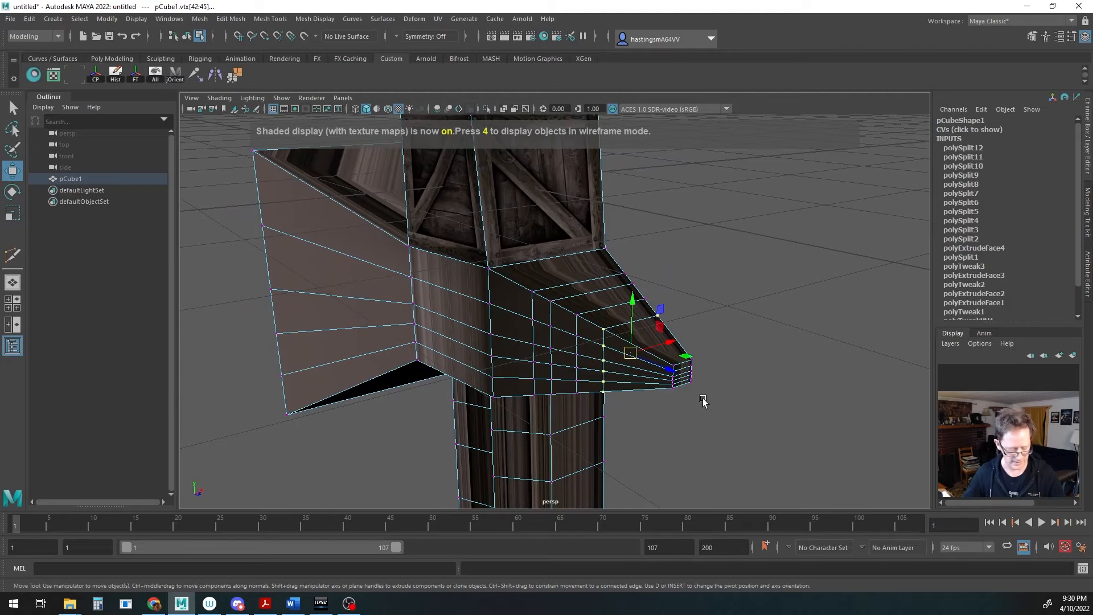
- Scale up the selected vertex ring uniformly to form a bulge near the spike's tip and return to object mode
key("r")
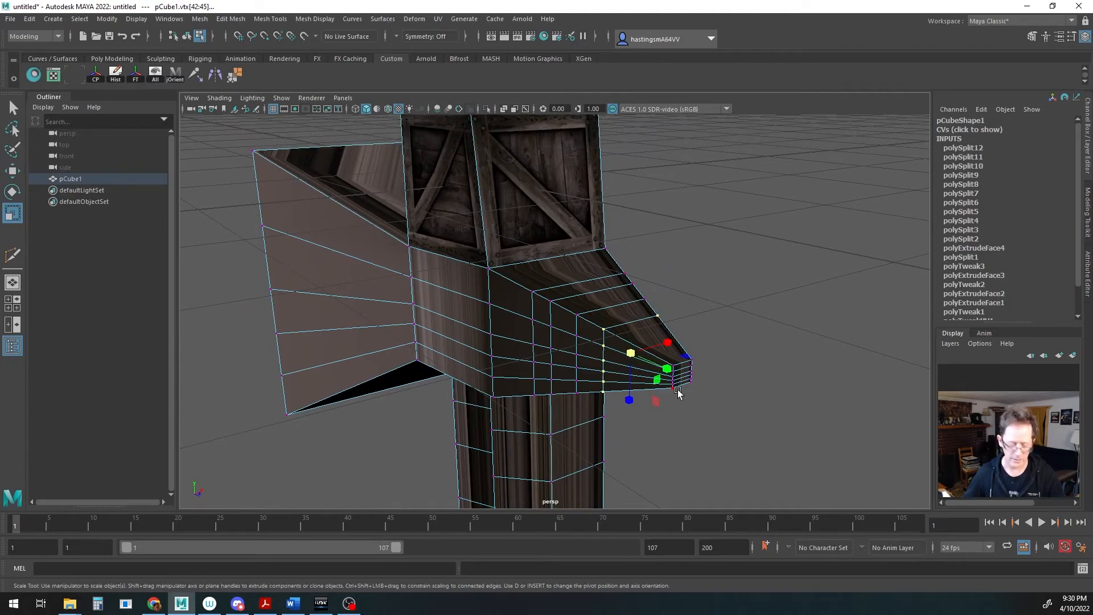
left_click_drag(630, 353, 559, 413)
right_click_drag(558, 412, 379, 404, "alt")
middle_click_drag(455, 415, 471, 398, "alt")
left_click_drag(426, 420, 464, 404, "alt")
middle_click_drag(493, 390, 476, 395, "alt")
left_click_drag(477, 394, 676, 418, "alt")
key("F8")
- Examine the reshaped model from several angles, including the bulge on the spike
middle_click_drag(673, 406, 675, 406, "alt")
left_click_drag(698, 425, 537, 402, "alt")
left_click_drag(654, 401, 634, 425, "alt")
middle_click_drag(637, 421, 643, 415, "alt")
mouse_move(643, 414)
left_mouse_down("alt")
mouse_move(634, 397)
mouse_move(650, 375)
mouse_move(627, 420)
mouse_move(633, 388)
mouse_move(632, 422)
left_mouse_up("alt")
middle_click_drag(641, 417, 645, 409, "alt")
mouse_move(645, 409)
left_mouse_down("alt")
mouse_move(632, 410)
mouse_move(654, 390)
mouse_move(660, 399)
left_mouse_up("alt")
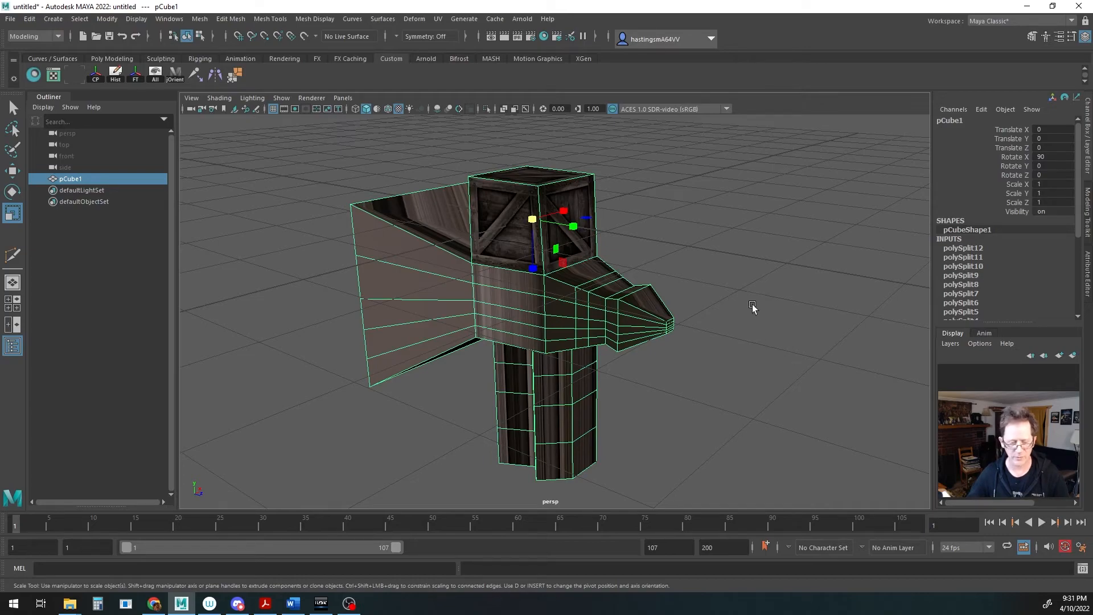
- Create a polygon sphere primitive in the scene
middle_click_drag(742, 361, 636, 352, "alt")
right_click_drag(743, 355, 616, 352, "alt")
middle_click_drag(688, 360, 635, 360, "alt")
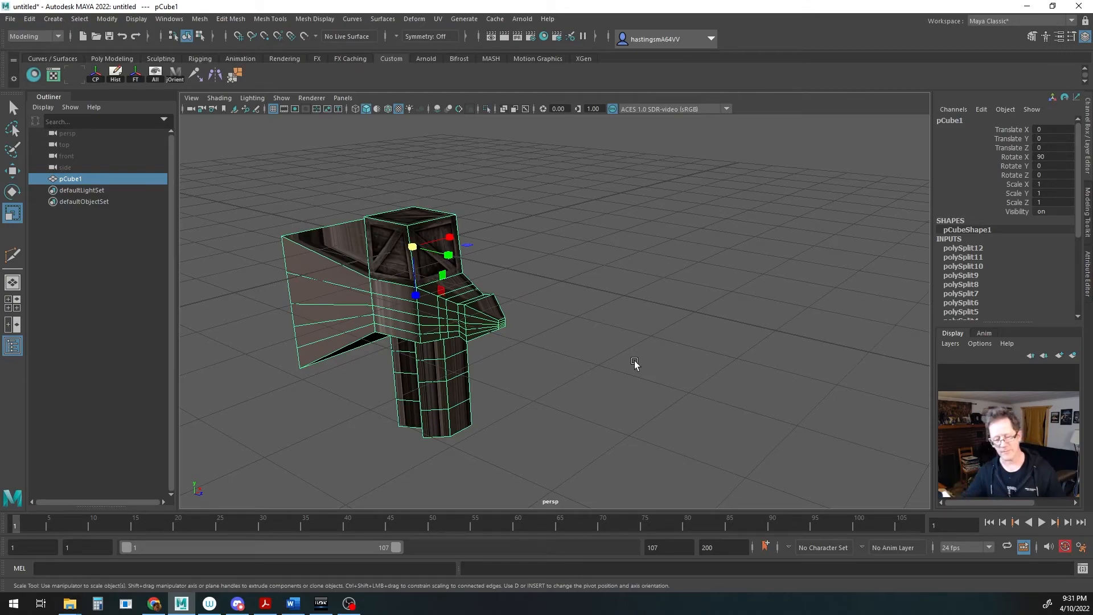
left_click_drag(677, 312, 551, 309, "alt")
middle_click_drag(576, 329, 534, 322, "alt")
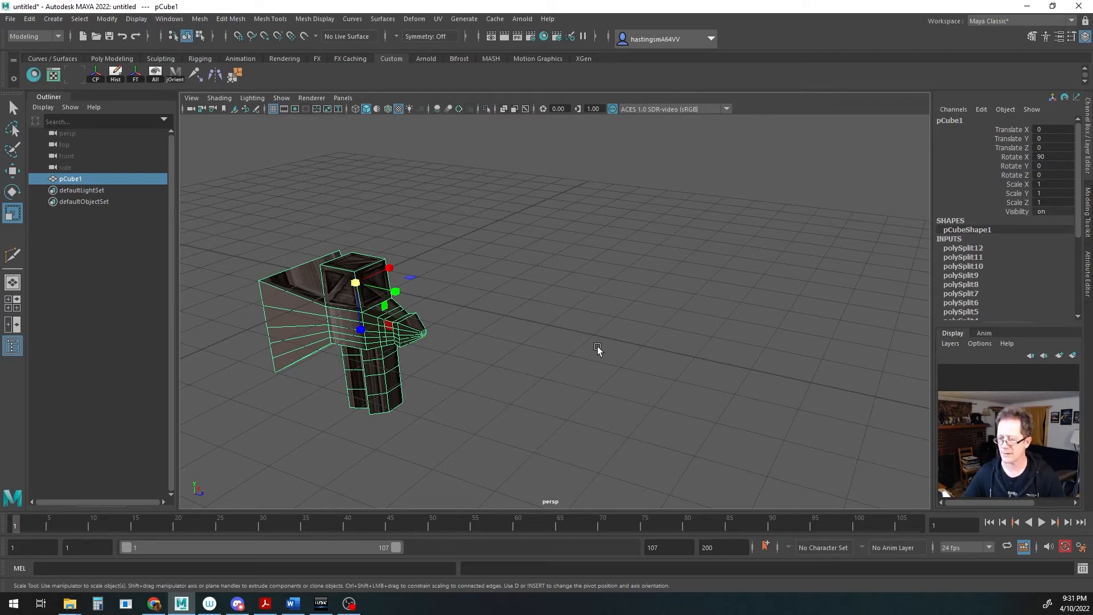
left_click_drag(600, 346, 562, 310, "alt")
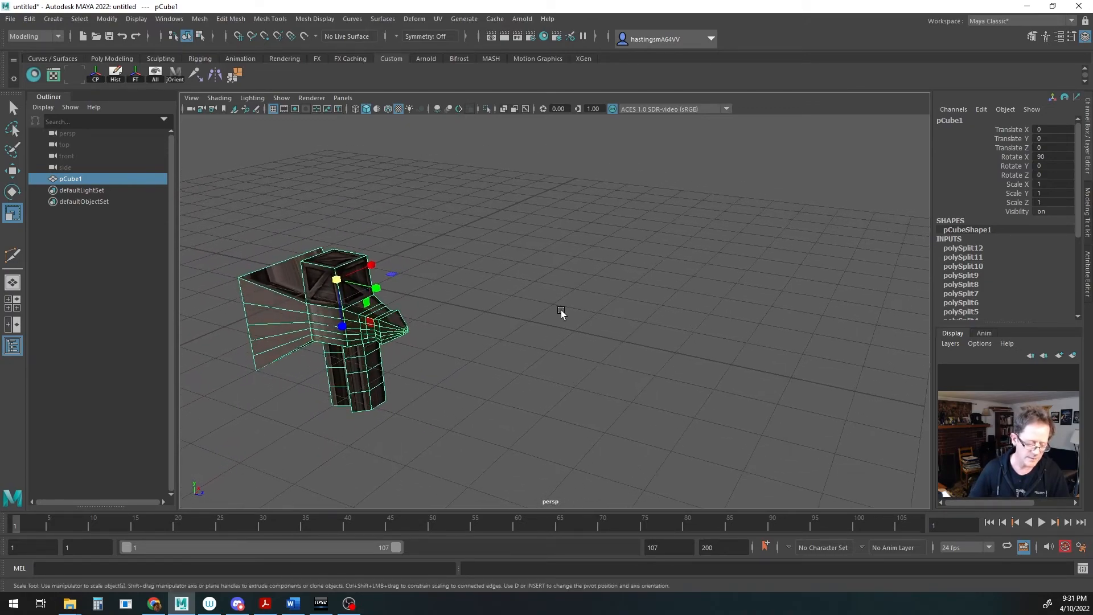
key("ctrl")
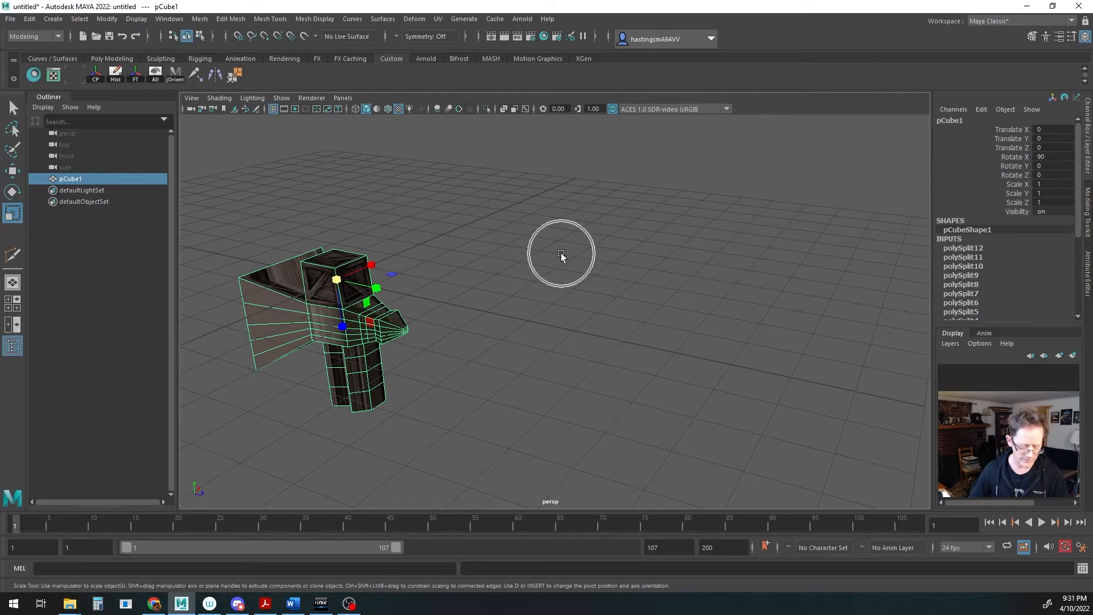
key("space")
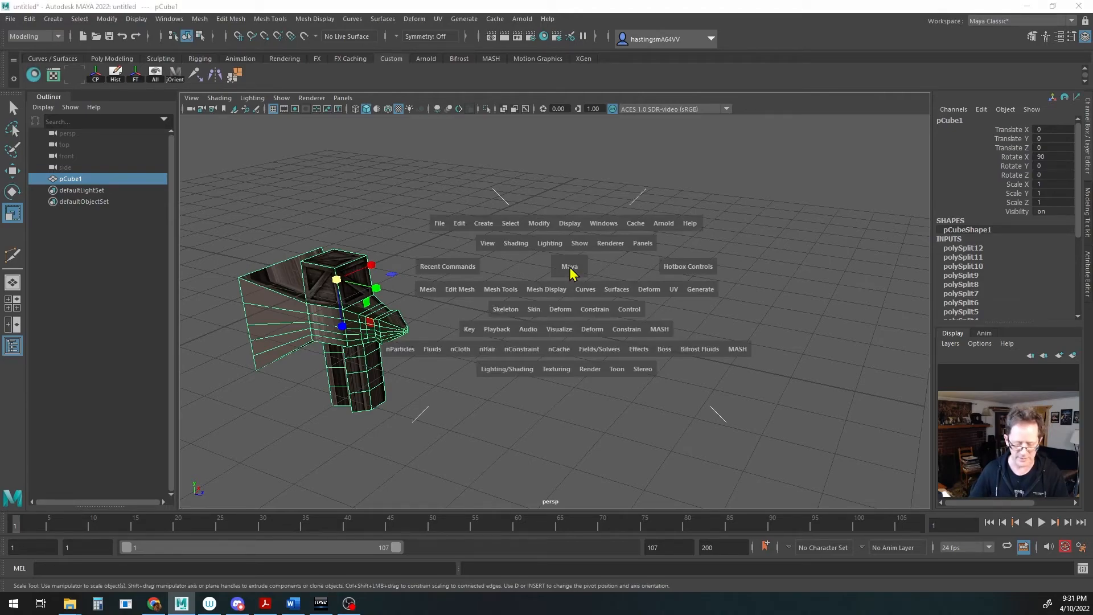
left_click(484, 229)
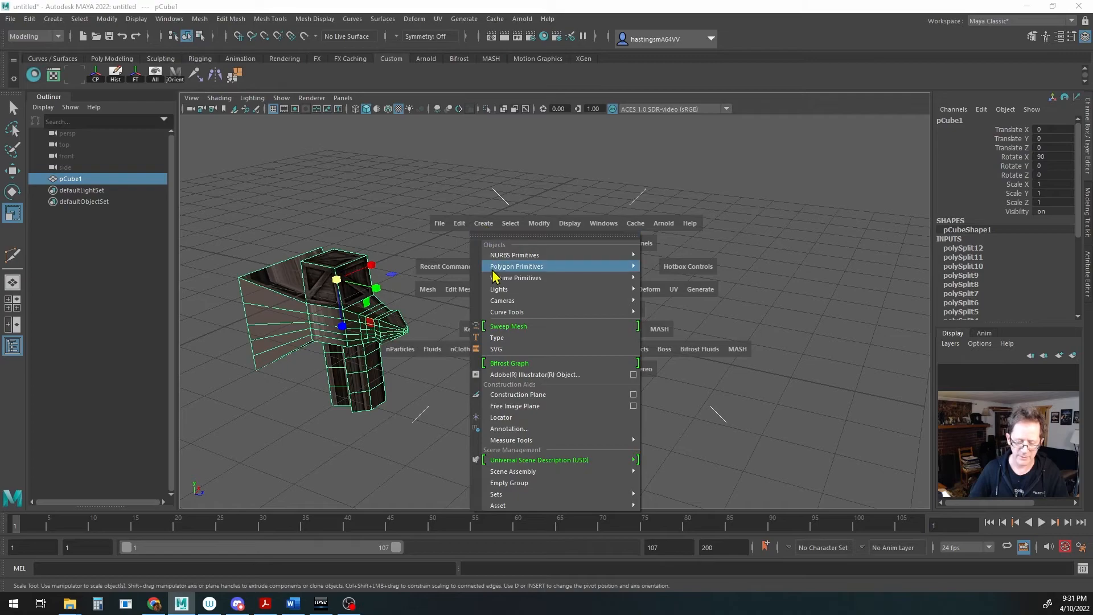
mouse_move(493, 267)
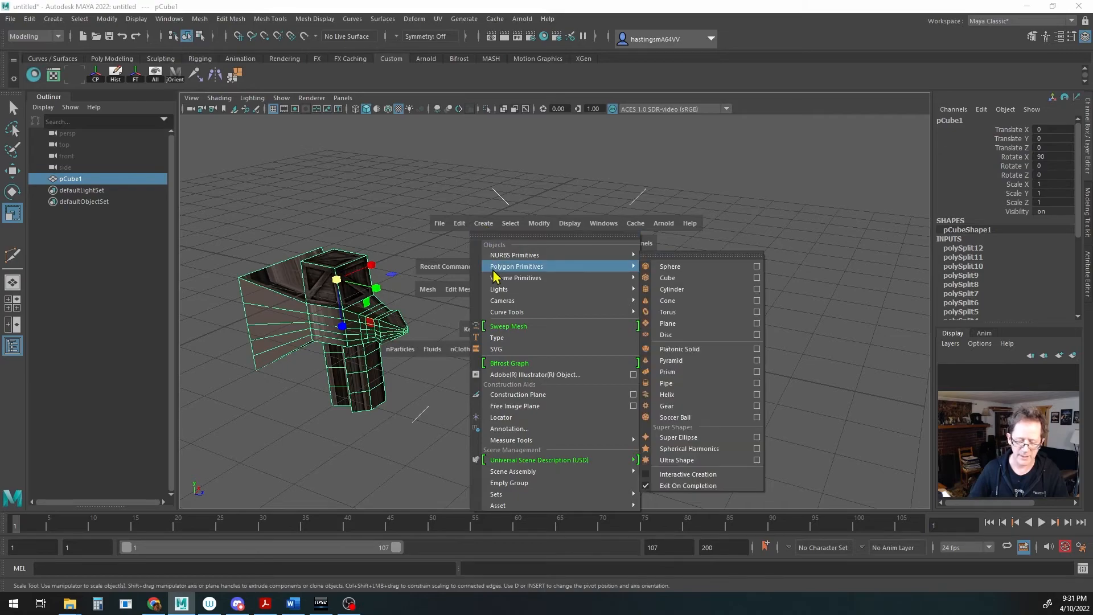
left_click(679, 266)
- Move the sphere across the ground beside the model to about X 2.42, Z 4.385 and set a keyframe at frame 1
left_click_drag(634, 242, 562, 325, "alt")
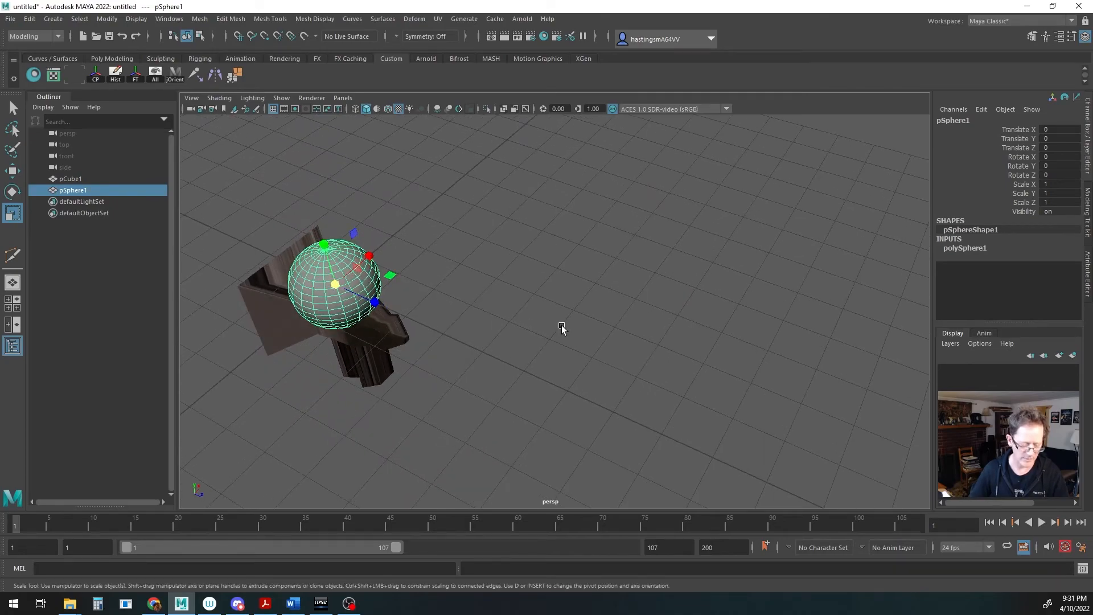
key("w")
left_click_drag(391, 276, 615, 283)
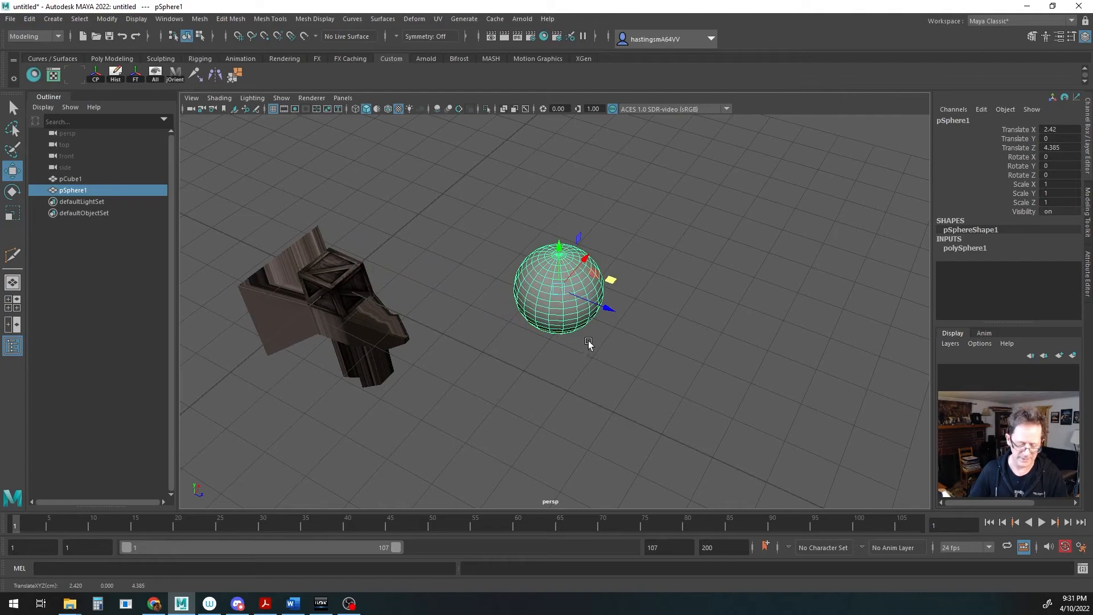
left_click_drag(577, 353, 527, 326, "alt")
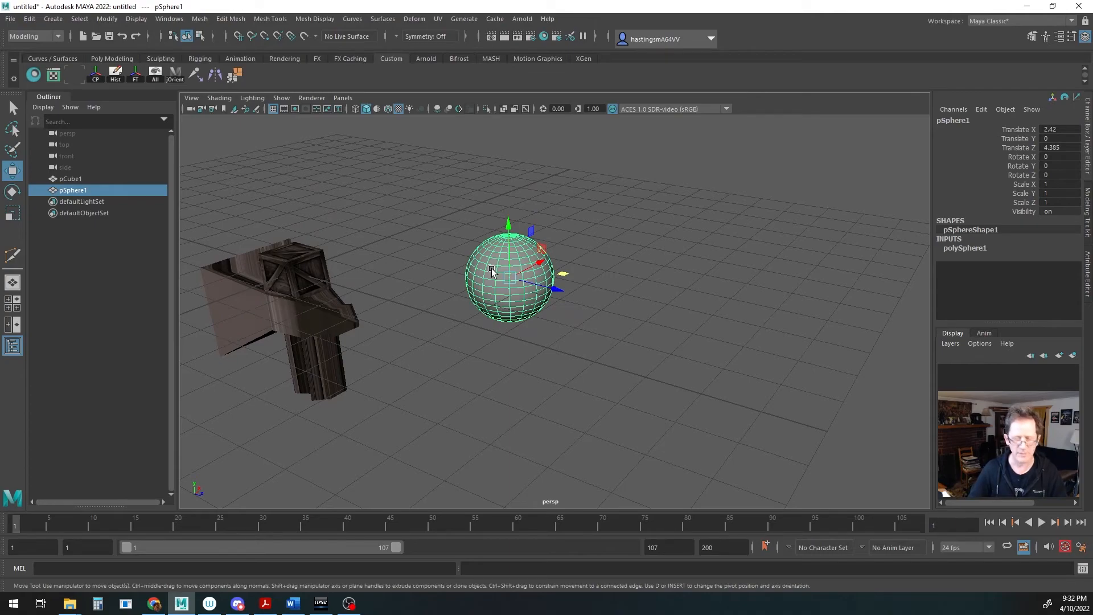
key("s")
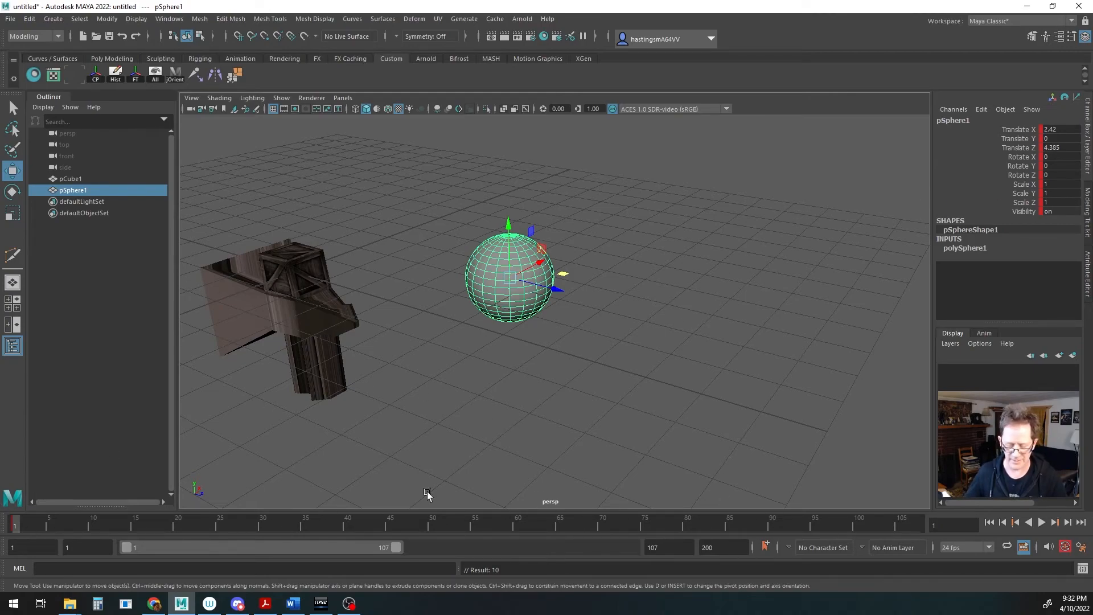
left_click_drag(483, 420, 477, 428, "alt")
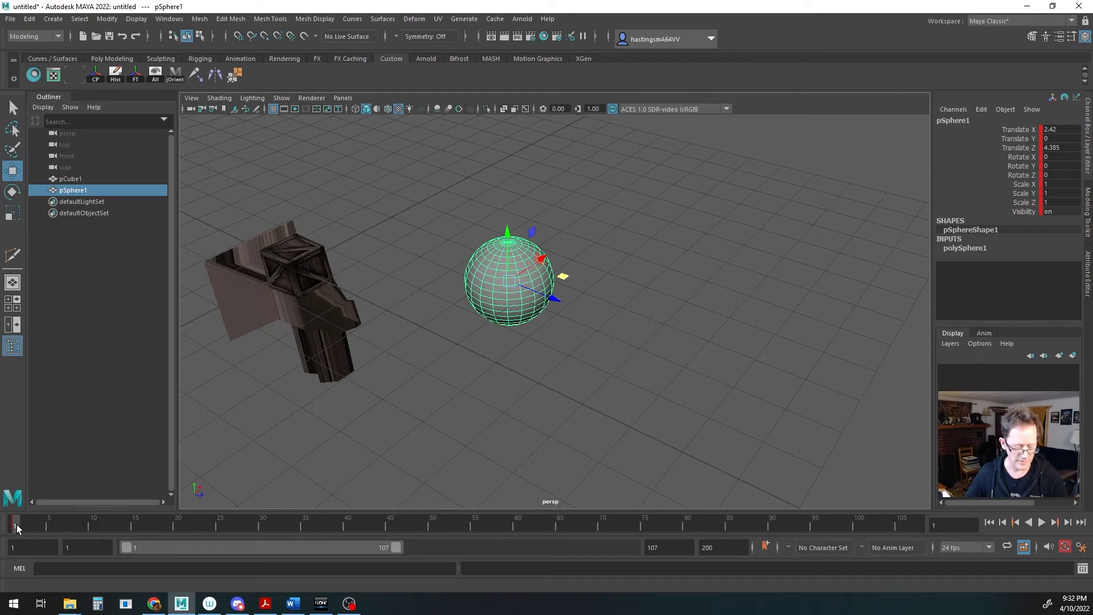
- At frame 24, move the sphere along Z to about 9.722 and set a keyframe
left_click_drag(17, 524, 26, 525)
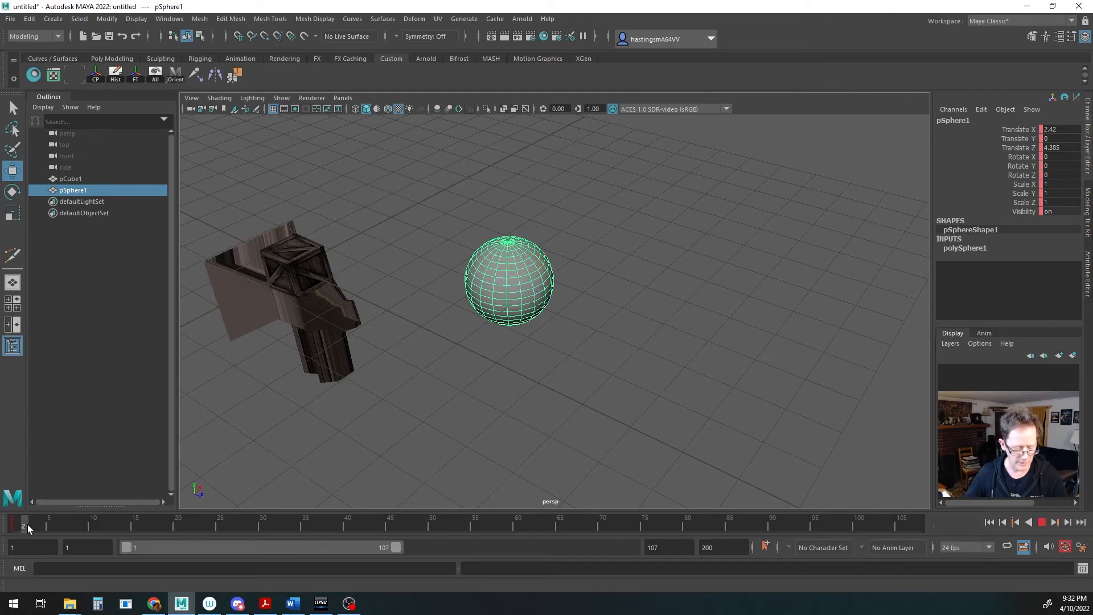
left_click_drag(135, 527, 159, 528)
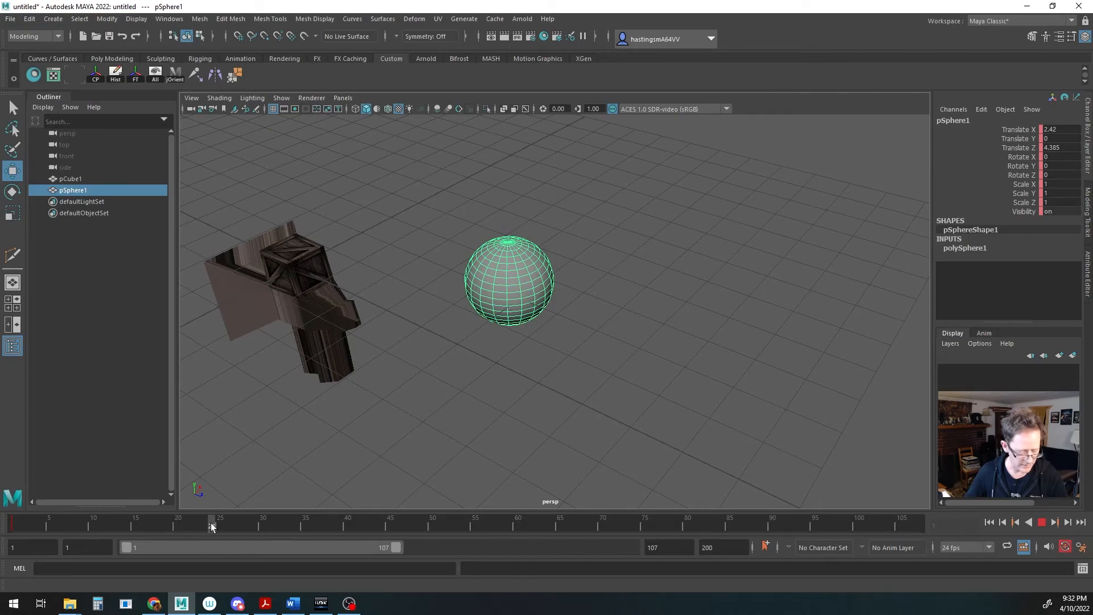
left_click_drag(211, 523, 212, 526)
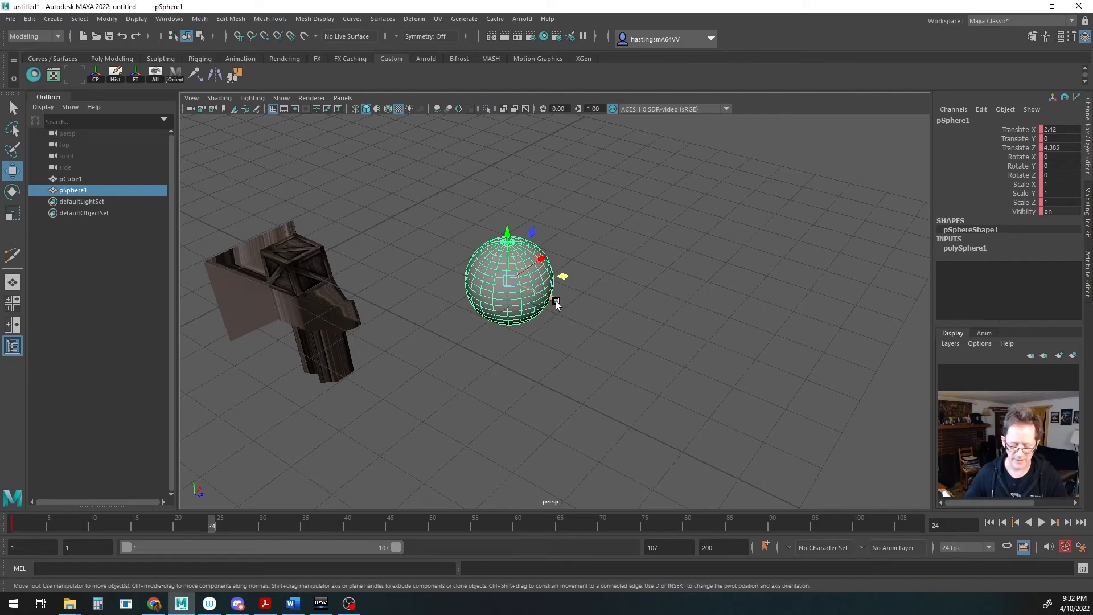
left_click_drag(555, 301, 798, 388)
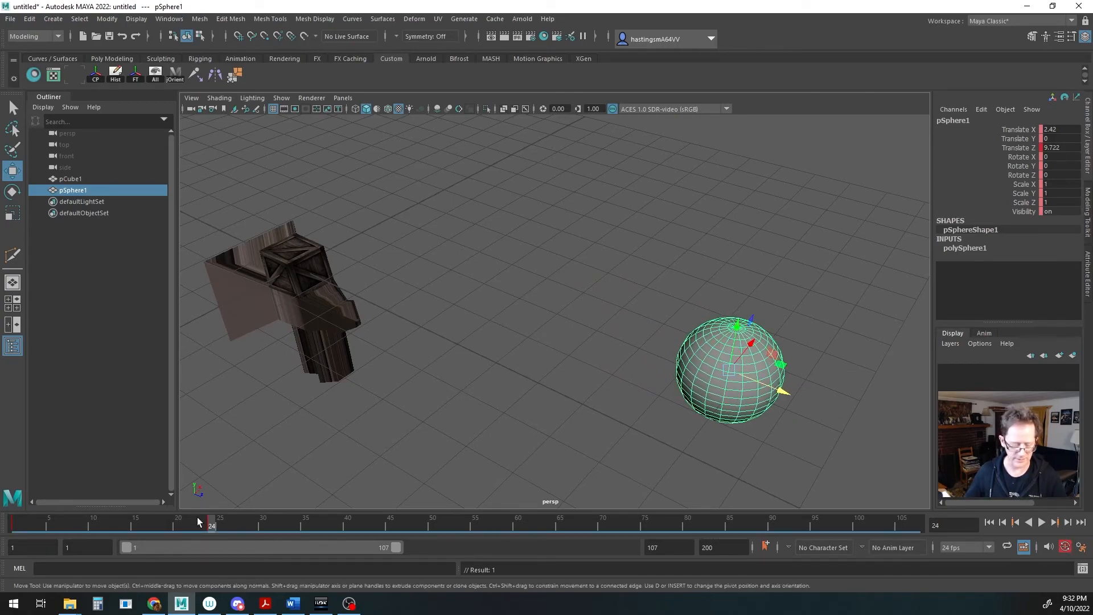
key("s")
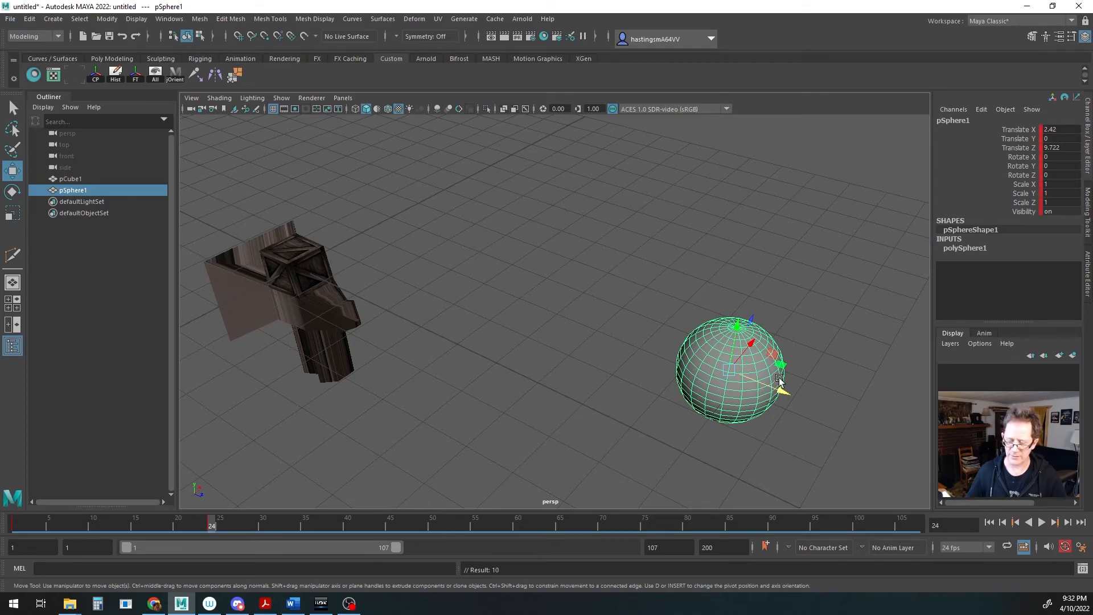
left_click(778, 390)
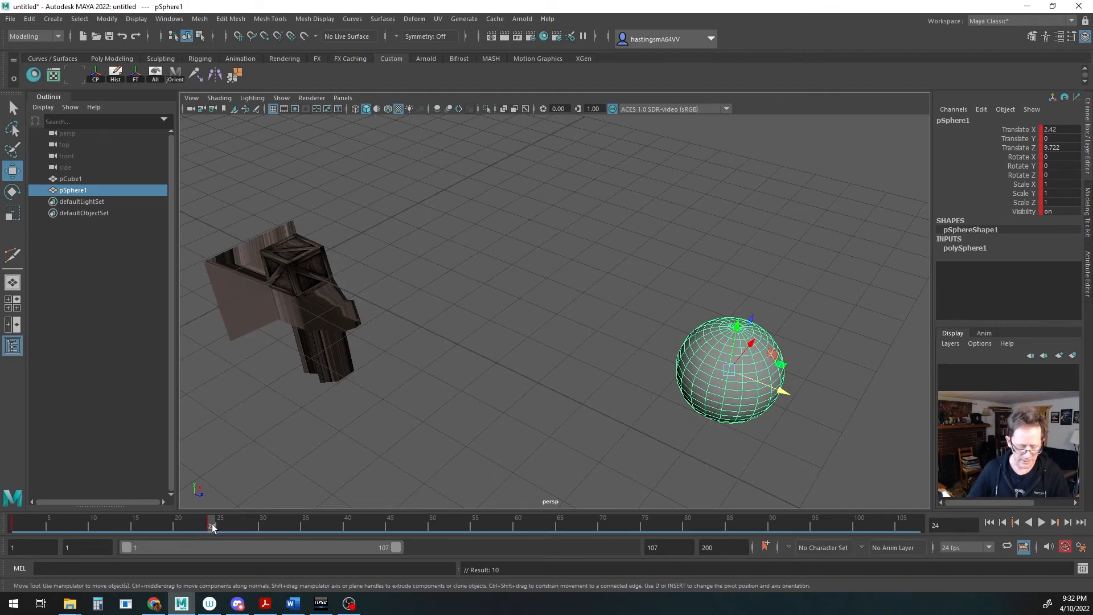
- At frame 48, set the sphere's Translate X and Translate Z to 0
key("alt+v")
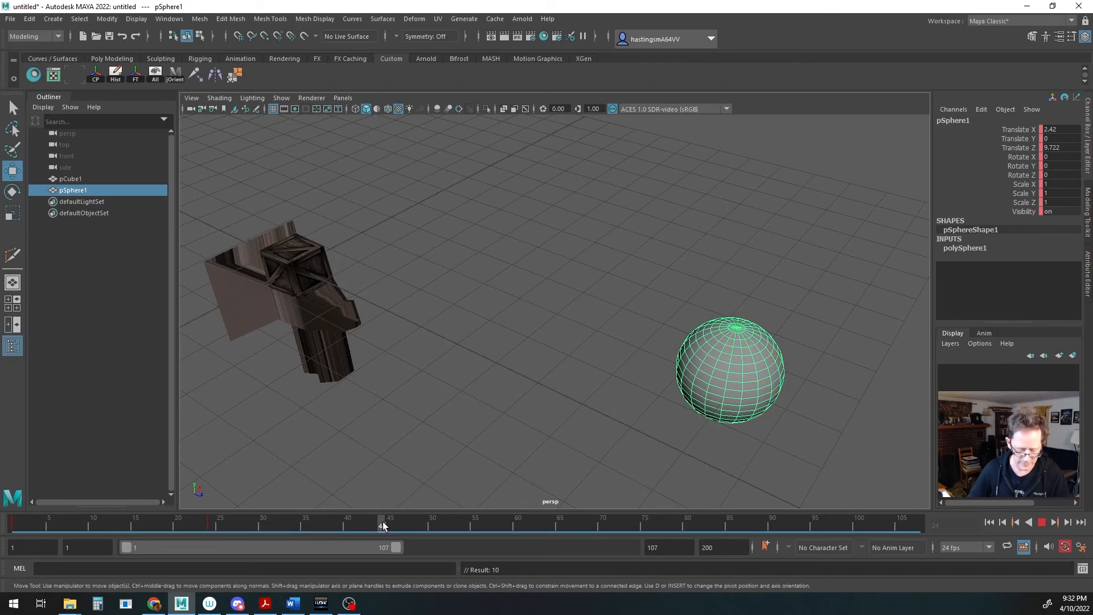
left_click(414, 528)
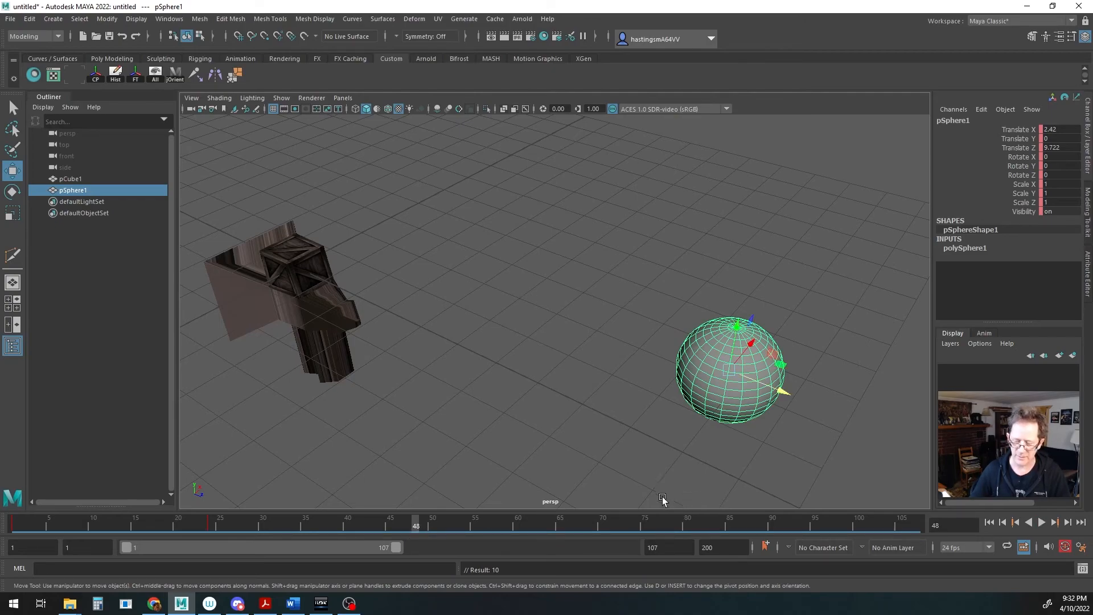
left_click(743, 379)
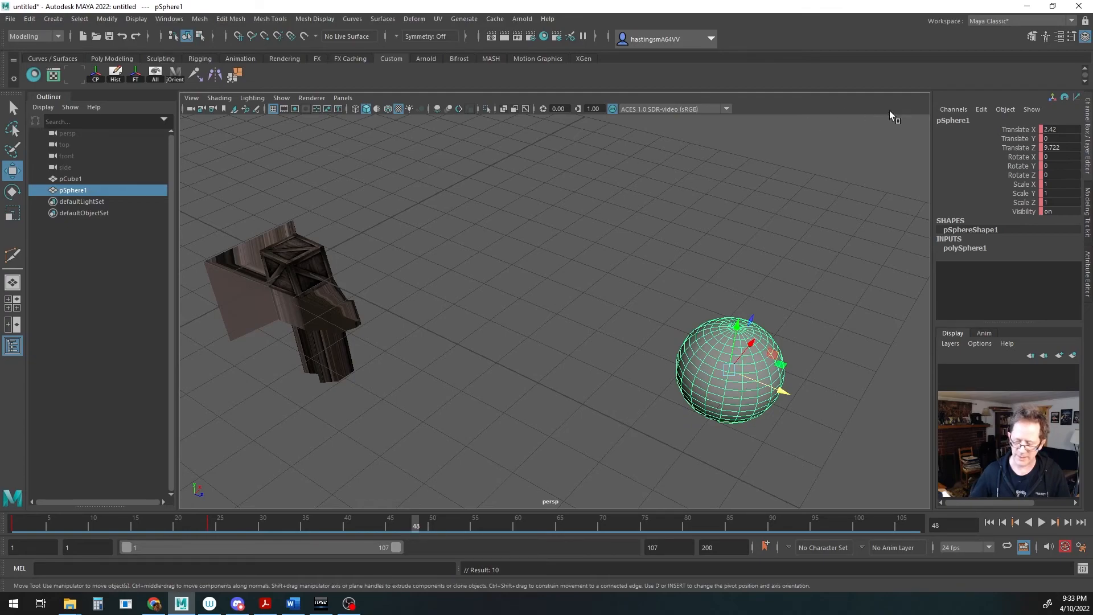
double_click(1060, 128)
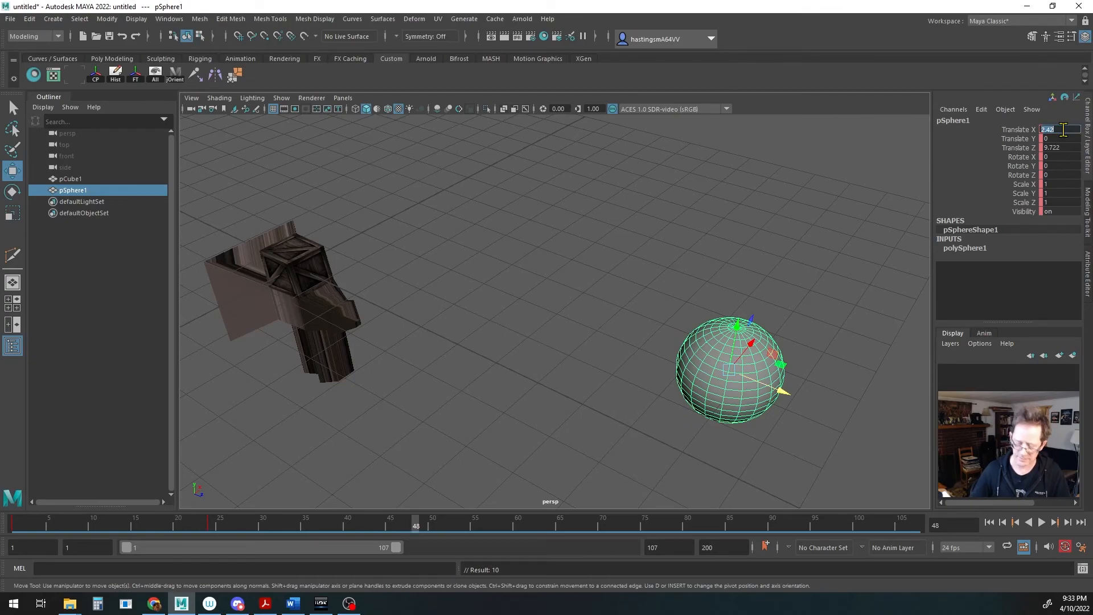
type("0")
key("Tab")
key("Tab")
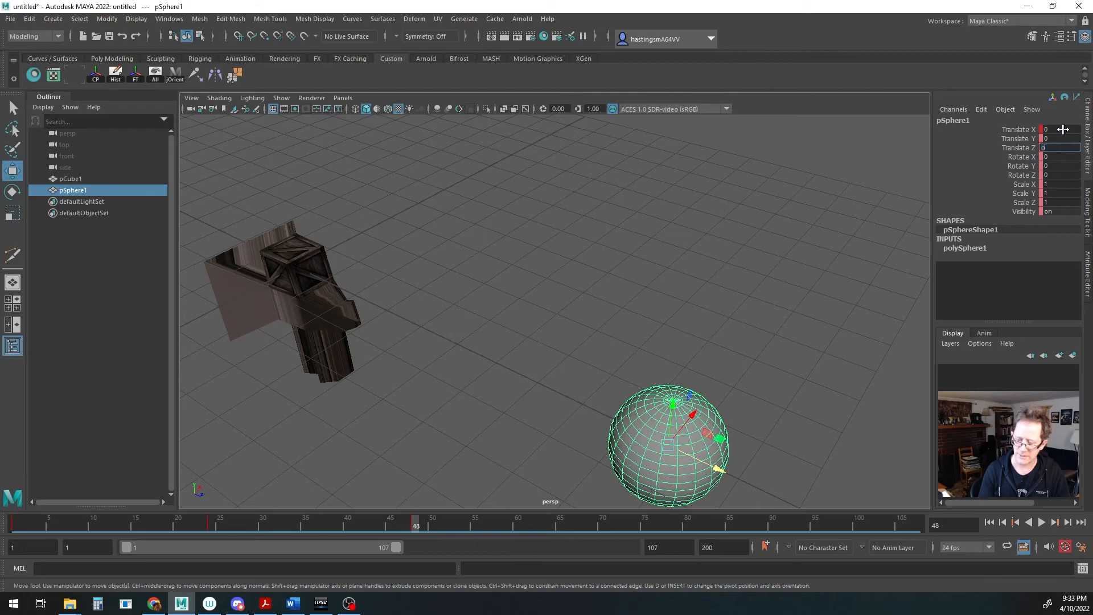
key("Tab")
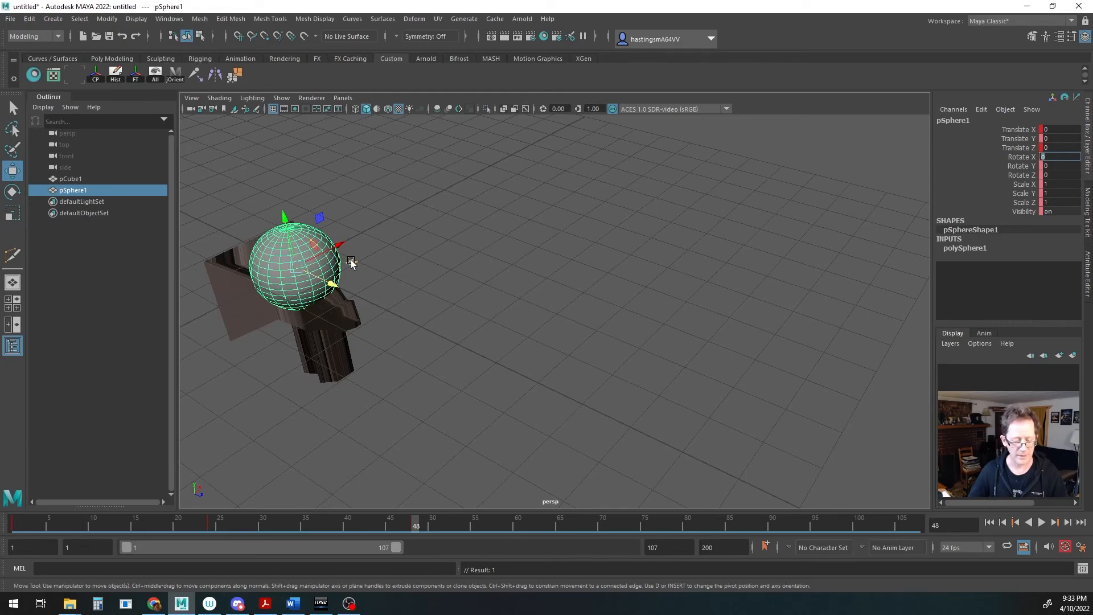
- Move the sphere across the ground to about X 7.214, Z 4.392 and set a keyframe at frame 48
middle_click_drag(351, 260, 677, 198)
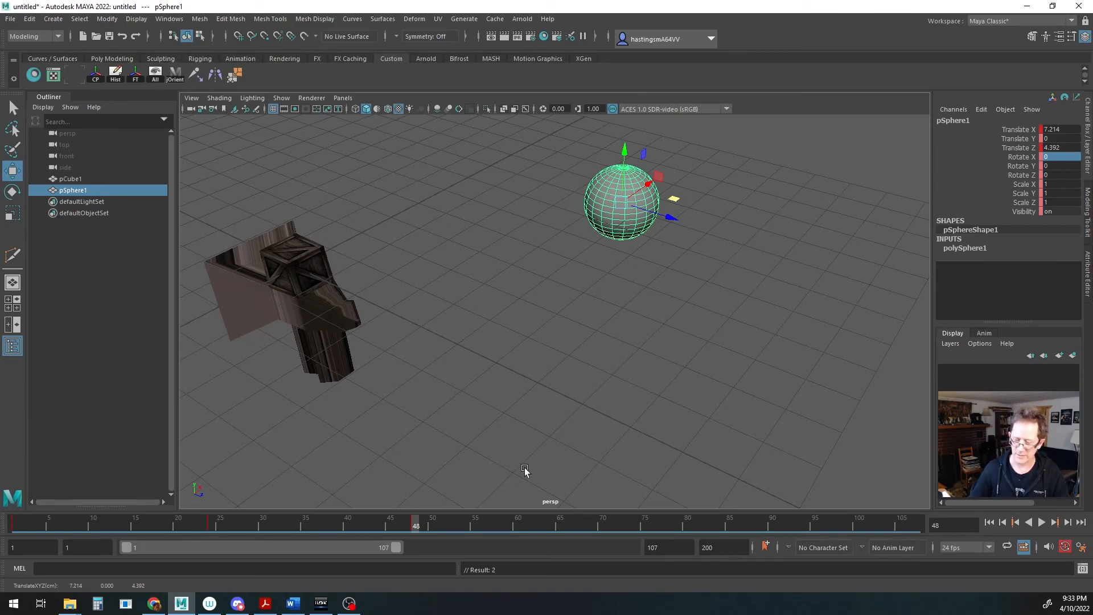
middle_click_drag(730, 285, 735, 286, "alt")
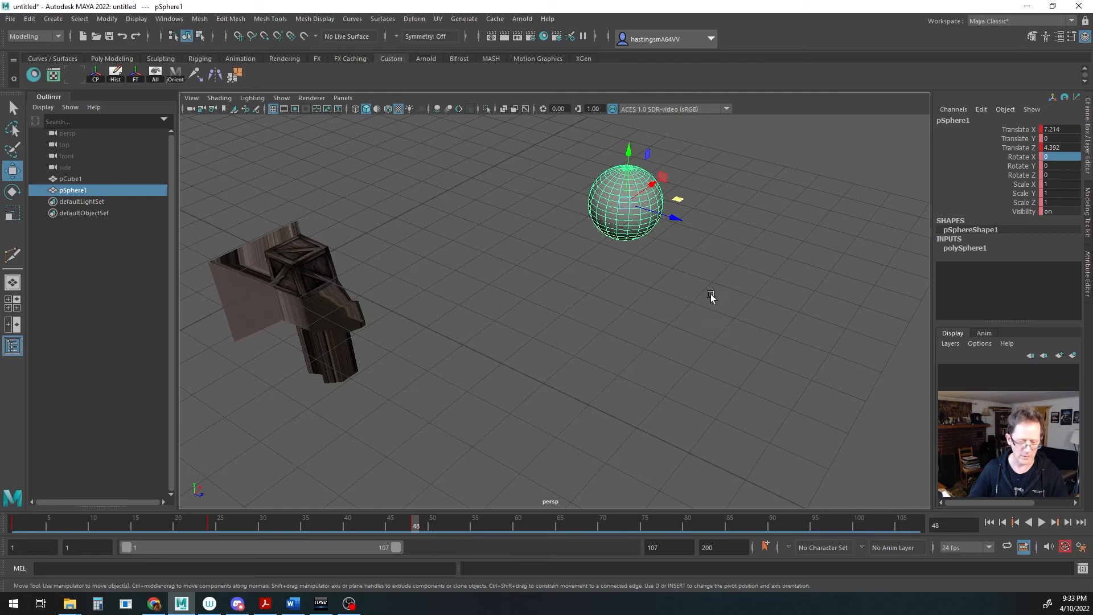
key("s")
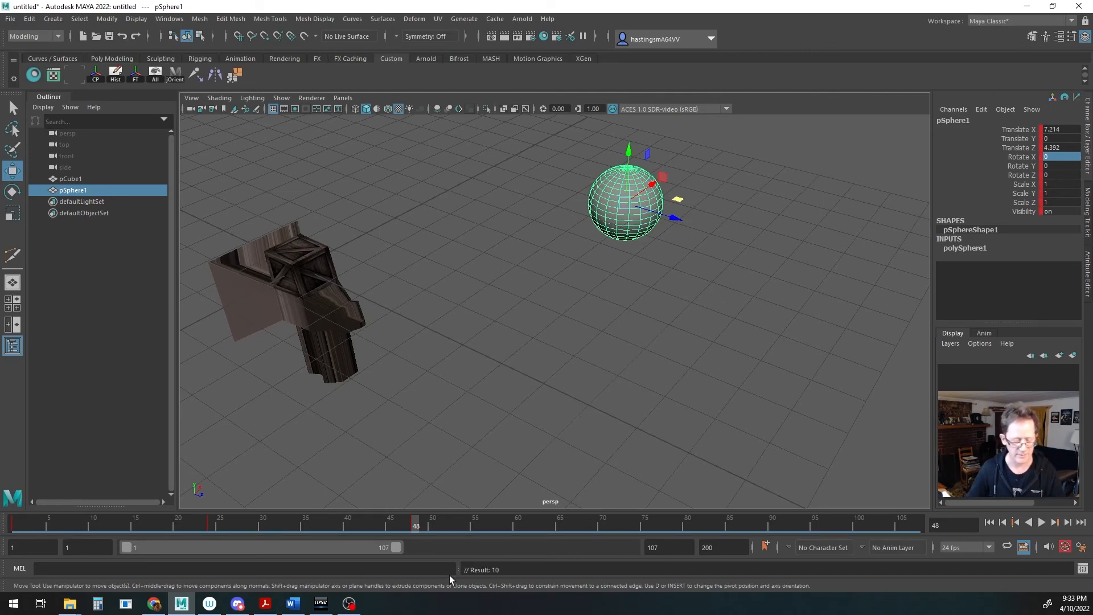
- Scrub and play back the sphere's keyframed movement from frame 1, and return to frame 1
left_click_drag(50, 525, 3, 524)
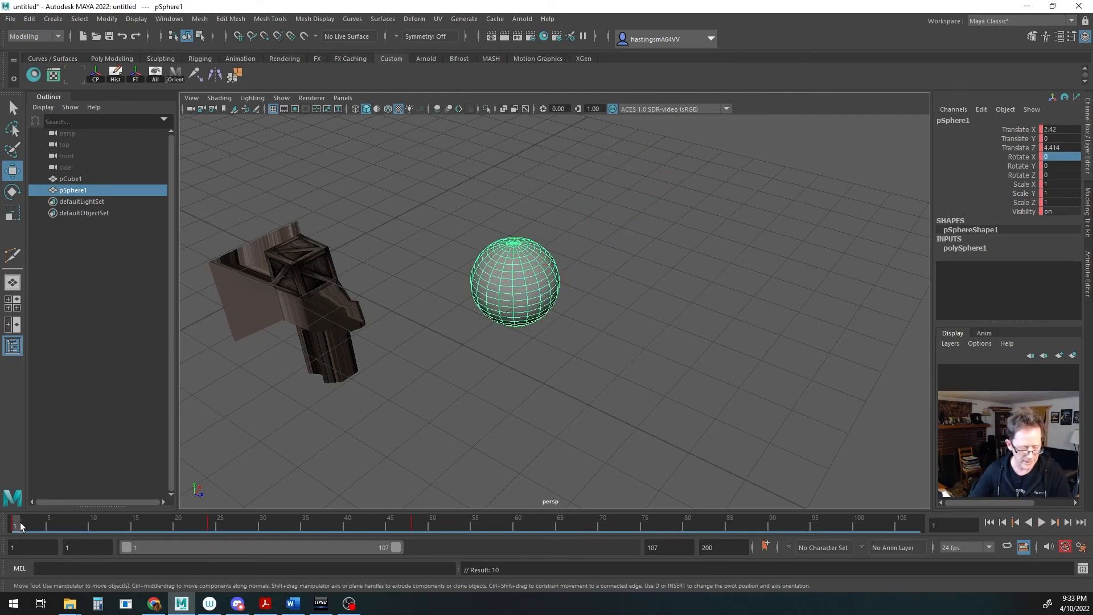
key("alt+v")
mouse_move(92, 522)
left_mouse_down()
mouse_move(431, 528)
mouse_move(6, 522)
left_mouse_up()
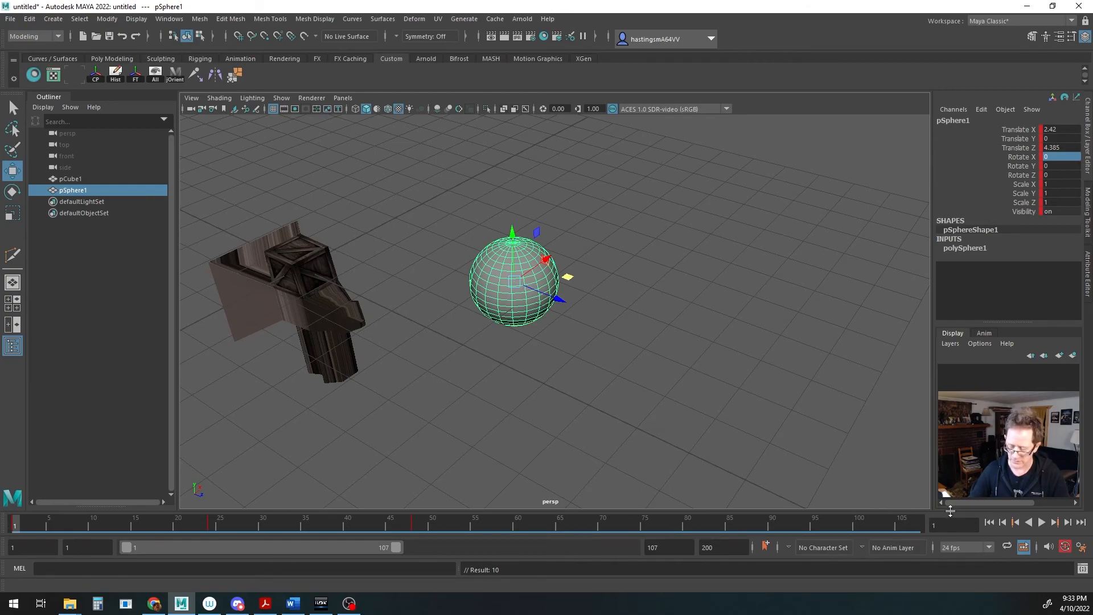
left_click(1041, 522)
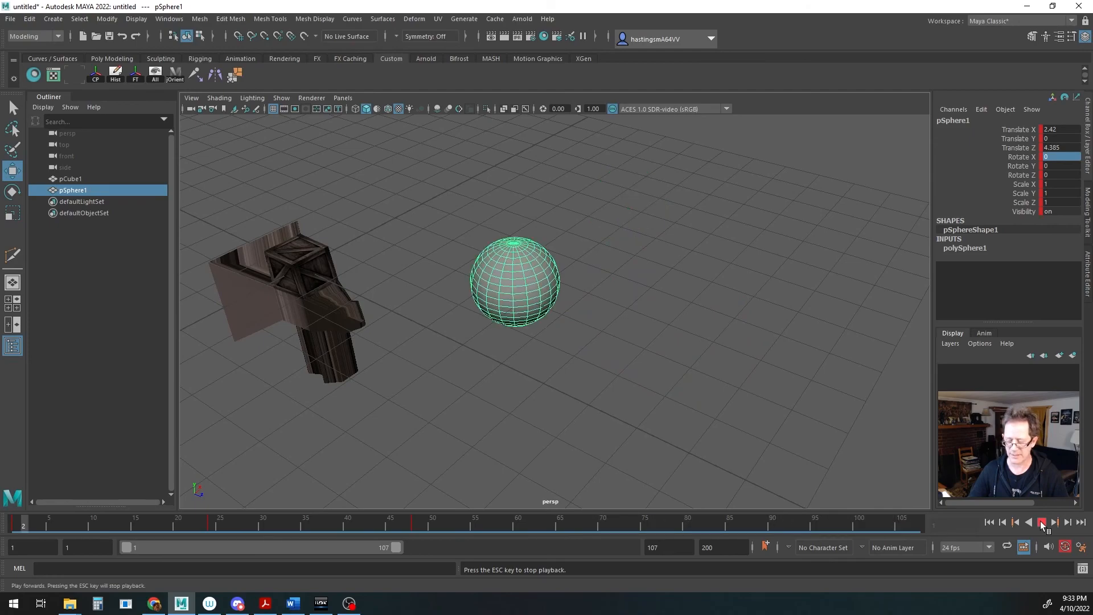
left_click(1042, 522)
left_click_drag(155, 522, 14, 528)
key("alt+v")
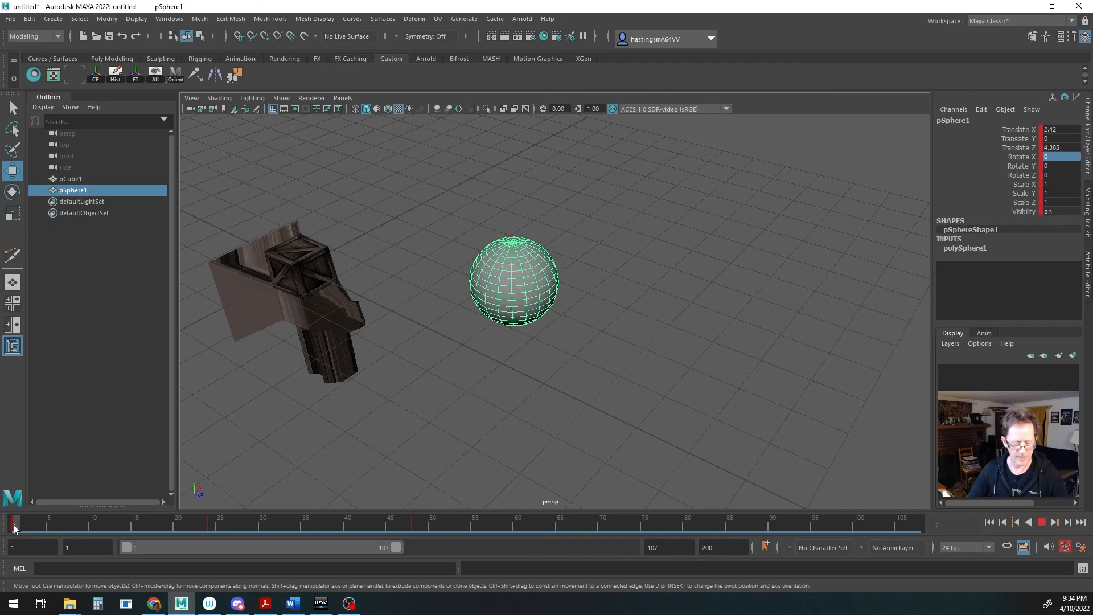
key("alt+v")
- Raise the reshaped crate model along Y to about 1.288 above the ground
mouse_move(548, 370)
left_mouse_down("alt")
mouse_move(594, 362)
mouse_move(527, 323)
mouse_move(576, 366)
mouse_move(560, 357)
left_mouse_up("alt")
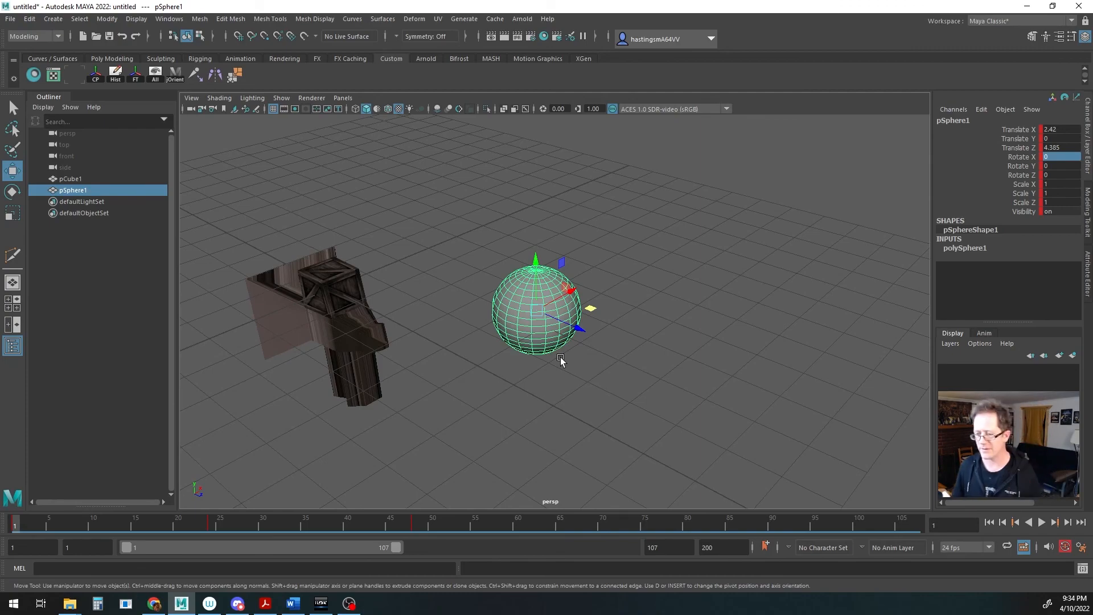
left_click_drag(521, 336, 306, 231, "alt")
left_click(410, 271)
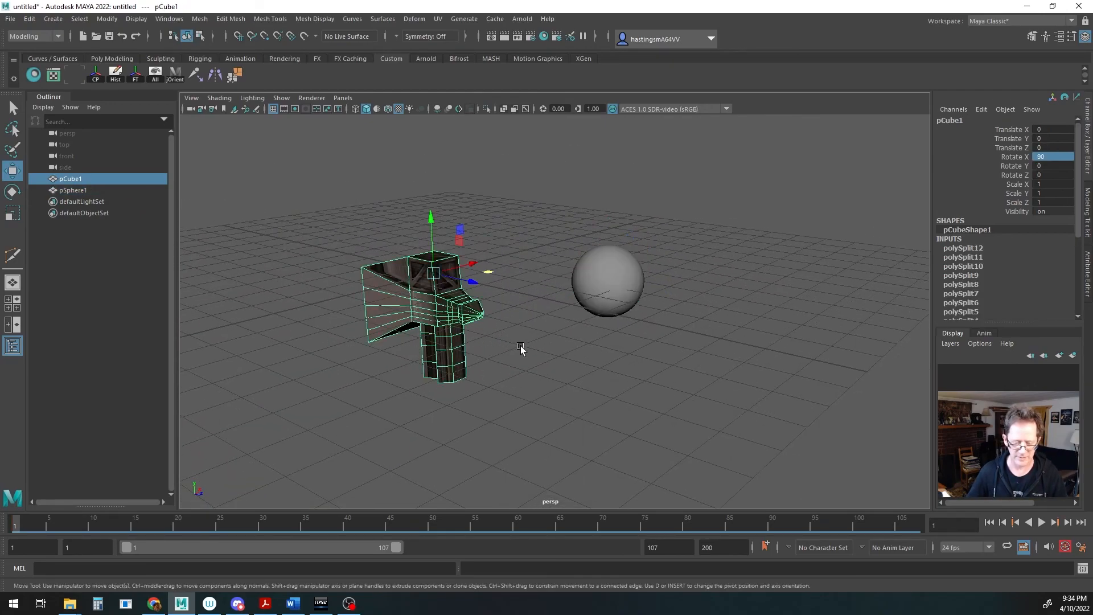
left_click_drag(431, 219, 428, 173)
left_click_drag(570, 338, 510, 350, "alt")
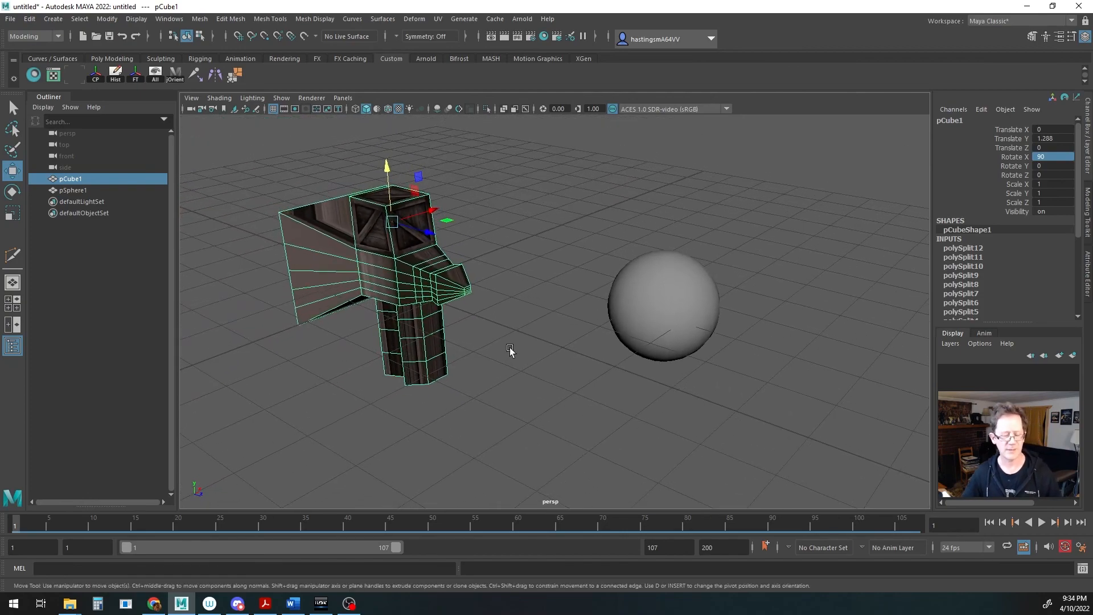